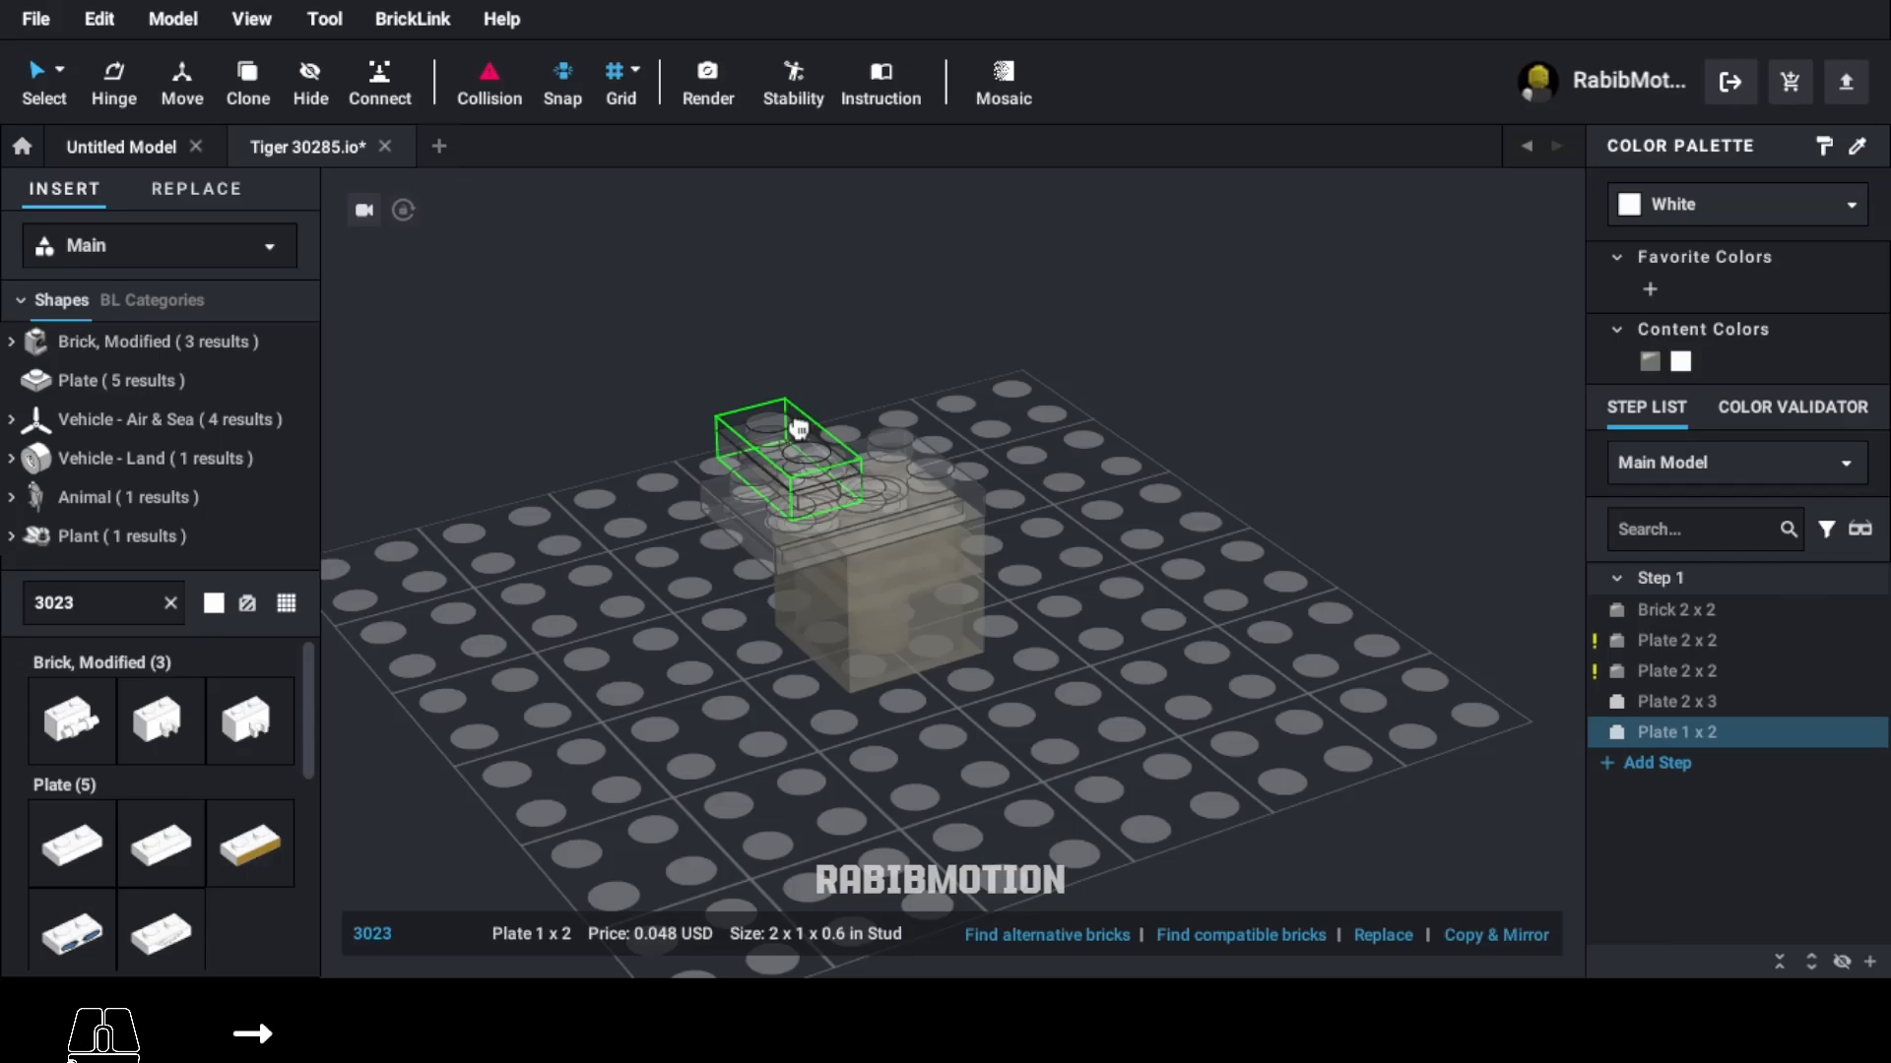
Step: Place the 1 x 2 plate across the middle row of the white 2 x 3 plate and color it Black
left_click(853, 467)
left_click(1643, 220)
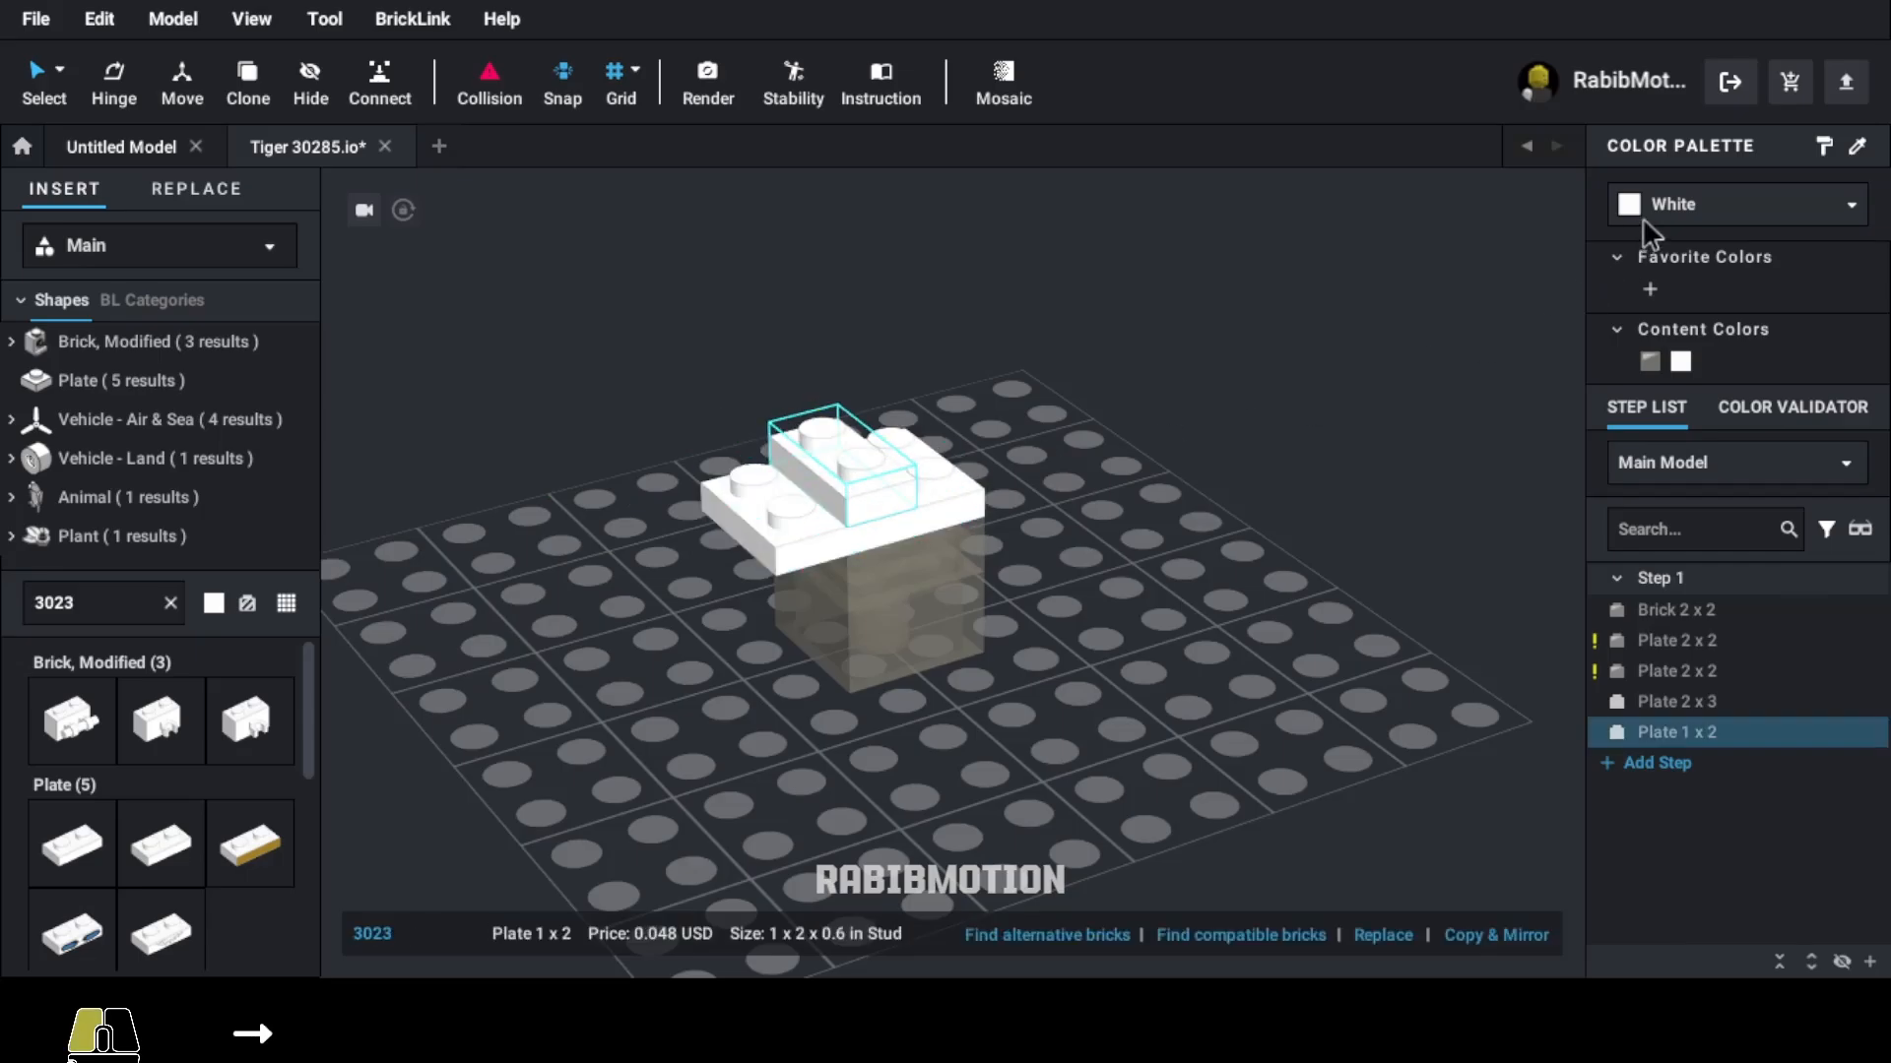
left_click(1680, 308)
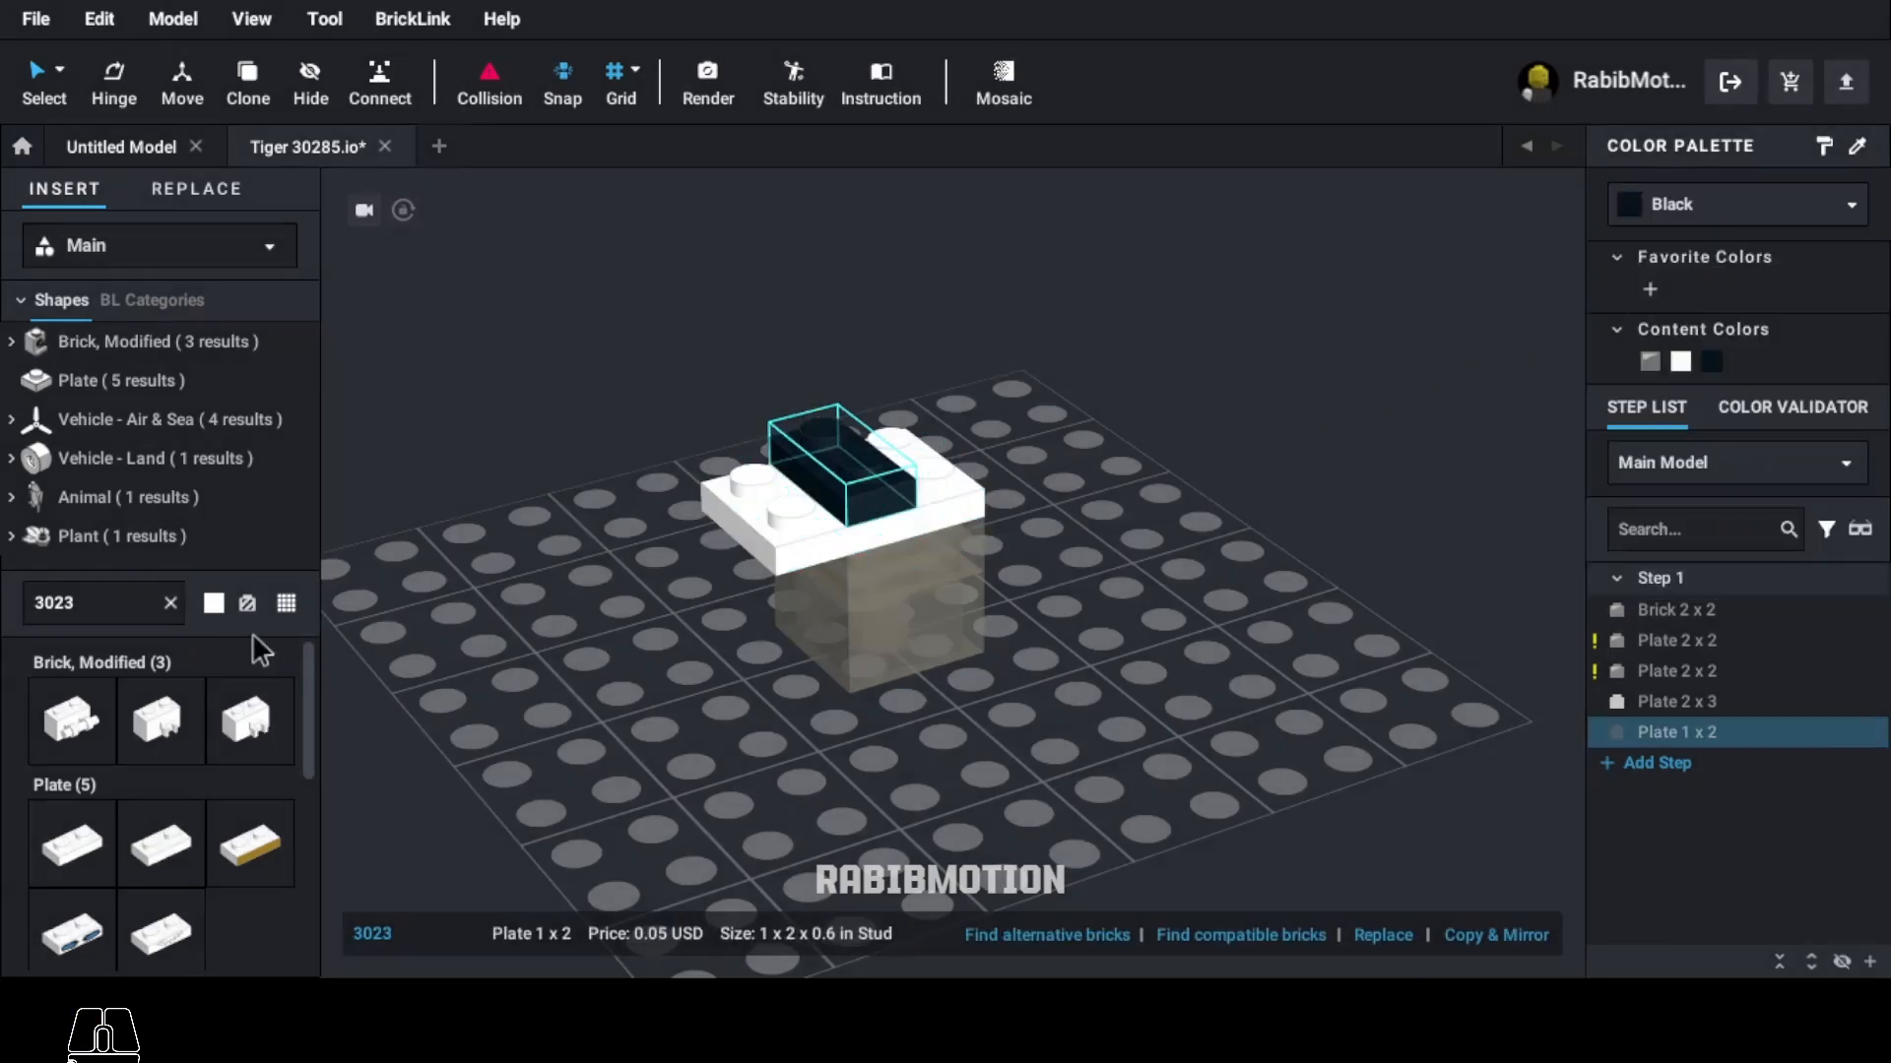
Step: Insert Technic Brick 1 x 1 with Hole (6541) on a corner stud of the white 2 x 3 plate and color it Black
double_click(141, 607)
type("6541")
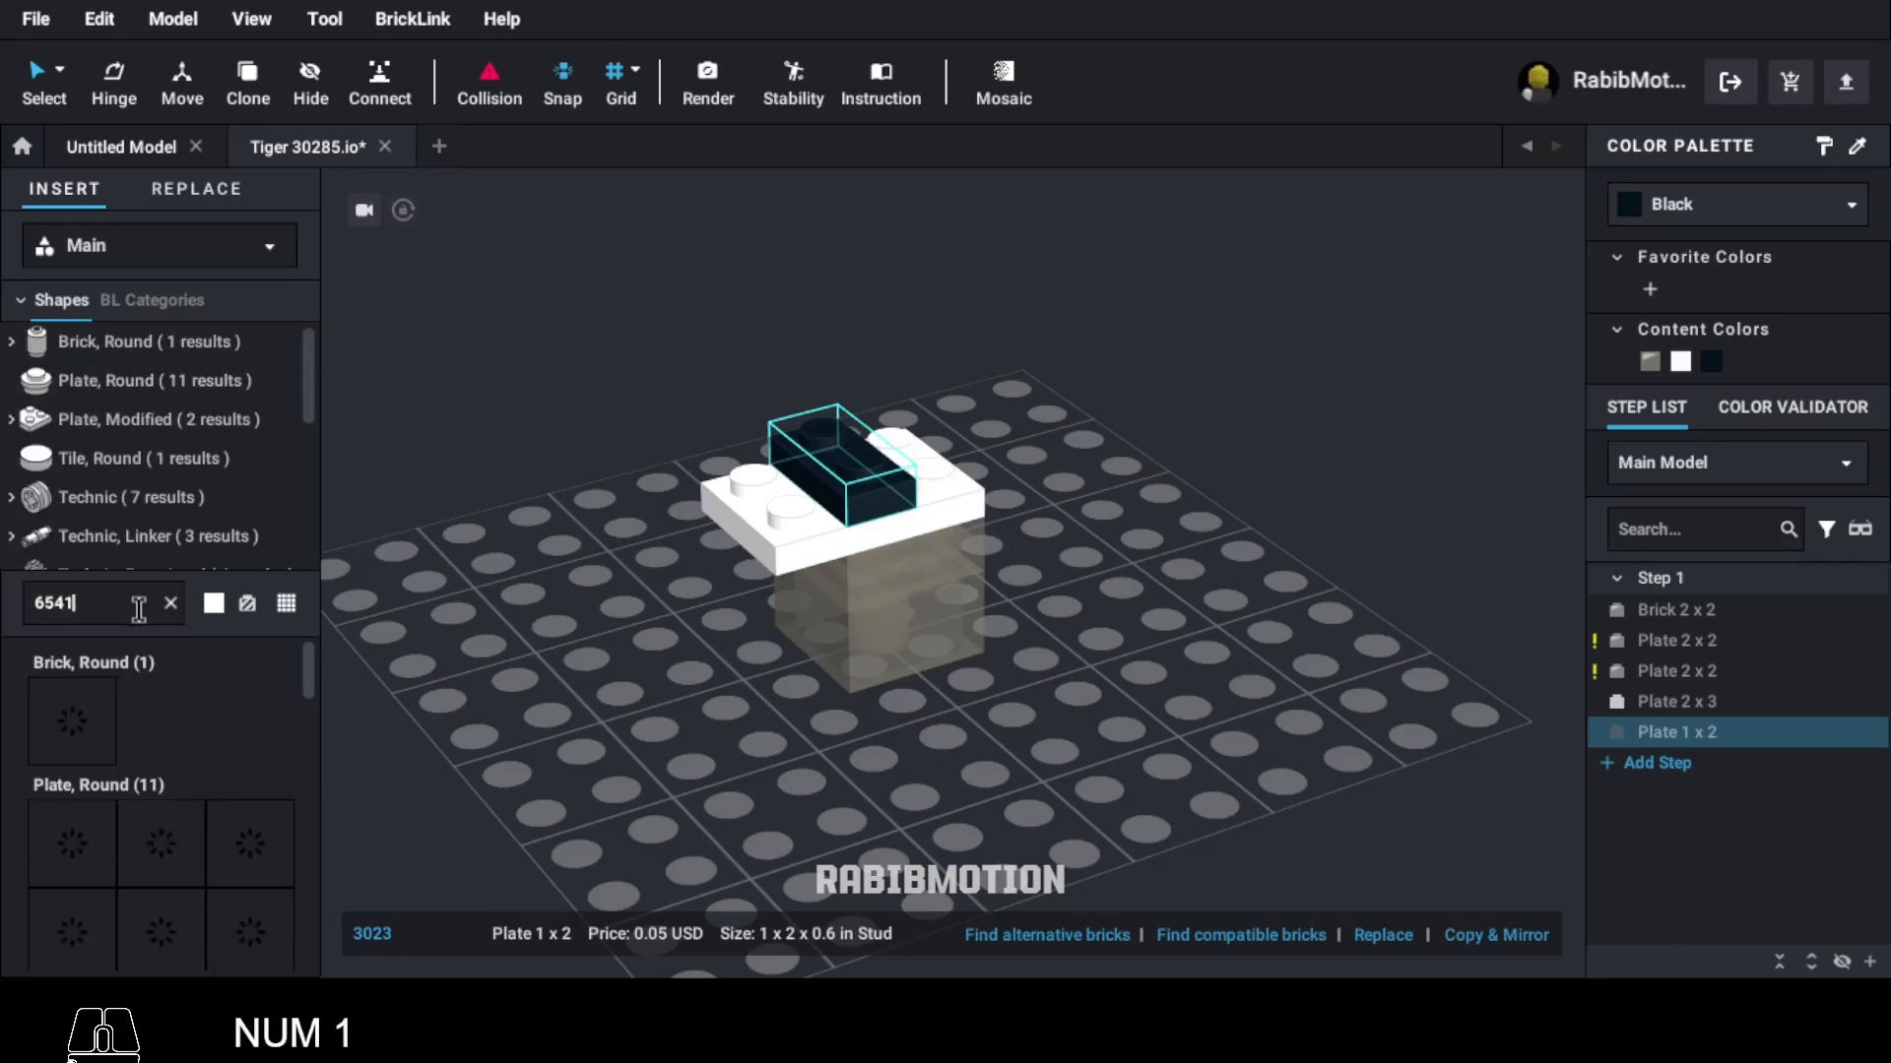
scroll(98, 907, "down", 3)
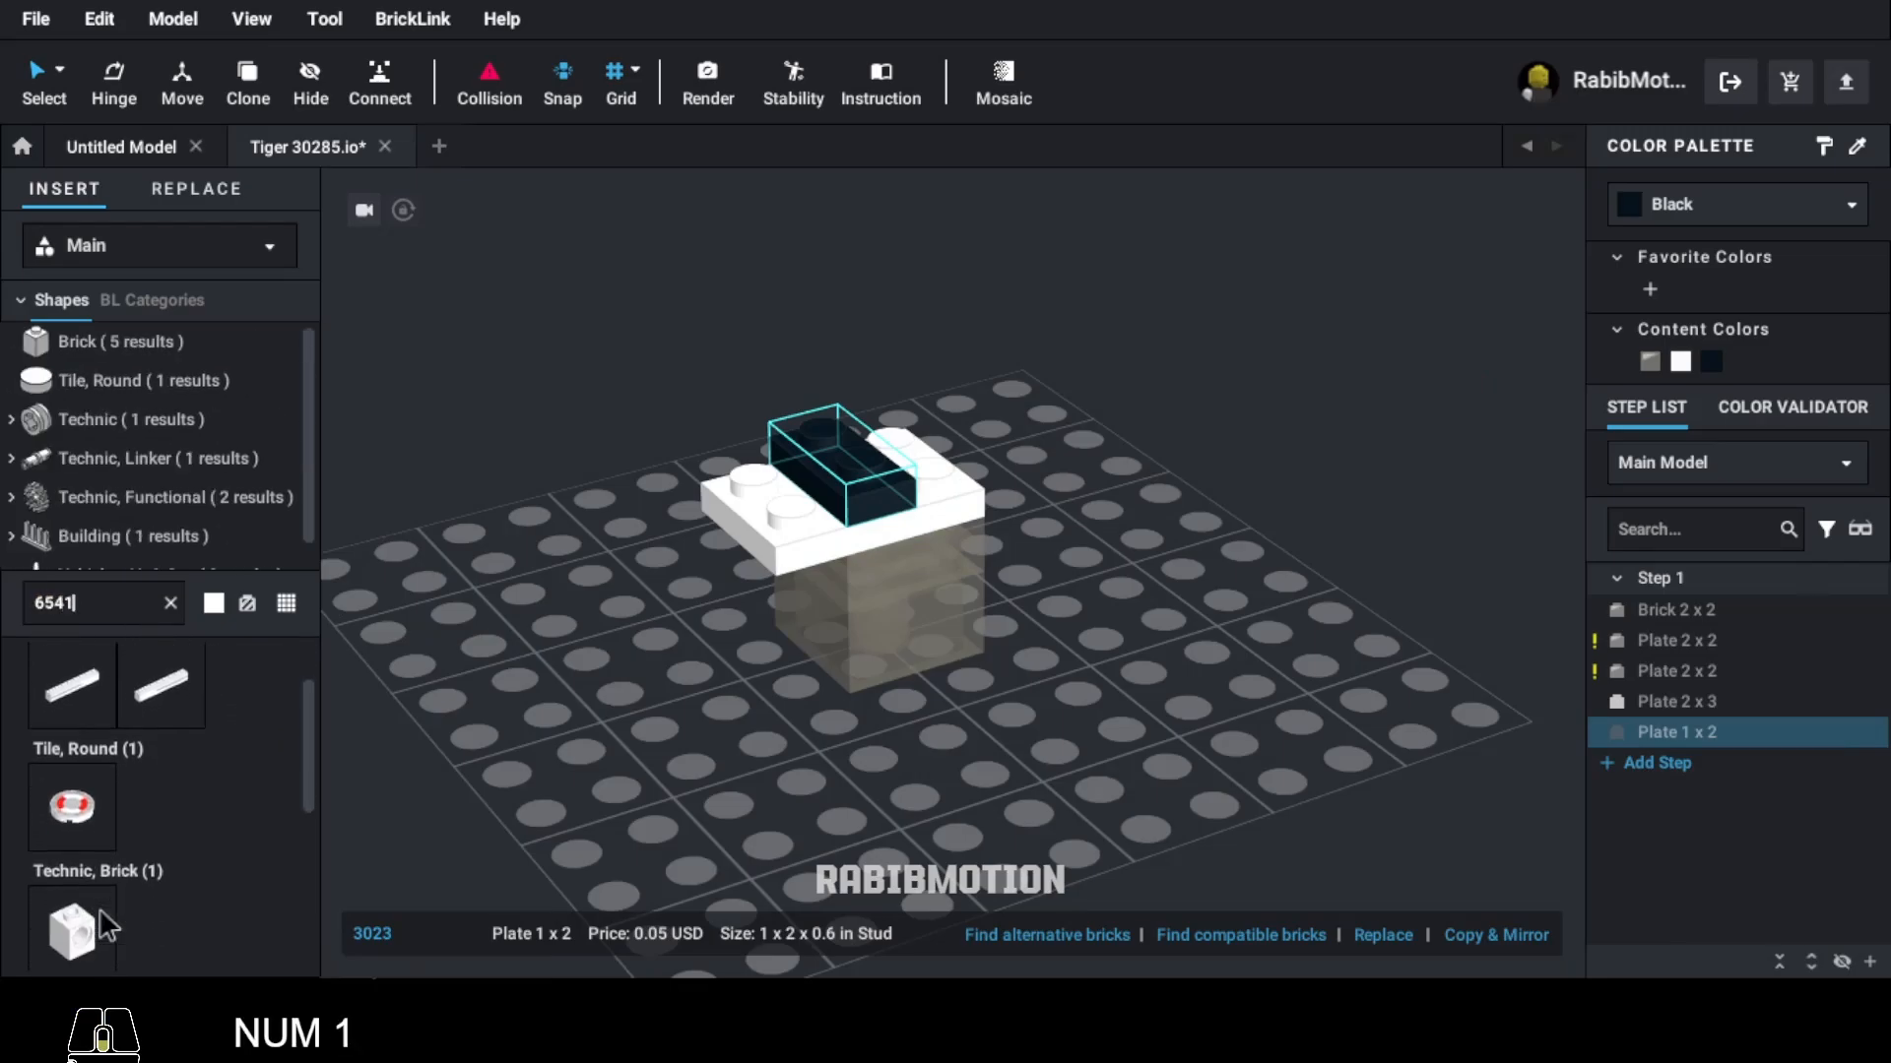
left_click(68, 873)
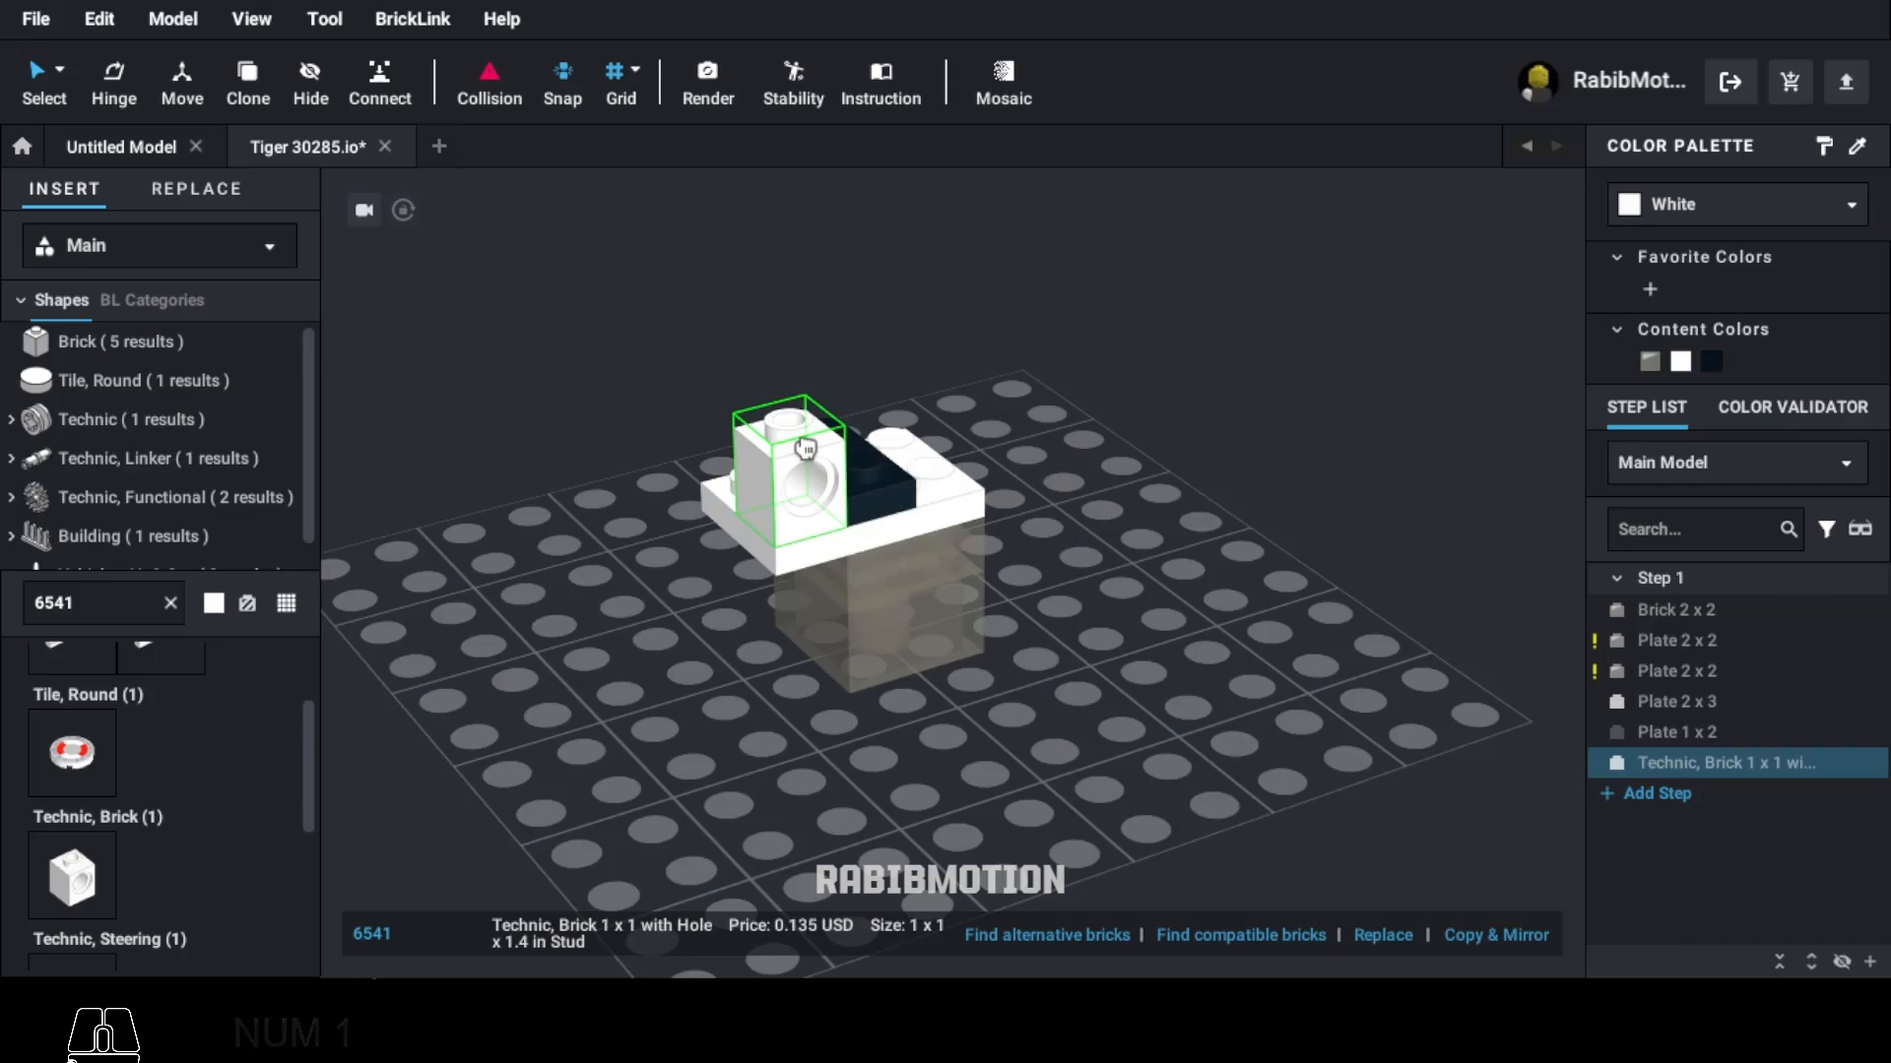
left_click(804, 448)
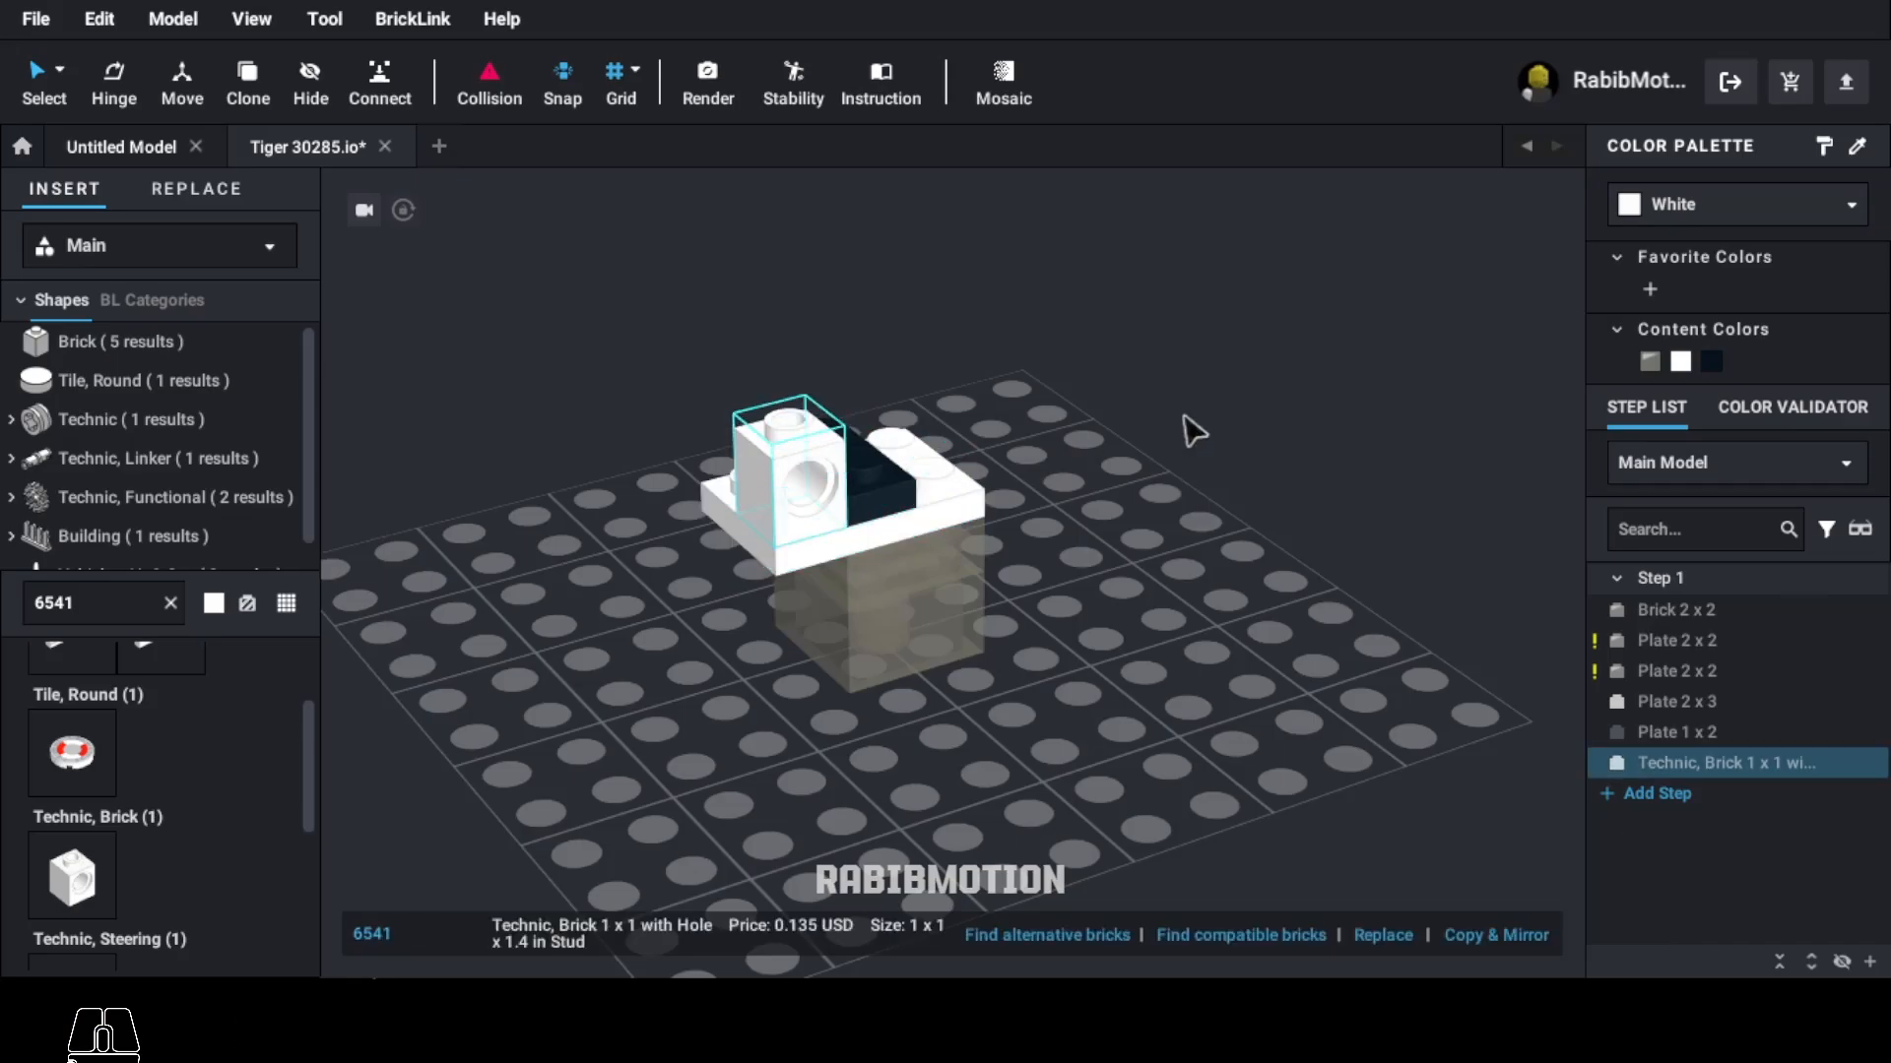
left_click(1713, 362)
Step: Clone the black 1 x 1 Technic brick onto the other three corner studs of the 2 x 3 plate
right_click_drag(1218, 628, 1182, 624)
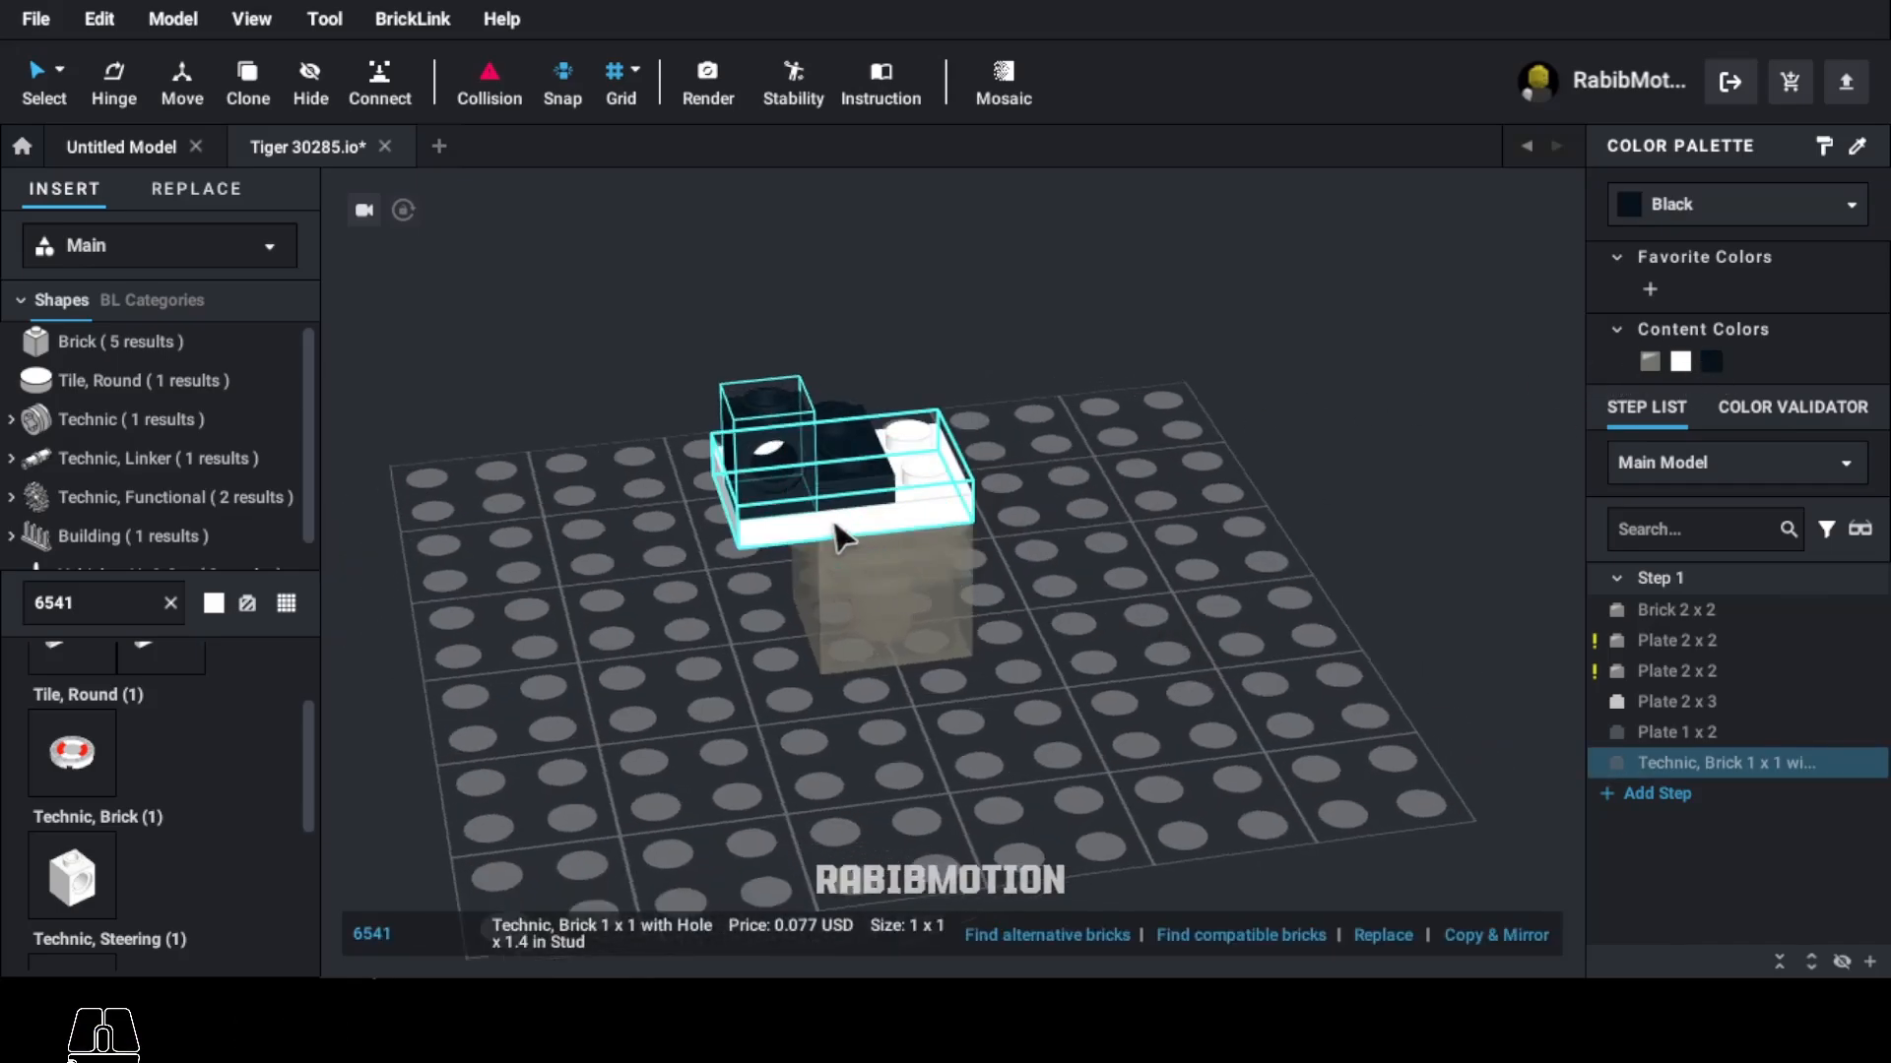
key("c")
left_click(939, 448)
right_click_drag(990, 399, 1014, 426)
left_click(763, 522)
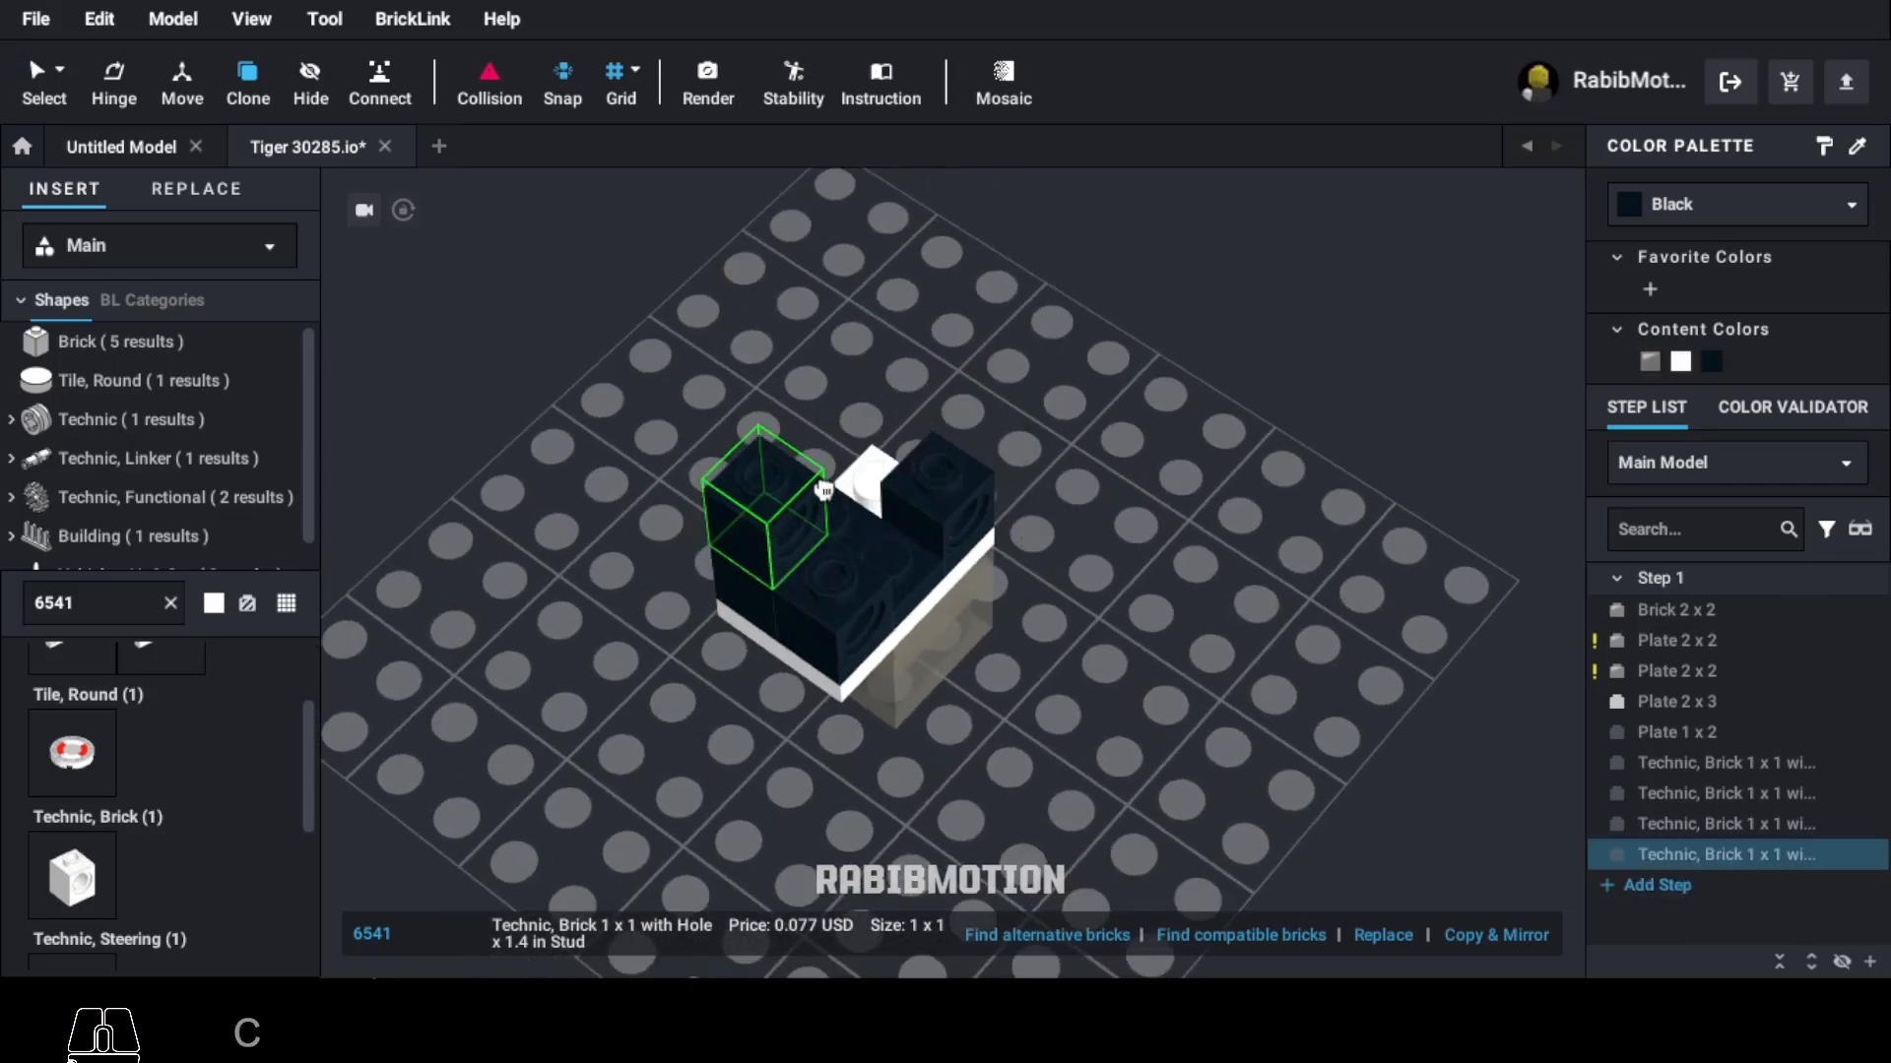
left_click(883, 451)
key("Escape")
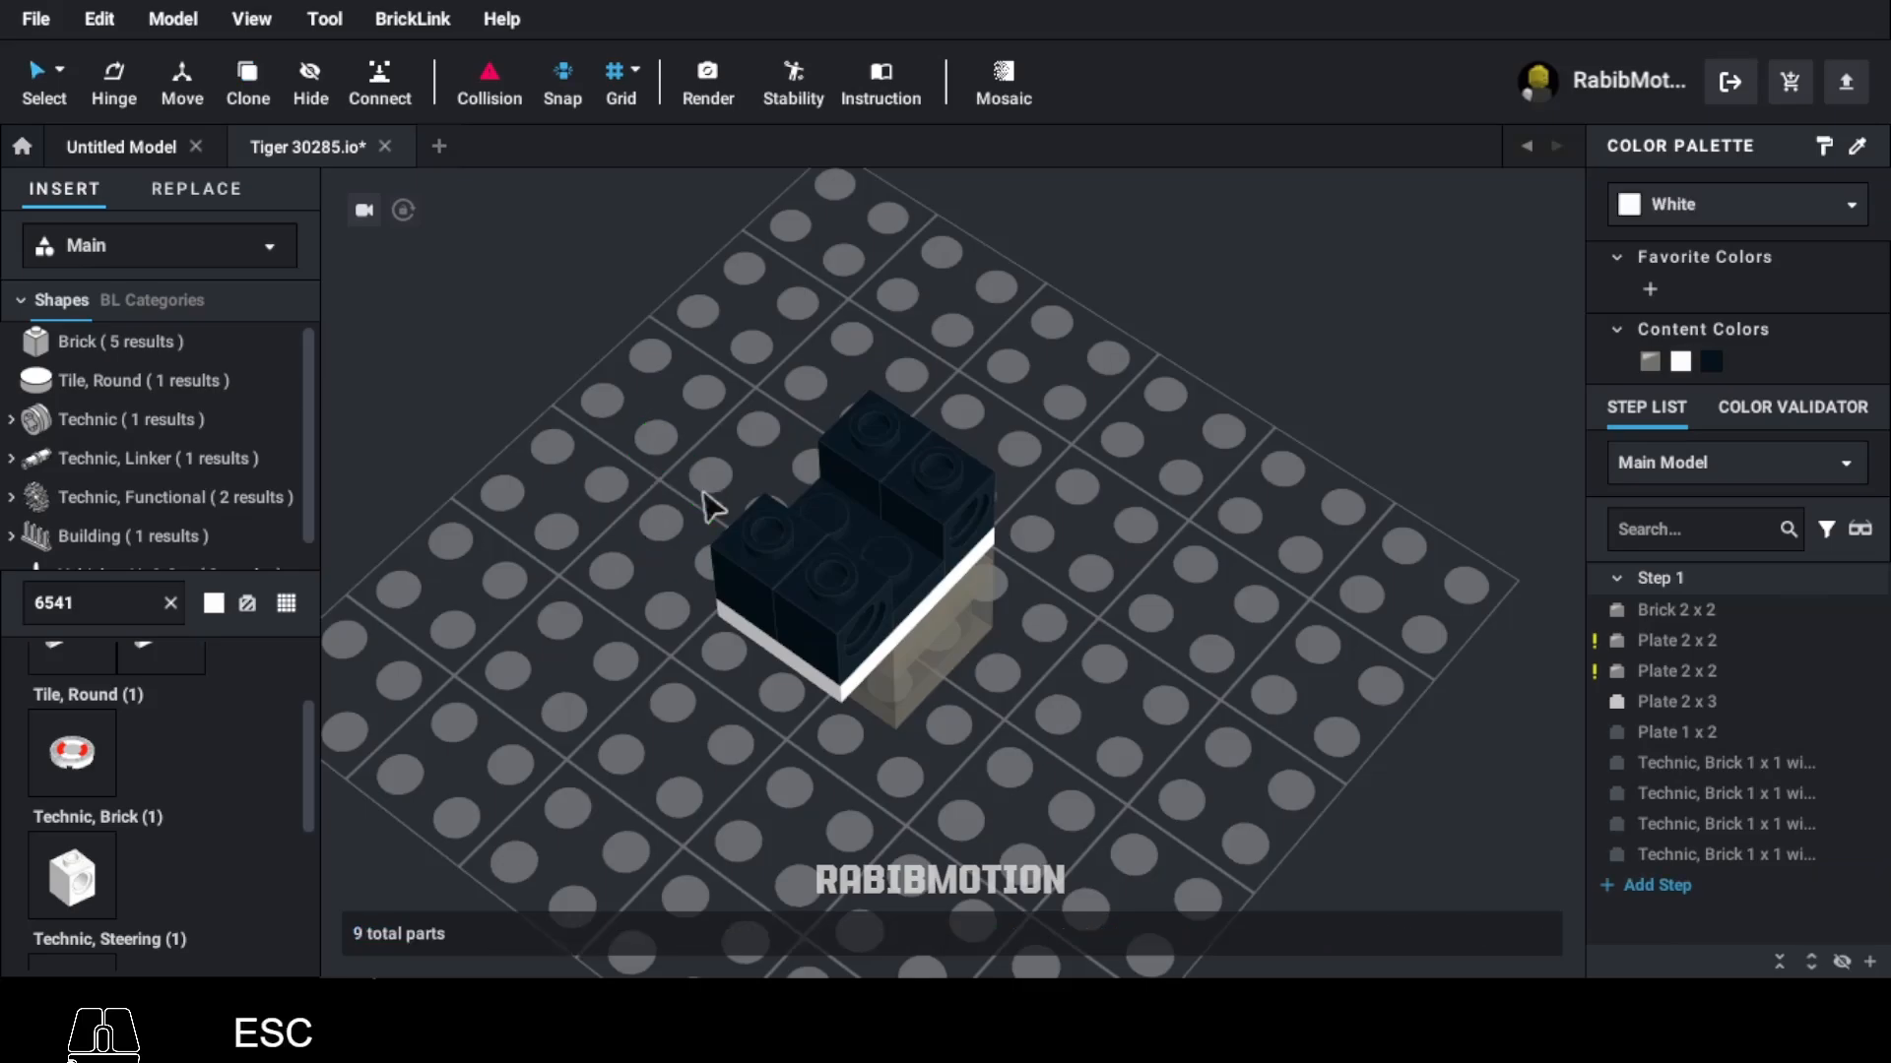
Step: Insert Technic pin 2780, rotated to fit into the side hole of a 1 x 1 Technic brick, and color it Black
right_click_drag(891, 795, 729, 756)
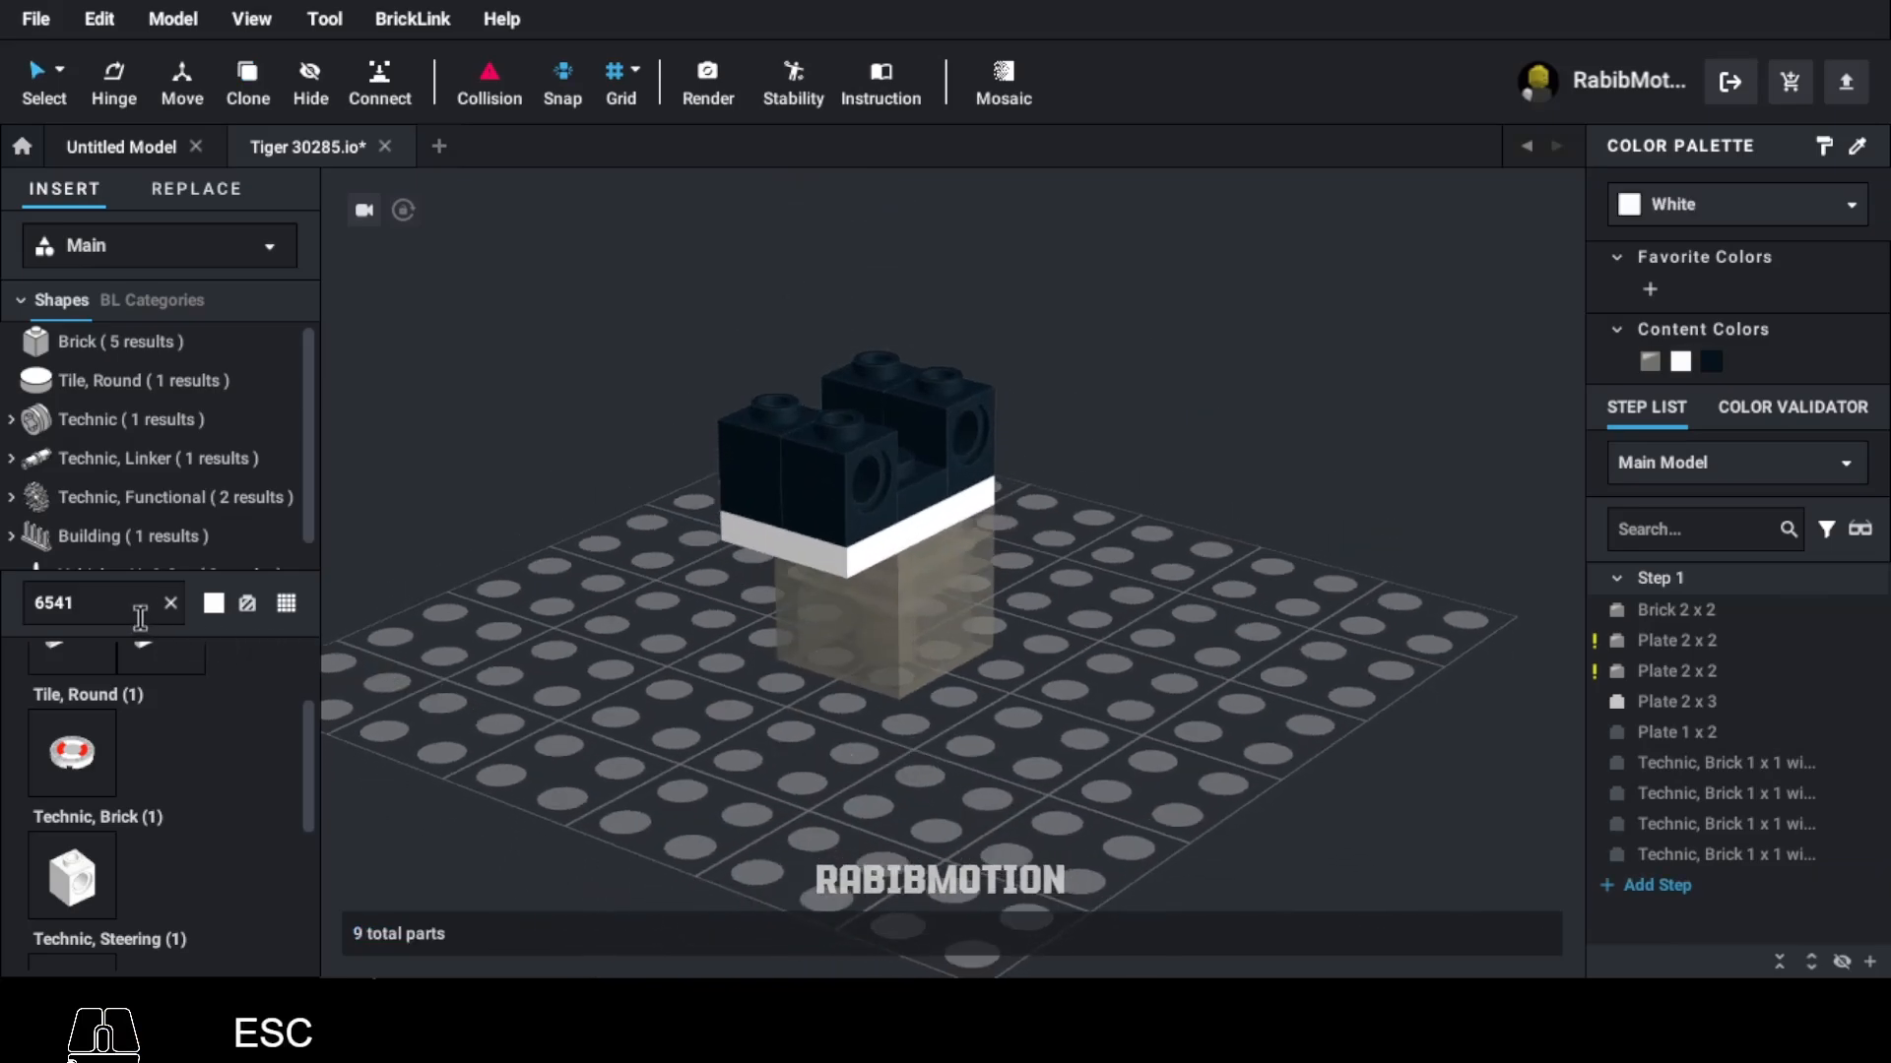
type("2780")
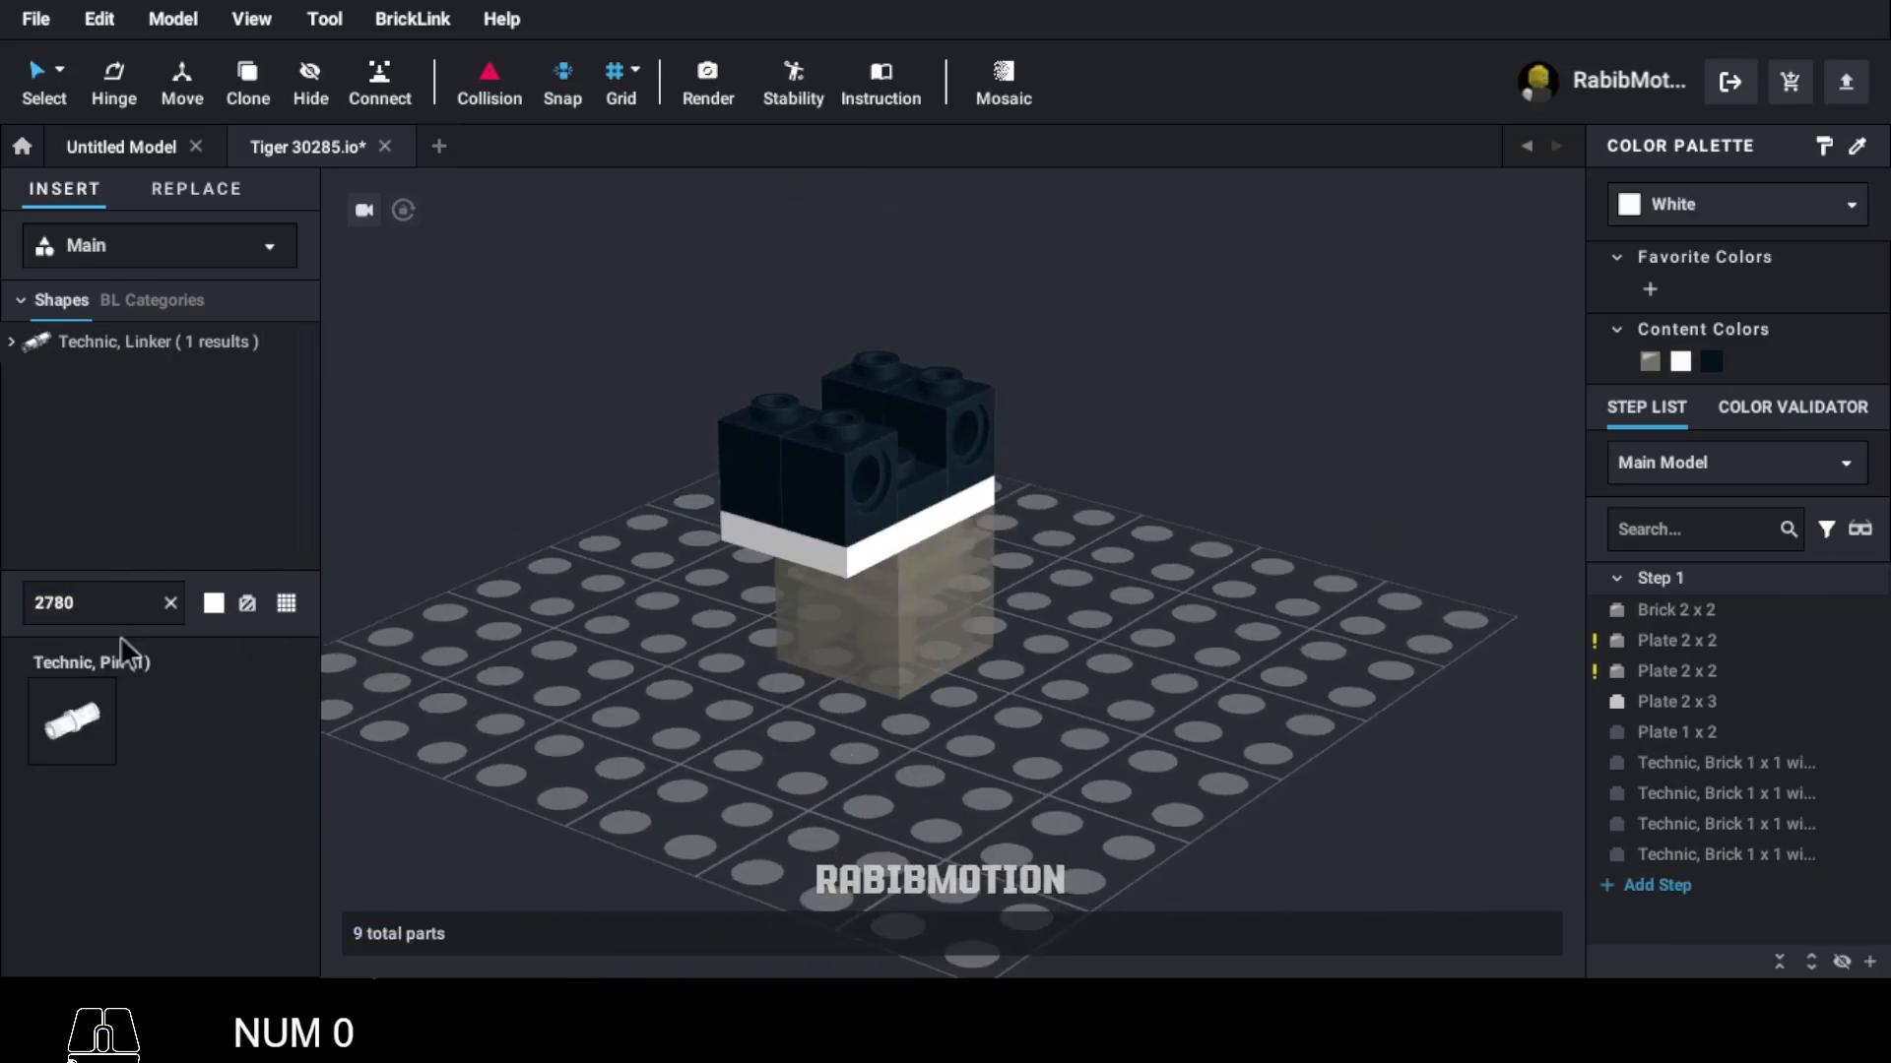
left_click_drag(106, 722, 898, 497)
key("Right")
left_click(1710, 362)
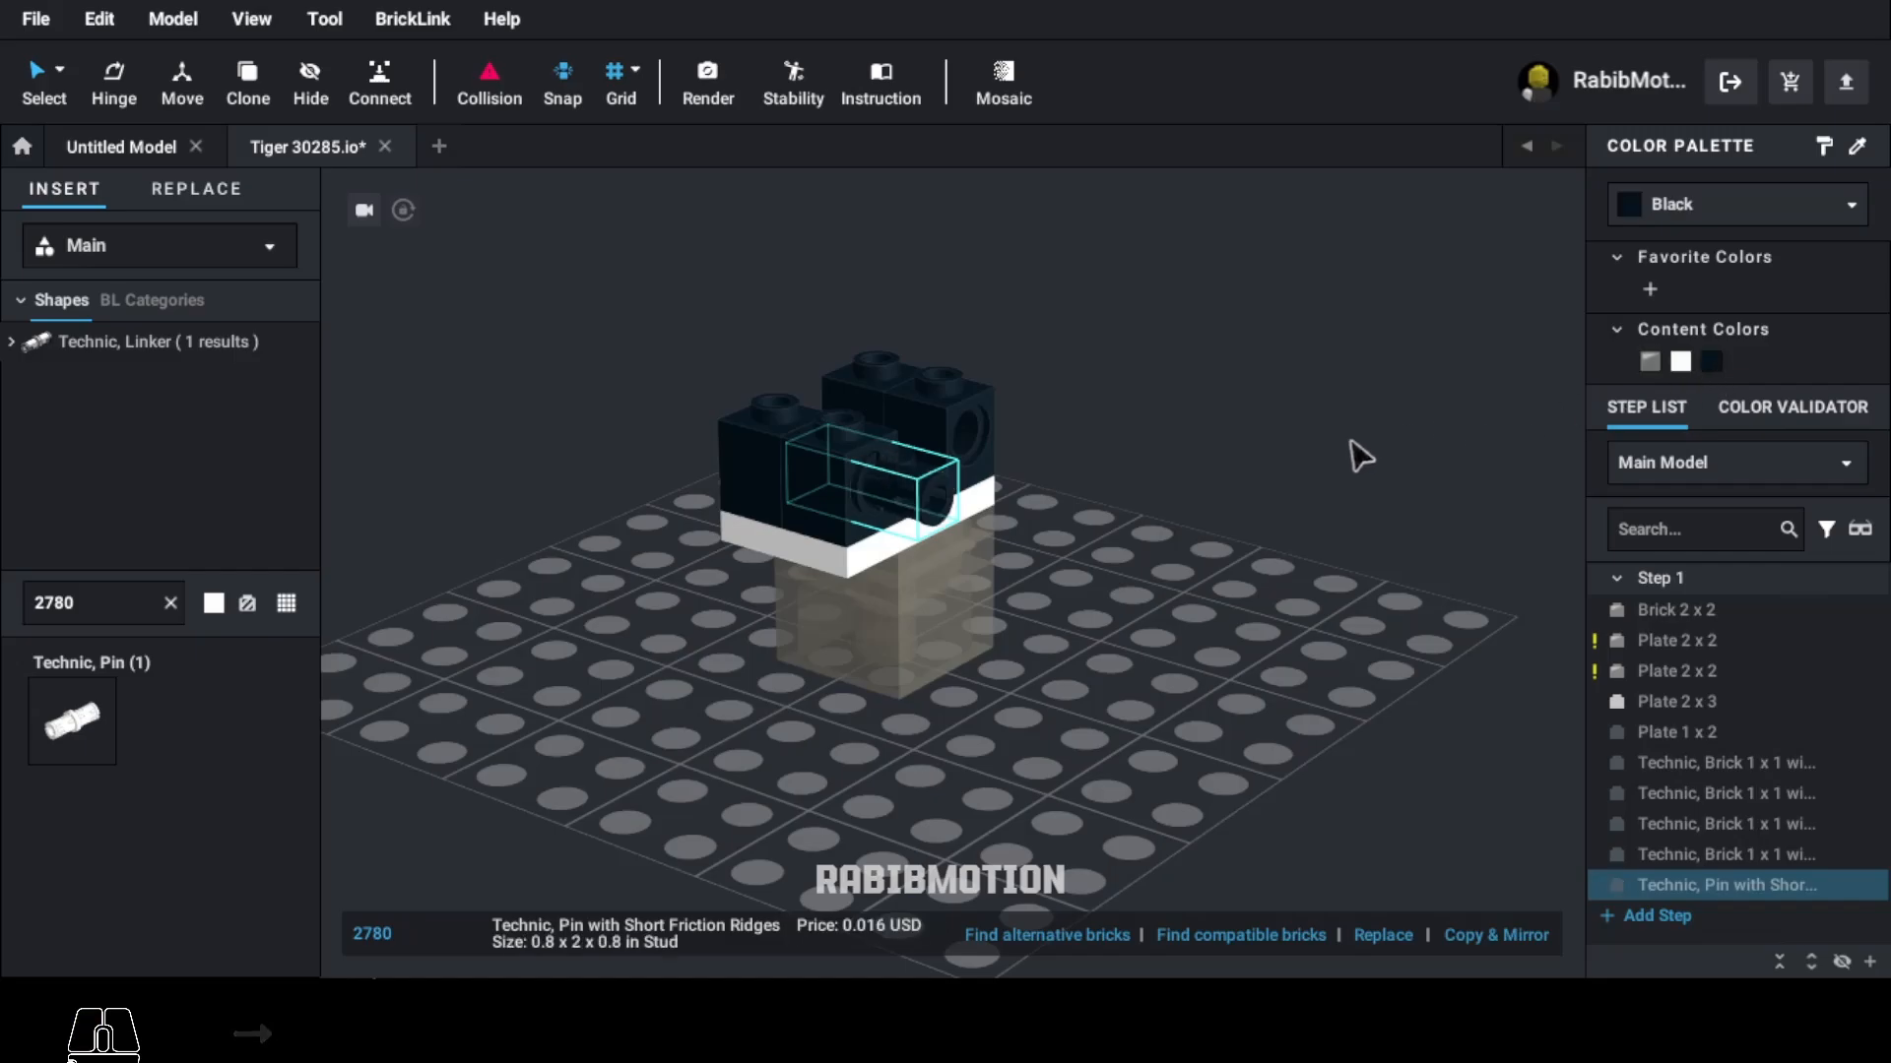
Step: Clone the black Technic pin into the holes of the other three 1 x 1 Technic bricks
key("c")
left_click(1014, 444)
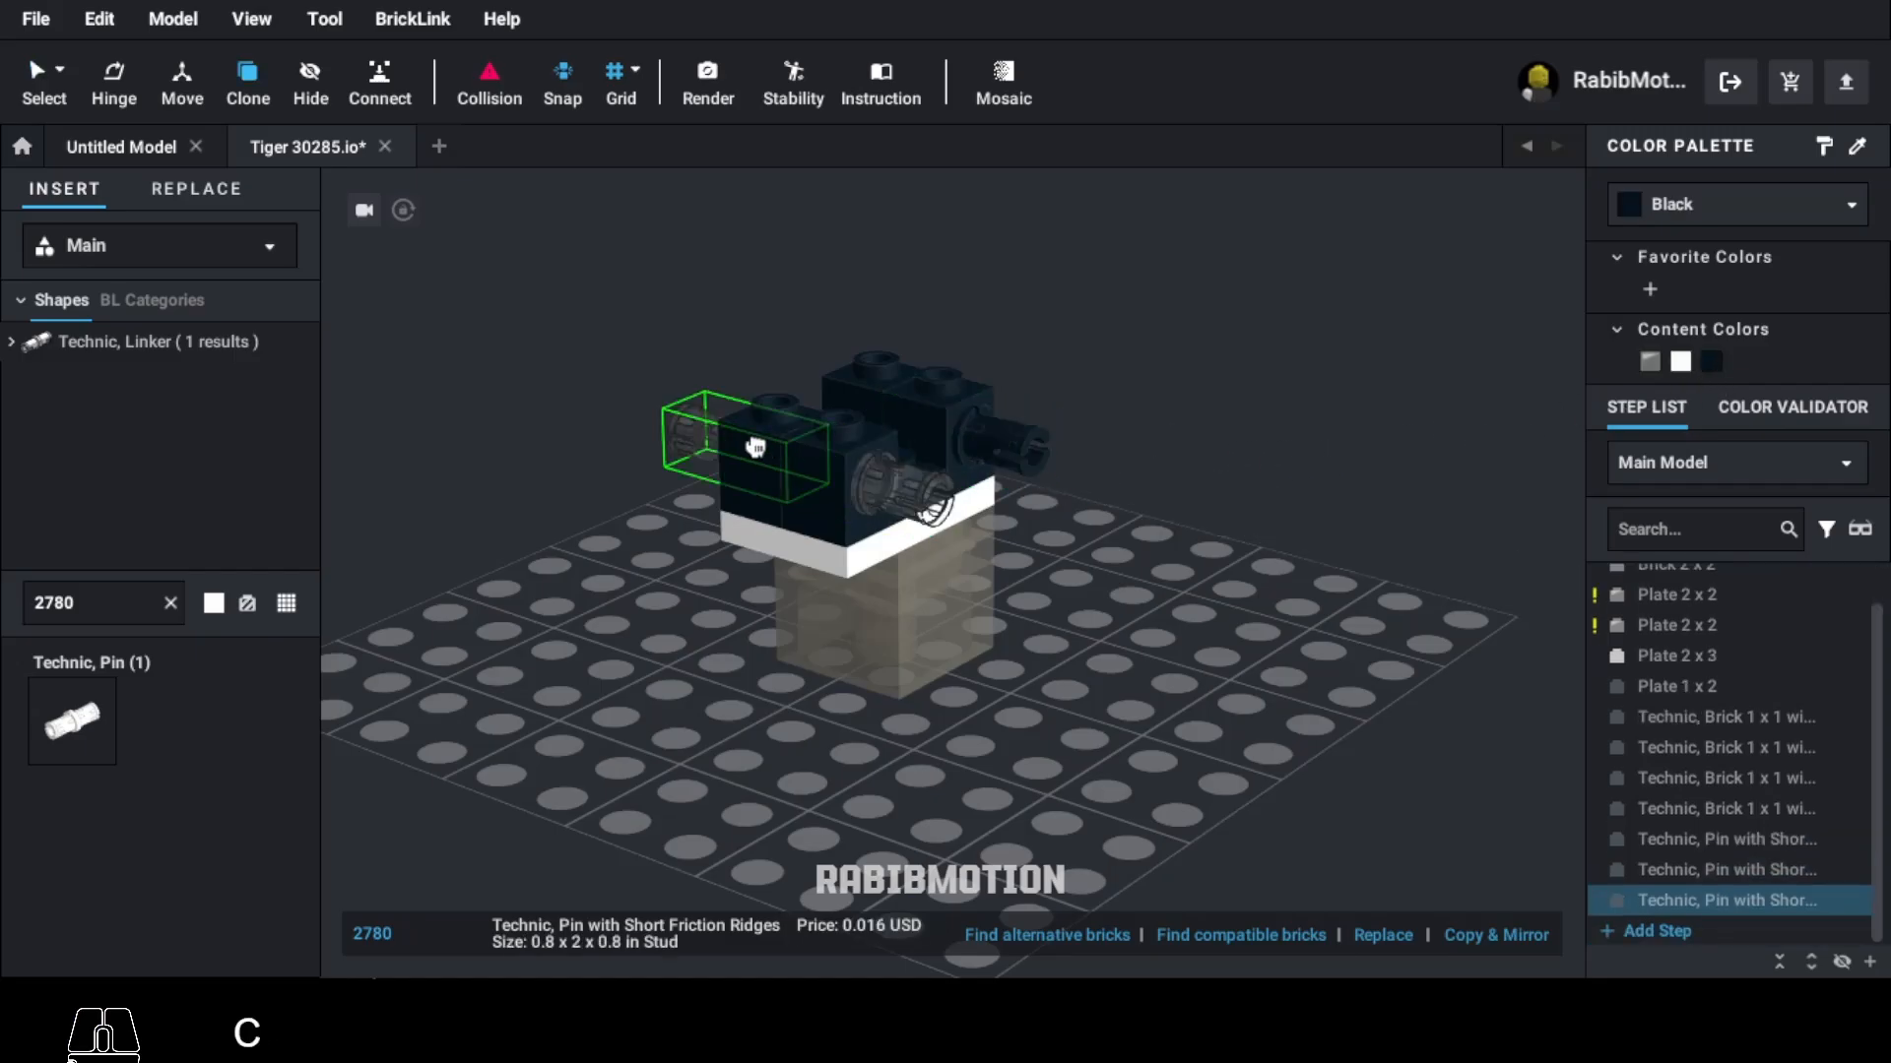
left_click(728, 451)
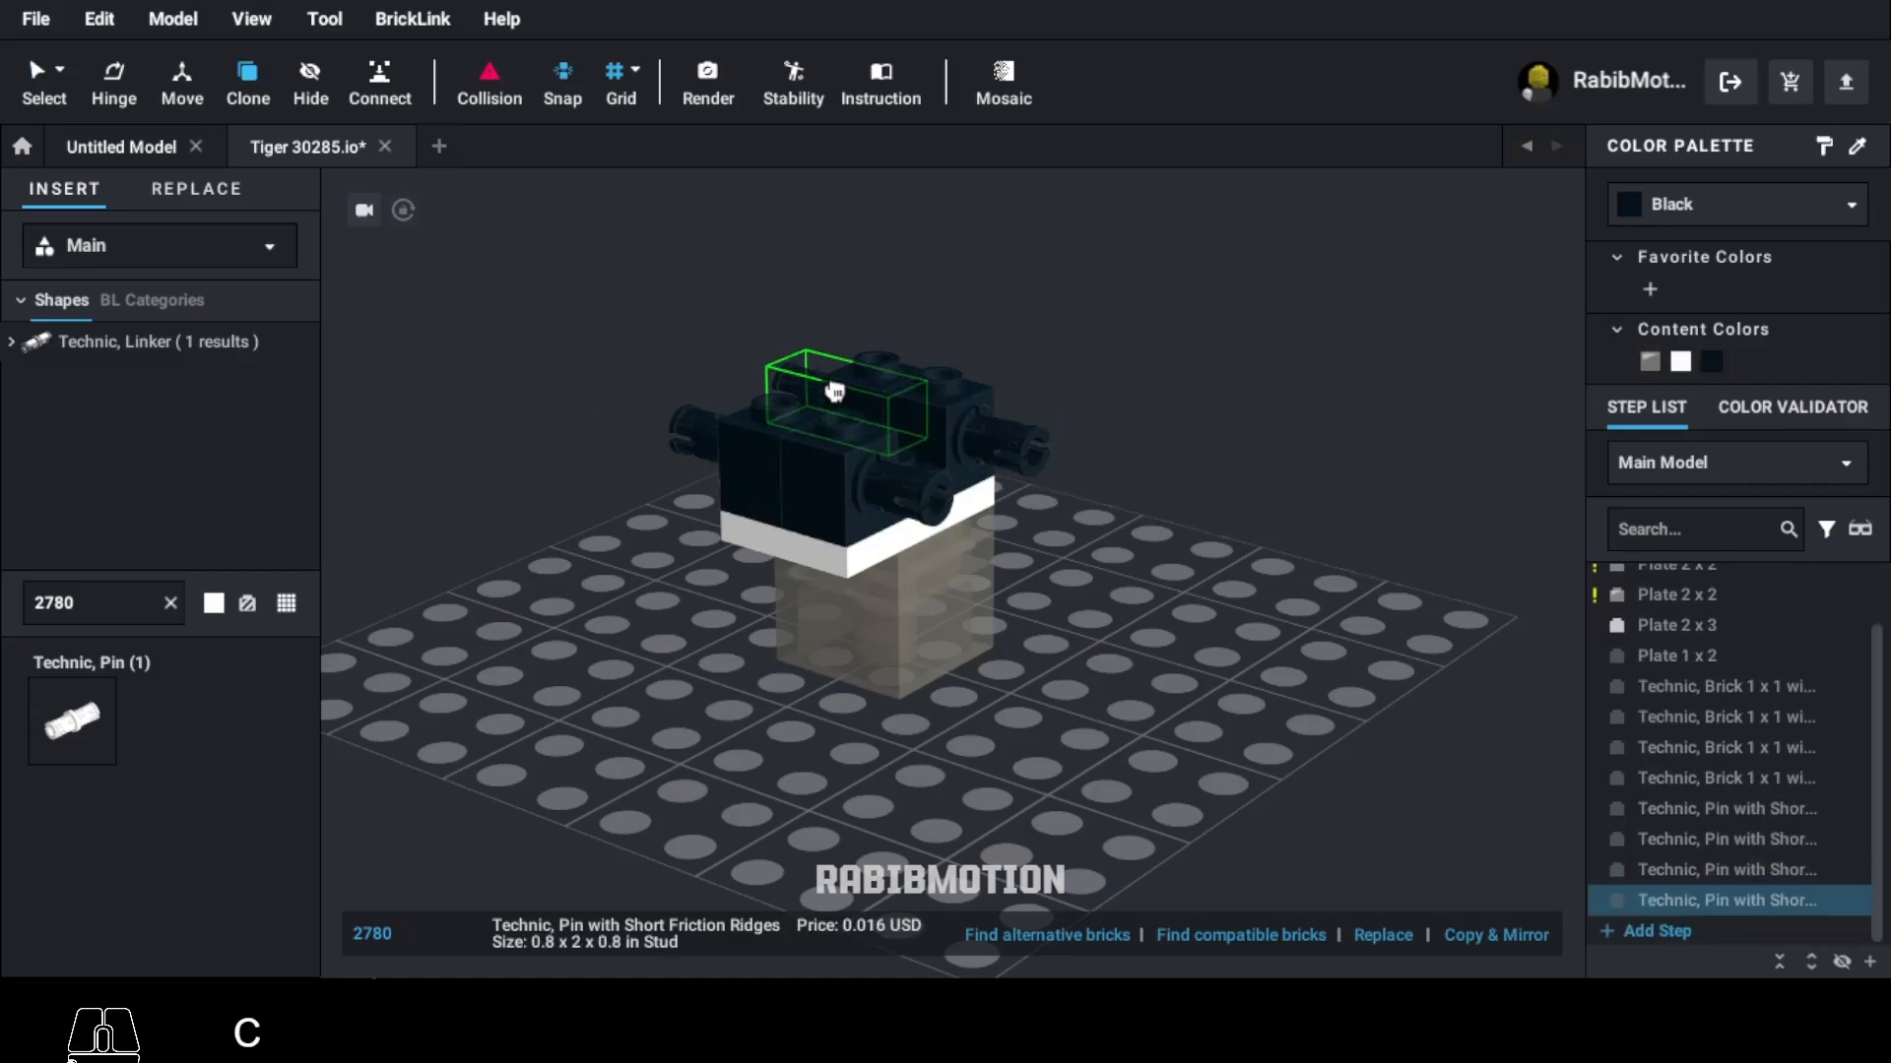
key("Escape")
Step: Insert a rotated Brick 1 x 2 (3004) between the two pairs of Technic bricks and color it Orange
double_click(130, 613)
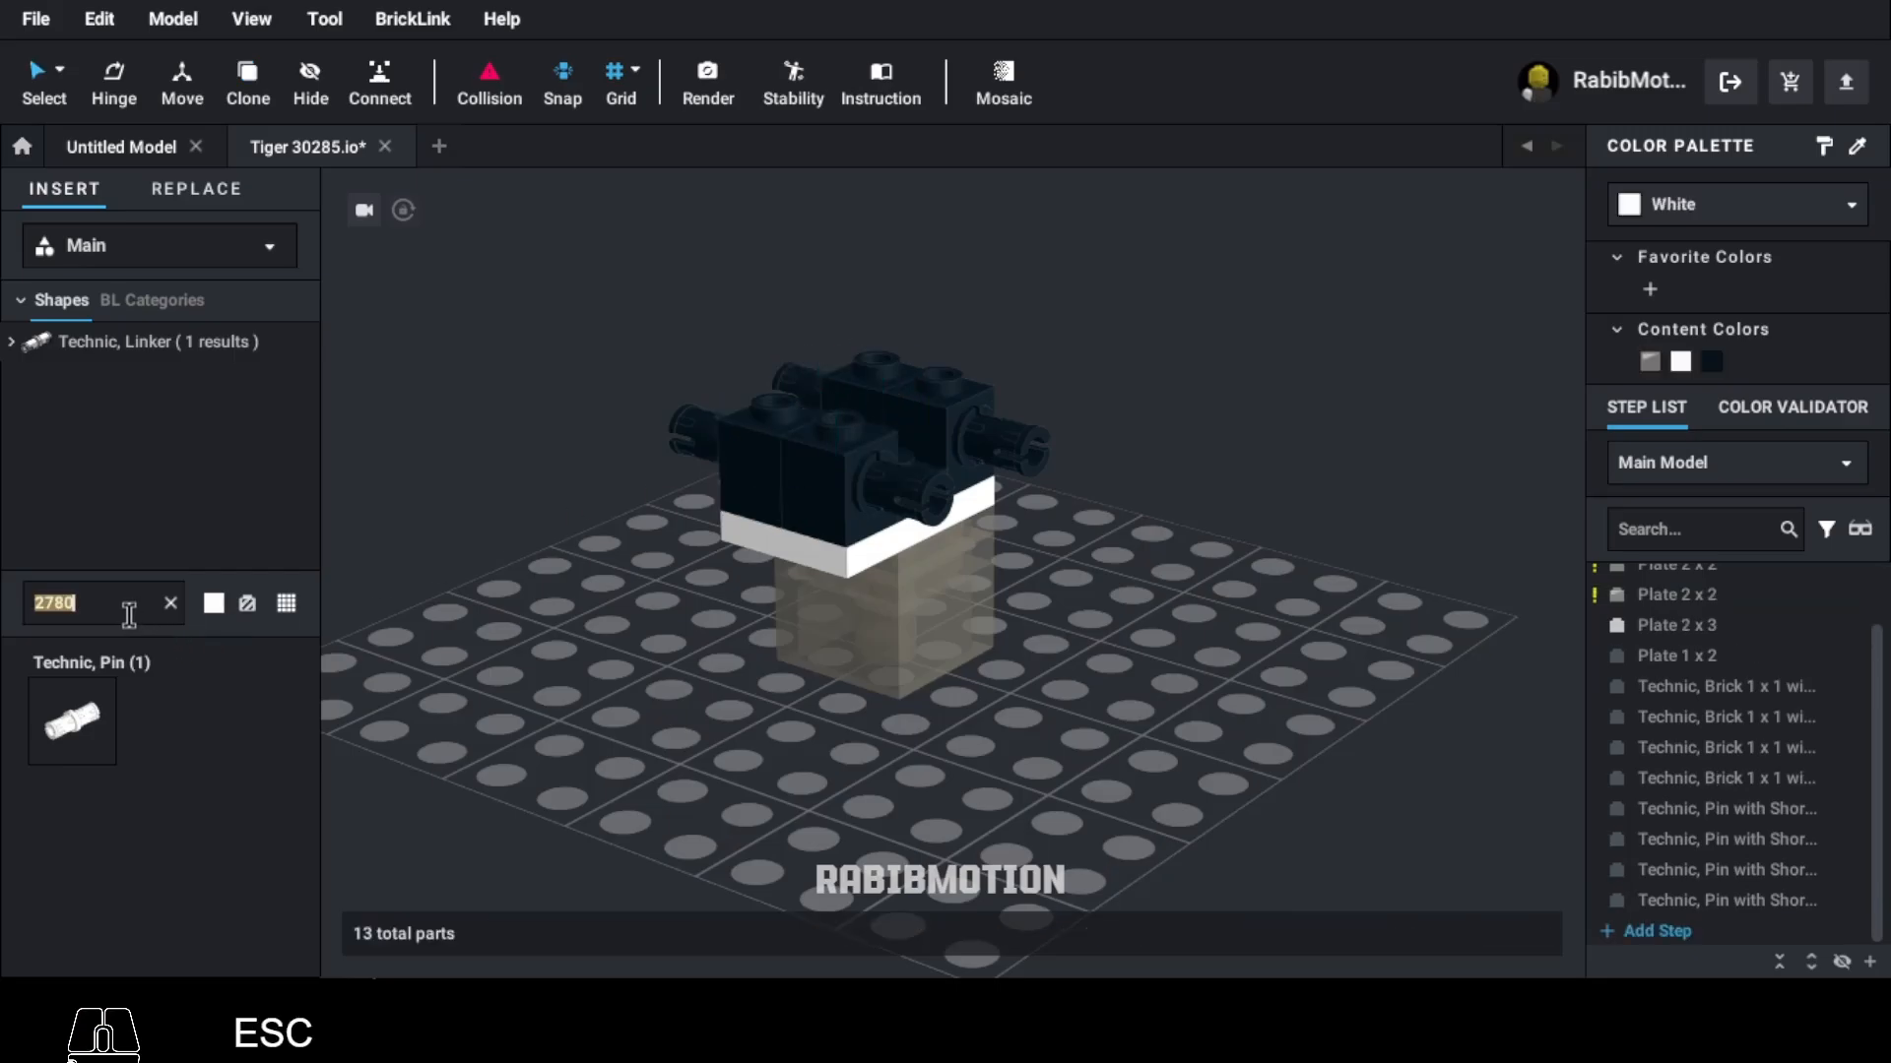
type("3004")
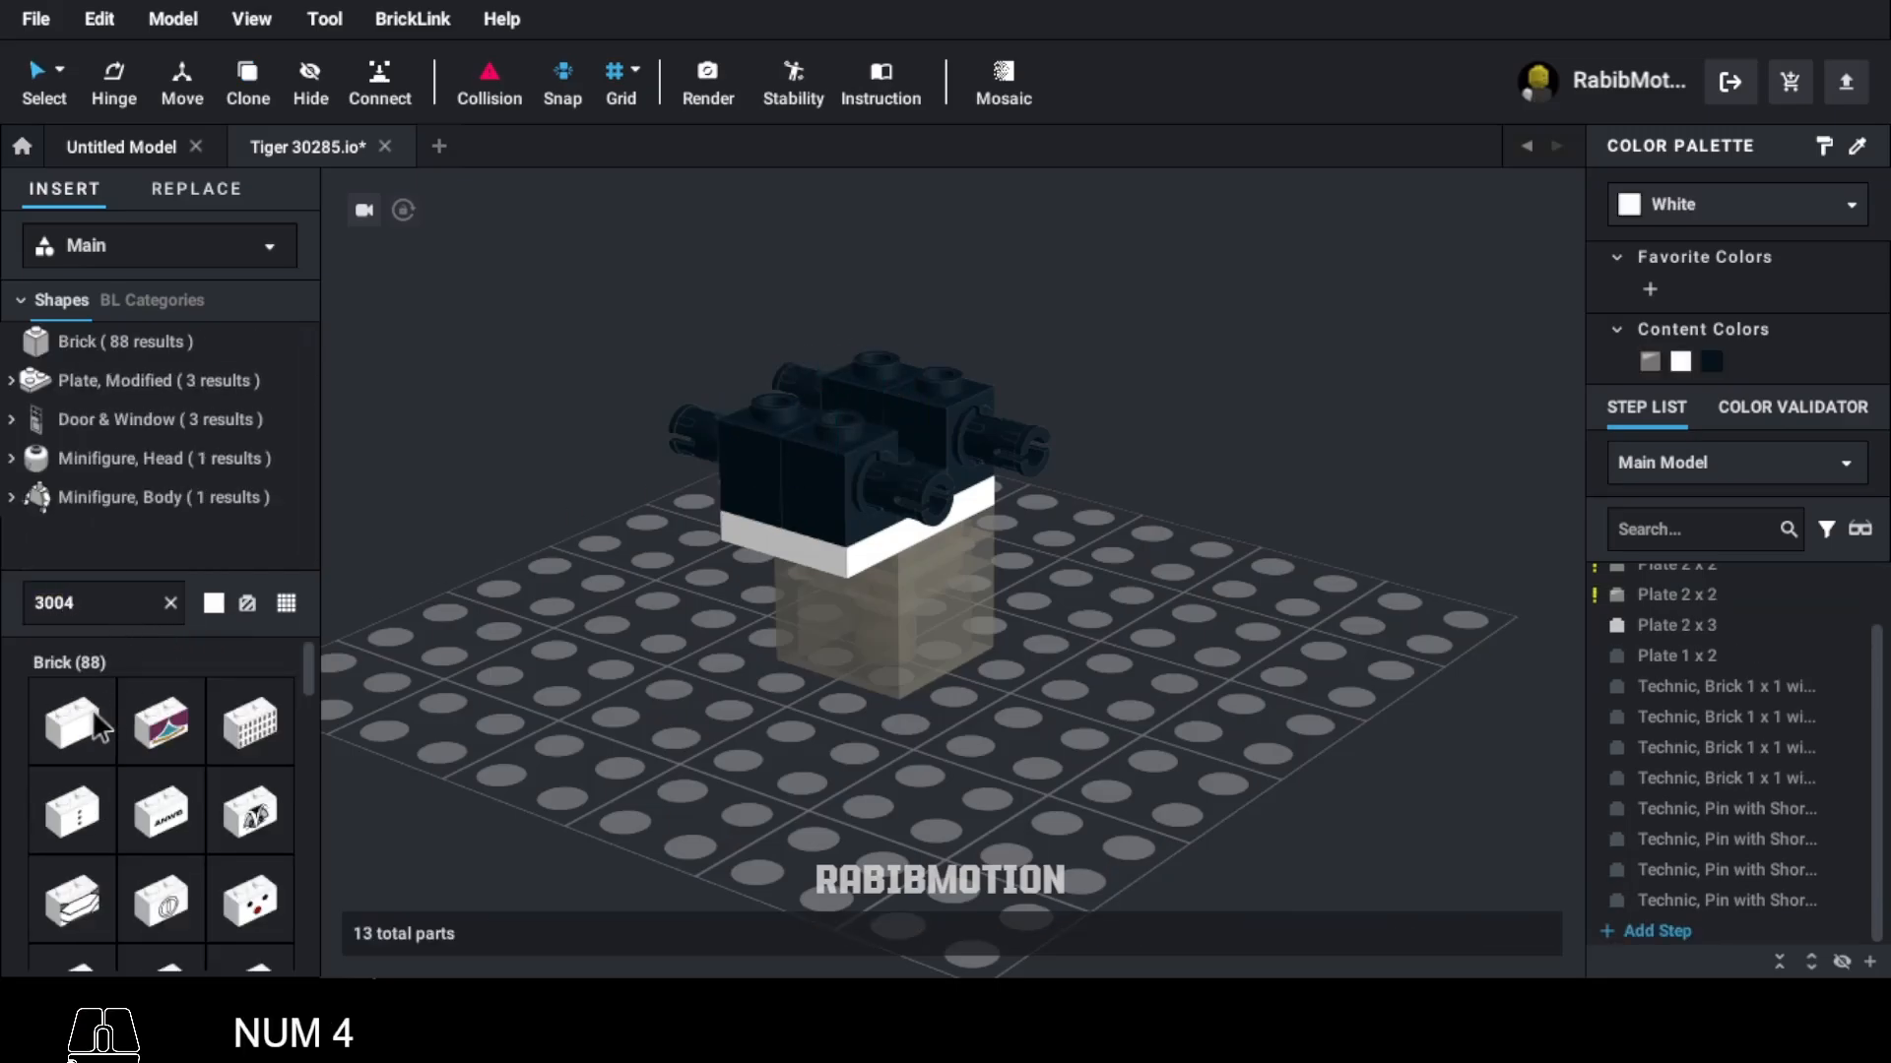
left_click(98, 728)
key("Right")
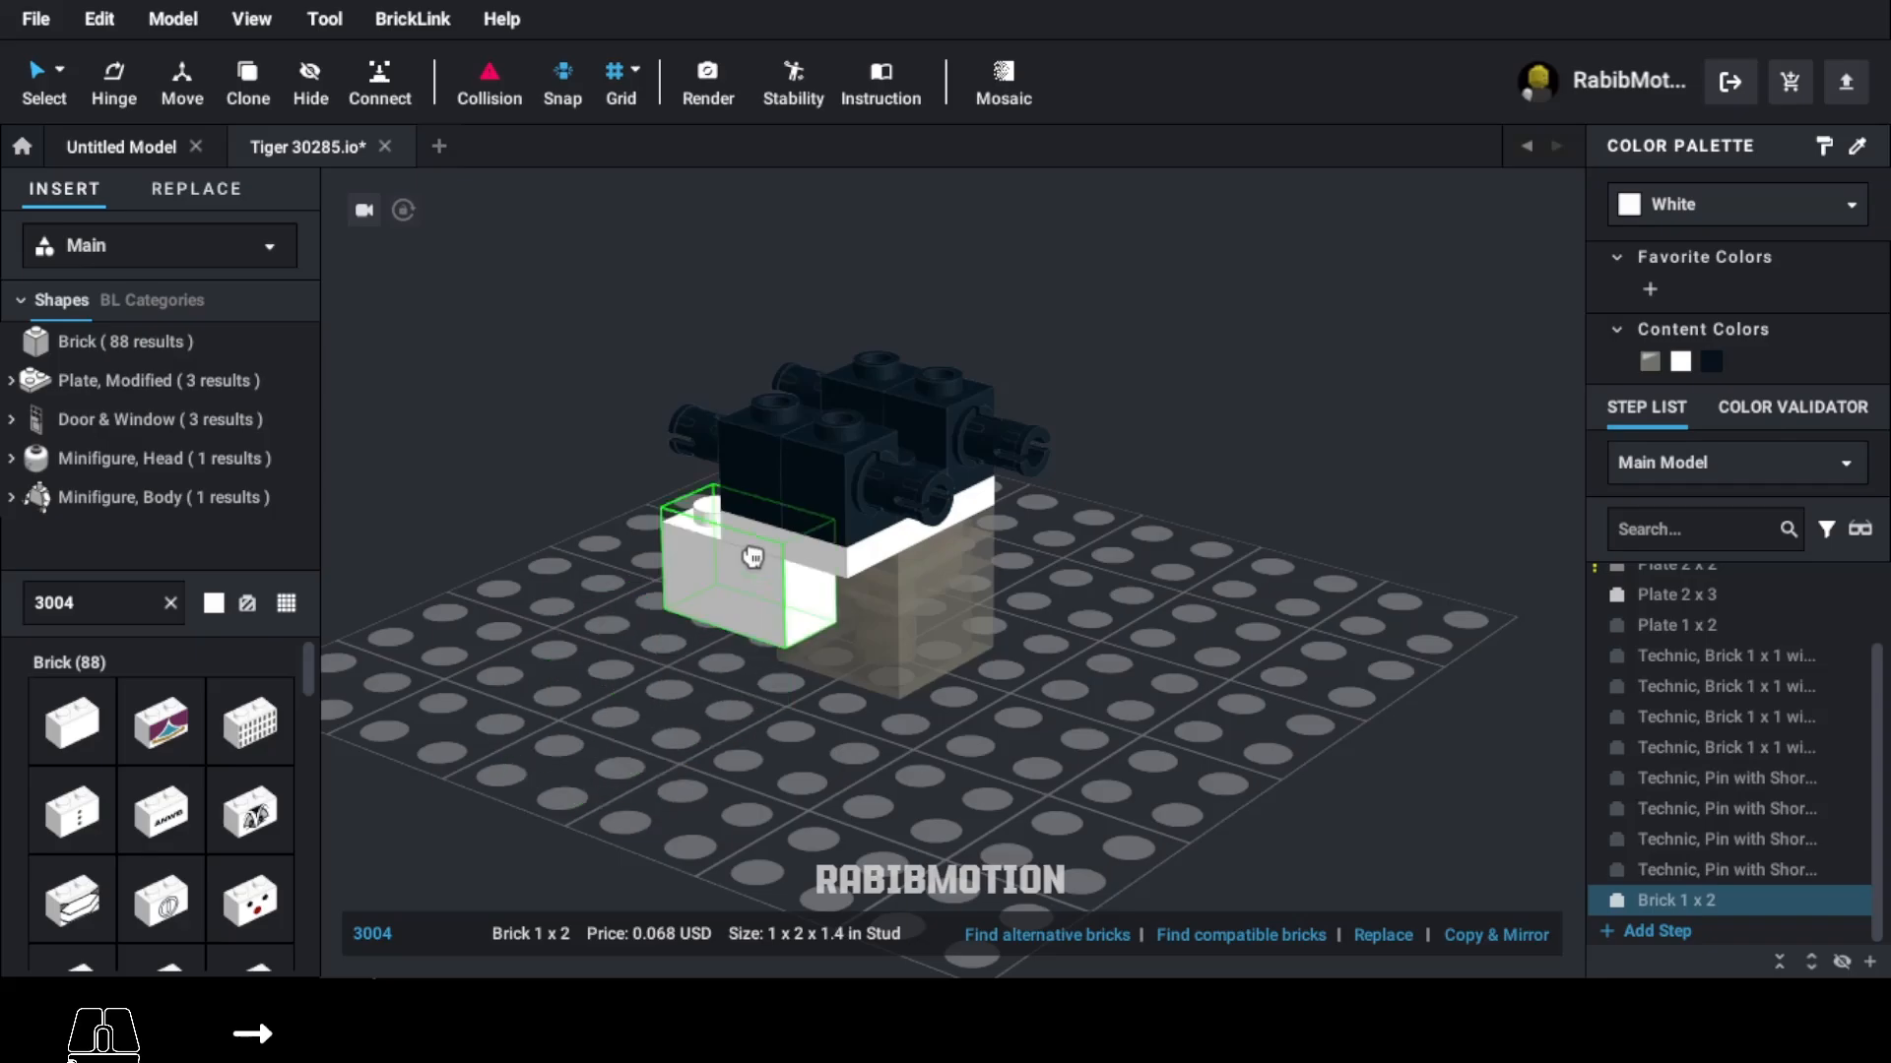
left_click(855, 384)
left_click(1666, 206)
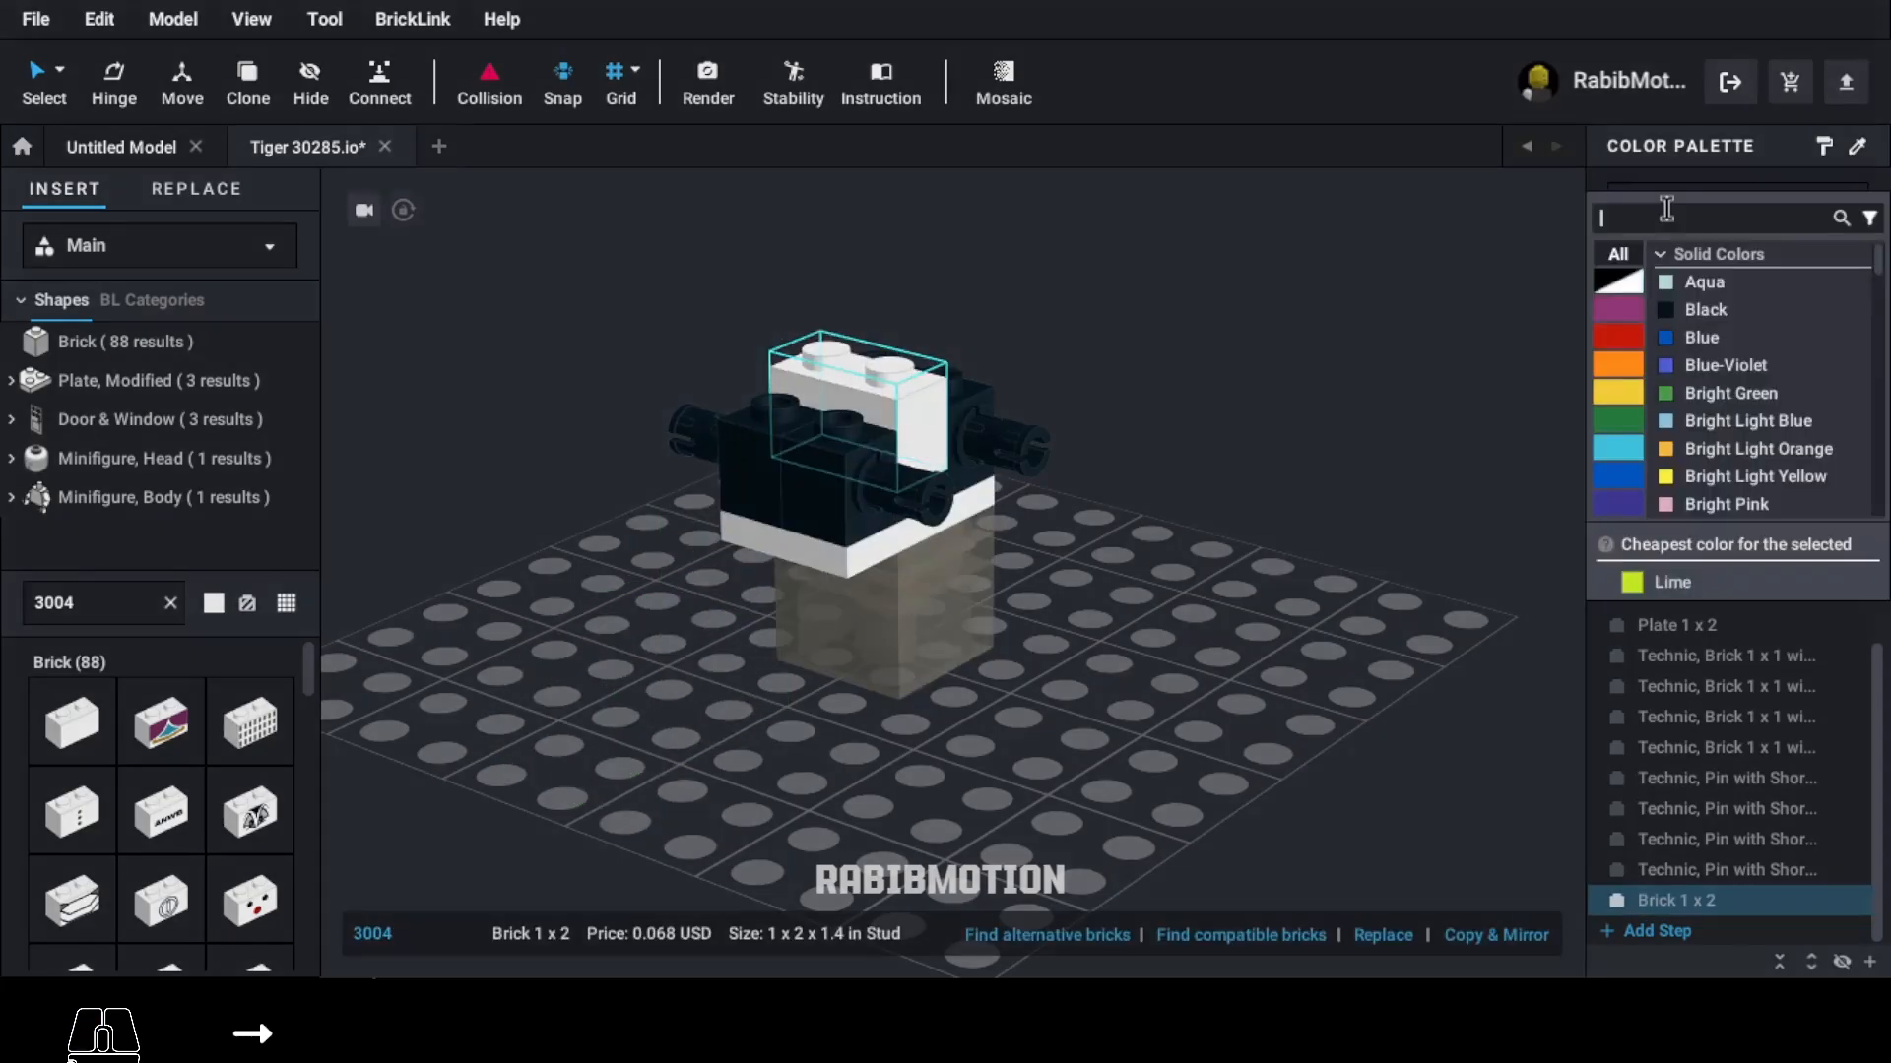
type("orange")
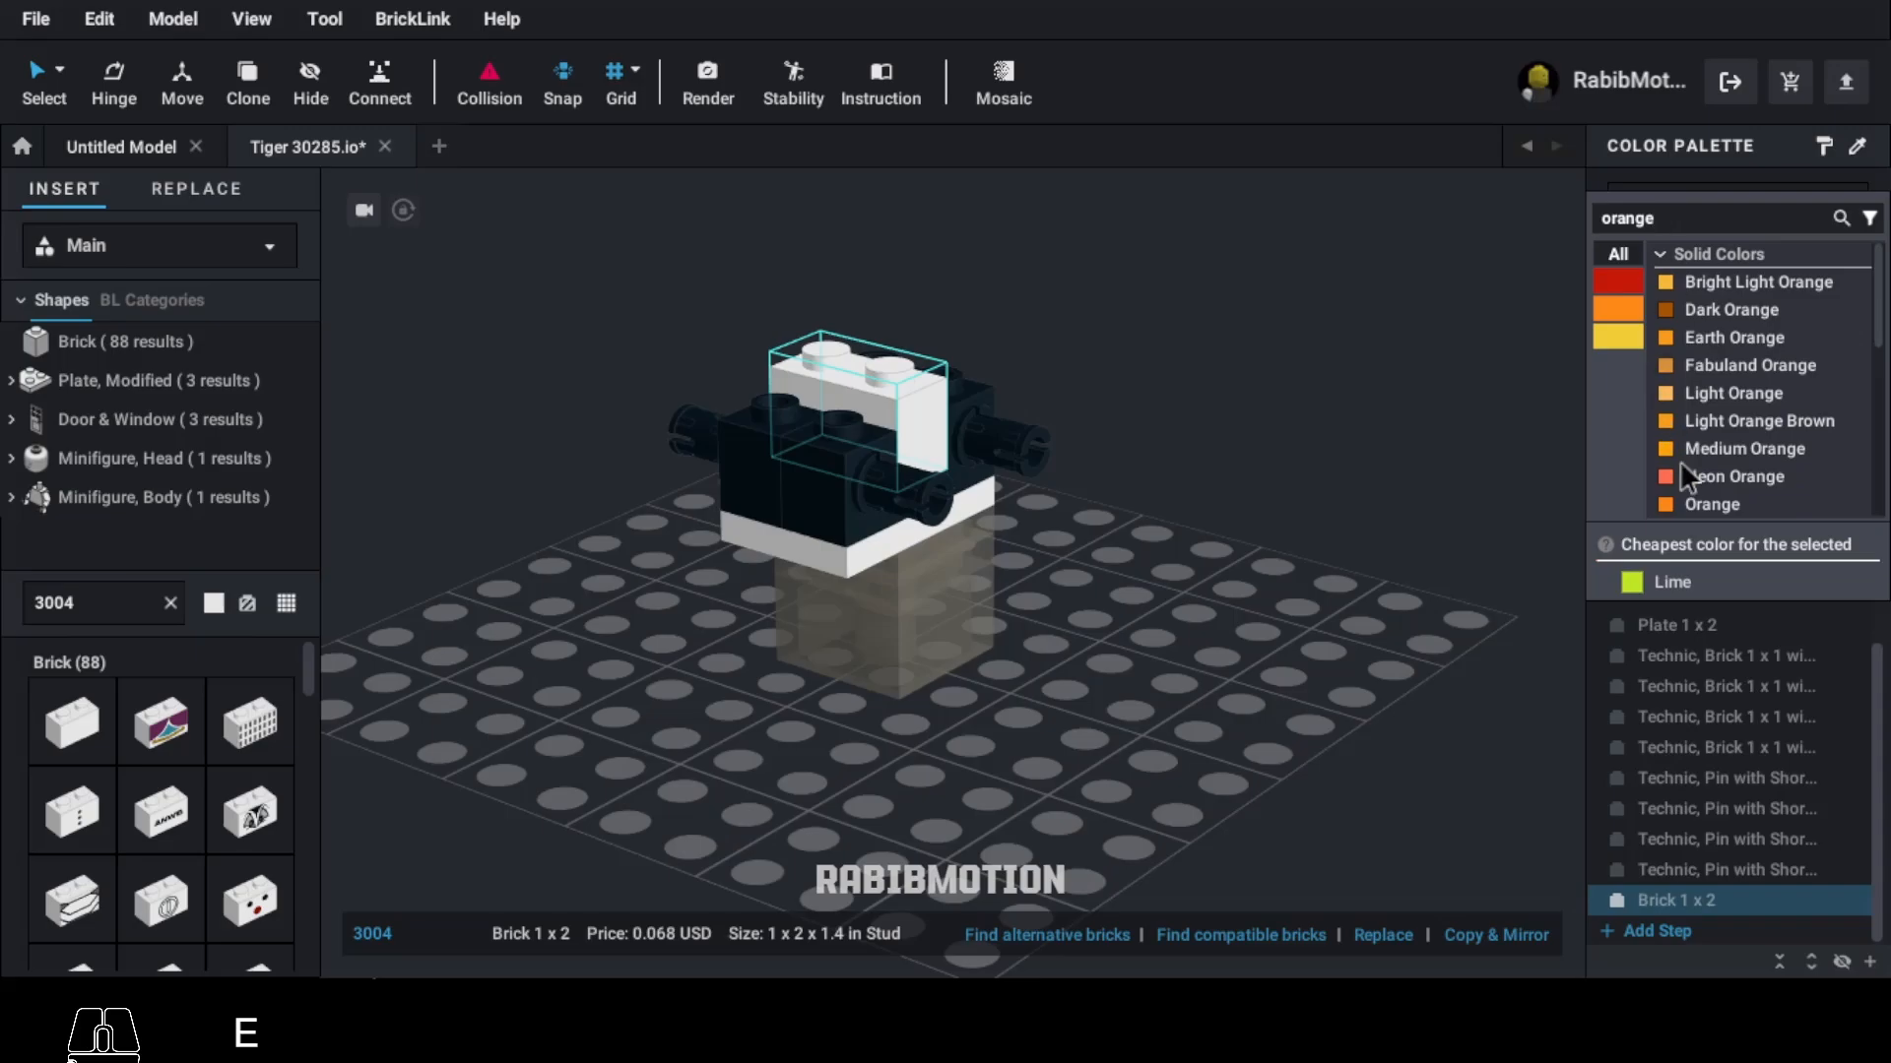
left_click(1711, 505)
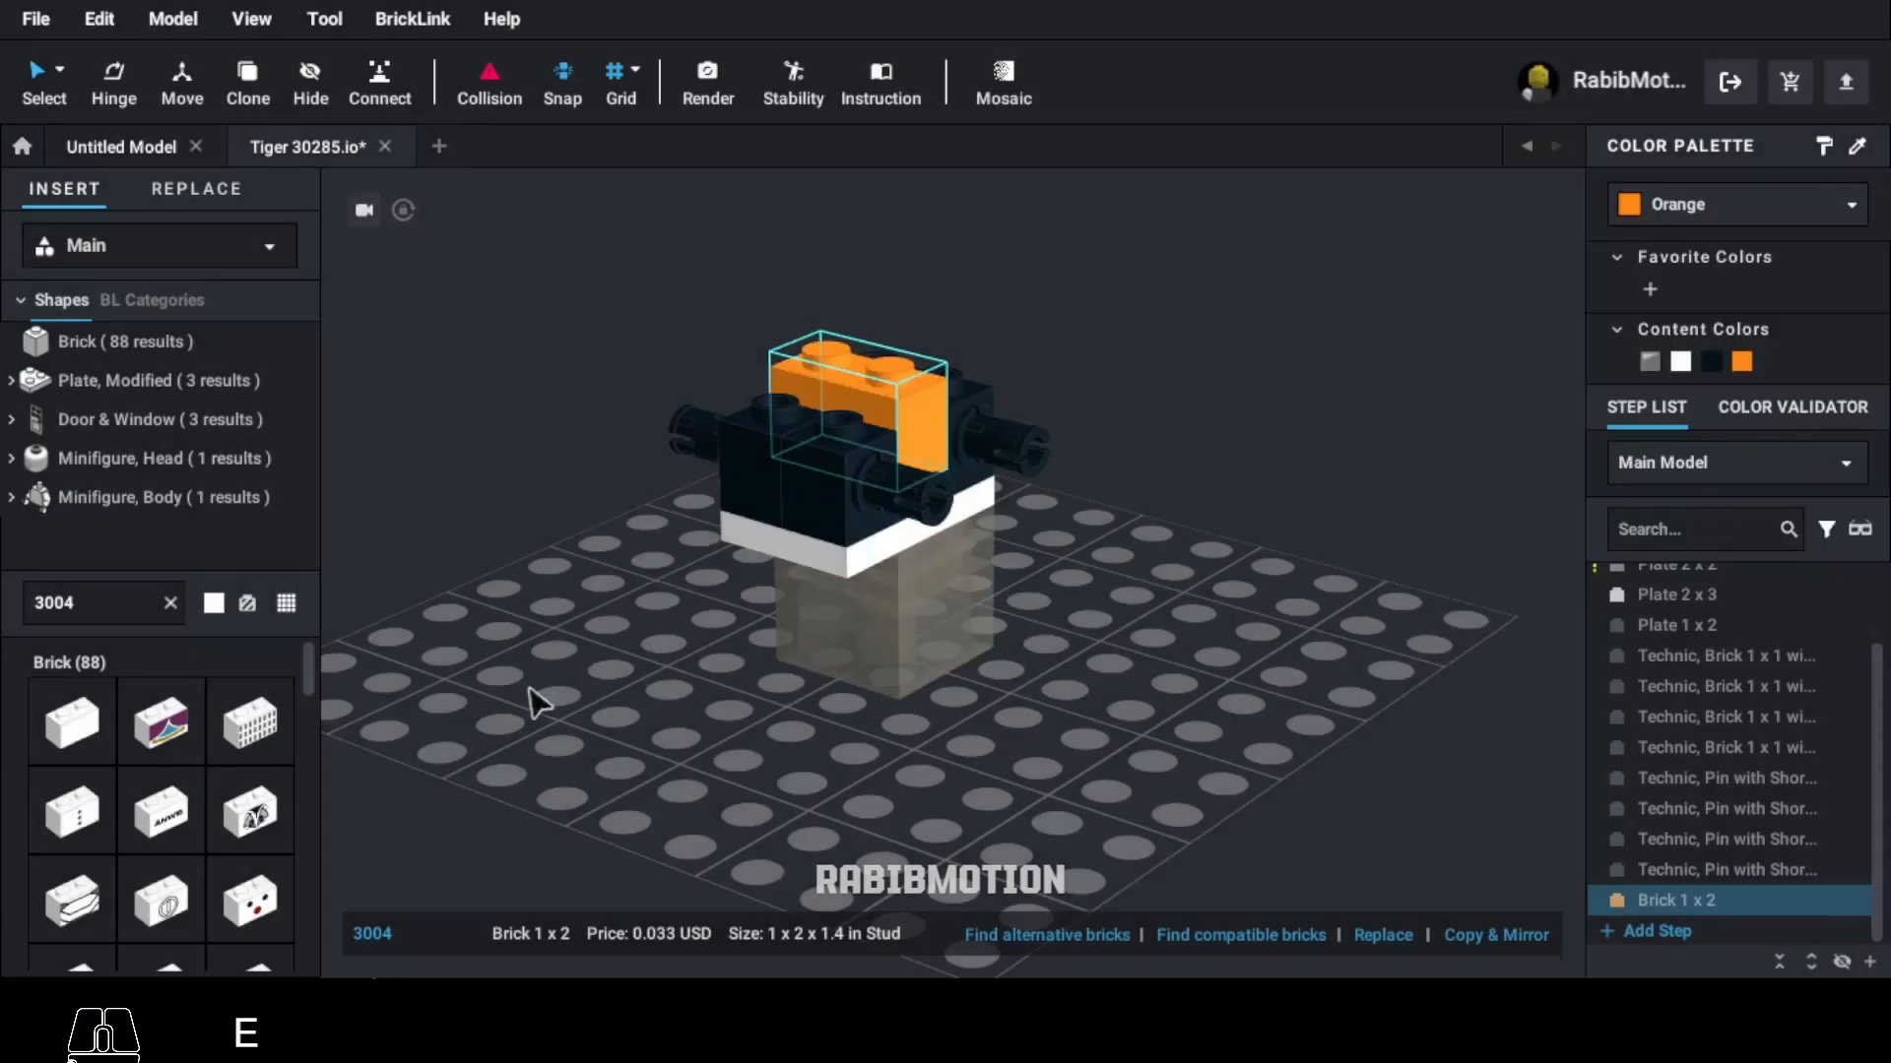
Step: Insert modified 1 x 2 plate with tow ball (14417) on one pair of Technic bricks, ball facing outward, colored Dark Bluish Gray
double_click(139, 623)
type("14417")
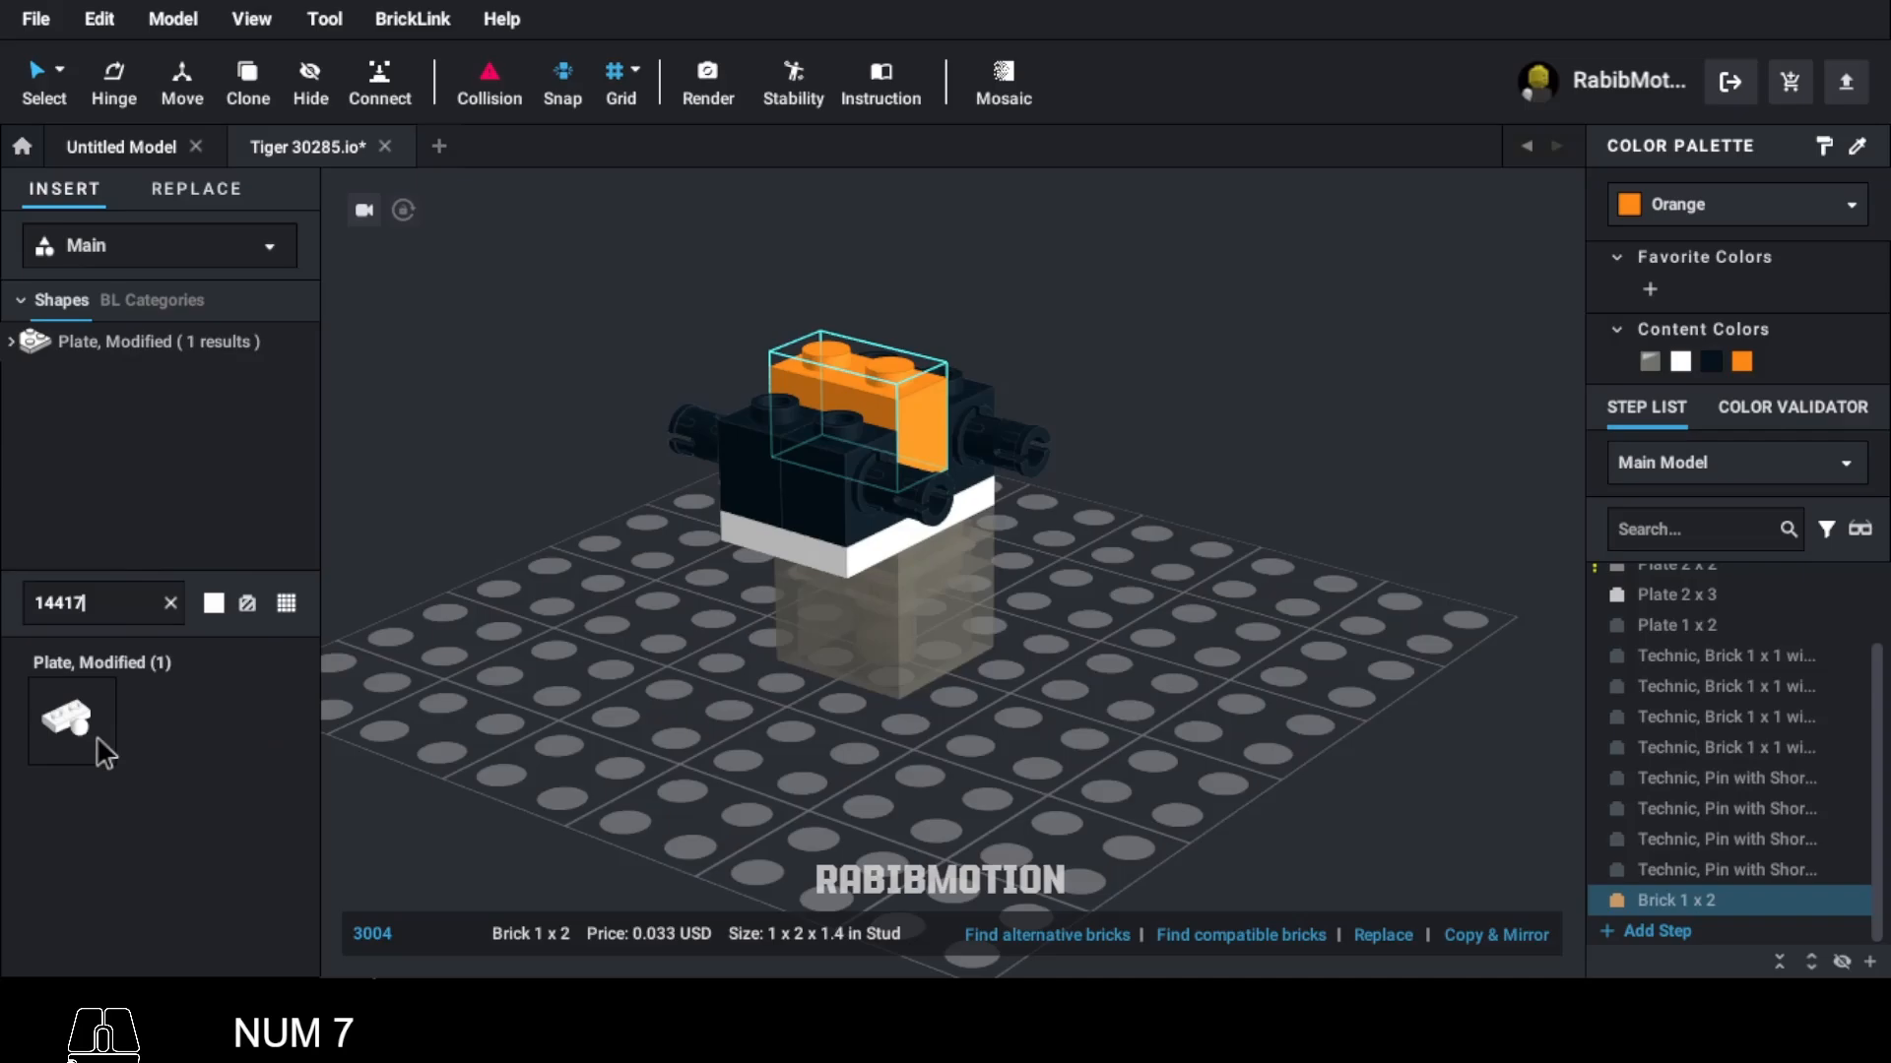
left_click(97, 735)
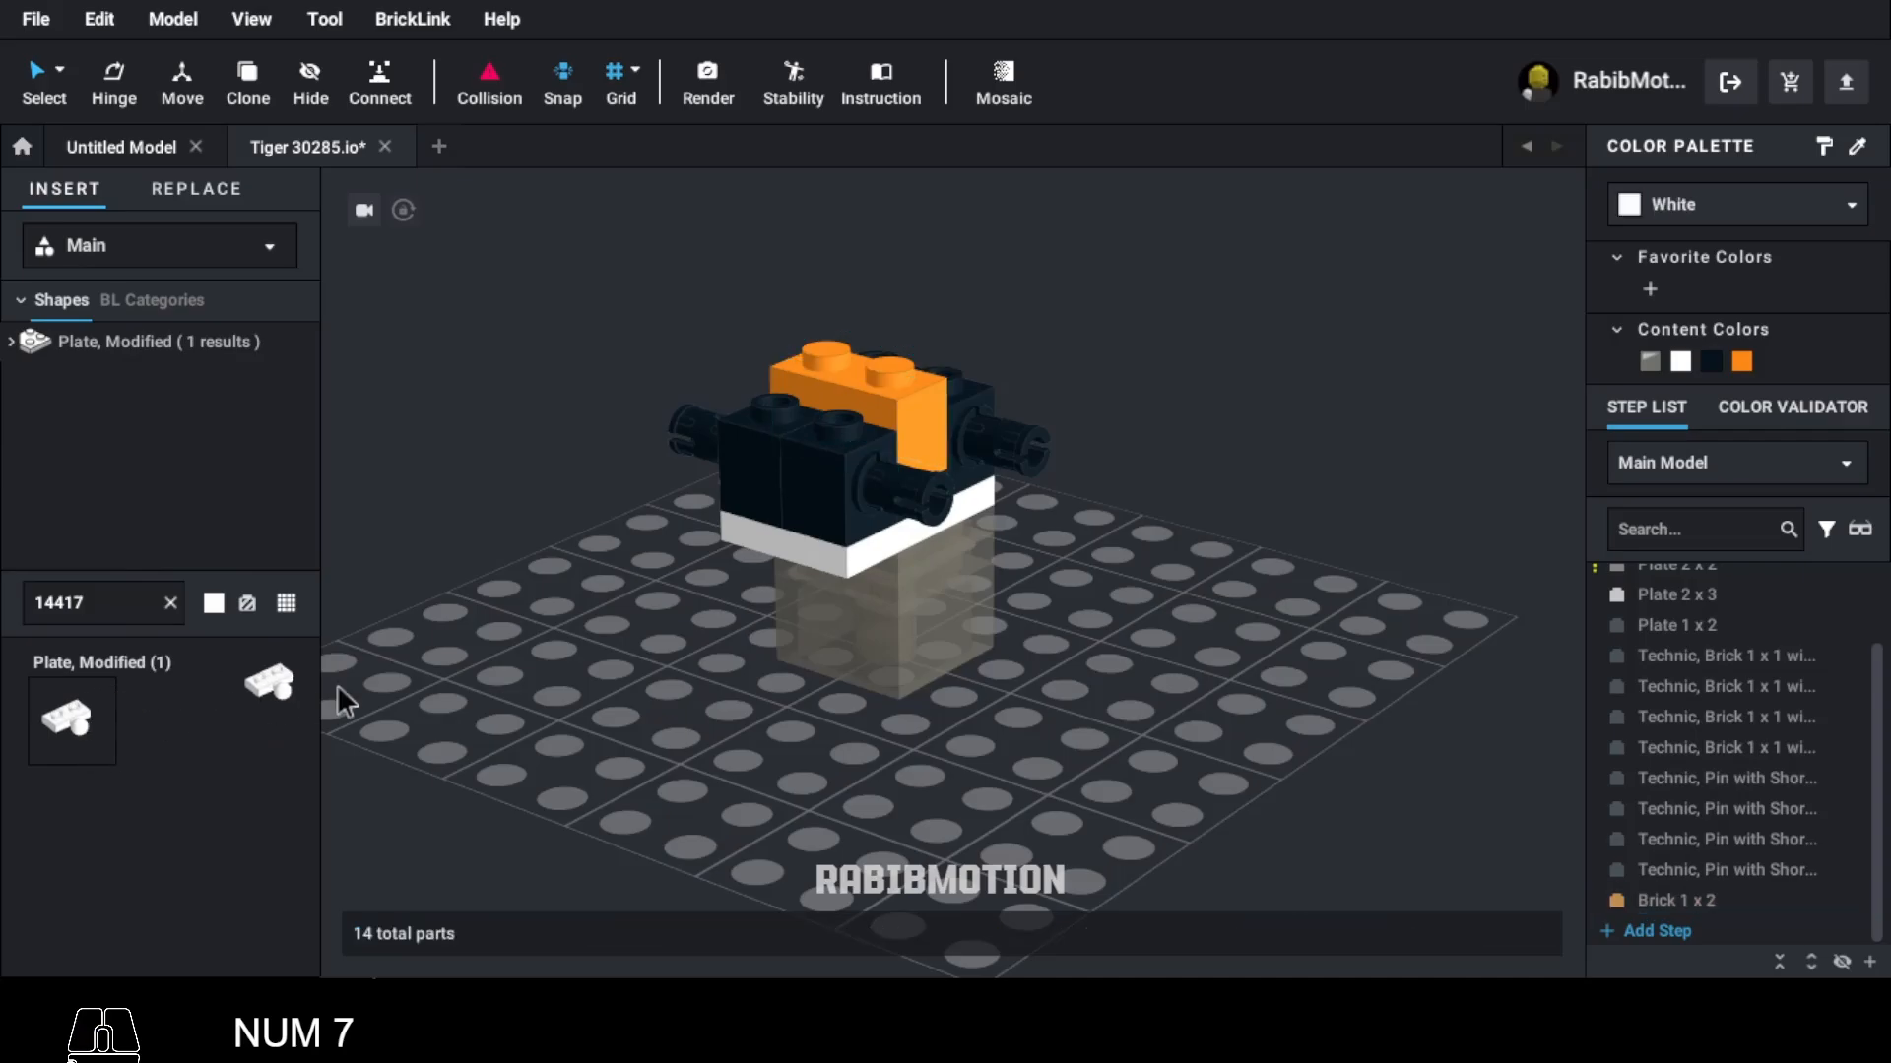
key("Right")
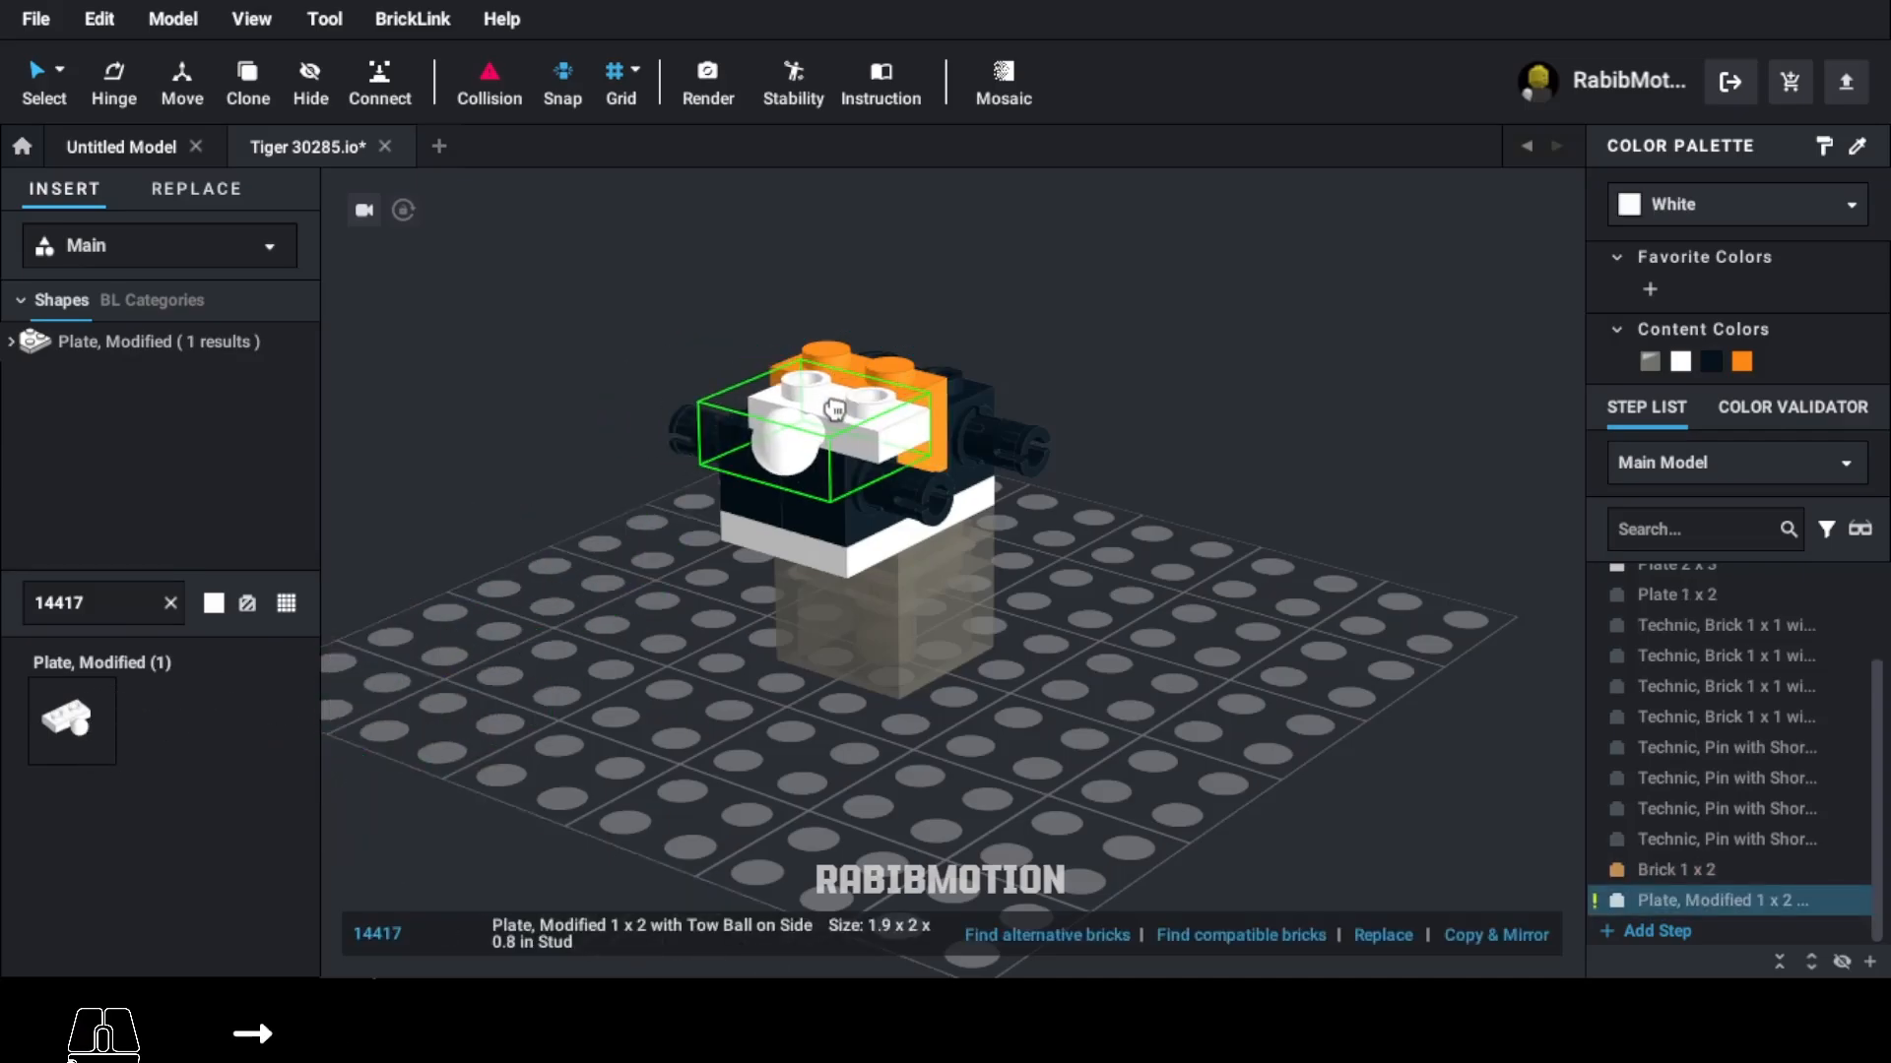
left_click(817, 405)
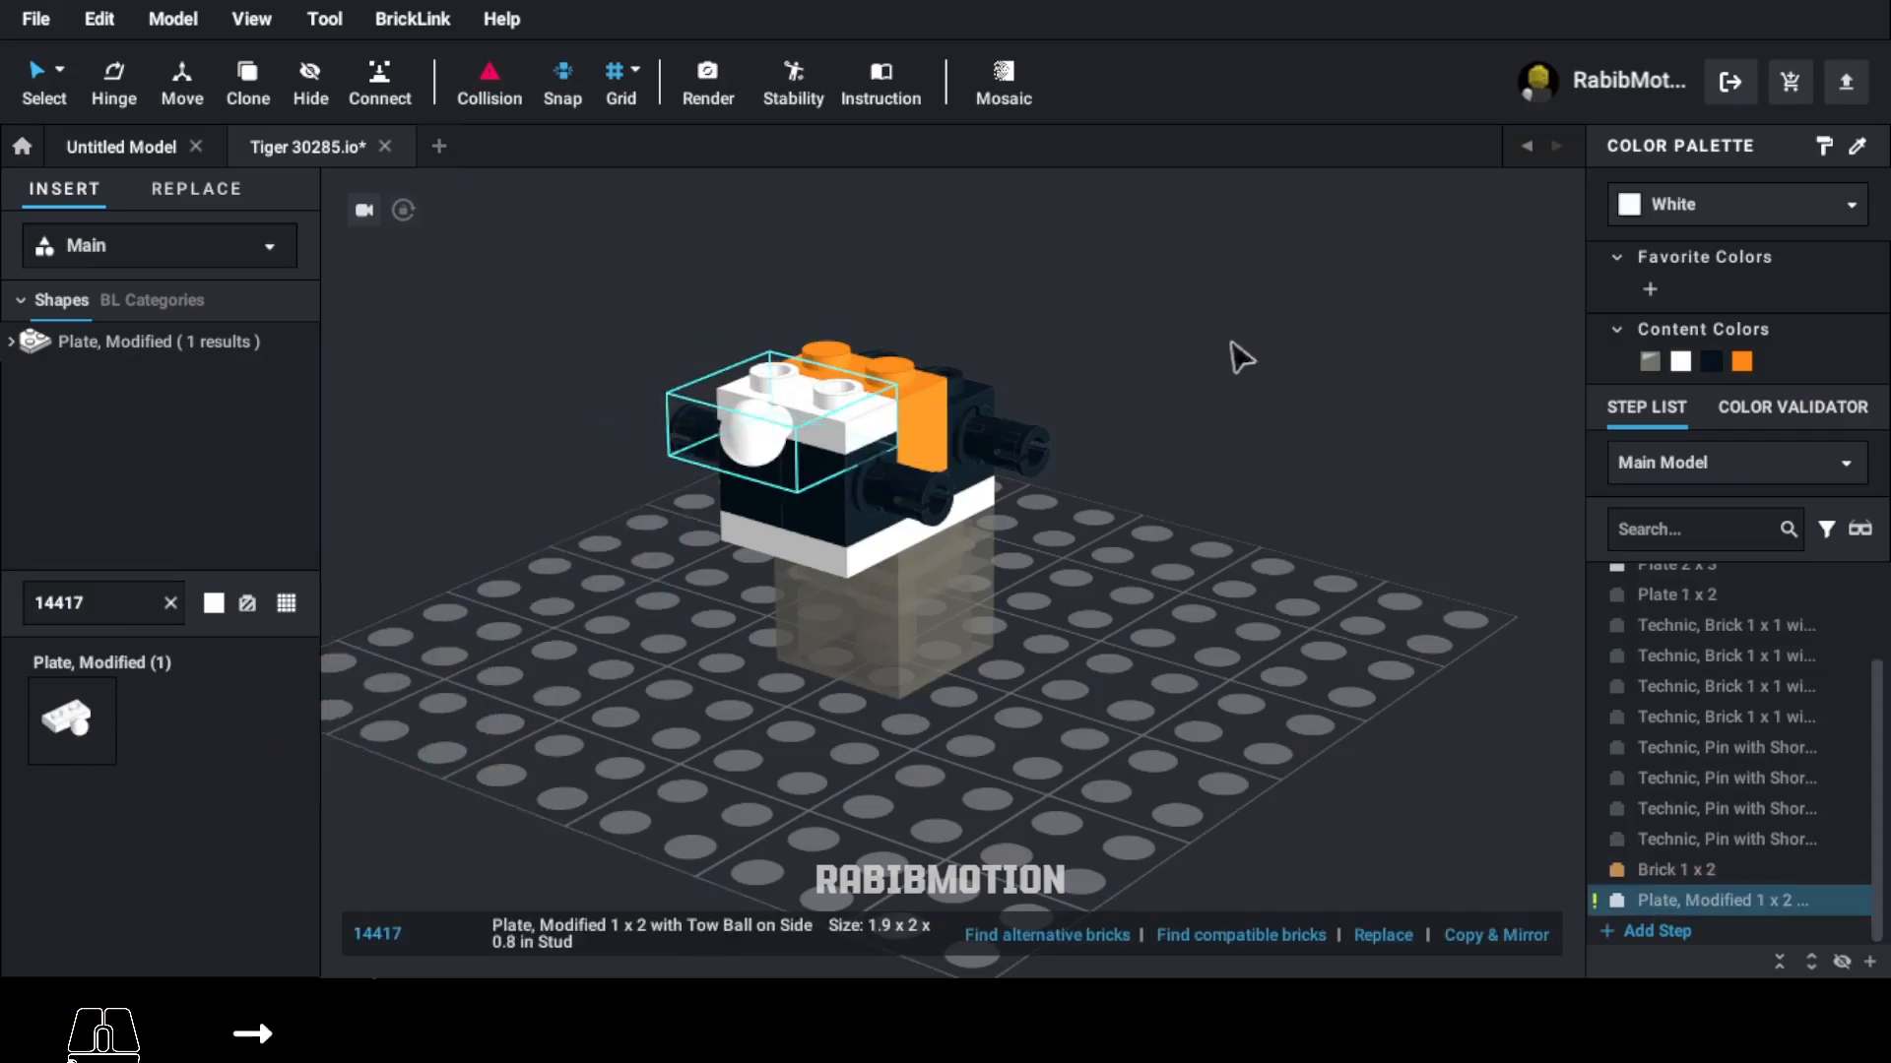
left_click(1703, 209)
left_click(1632, 275)
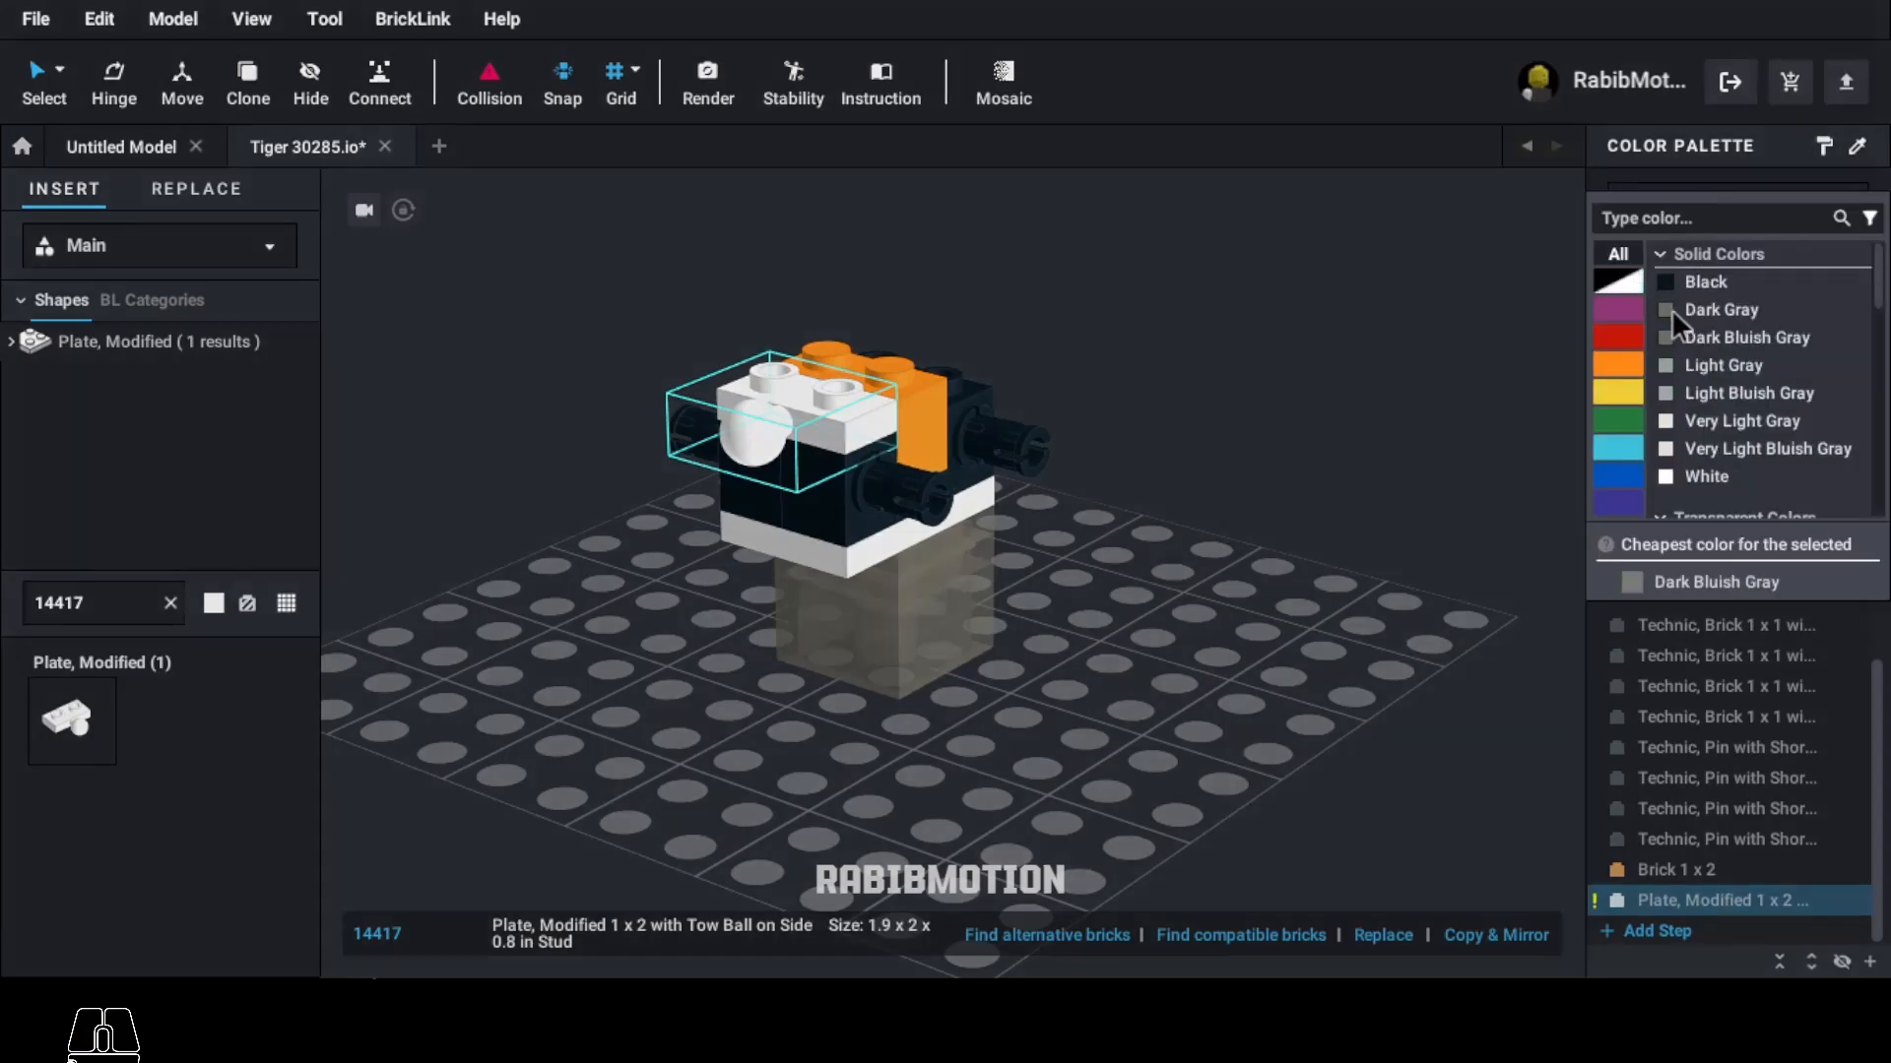
left_click(1723, 337)
Step: Clone the tow ball plate, rotate it to face the opposite way, and place it on the other pair of Technic bricks
right_click_drag(1527, 447, 1435, 536)
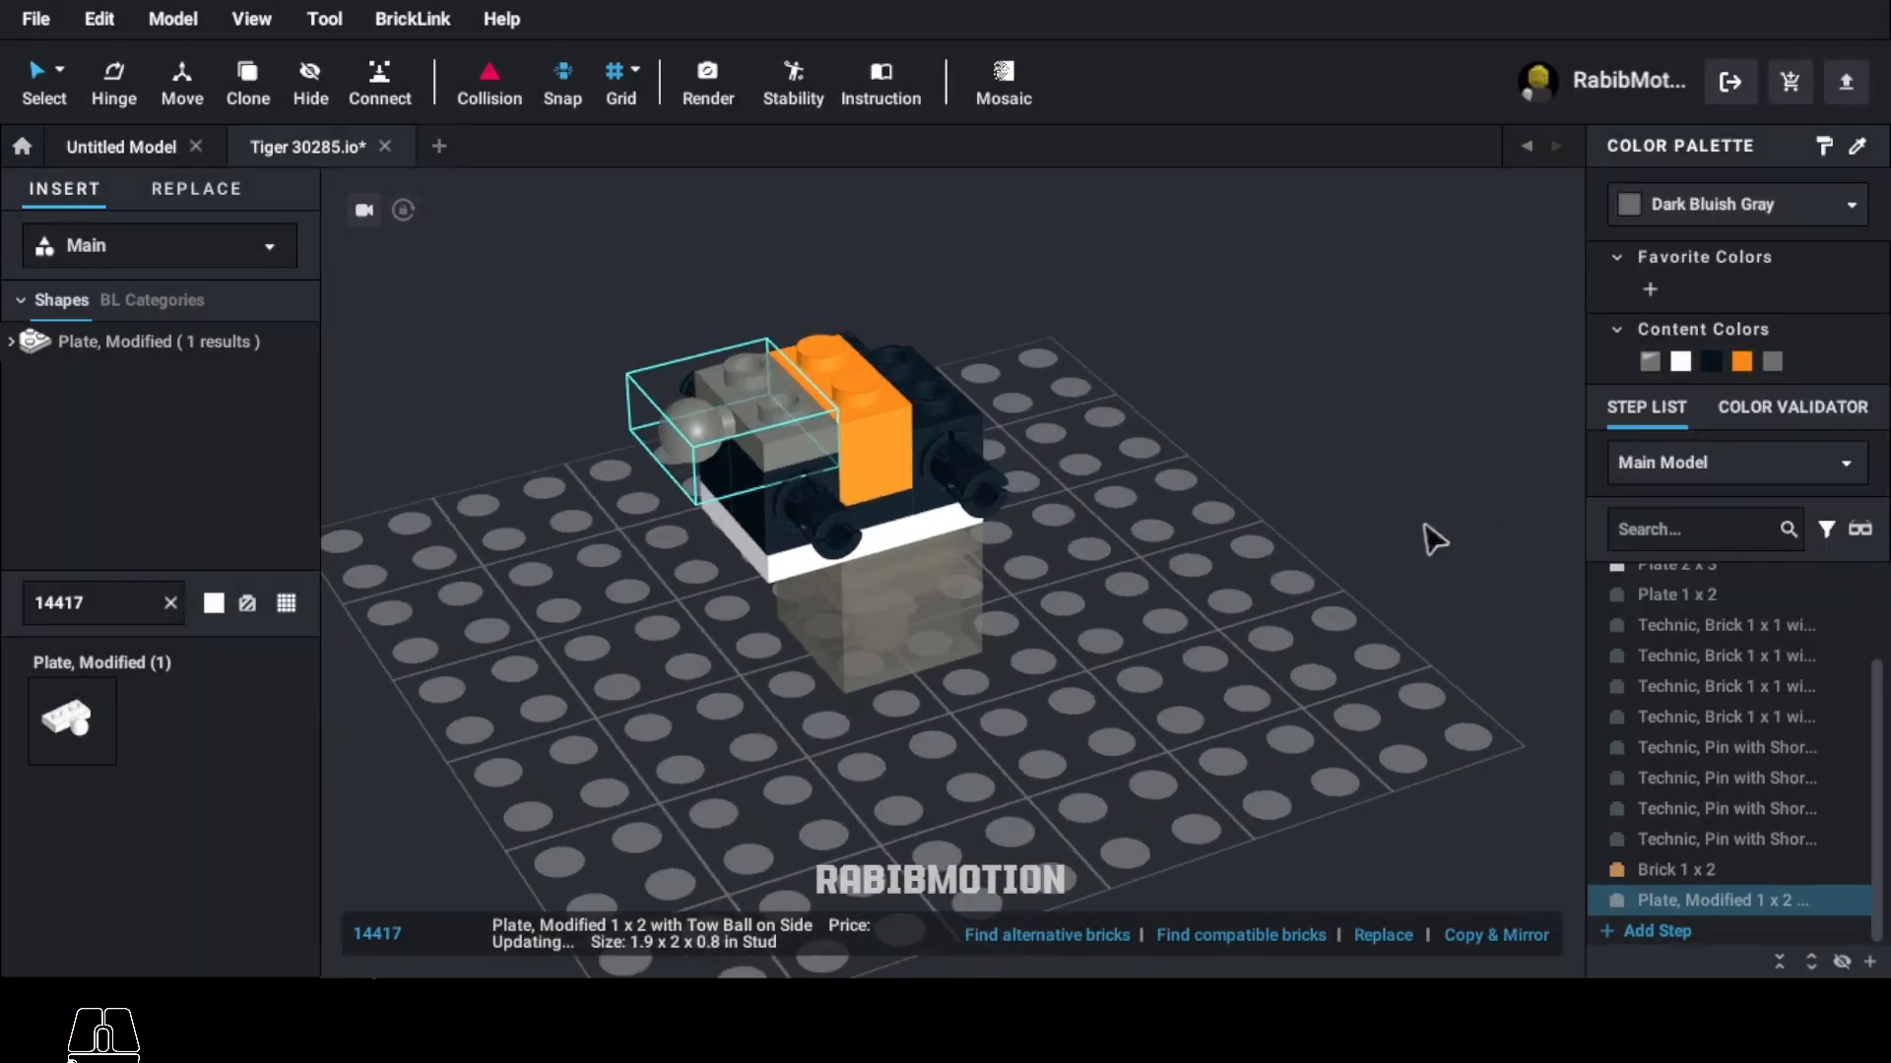
key("c")
key("Right")
key("Right")
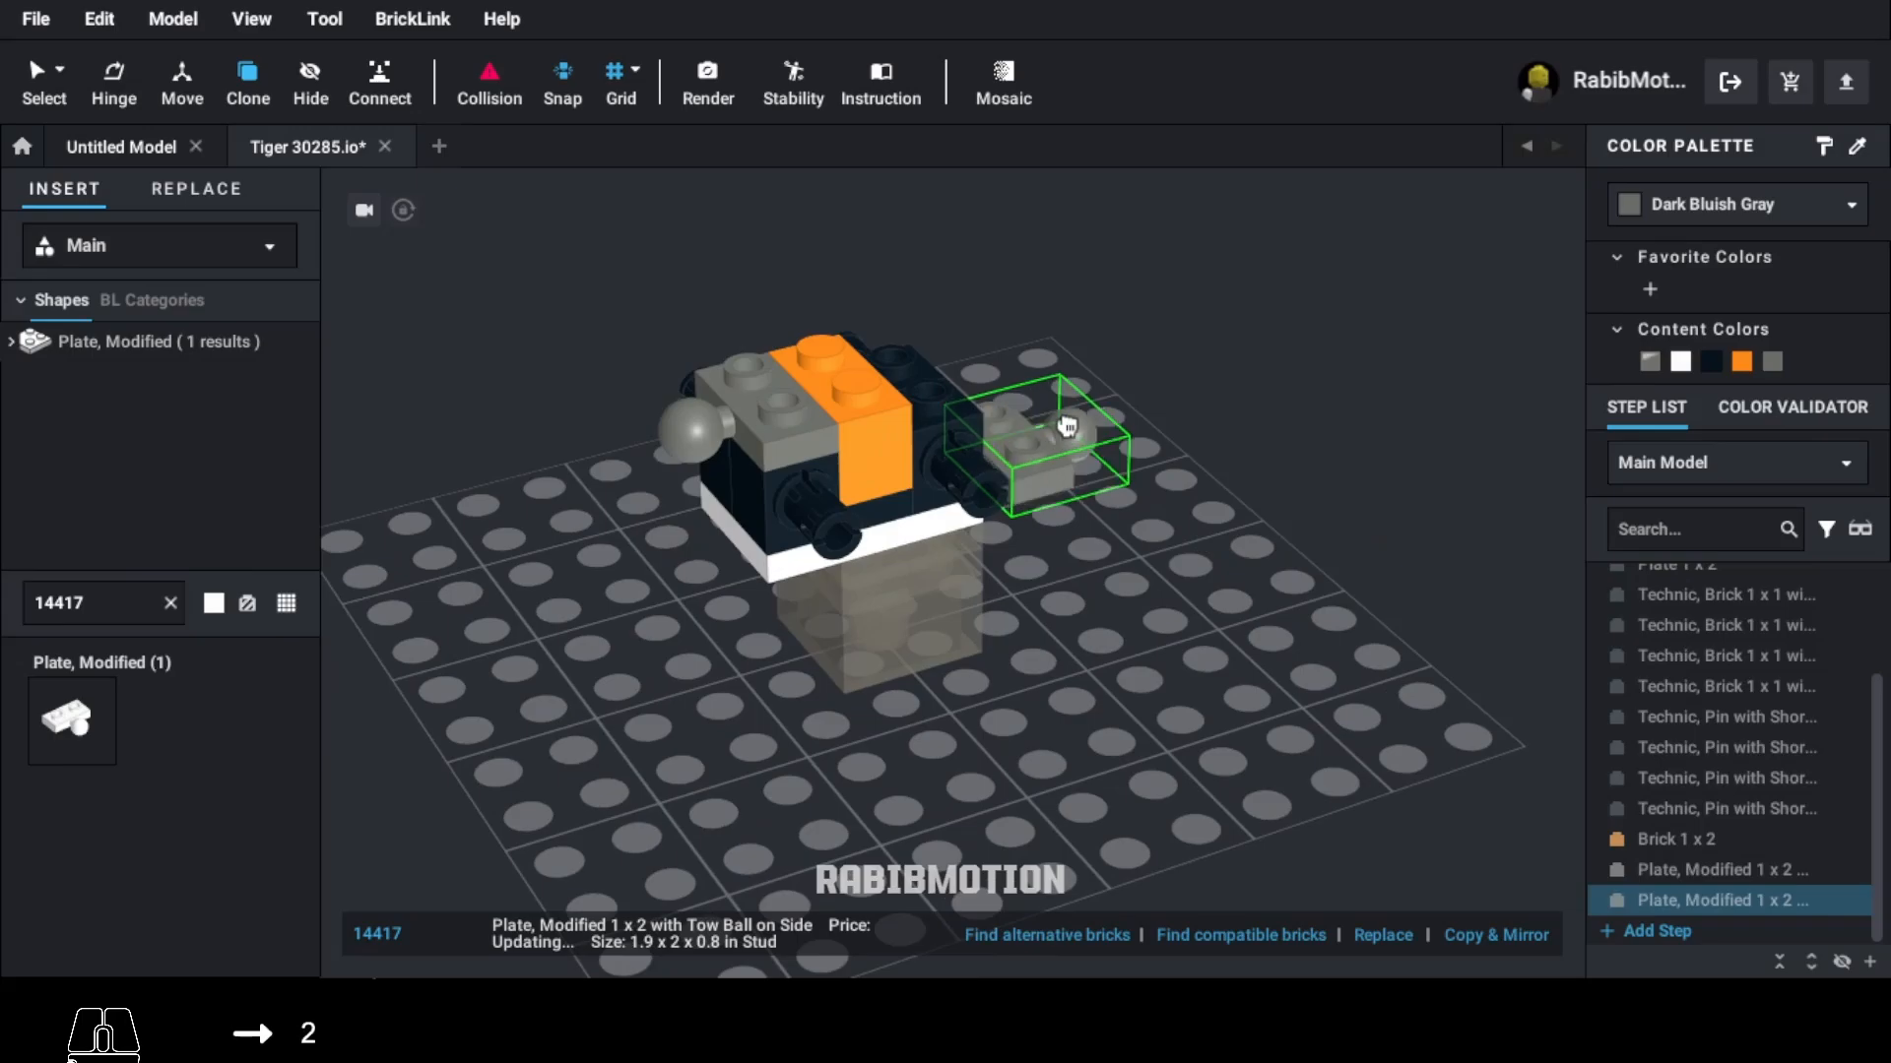
left_click(947, 363)
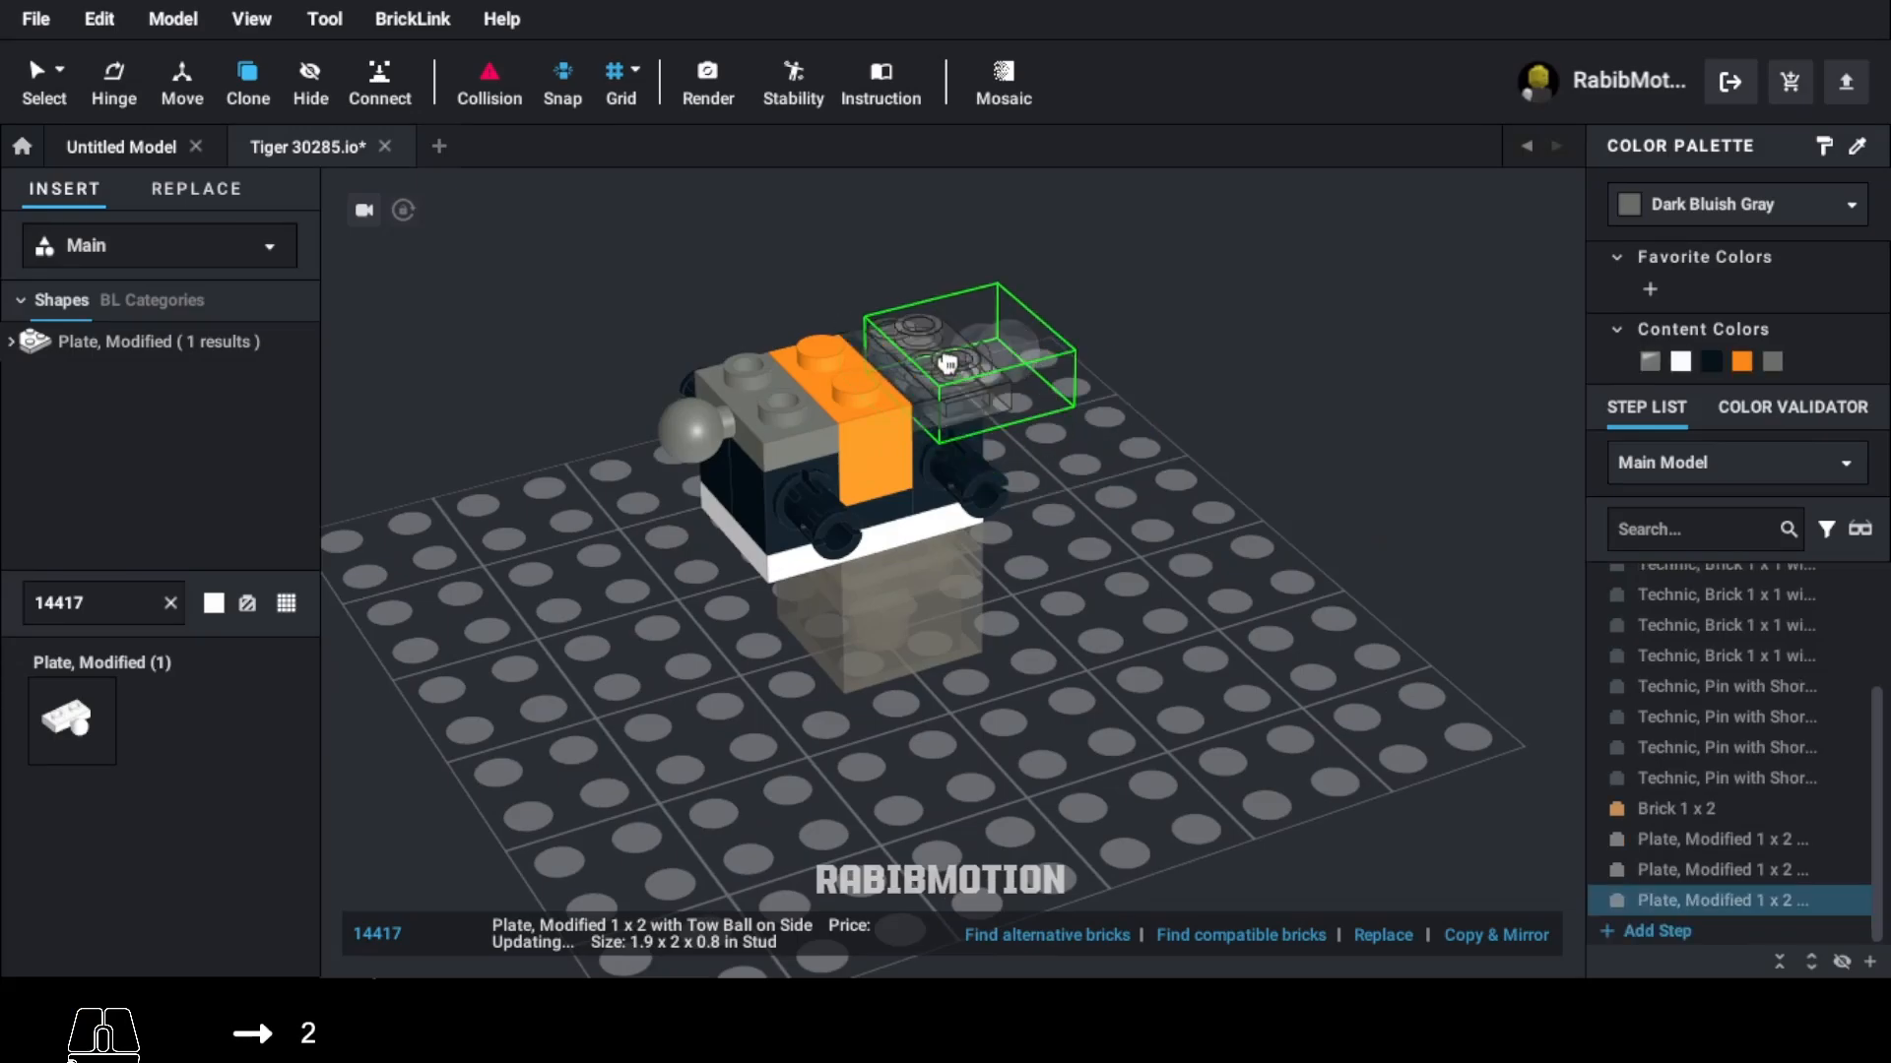
key("Escape")
Step: Insert Plate 2 x 3 (3021) over the orange brick and both tow ball plates, and color it Black
double_click(99, 602)
type("3021")
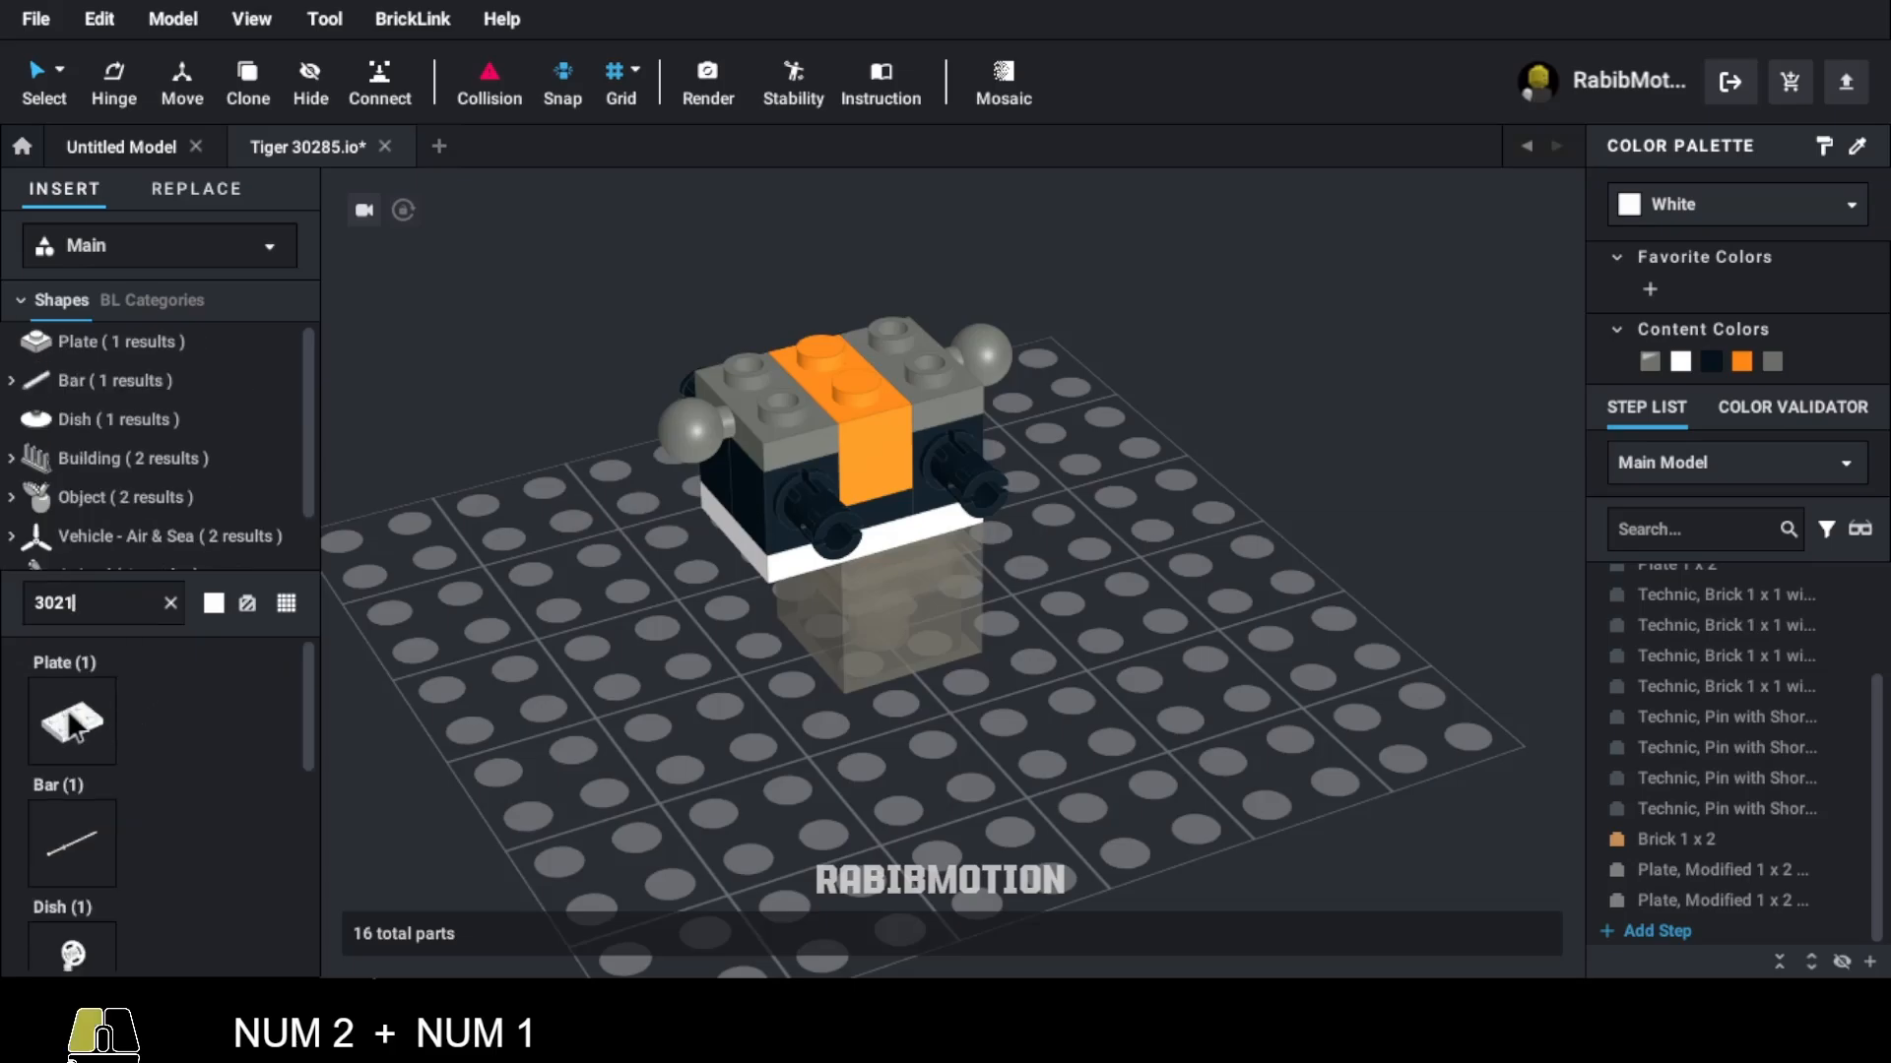
left_click(71, 724)
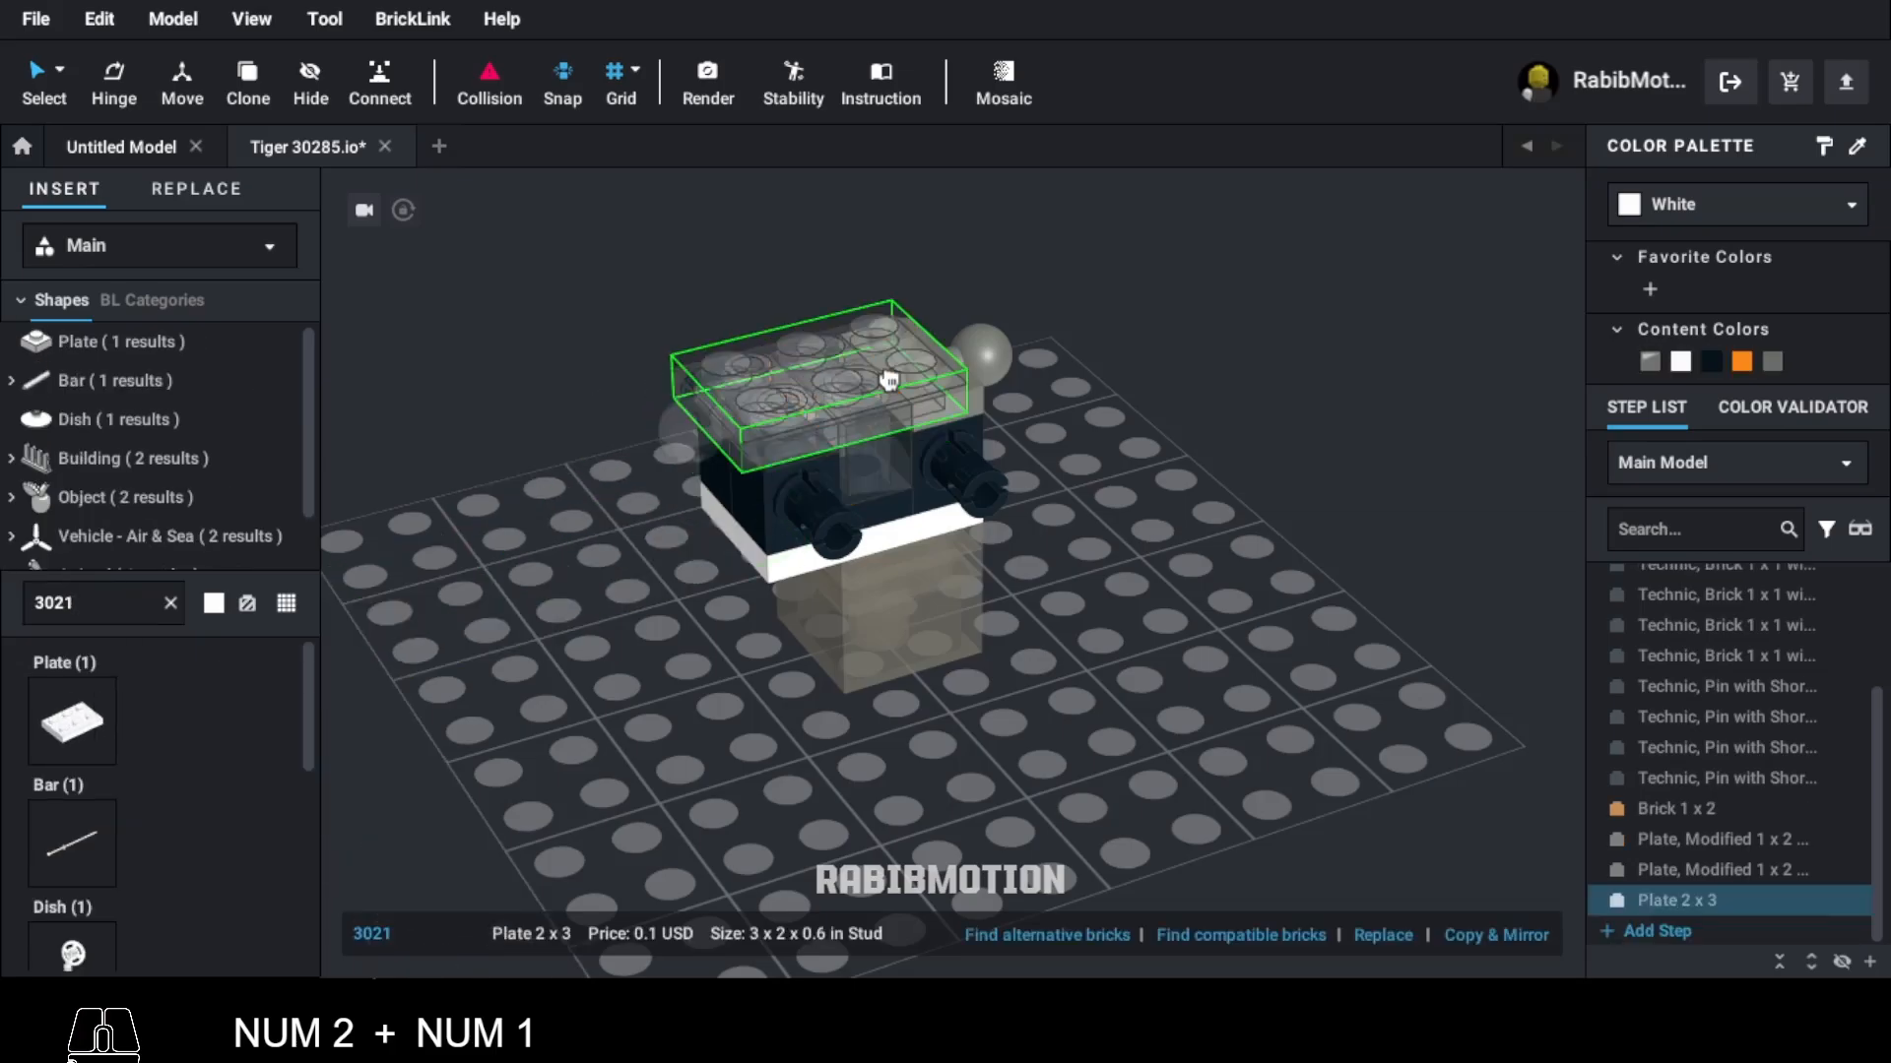
left_click(886, 370)
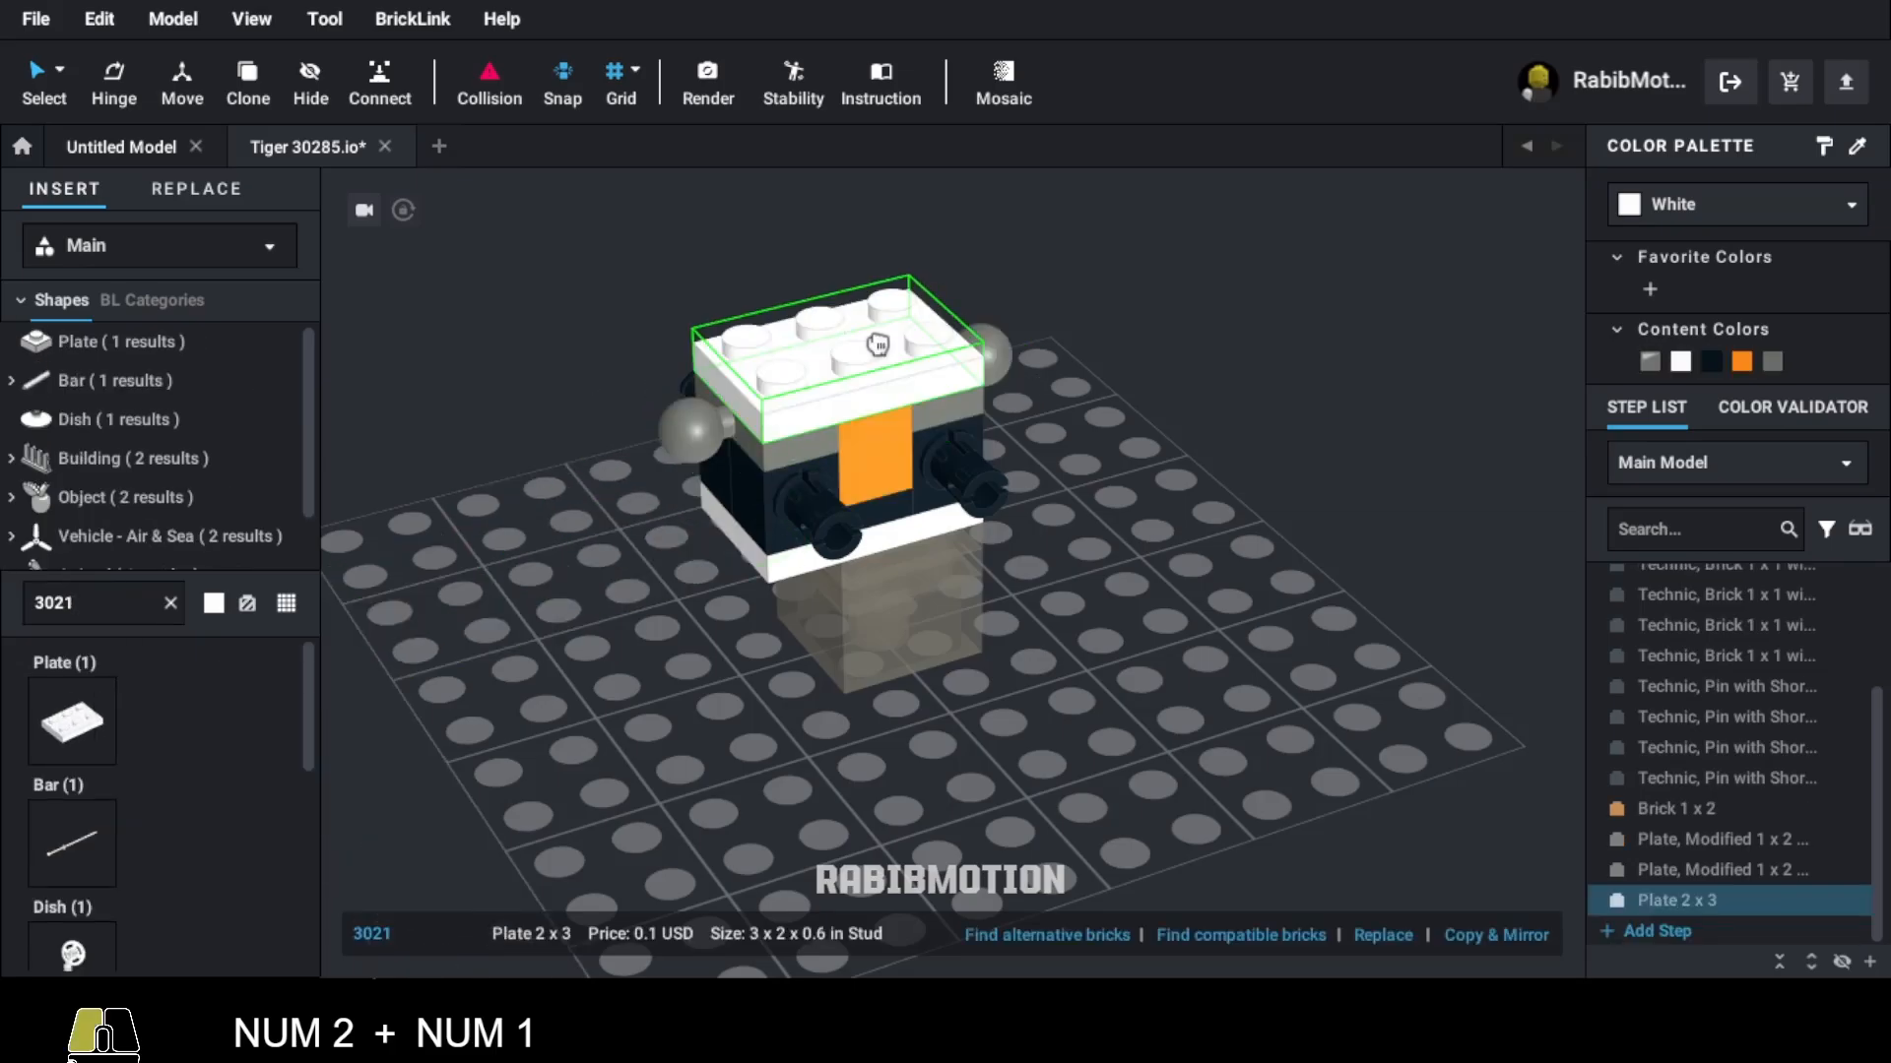
left_click(1711, 361)
Step: Insert an Orange Plate 1 x 1 (3024) on an end corner of the black 2 x 3 plate and clone it onto the adjacent end stud
type("3024")
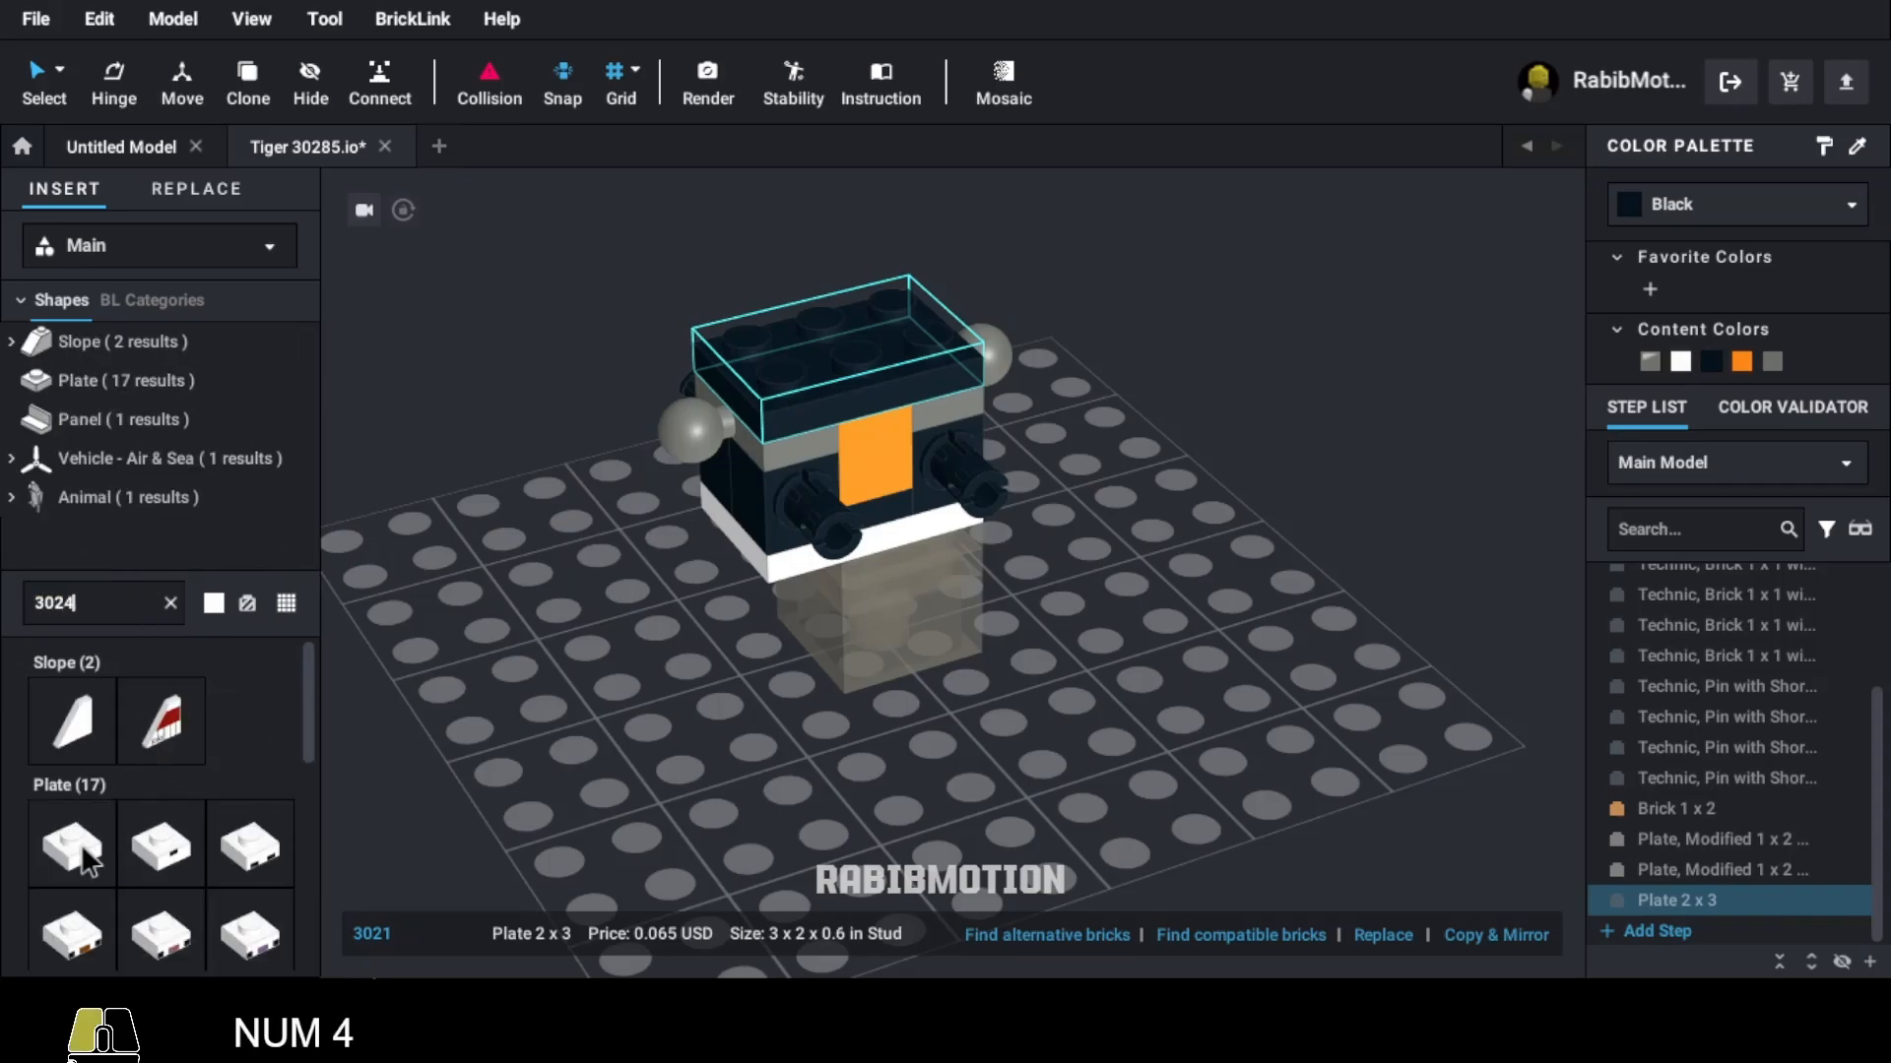
left_click(84, 855)
left_click(745, 317)
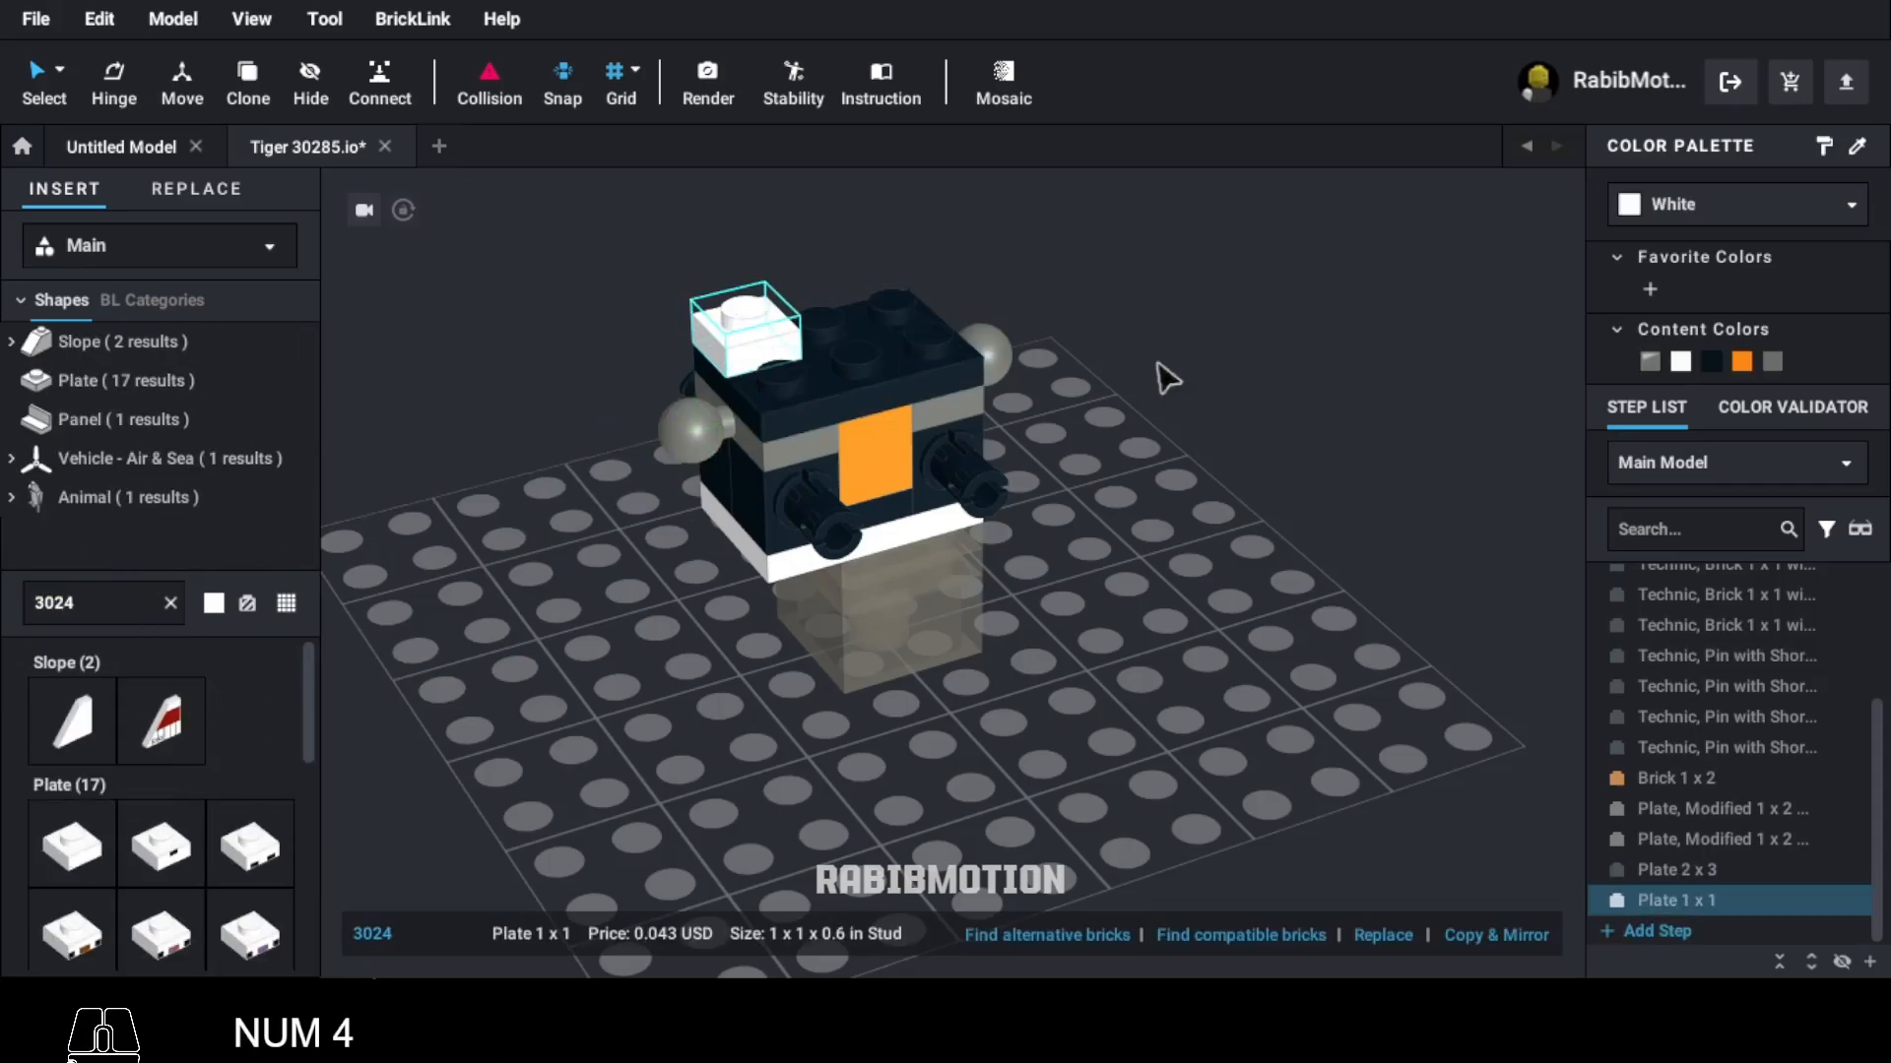
left_click(1751, 368)
key("c")
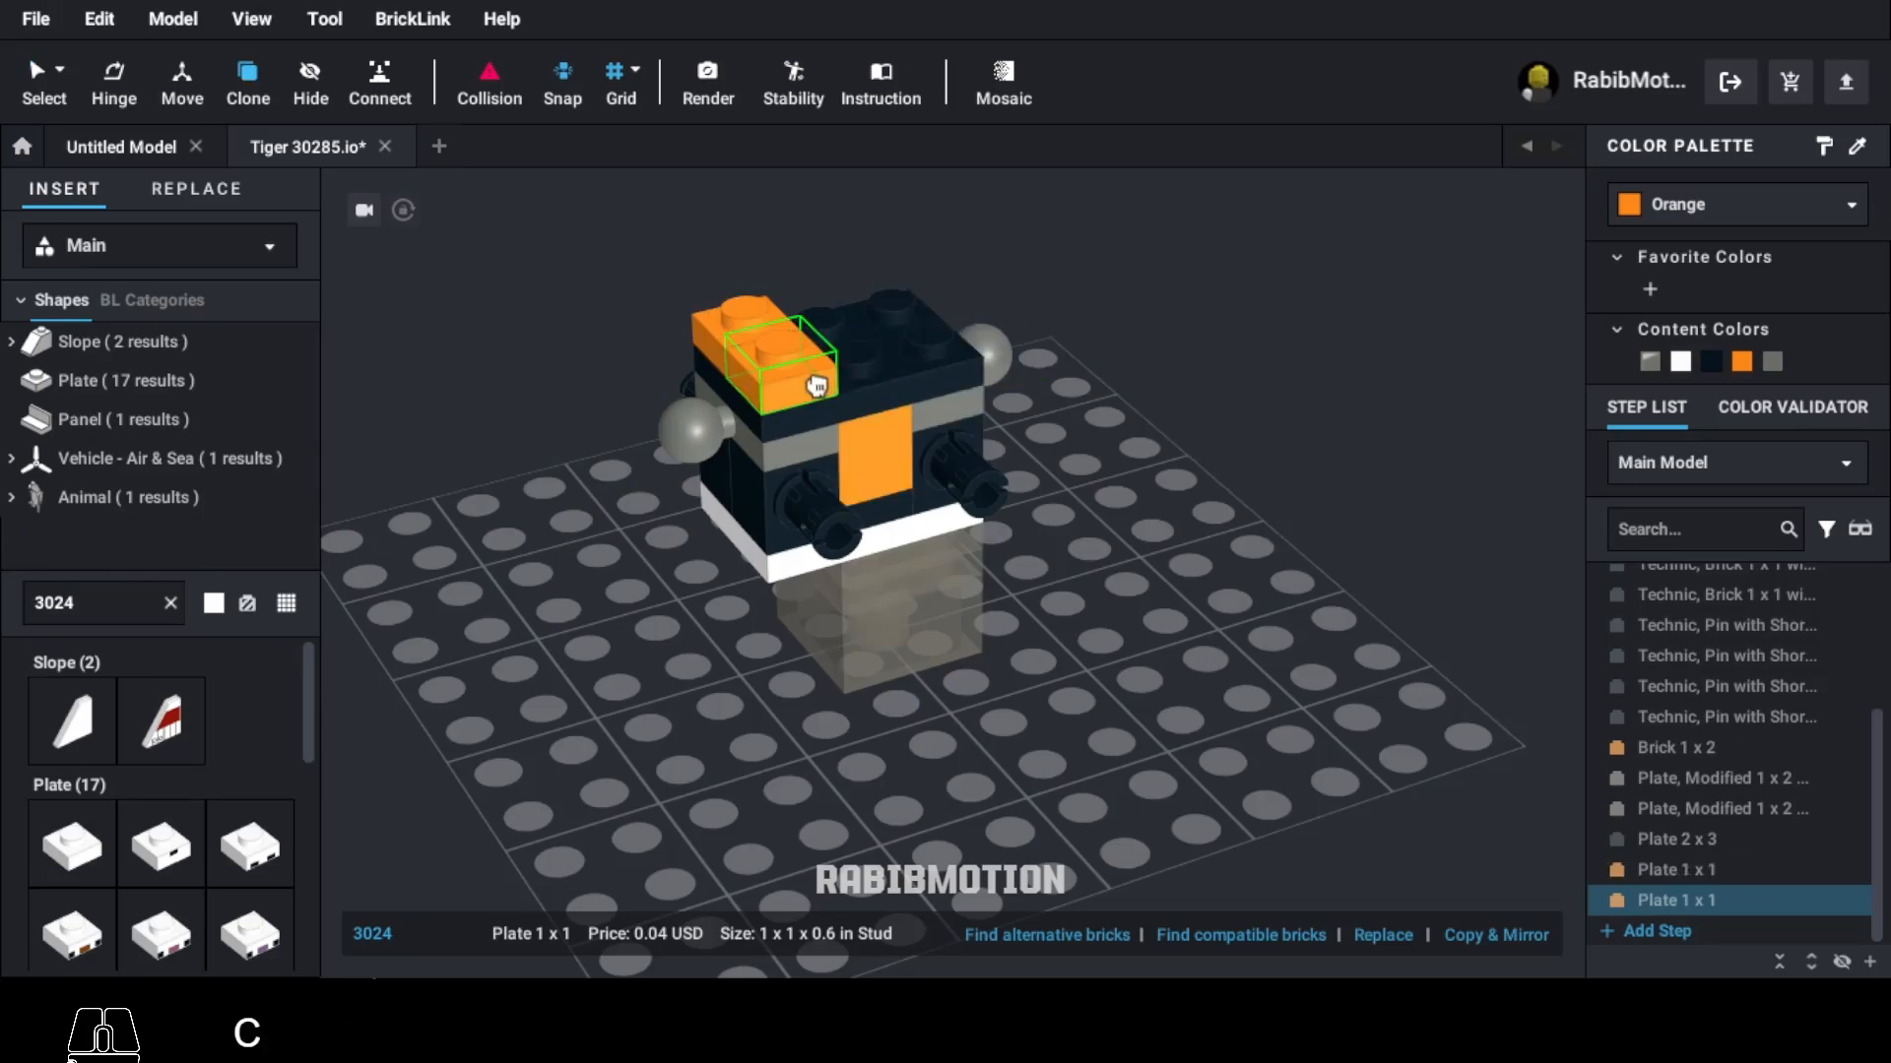
key("Escape")
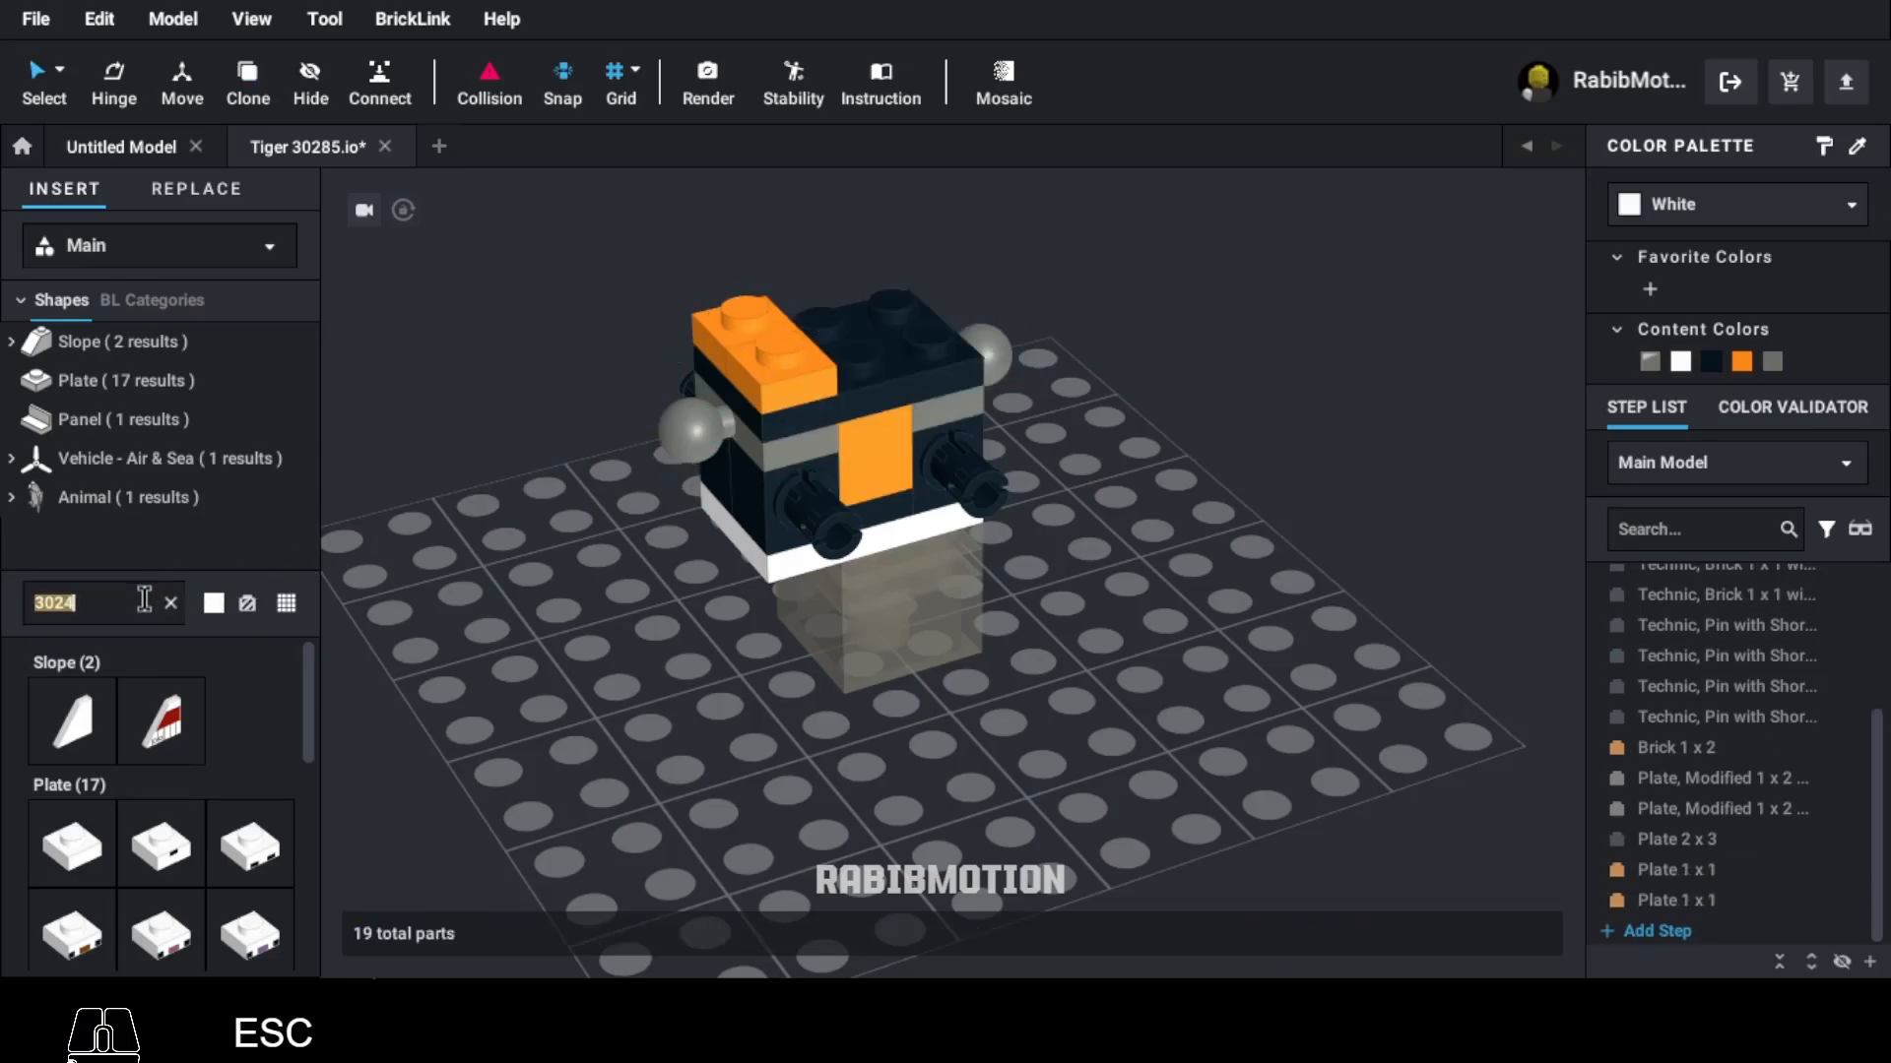
Step: Insert Slope, Curved 2 x 2 x 2/3 (15068) over the two orange 1 x 1 plates, curving down toward the black plate, and color it Orange
type("15068")
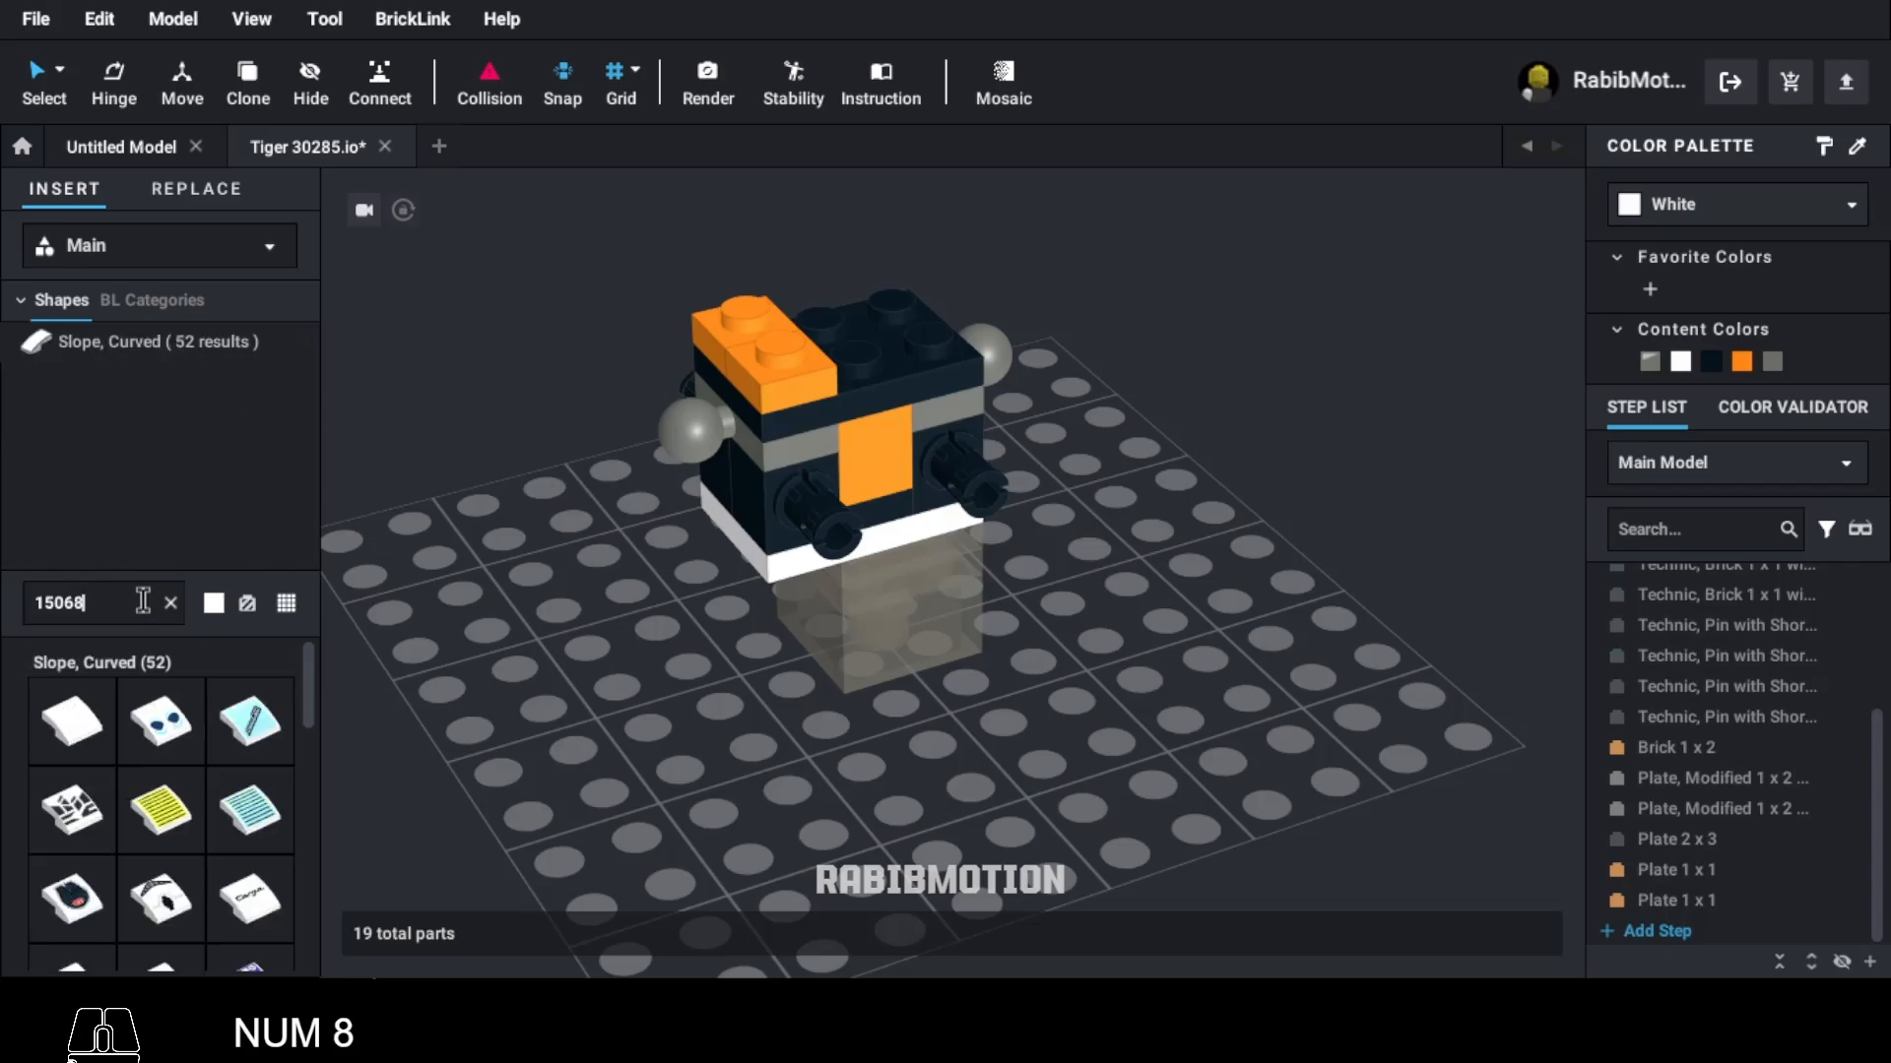
left_click(112, 733)
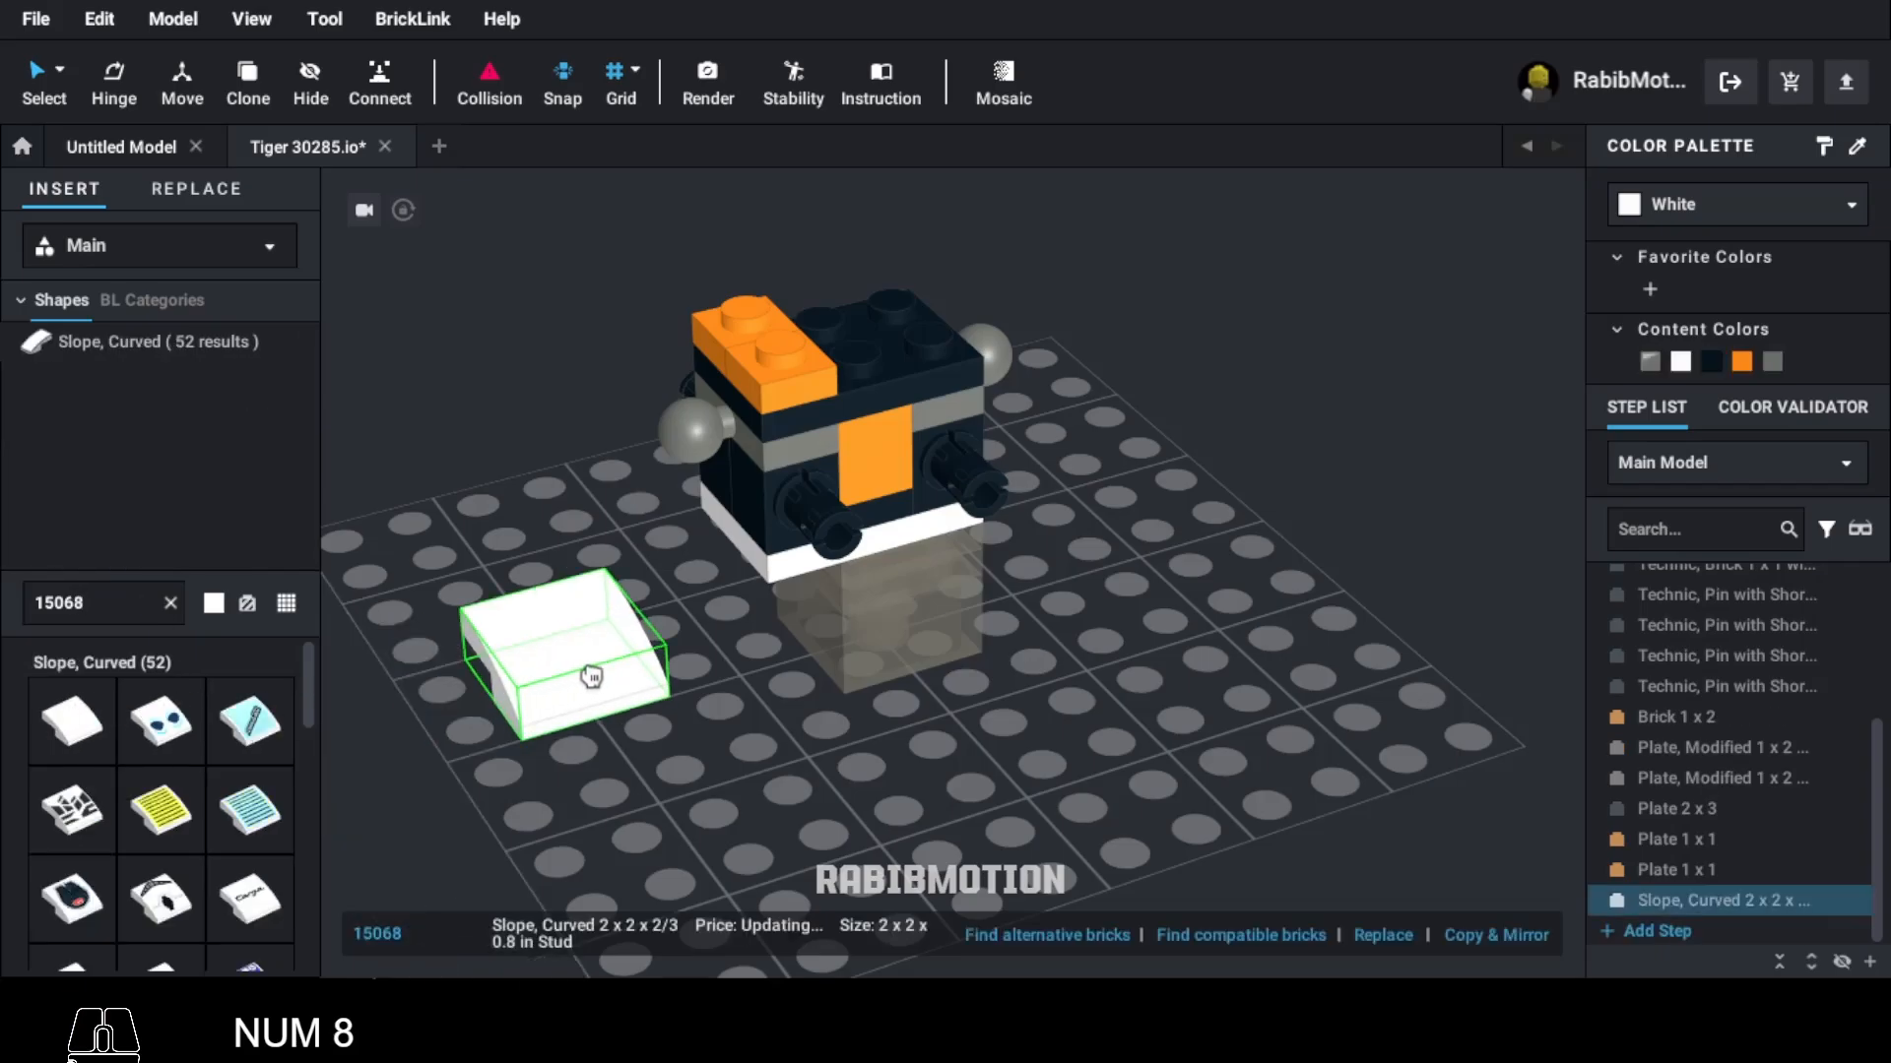
key("Left")
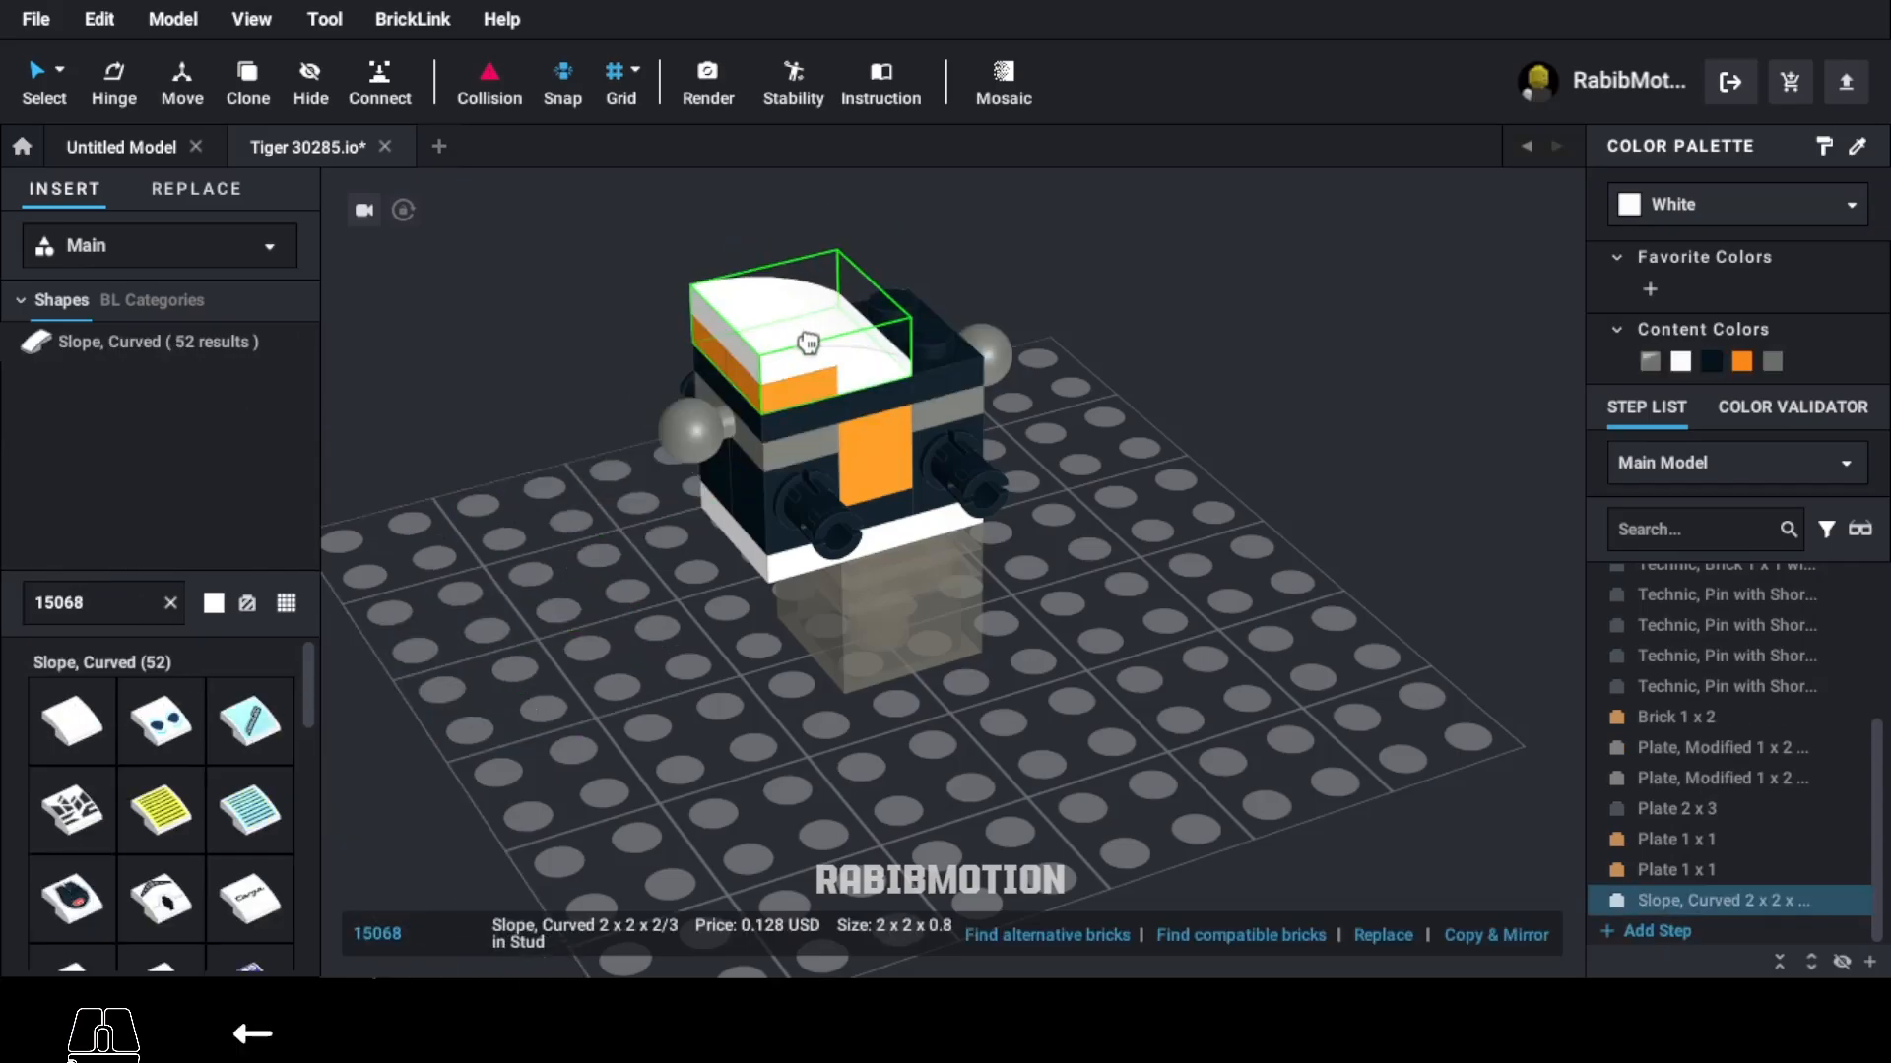
left_click(807, 342)
left_click(1741, 362)
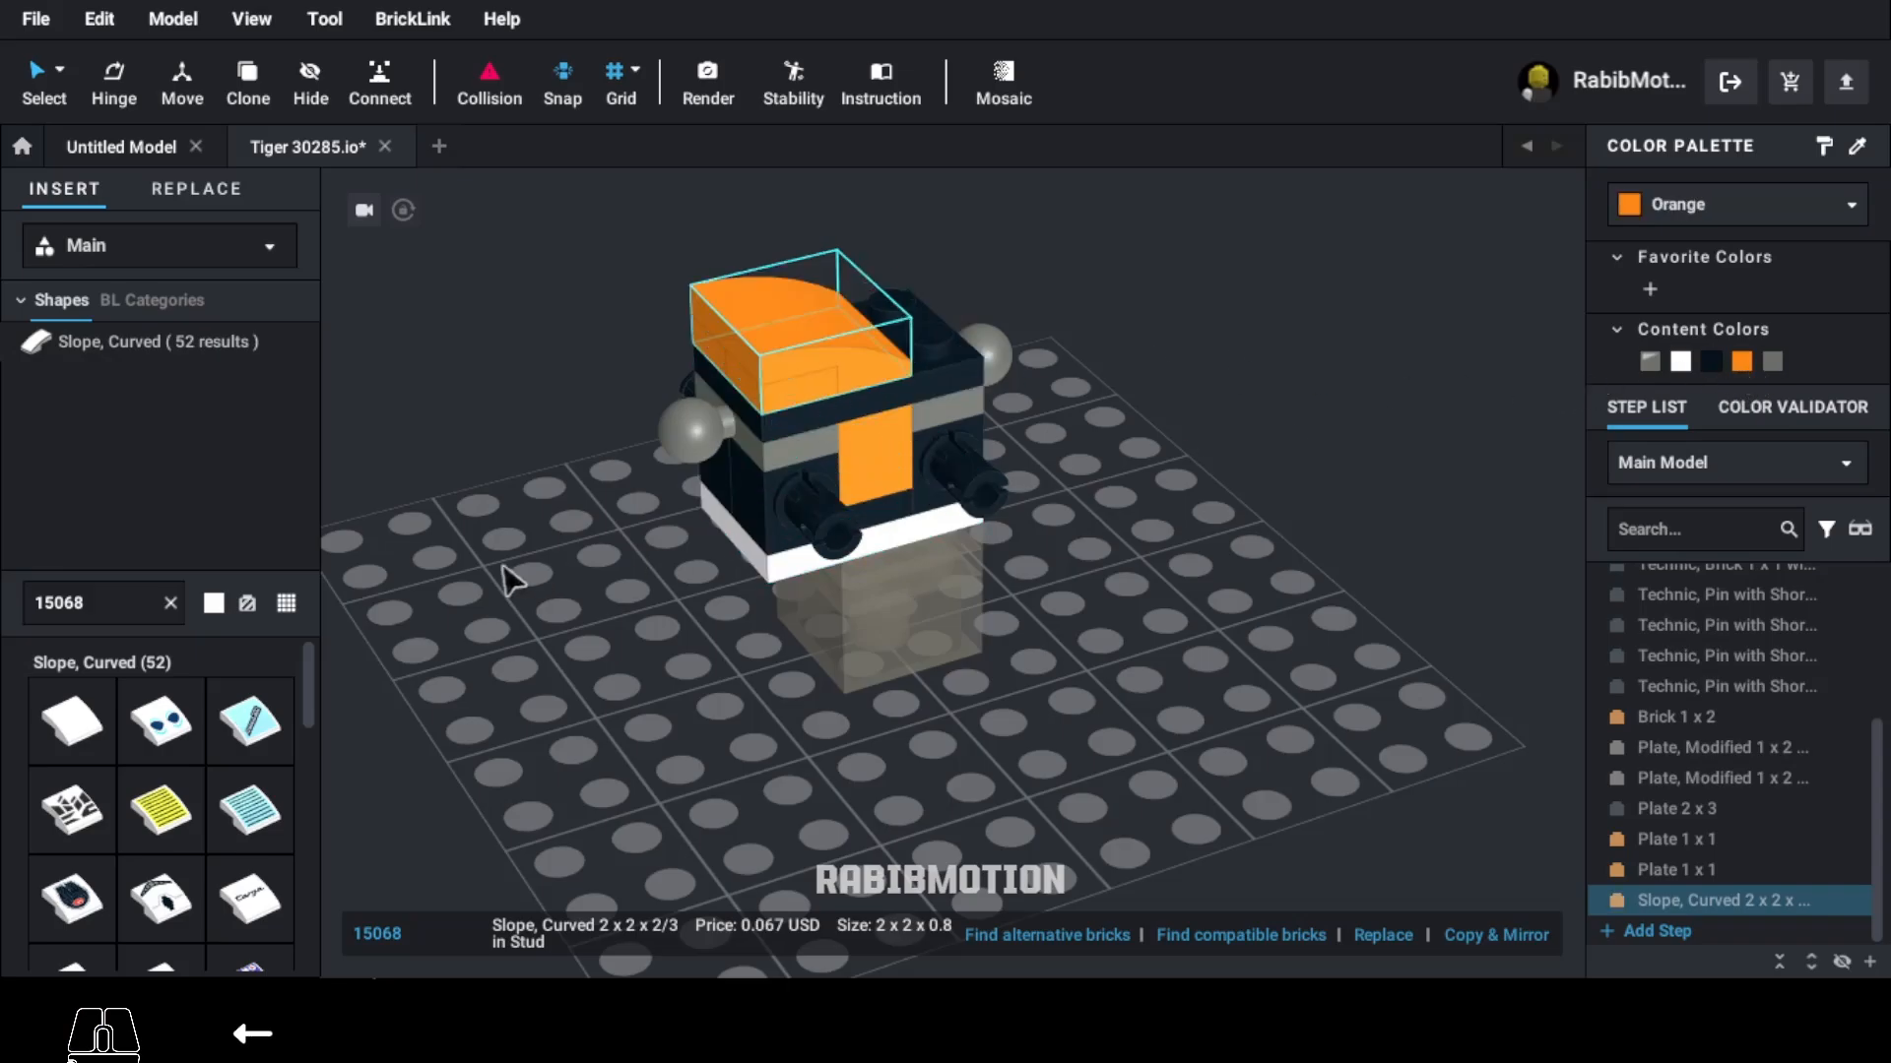
Step: Clone a black Technic 1 x 1 brick with hole onto the protruding pin nearest the curved-slope end
left_click(763, 530)
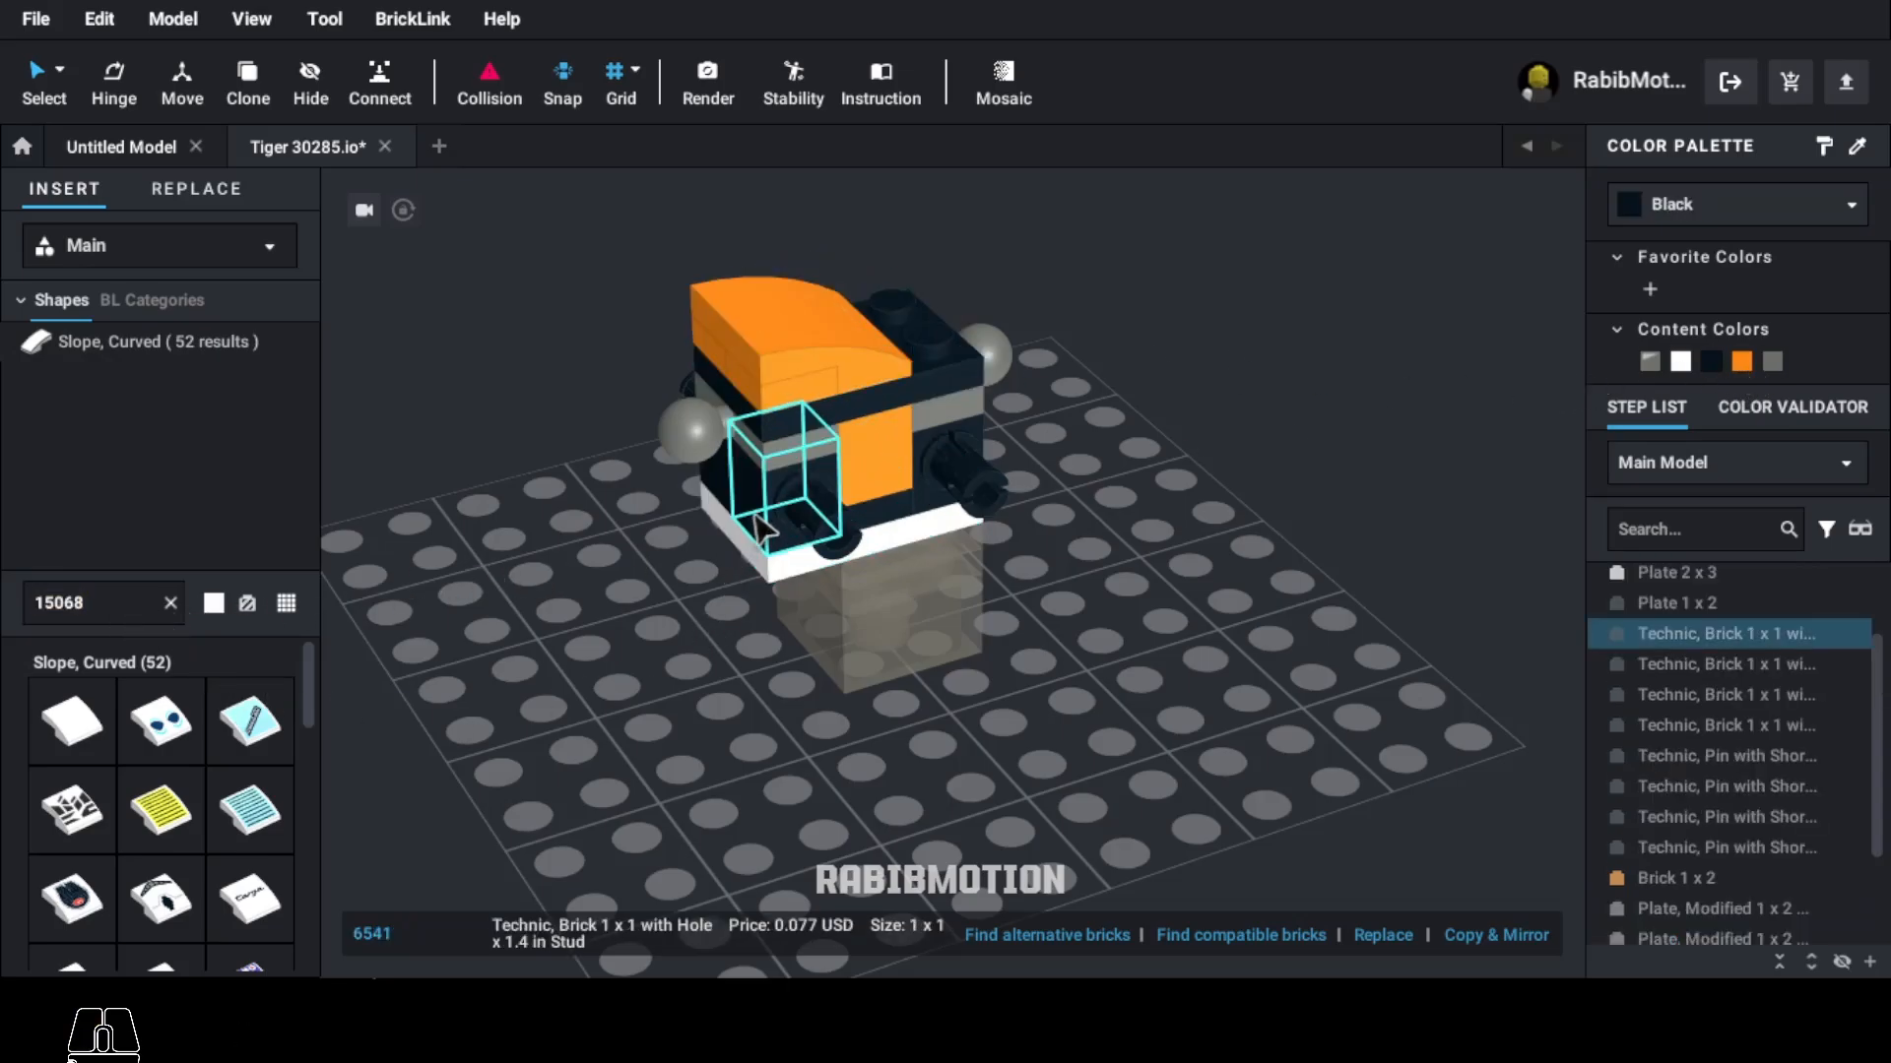
key("c")
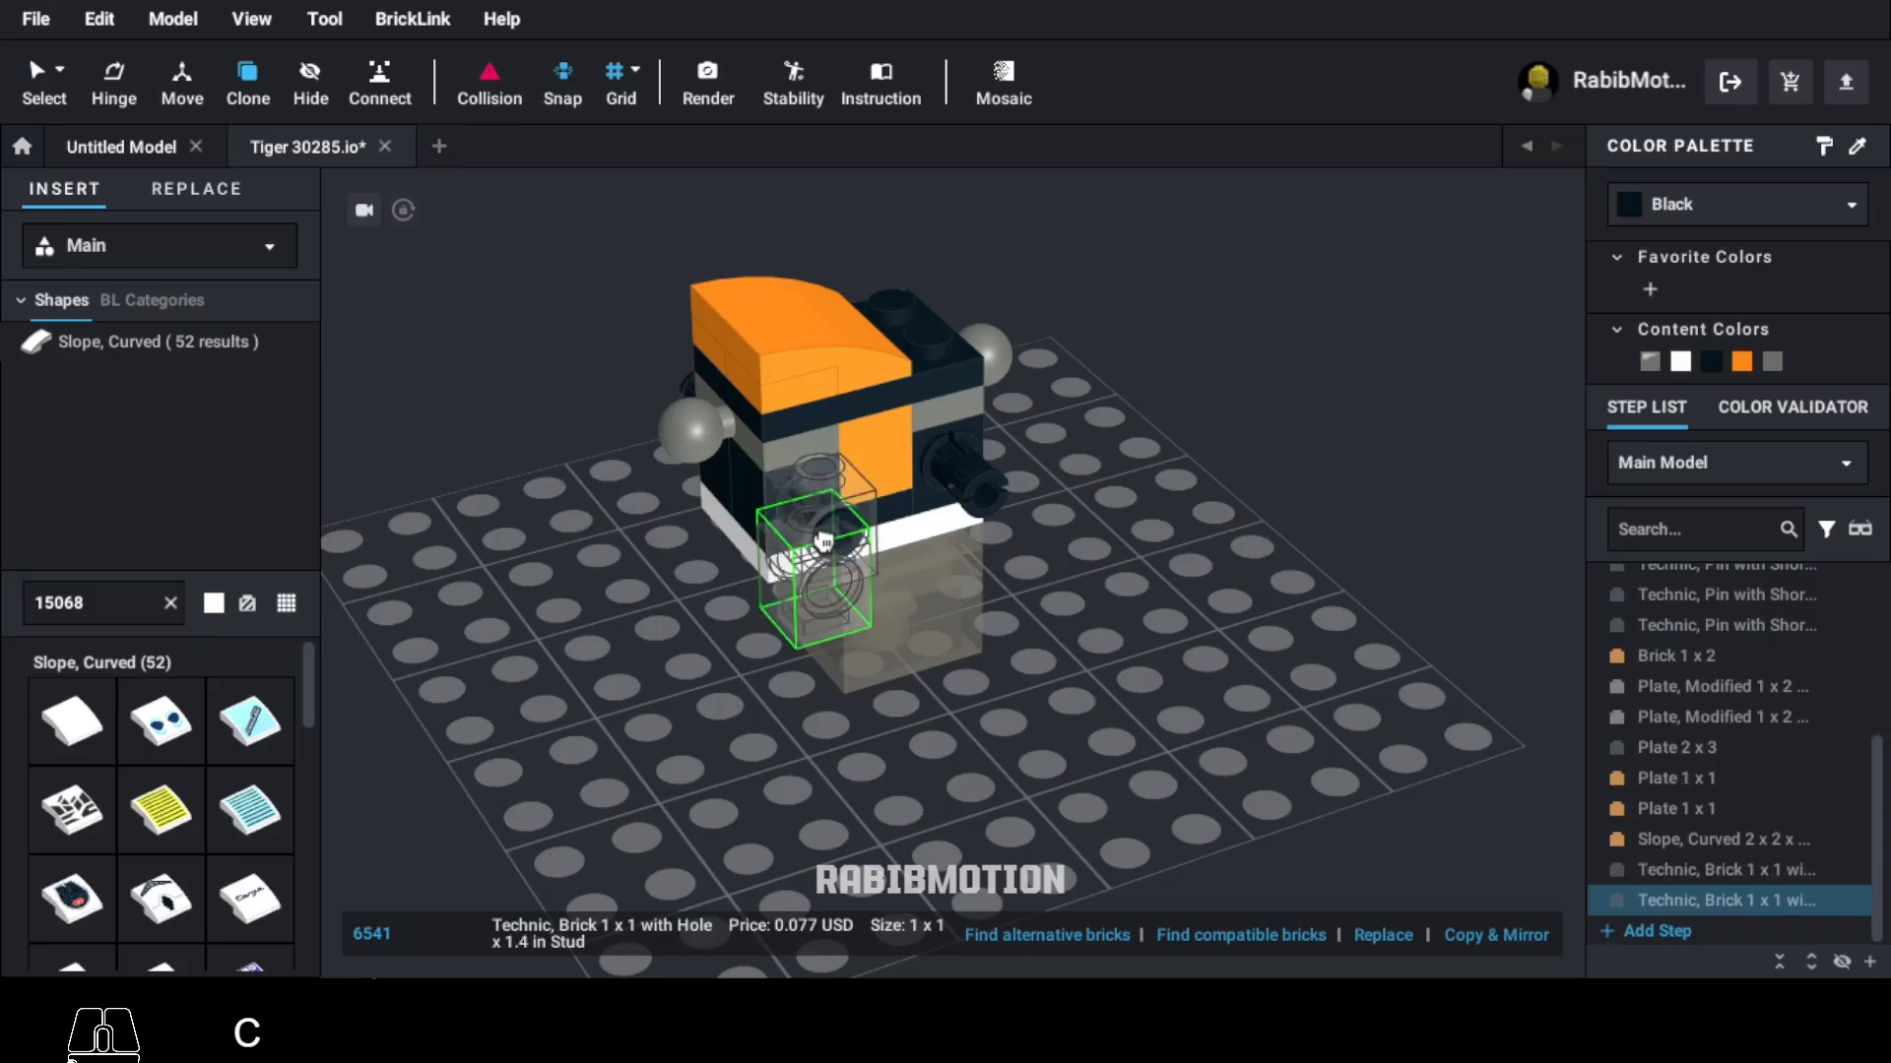
key("Escape")
Step: Insert Slope 30 1 x 1 x 2/3 (54200) on top of the cloned Technic brick, rotate it to match the leg, and color it Orange
double_click(150, 613)
type("54200")
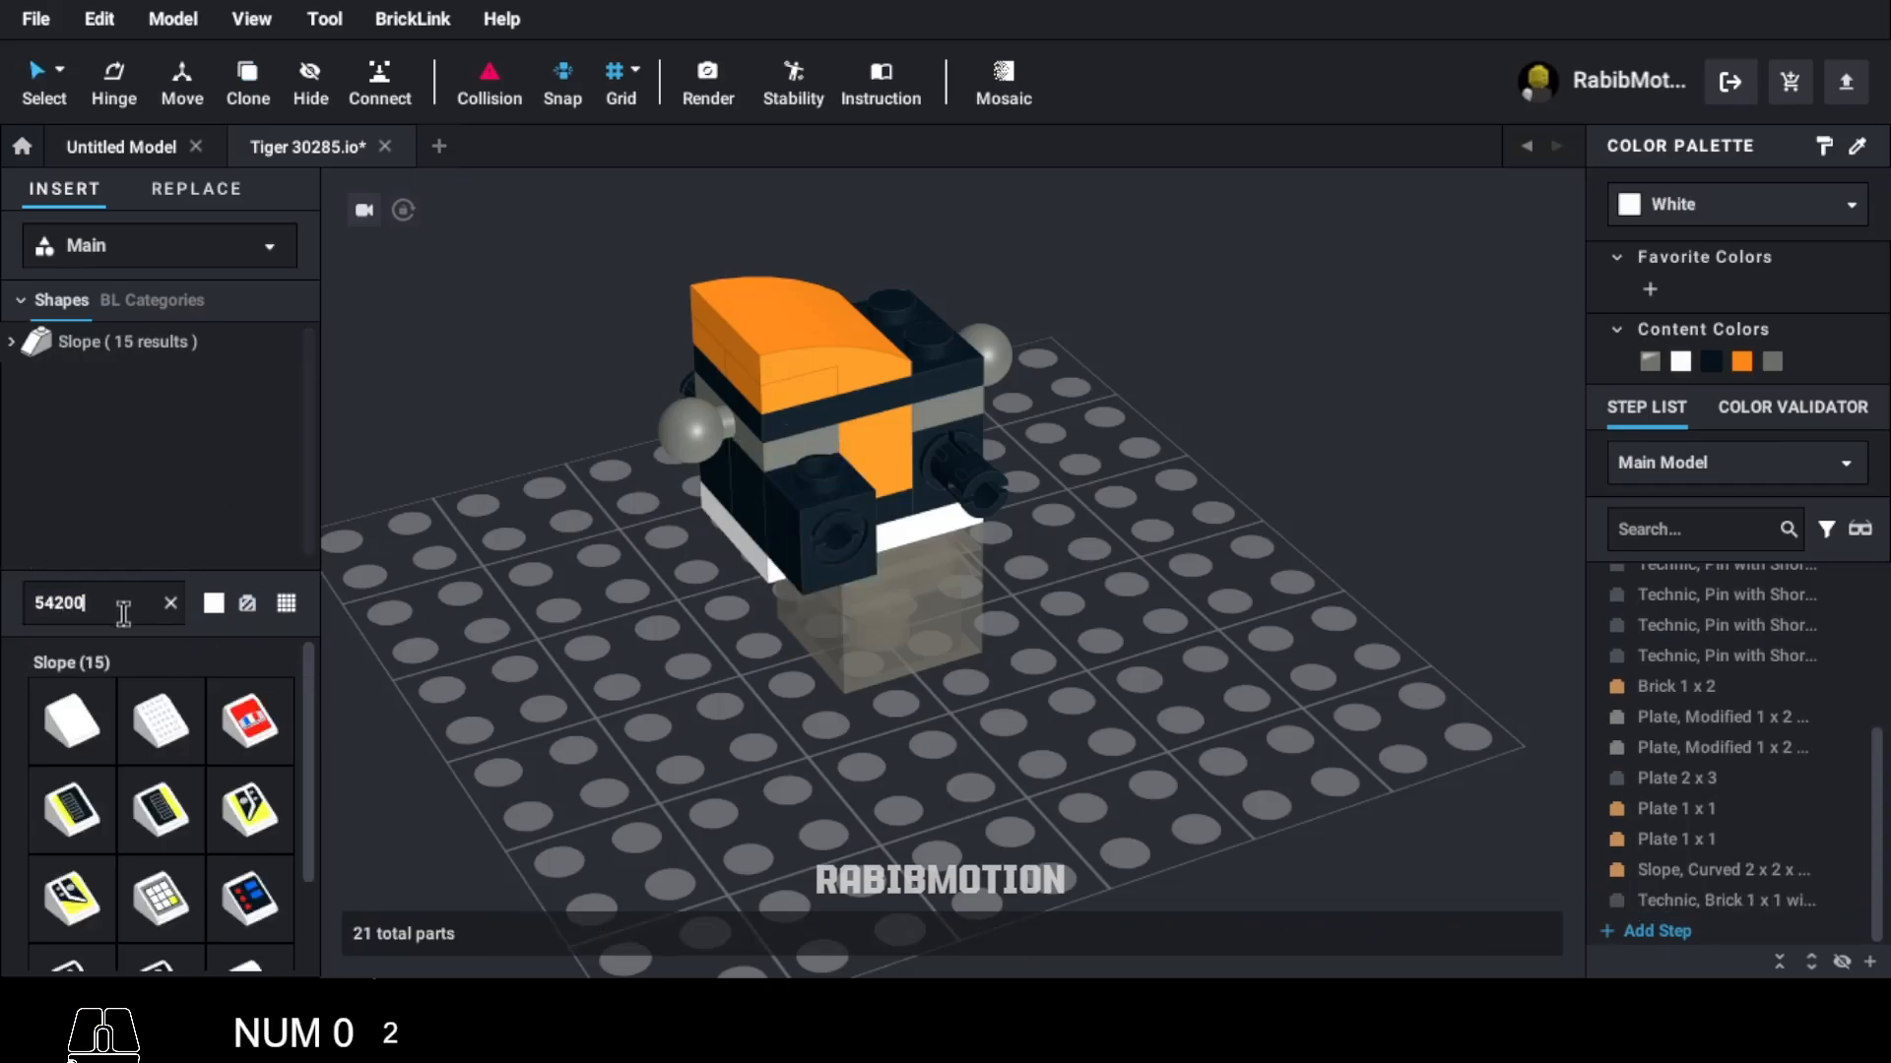
left_click(89, 714)
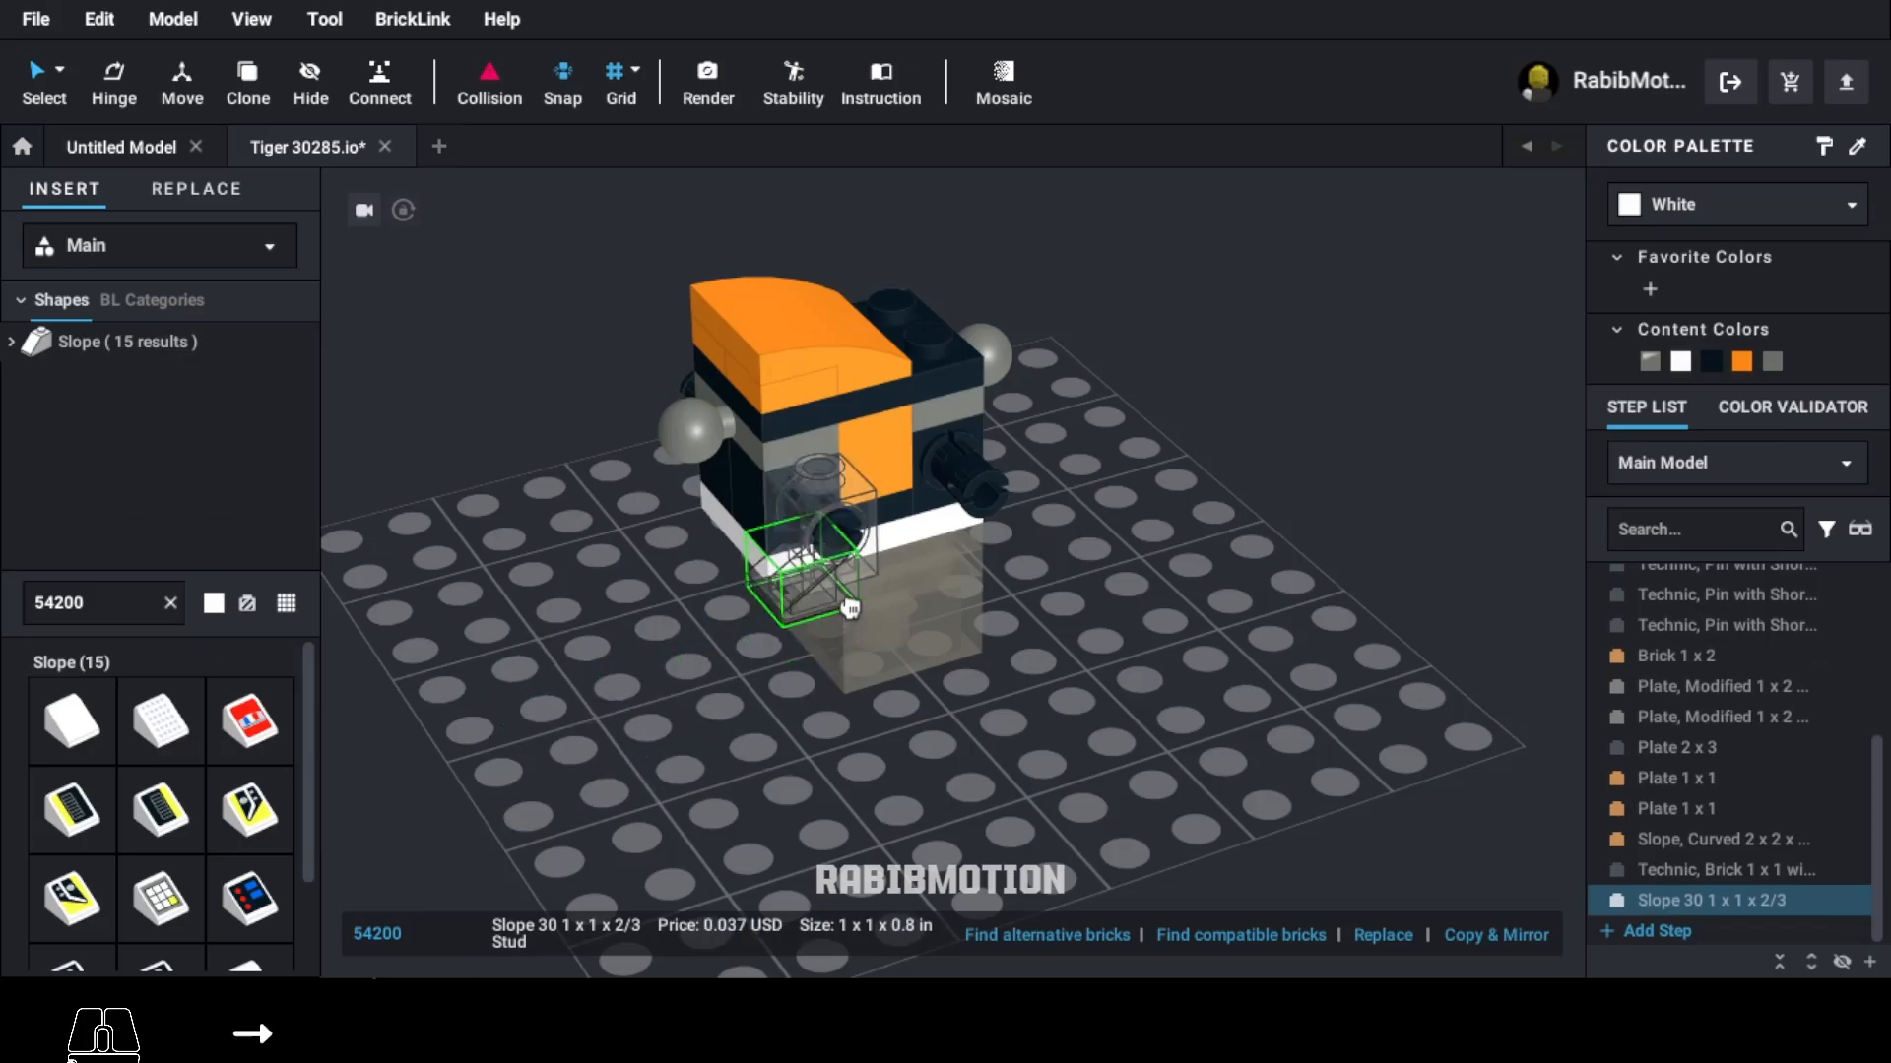
left_click(853, 495)
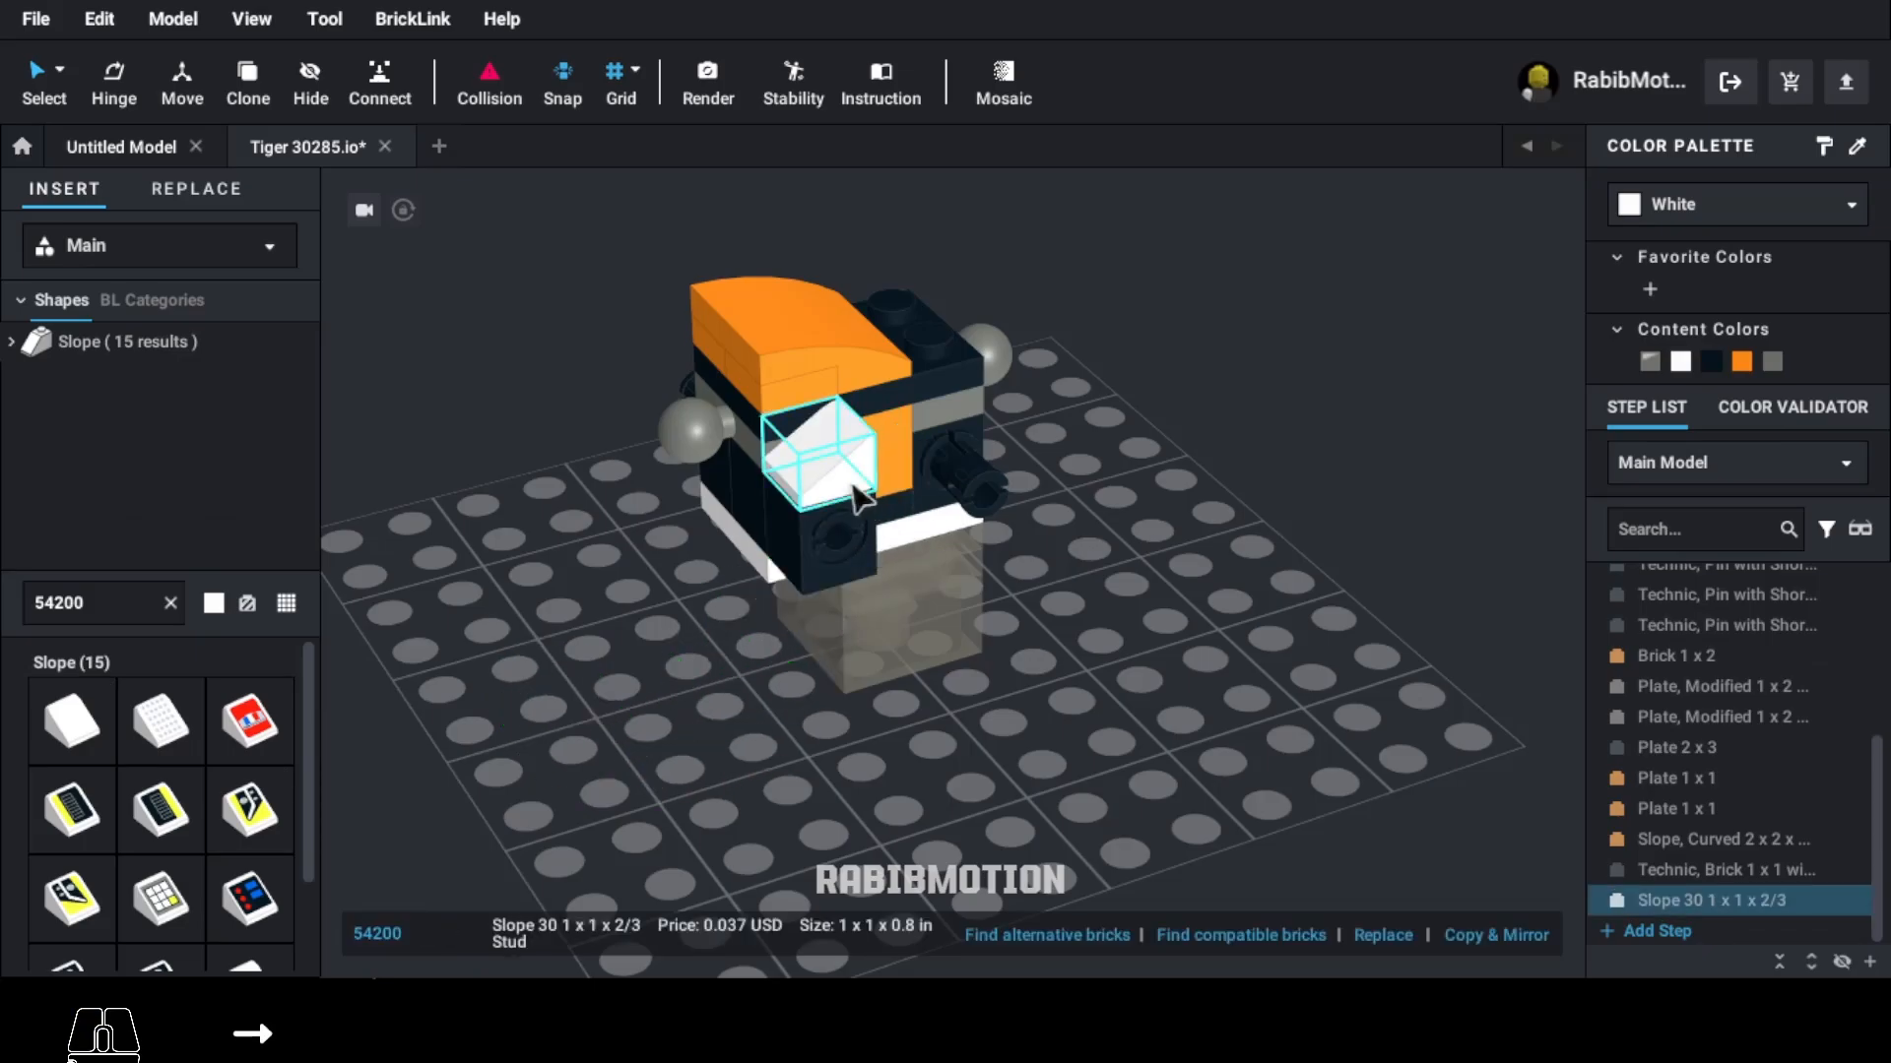
left_click(1743, 362)
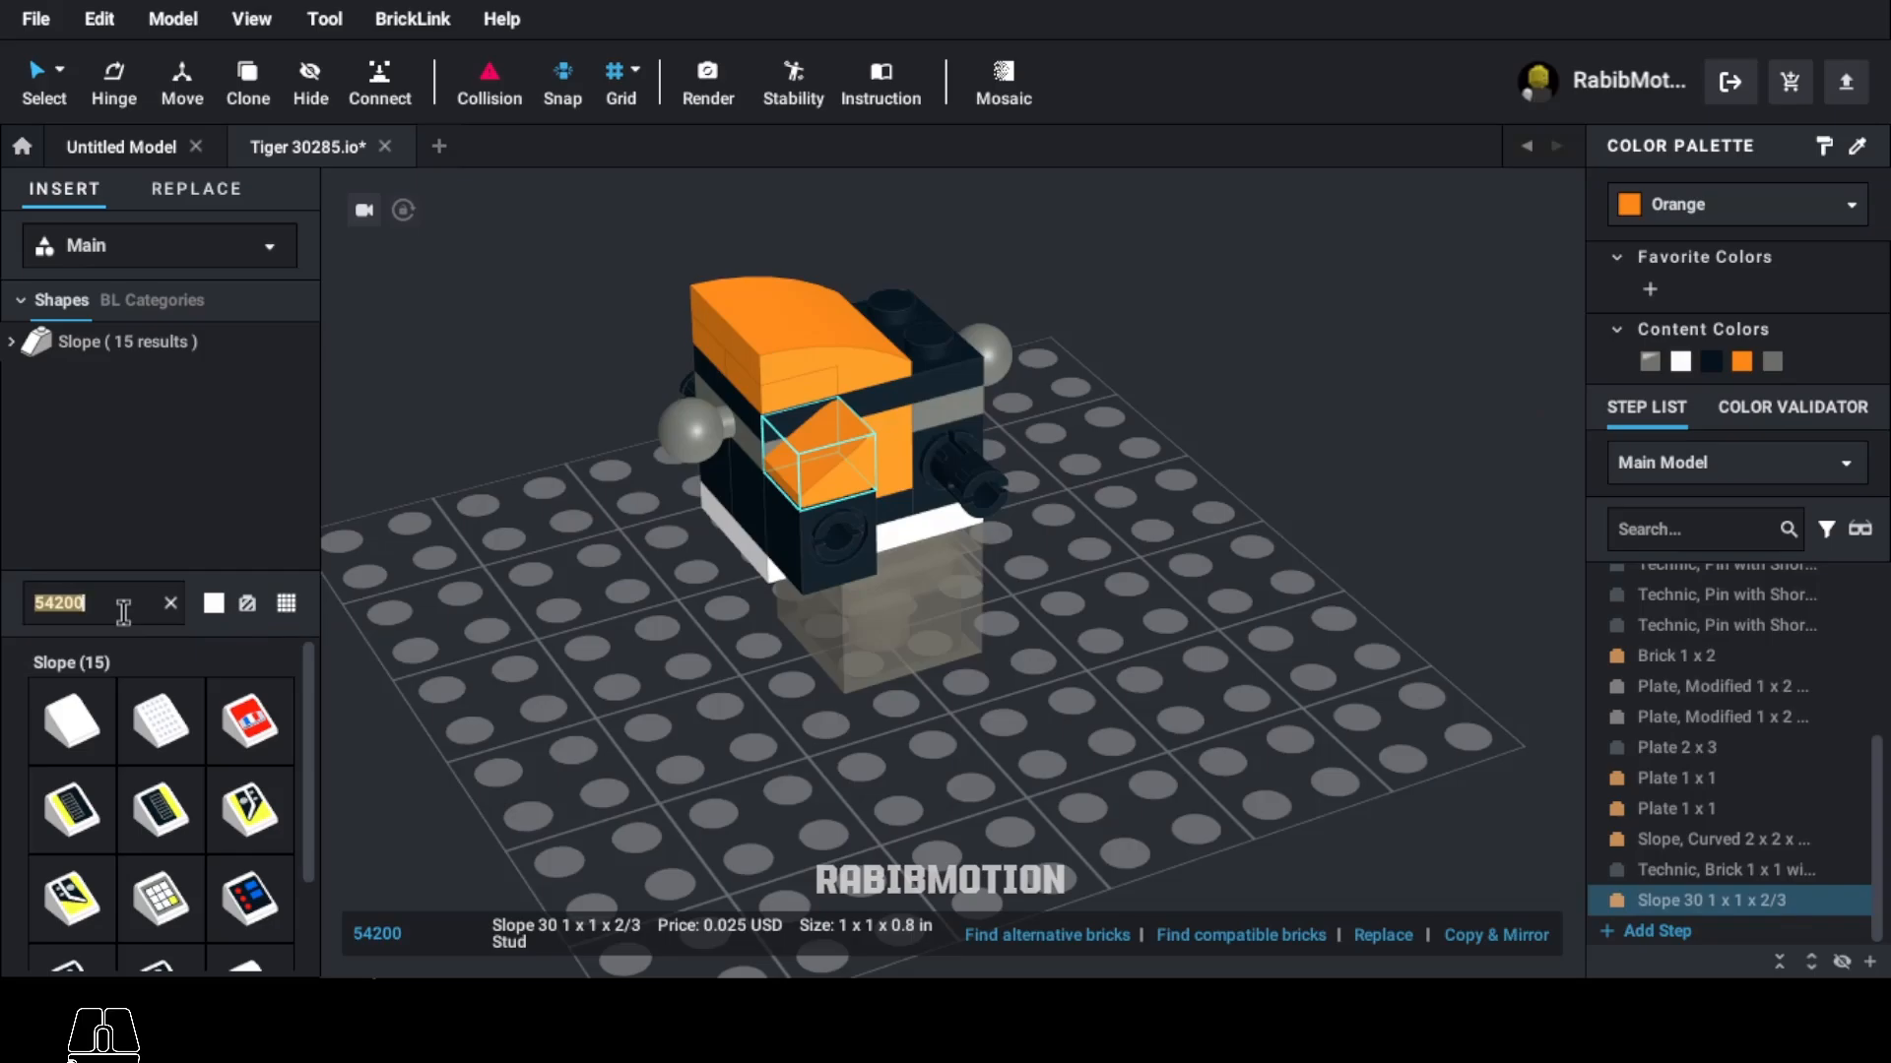
Step: Insert Brick 1 x 1 (3005) directly beneath the leg's Technic brick and color it Orange
type("3005")
left_click(88, 733)
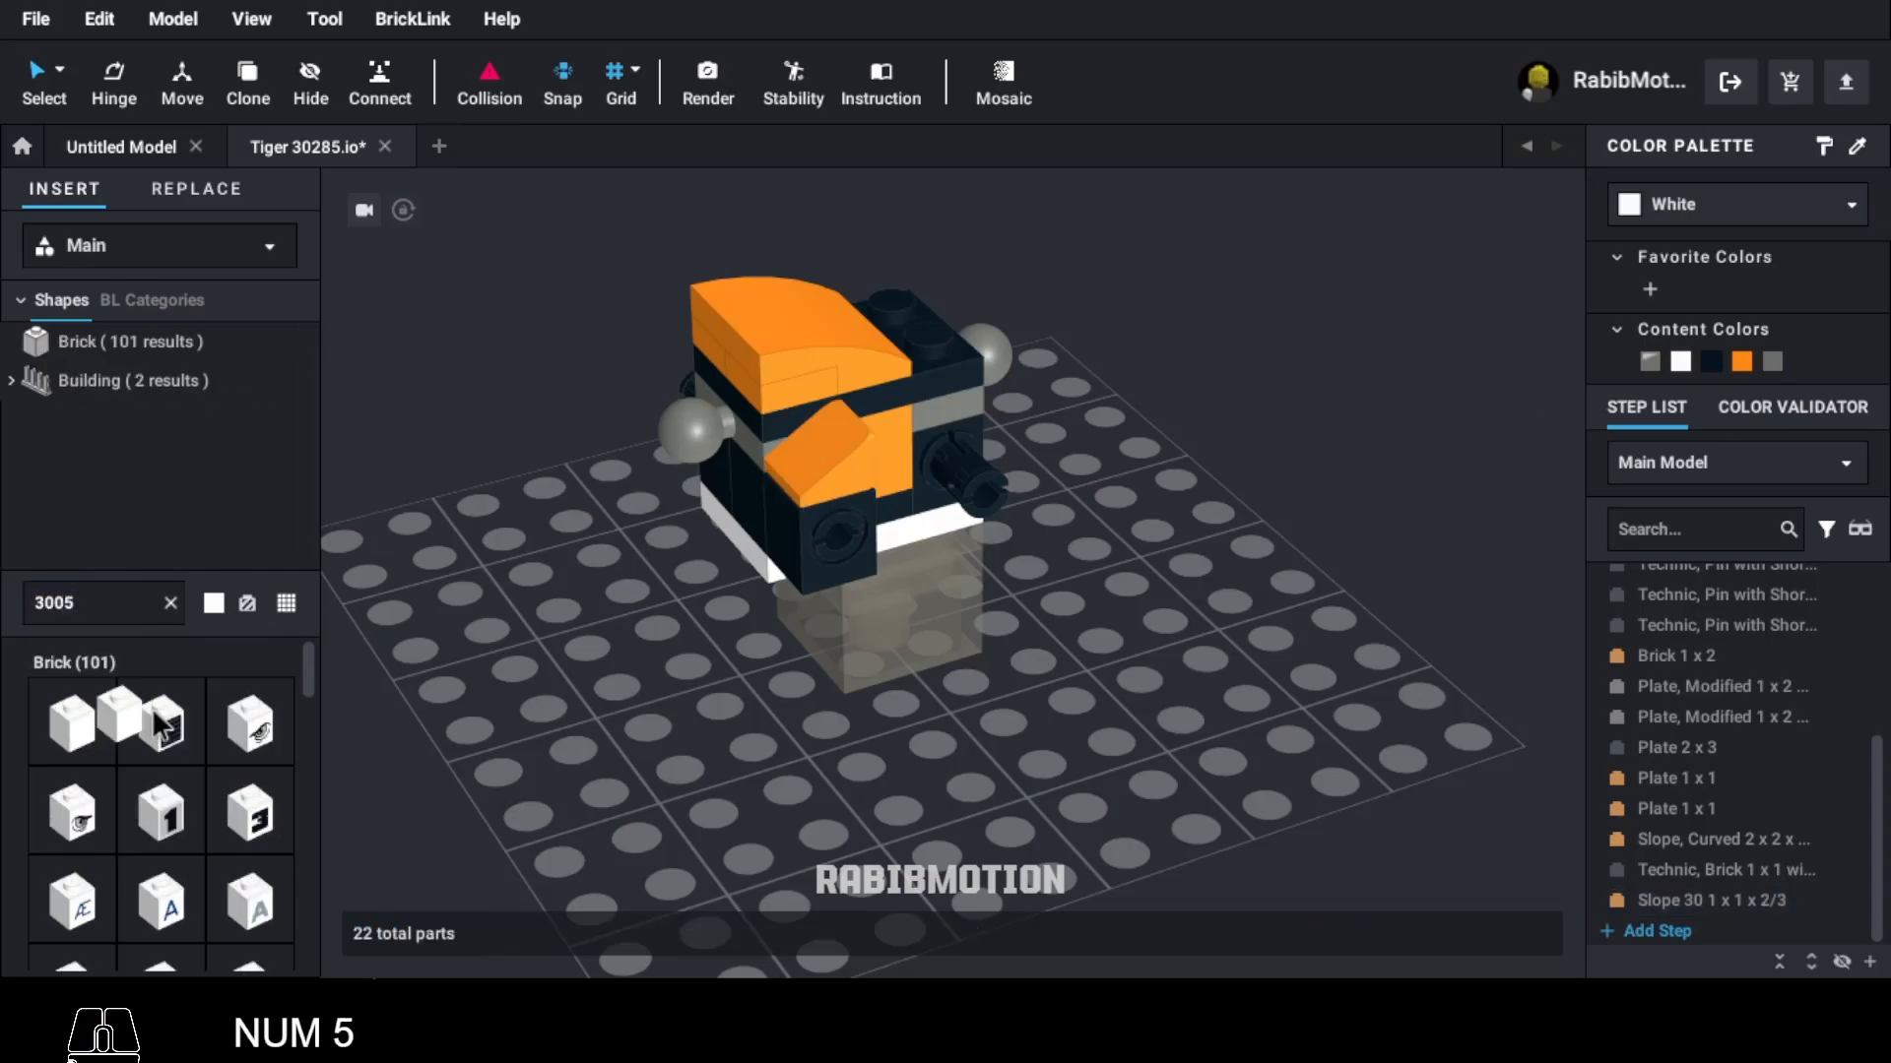
left_click(825, 585)
left_click(829, 623)
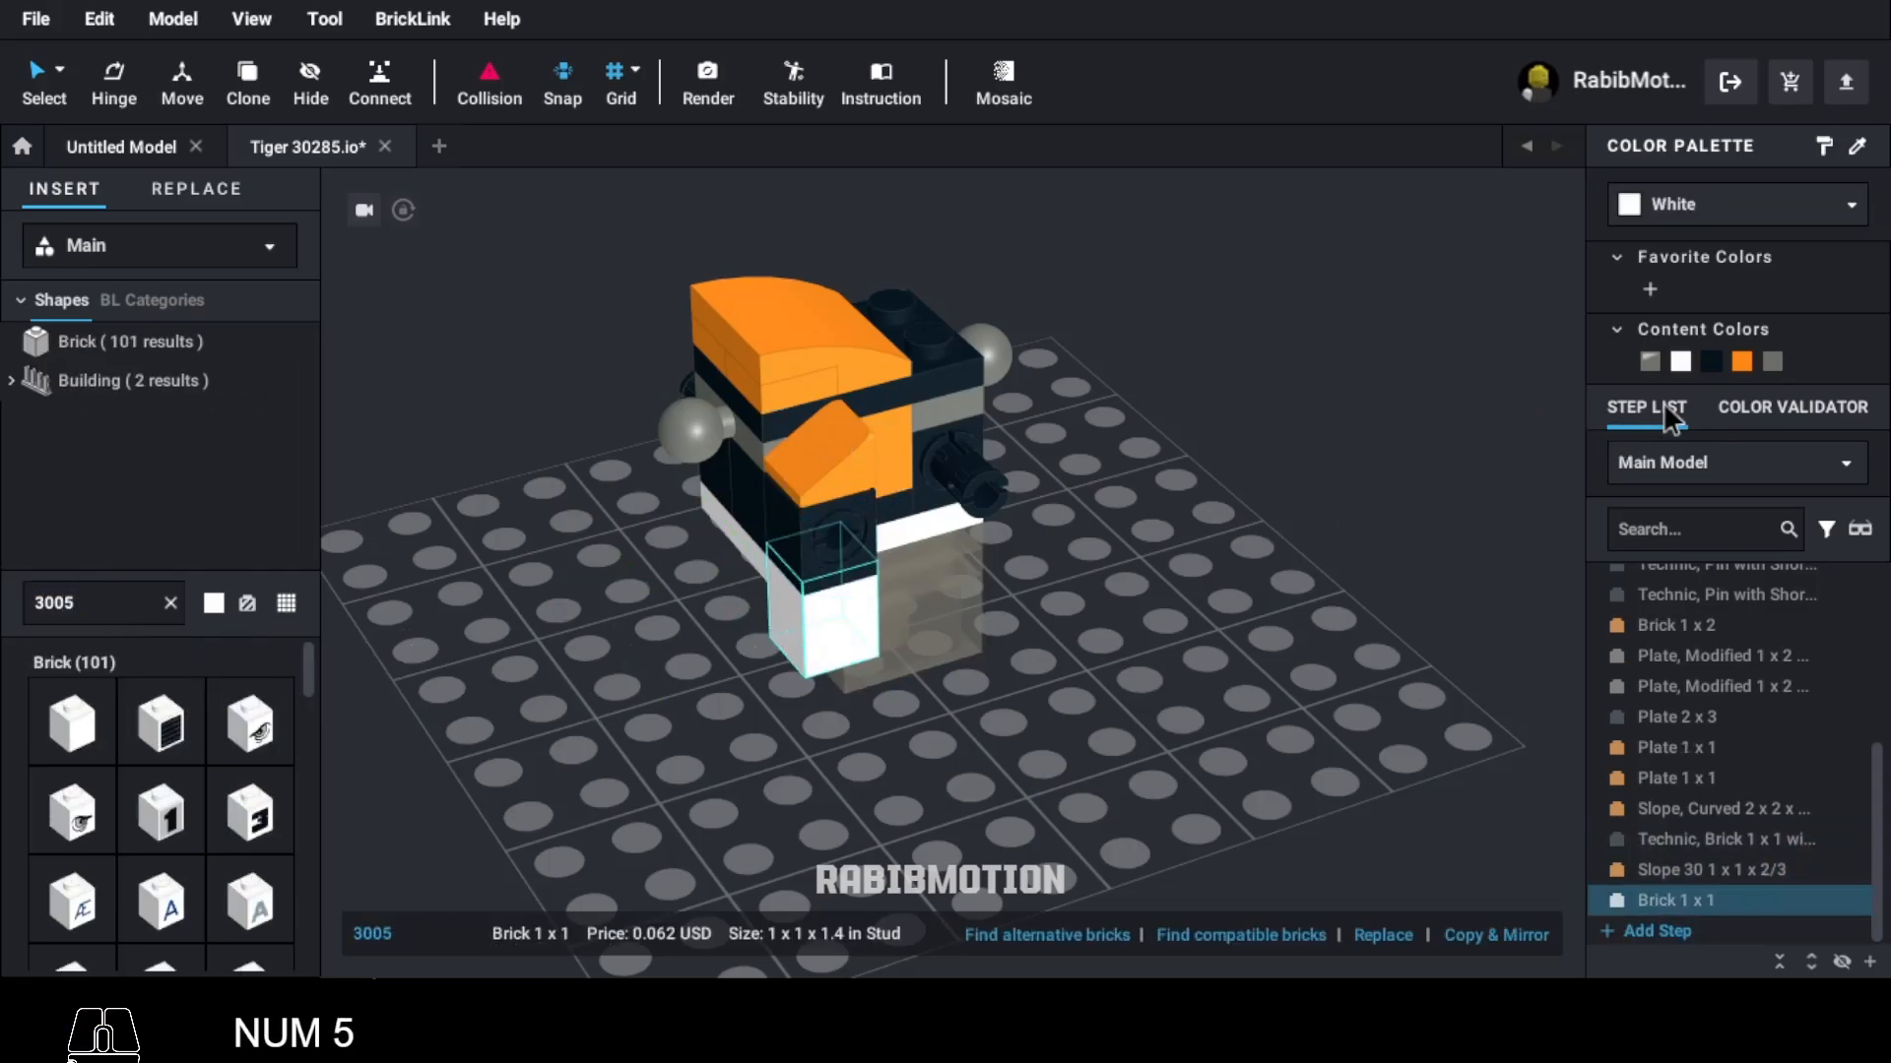
left_click(1743, 362)
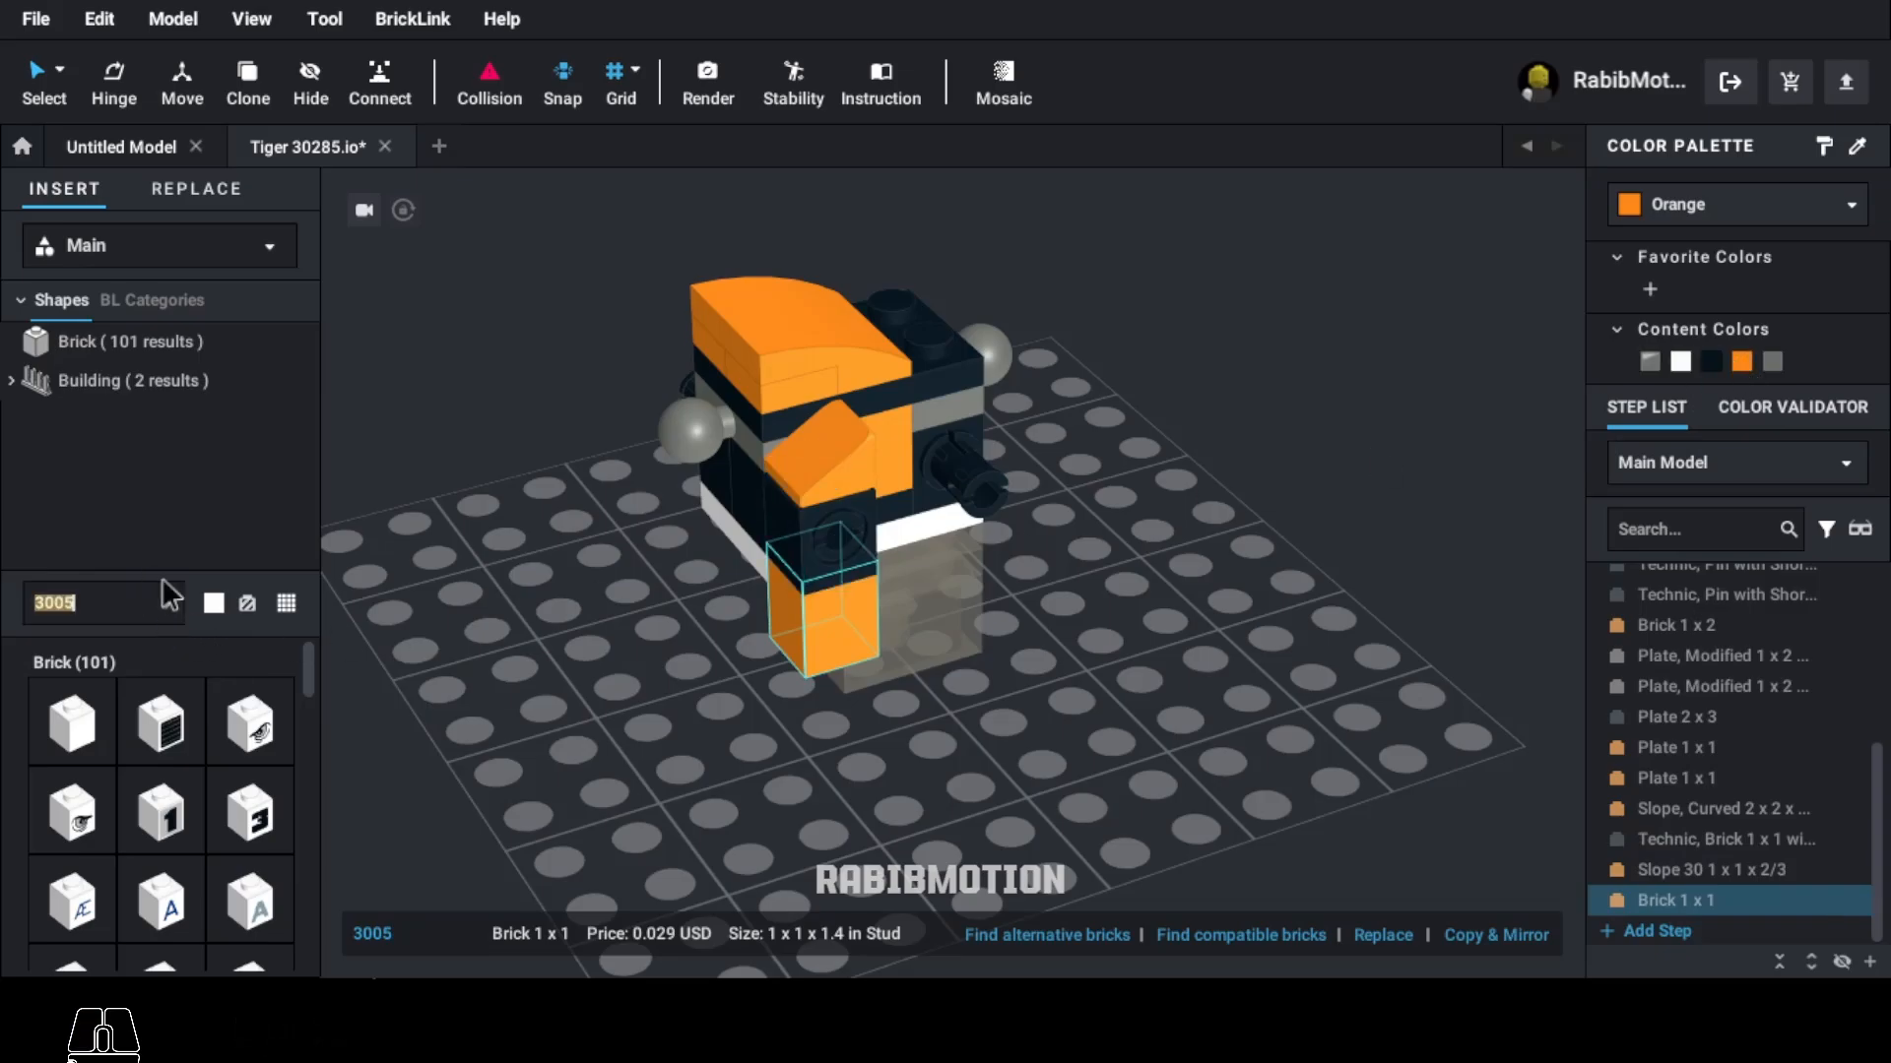
Step: Clone an orange Plate 1 x 1 to the underside of the leg's 1 x 1 brick and color the copy Black
left_click(774, 406)
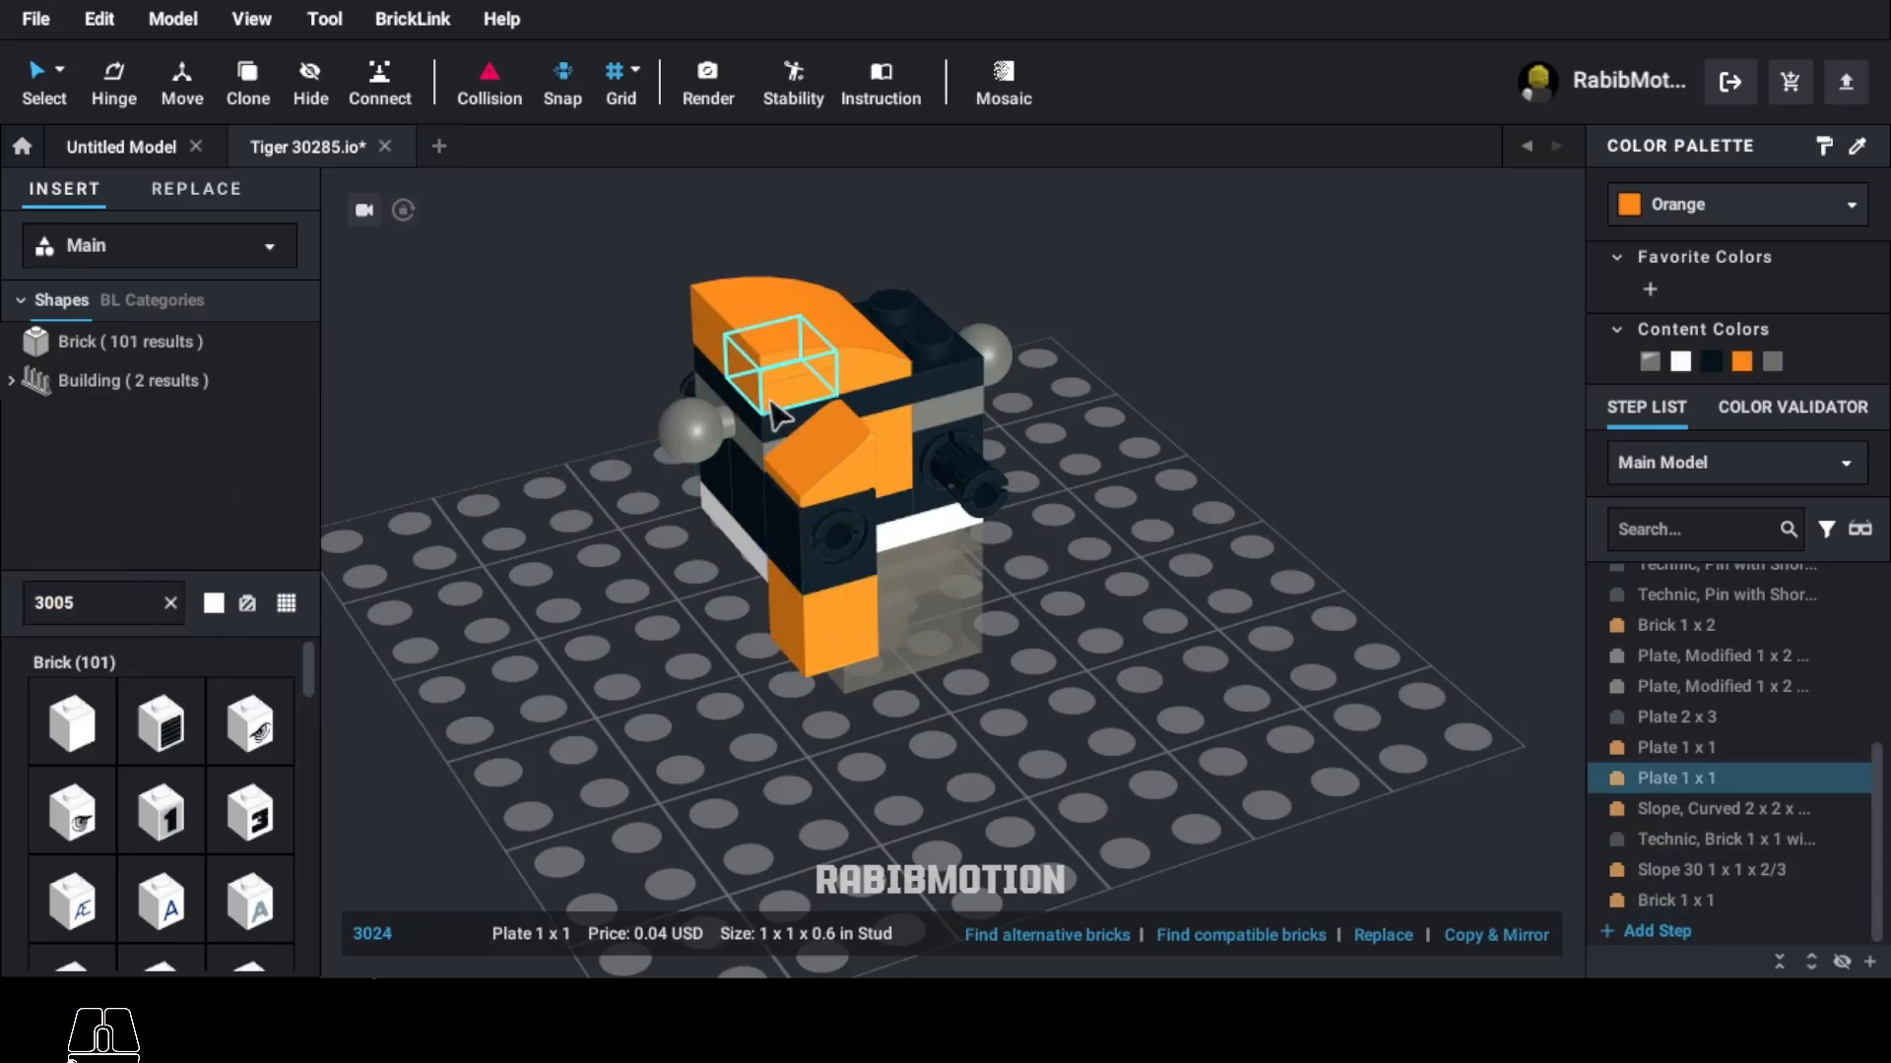
key("c")
left_click(817, 706)
key("Escape")
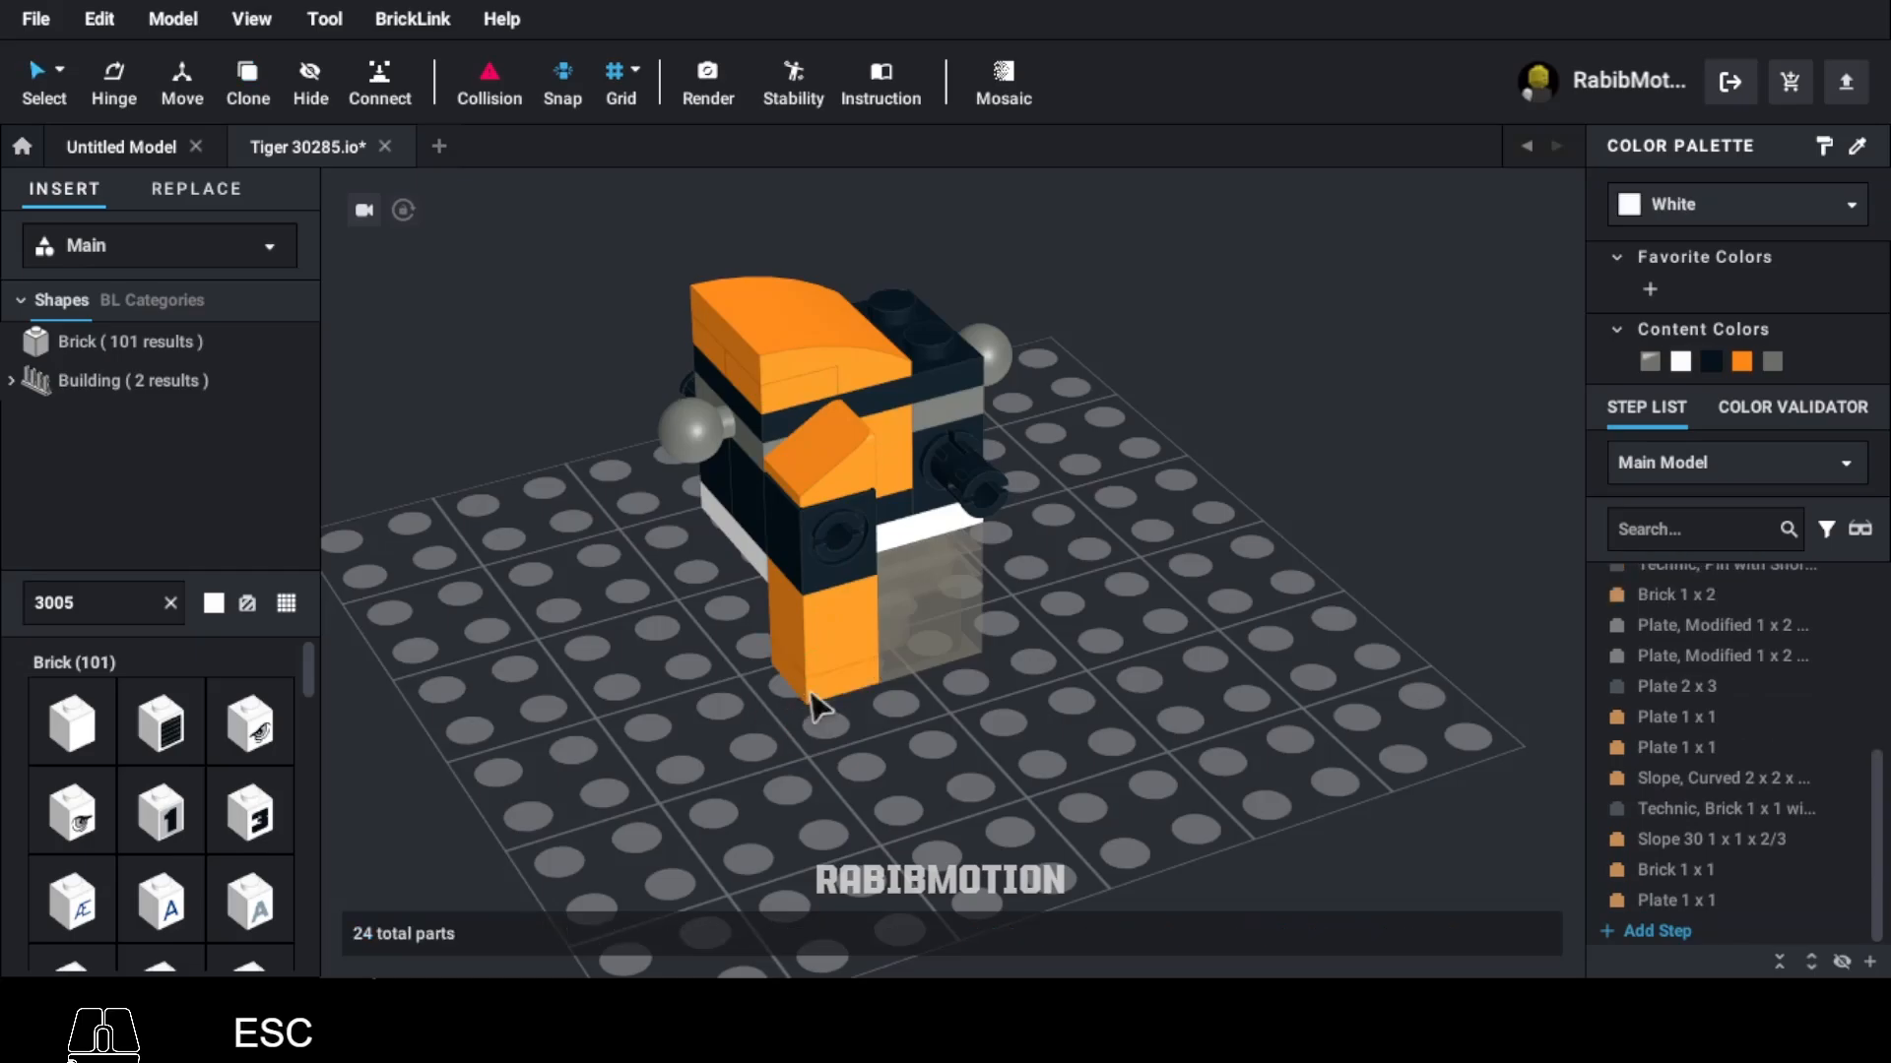
left_click(1712, 361)
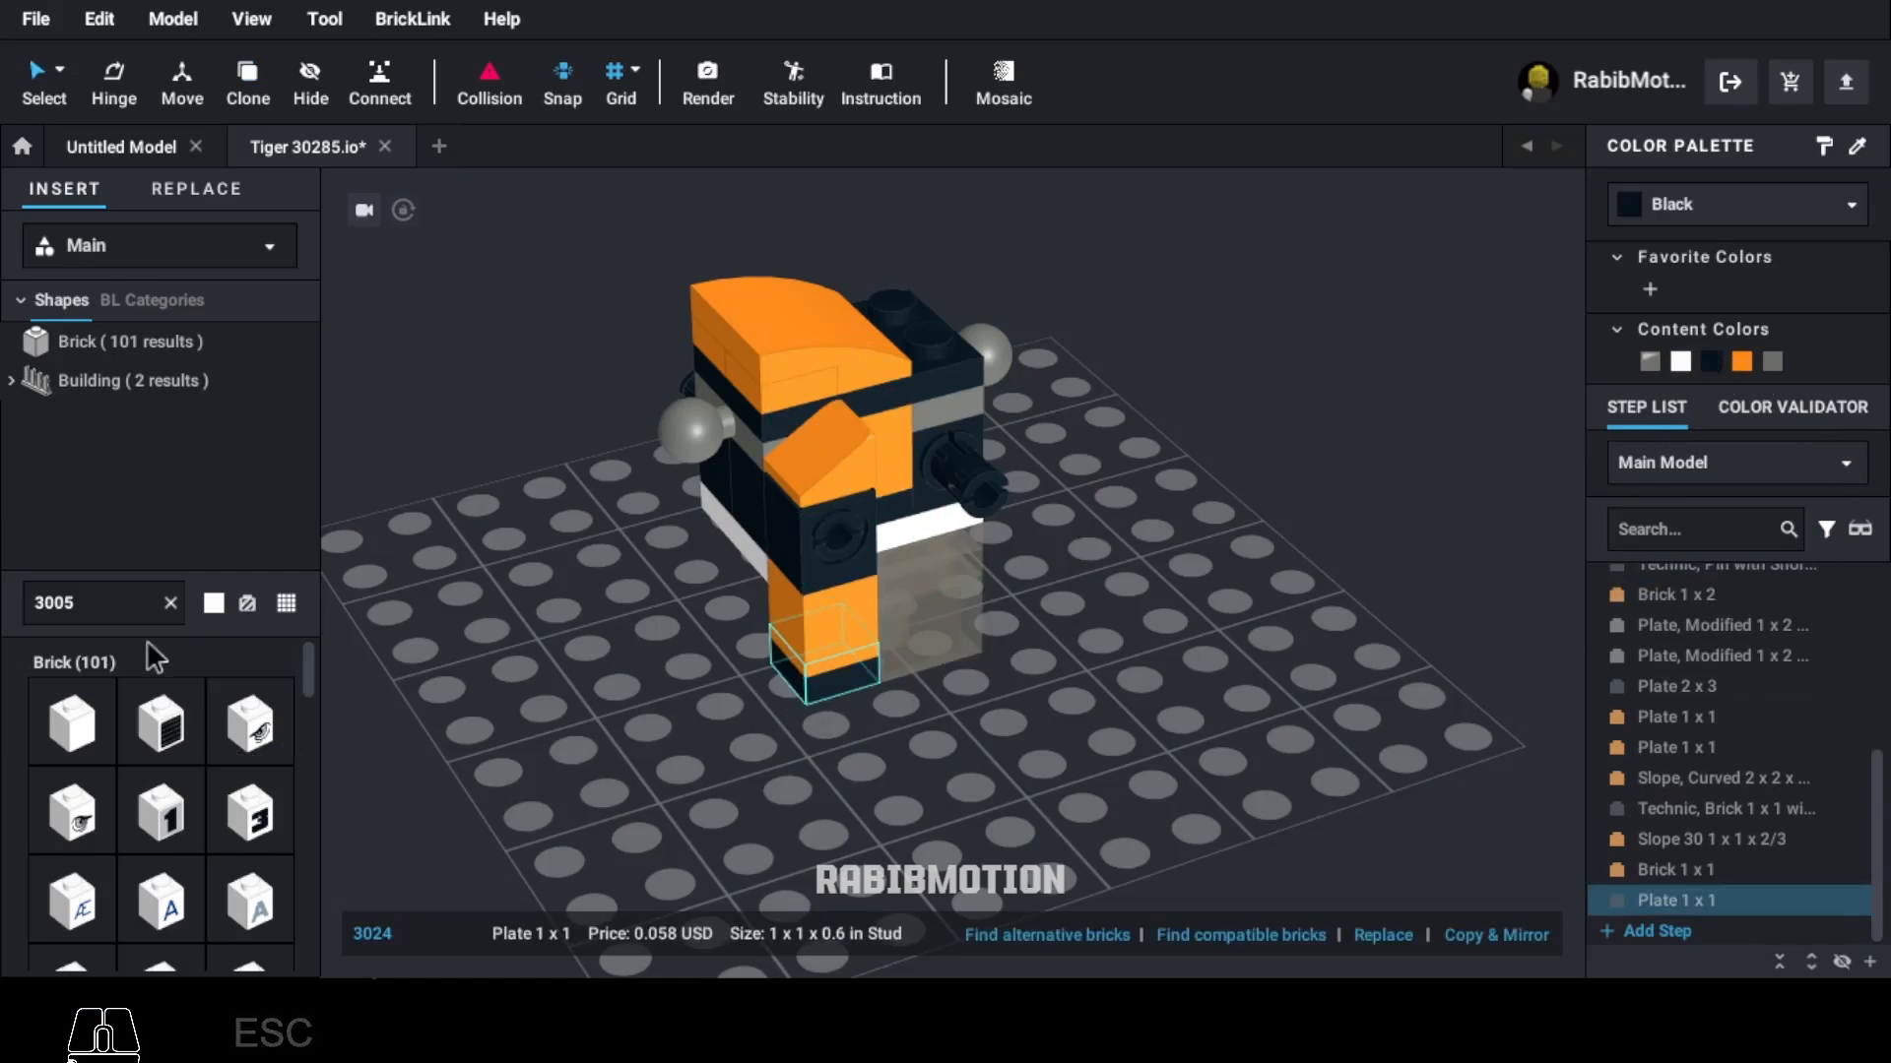
Step: Clone the black Plate 1 x 1 directly below itself on the leg and color the copy Orange
left_click(129, 603)
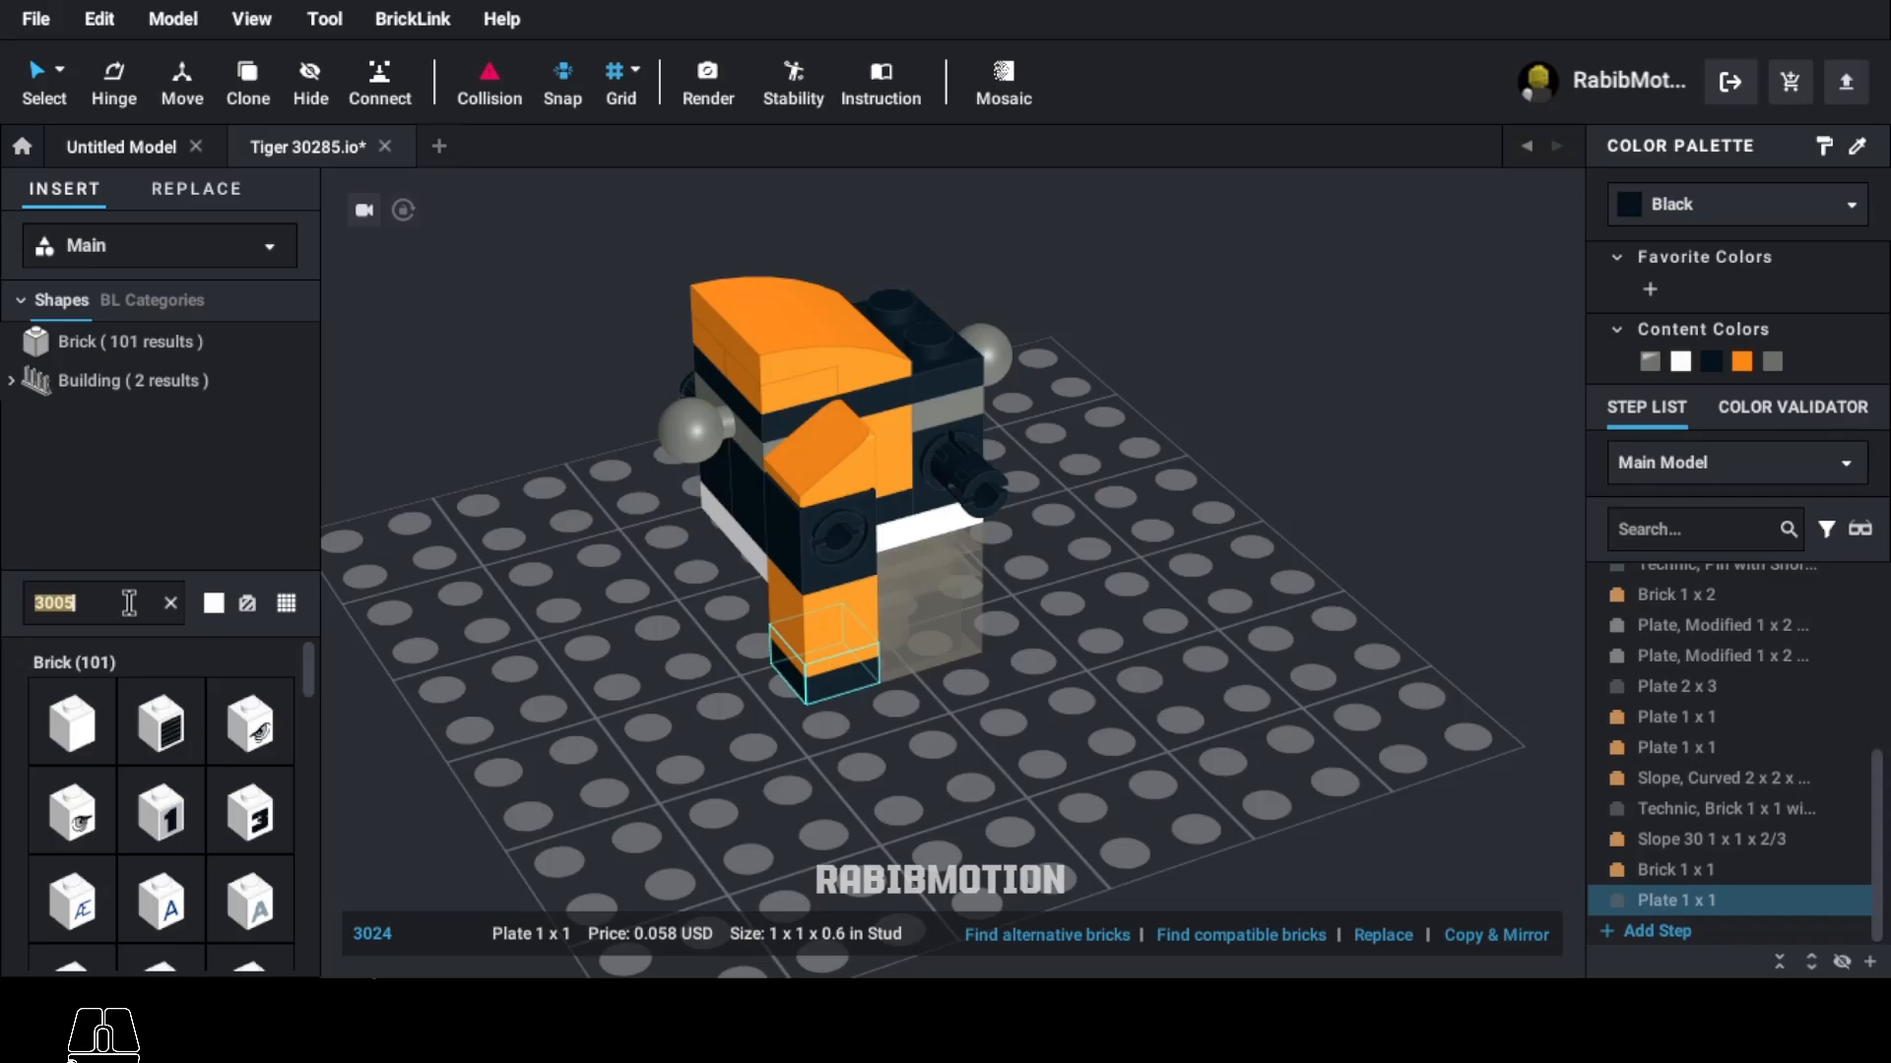
key("c")
left_click(844, 695)
key("Escape")
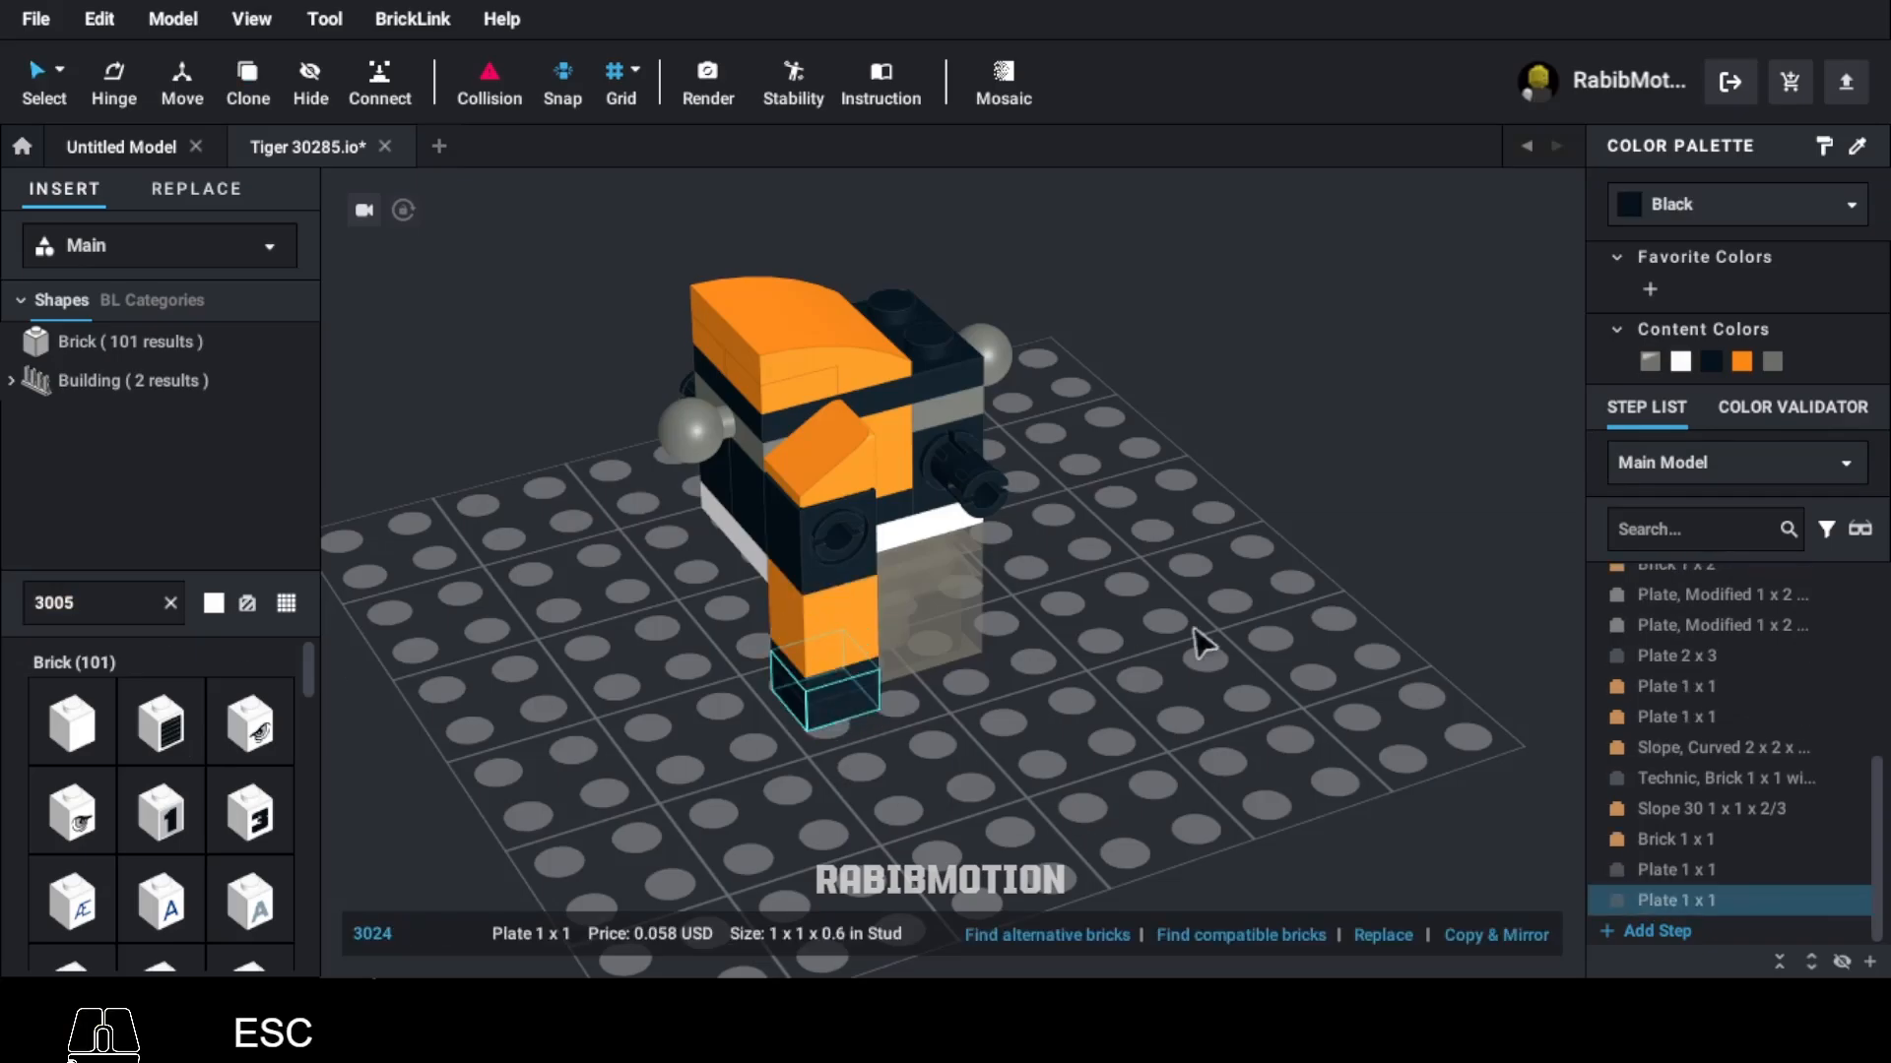
left_click(1741, 361)
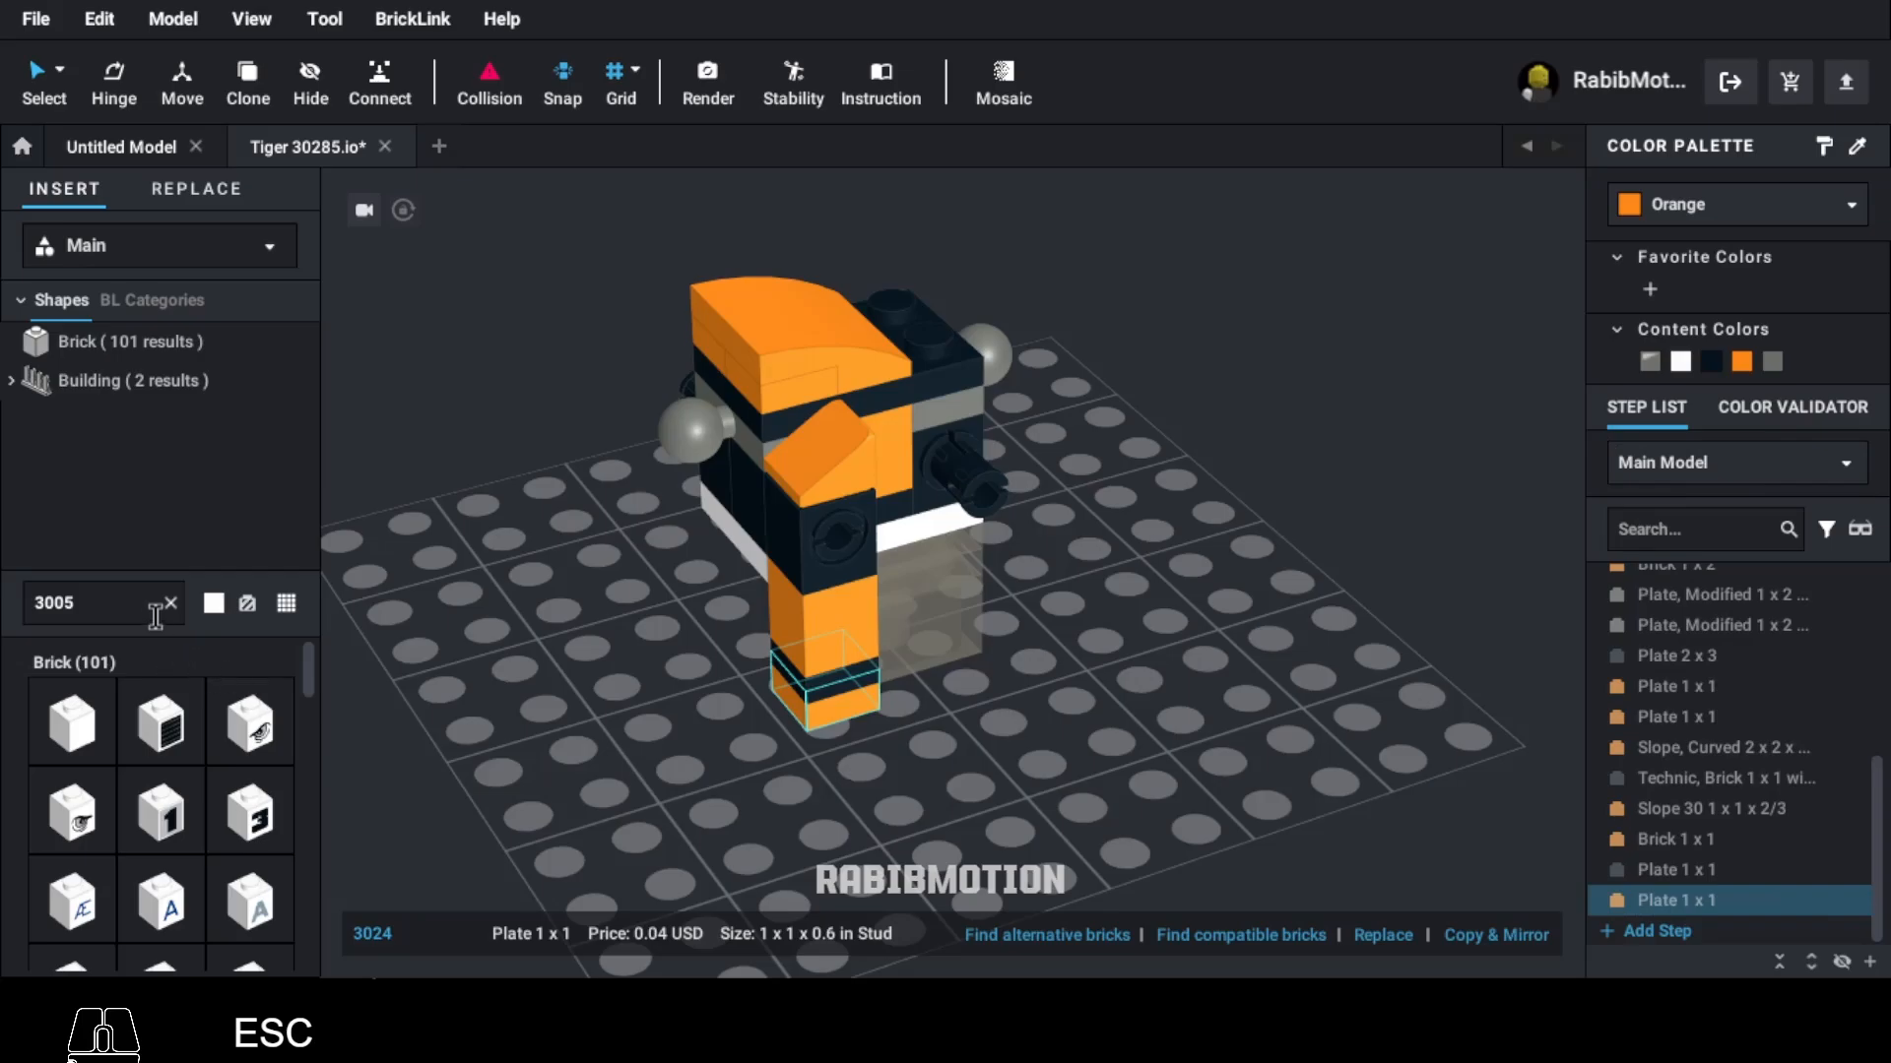
Step: Insert a white Plate 1 x 2 (3023) under the leg as a foot and clone the orange 1 x 1 slope onto its exposed stud
type("3023")
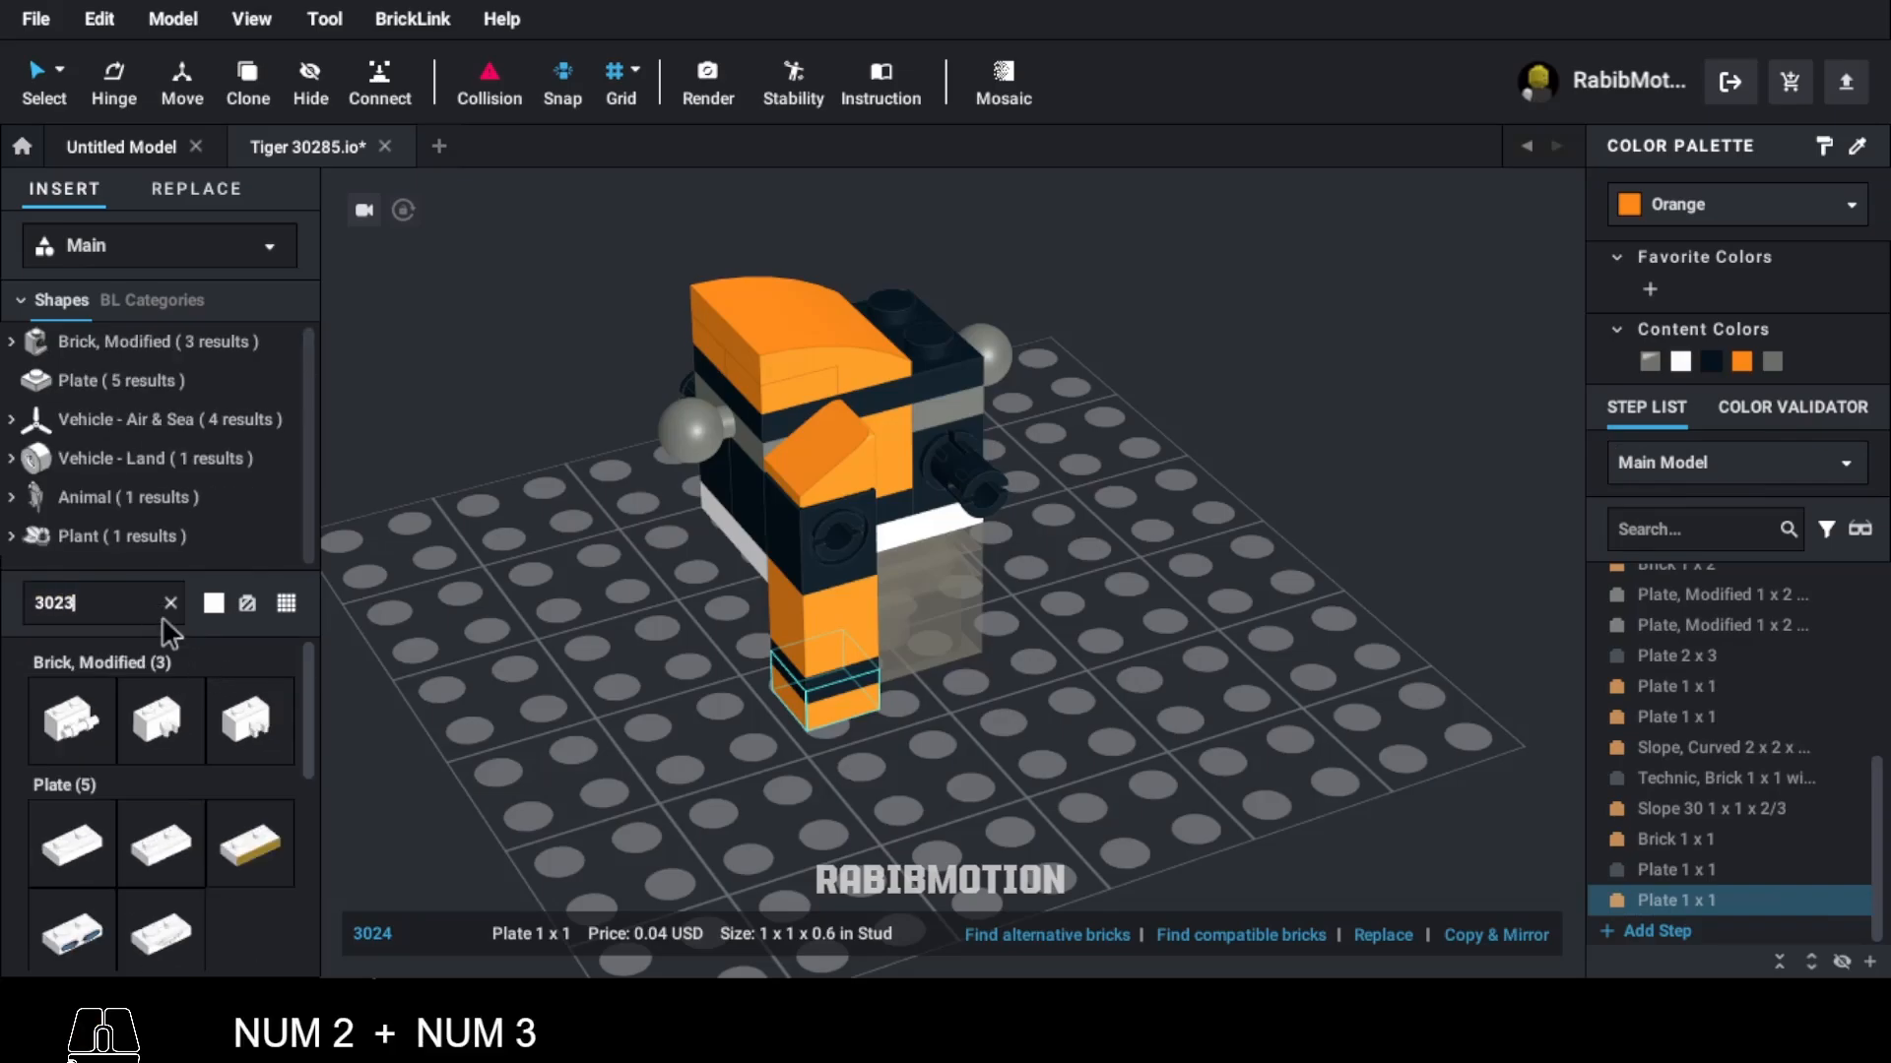
left_click_drag(87, 864, 819, 783)
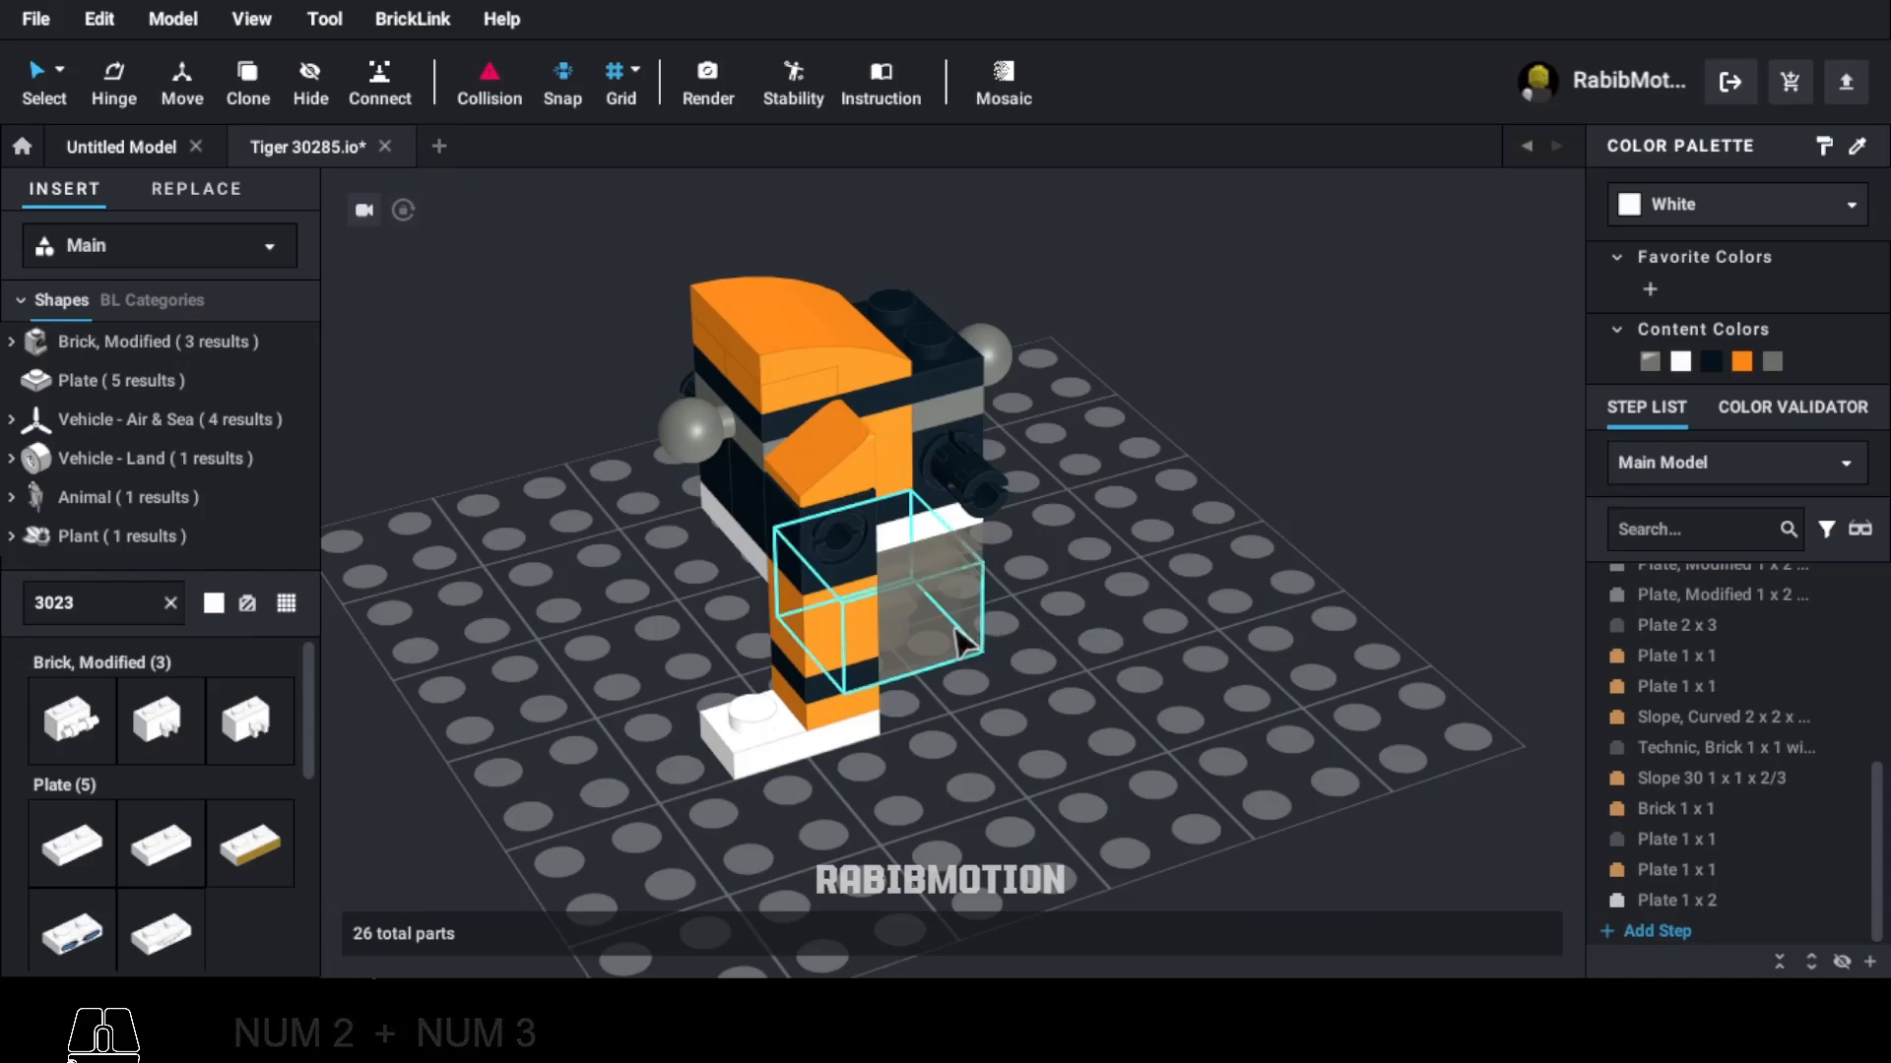
left_click(847, 492)
key("c")
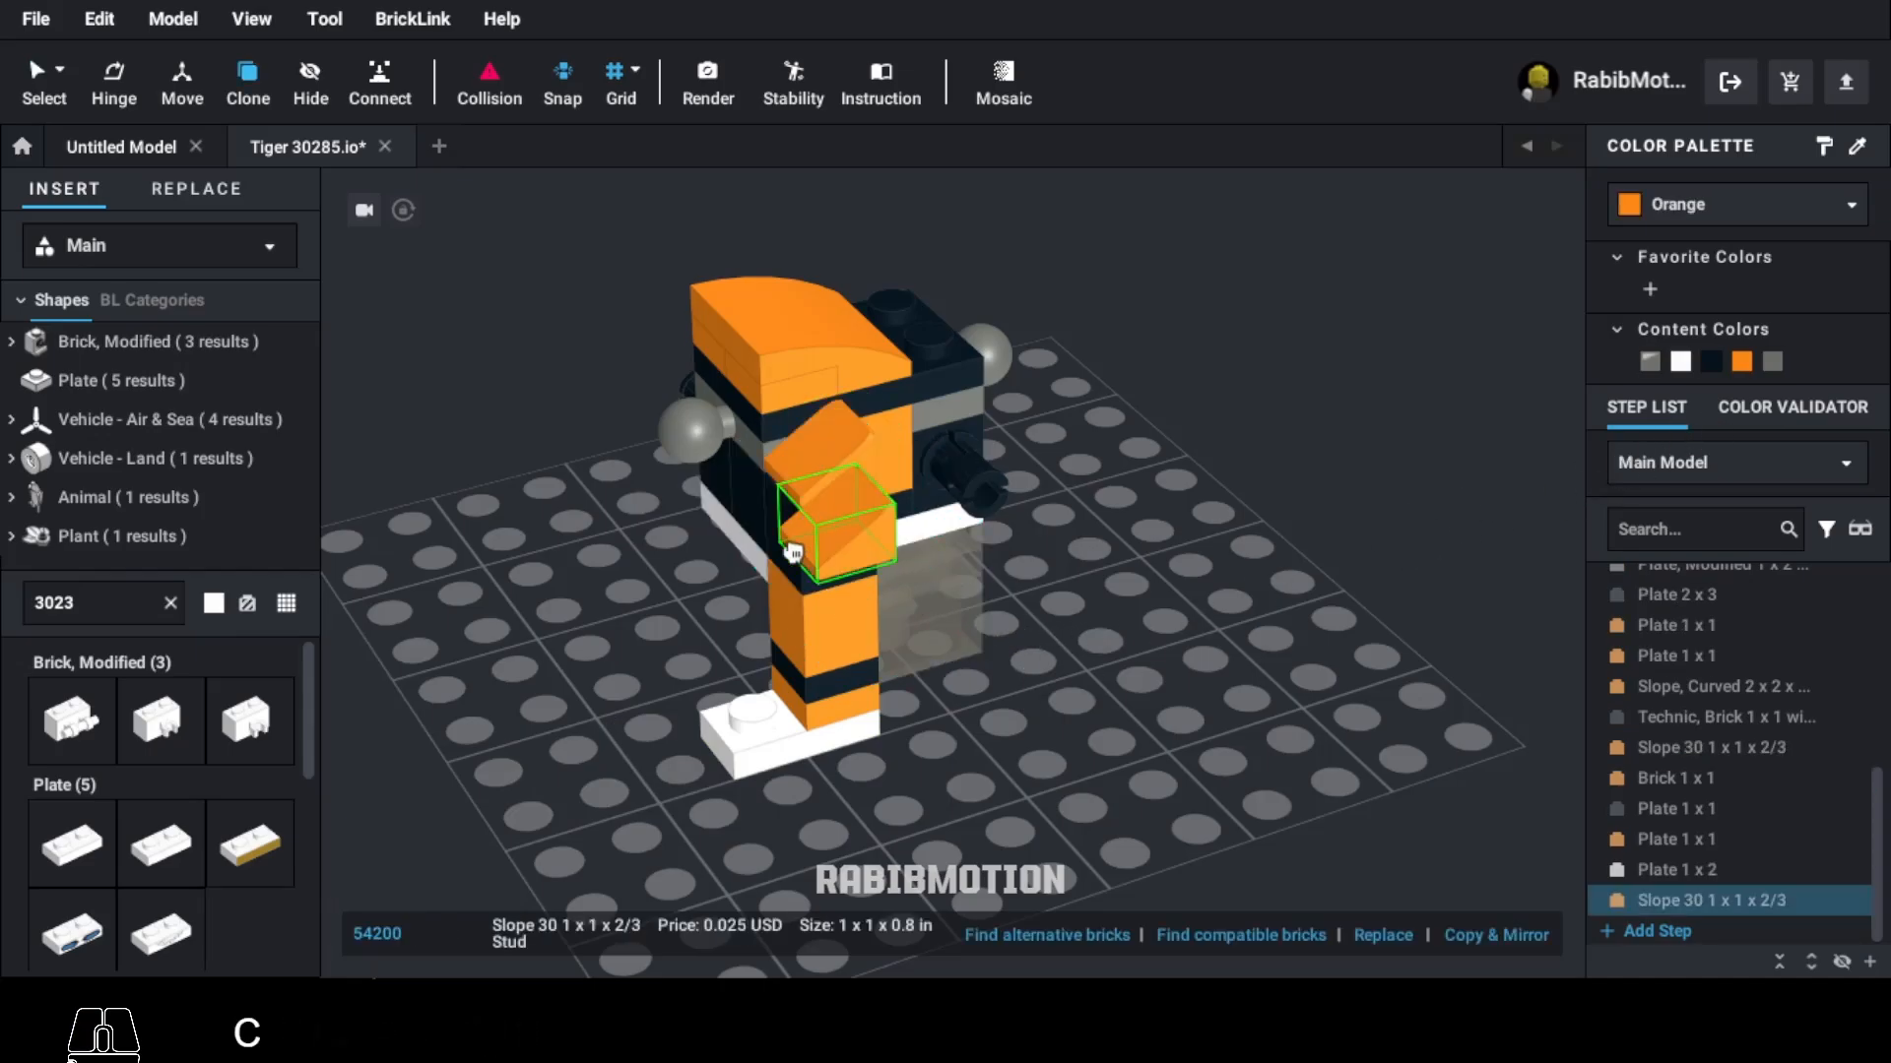
key("Escape")
Step: Select all seven parts of the finished leg and clone them onto the three remaining pins, with every foot pointing the same way
left_click(768, 761)
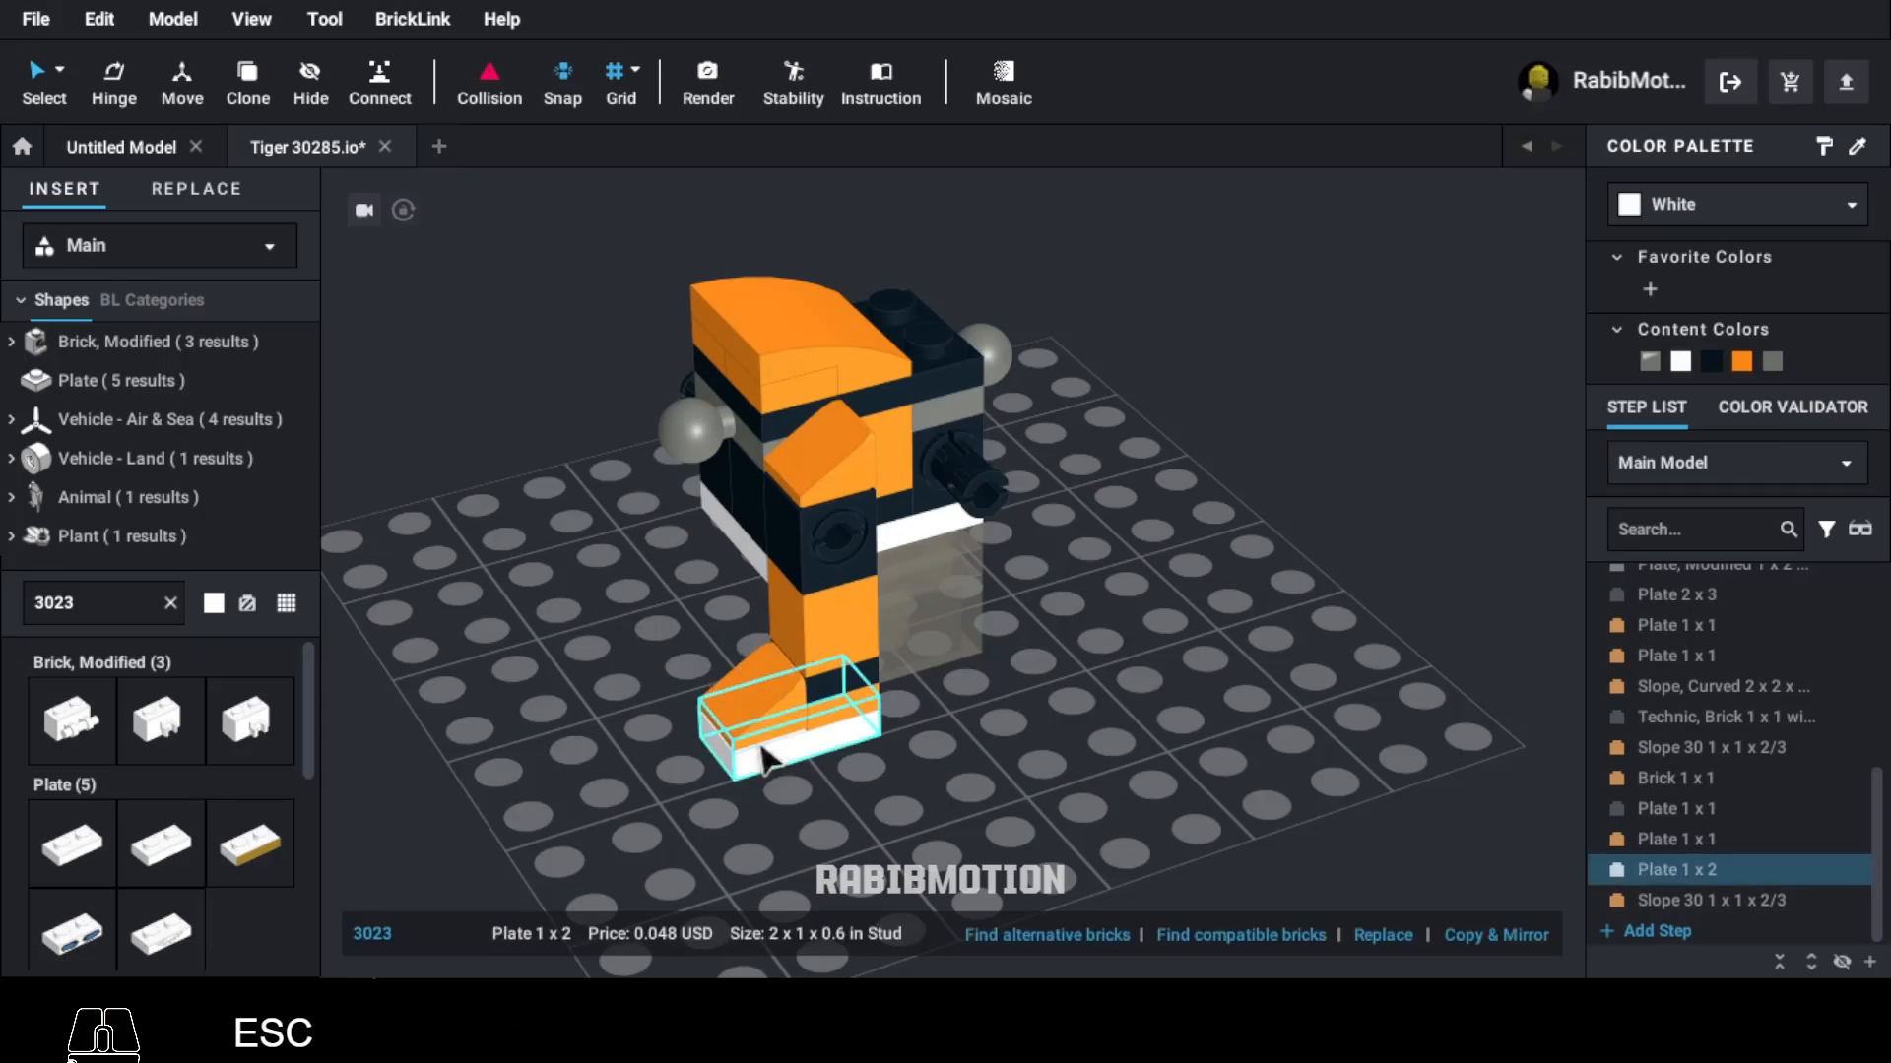
left_click(748, 709, "ctrl")
left_click(835, 724, "ctrl")
left_click(842, 655, "ctrl")
left_click(841, 590, "ctrl")
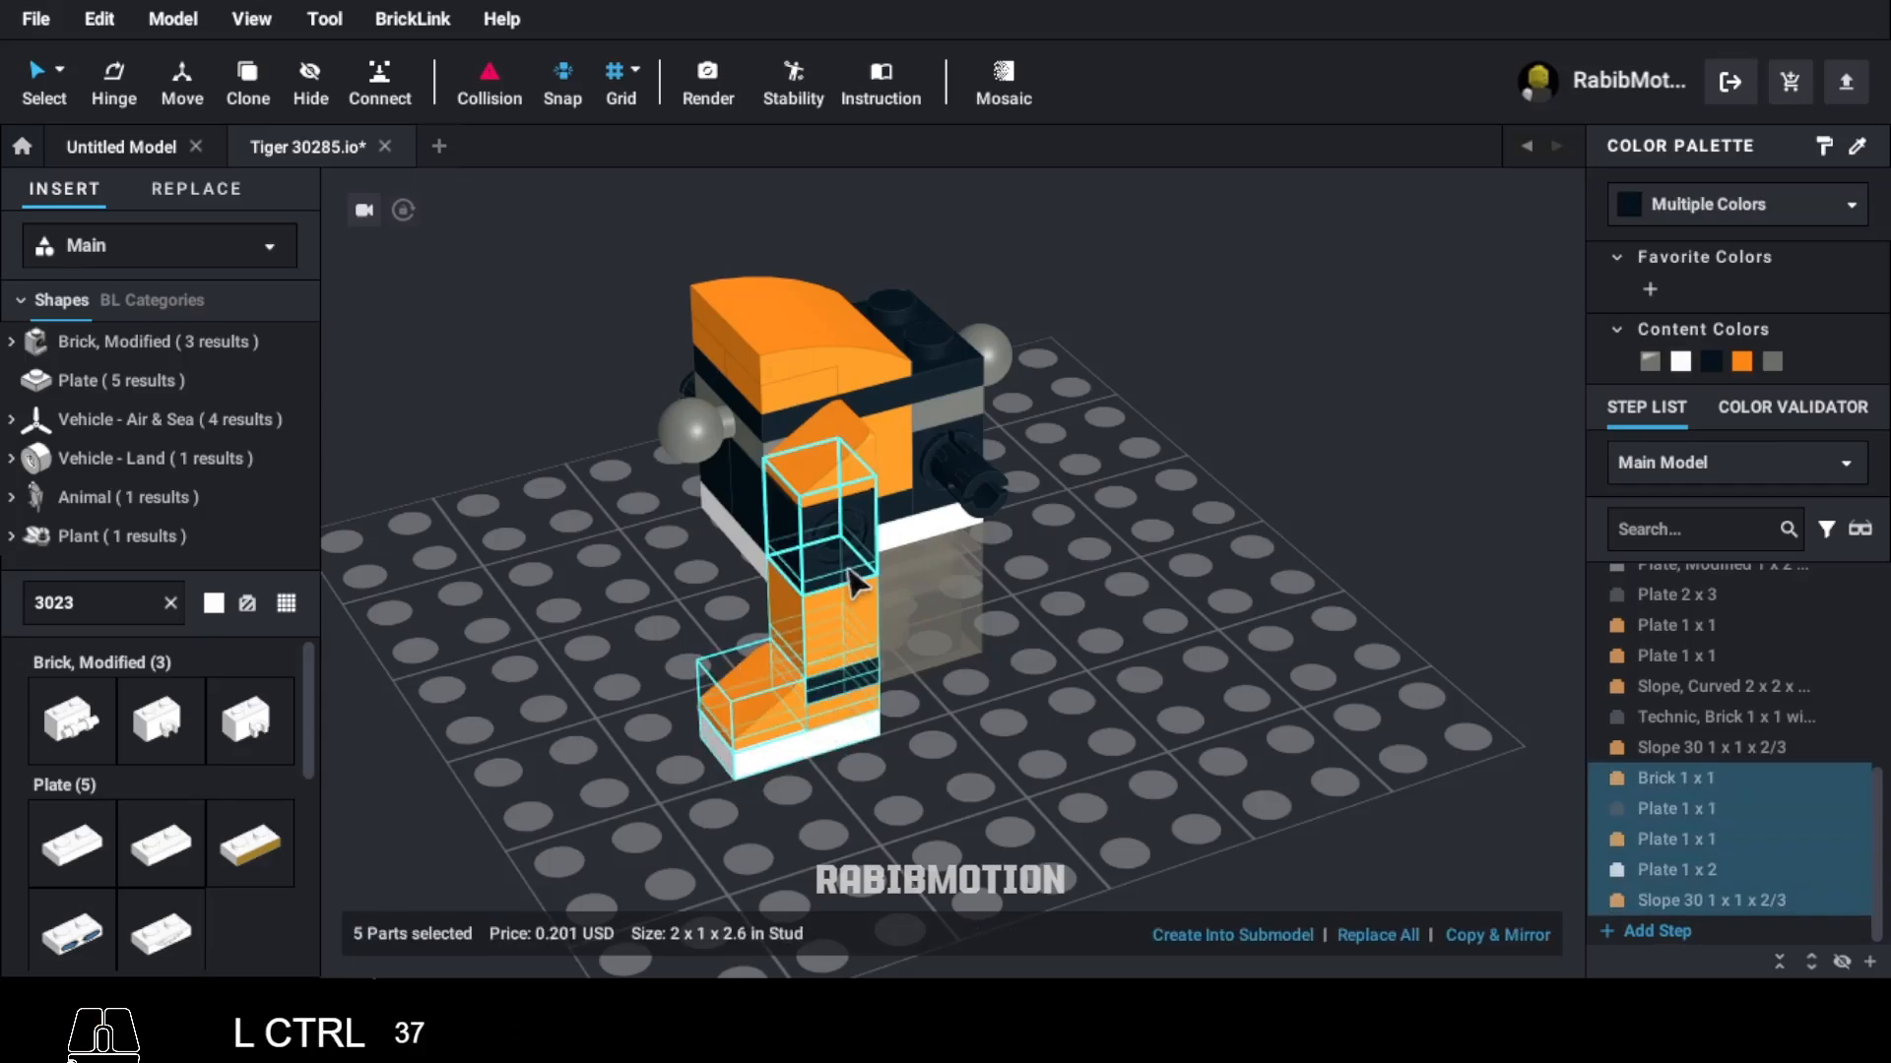
left_click(842, 522, "ctrl")
left_click(845, 479, "ctrl")
key("c")
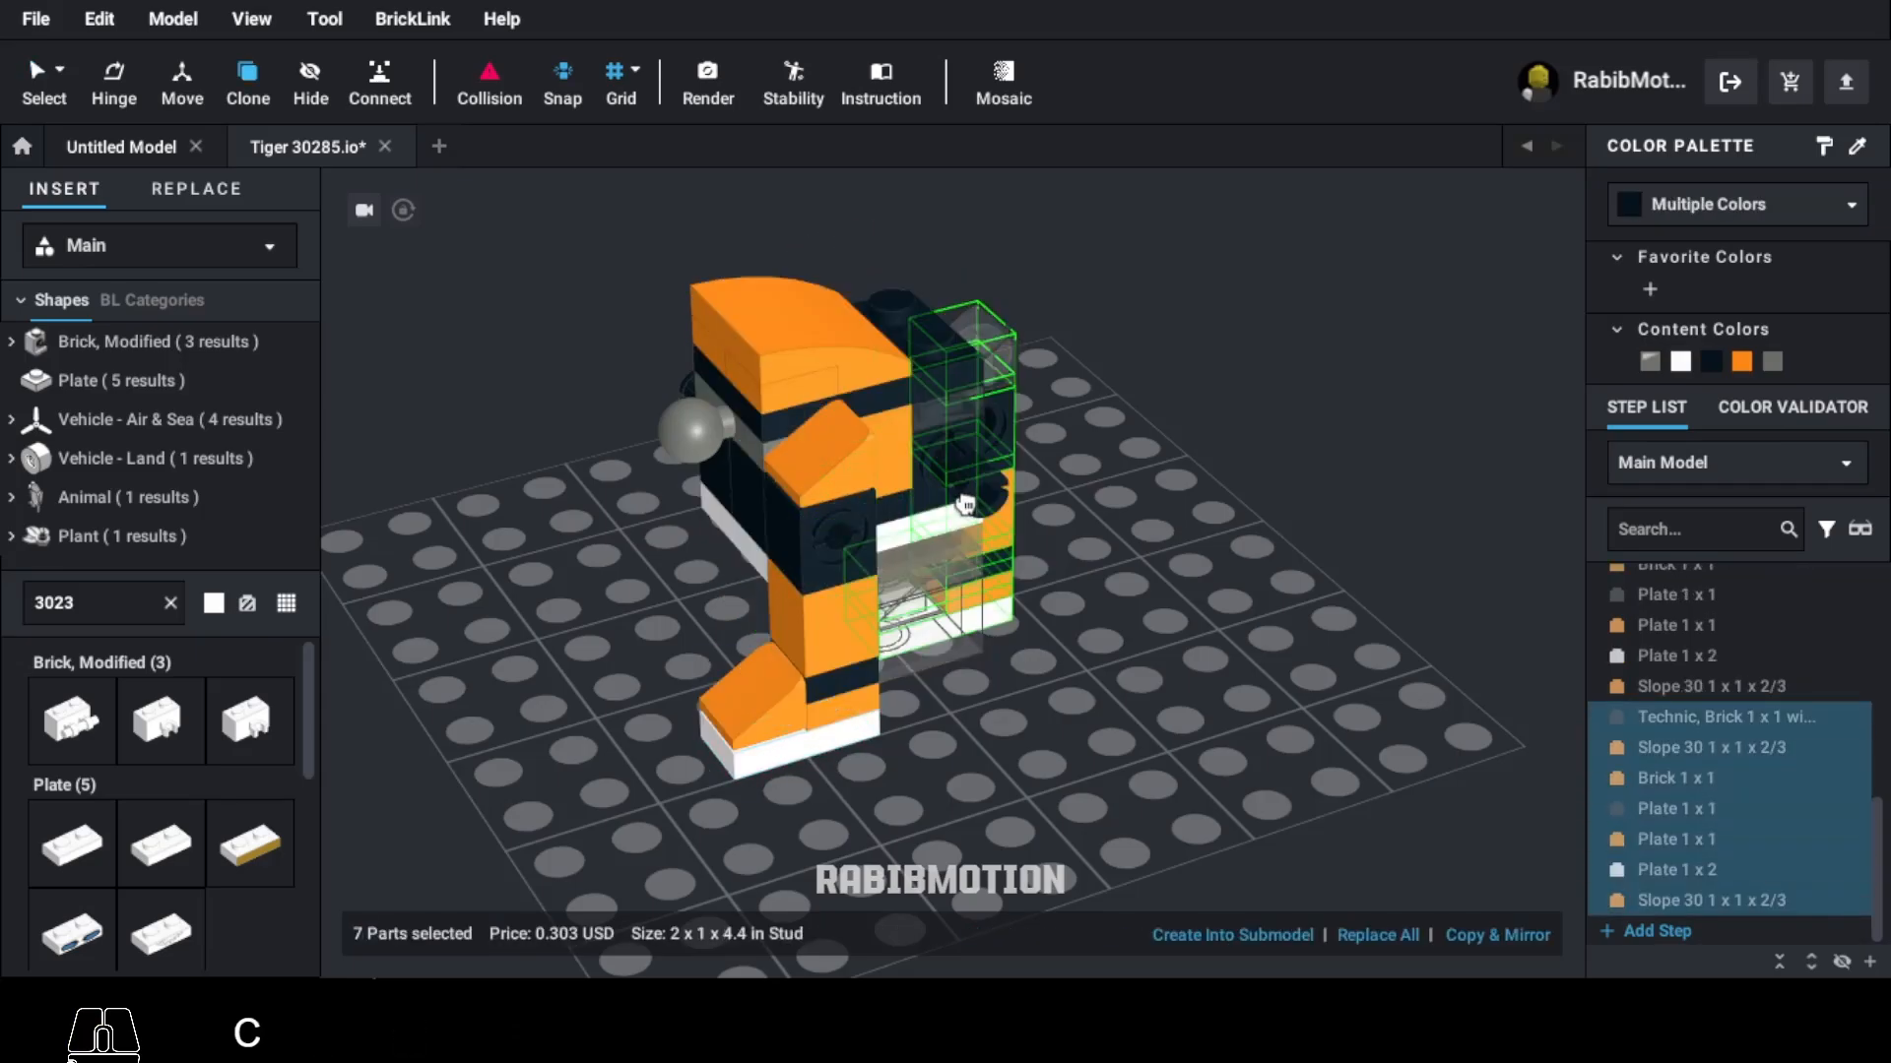
left_click(967, 581)
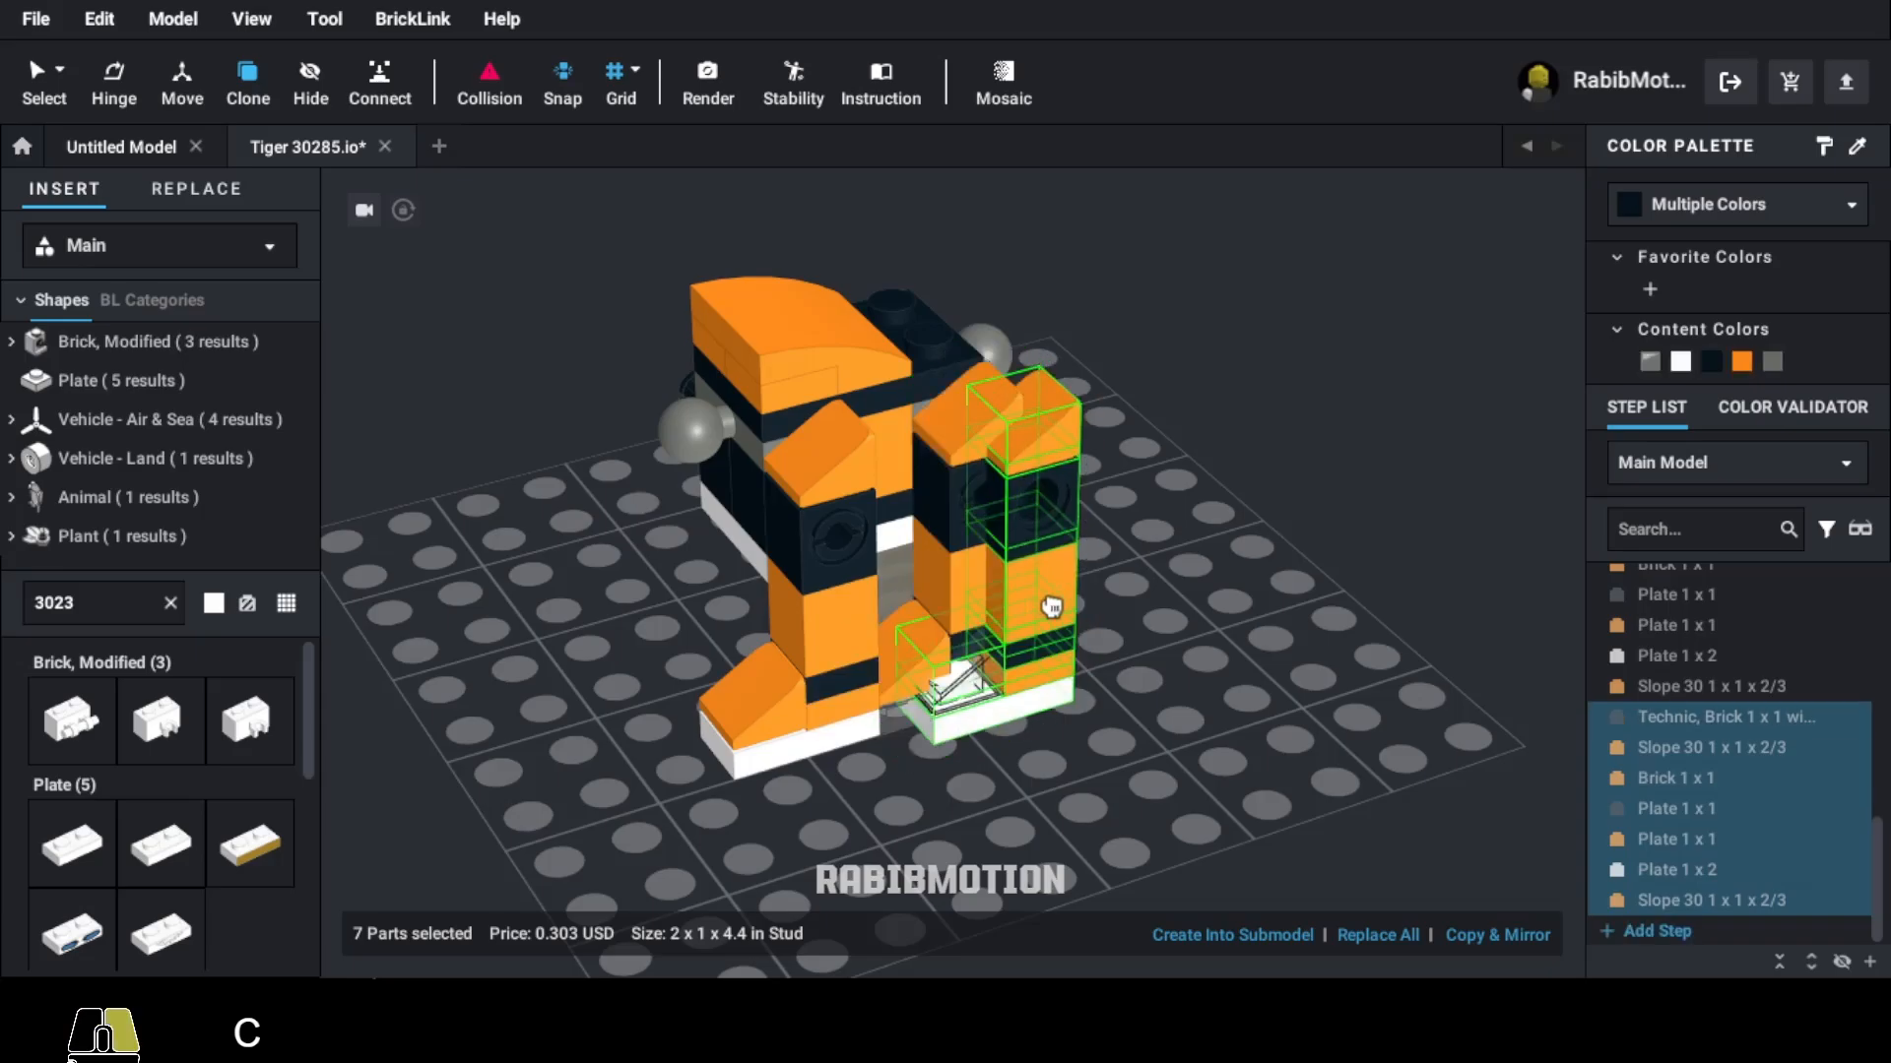
mouse_move(1051, 604)
right_mouse_down()
mouse_move(1165, 628)
mouse_move(1228, 620)
mouse_move(1217, 595)
right_mouse_up()
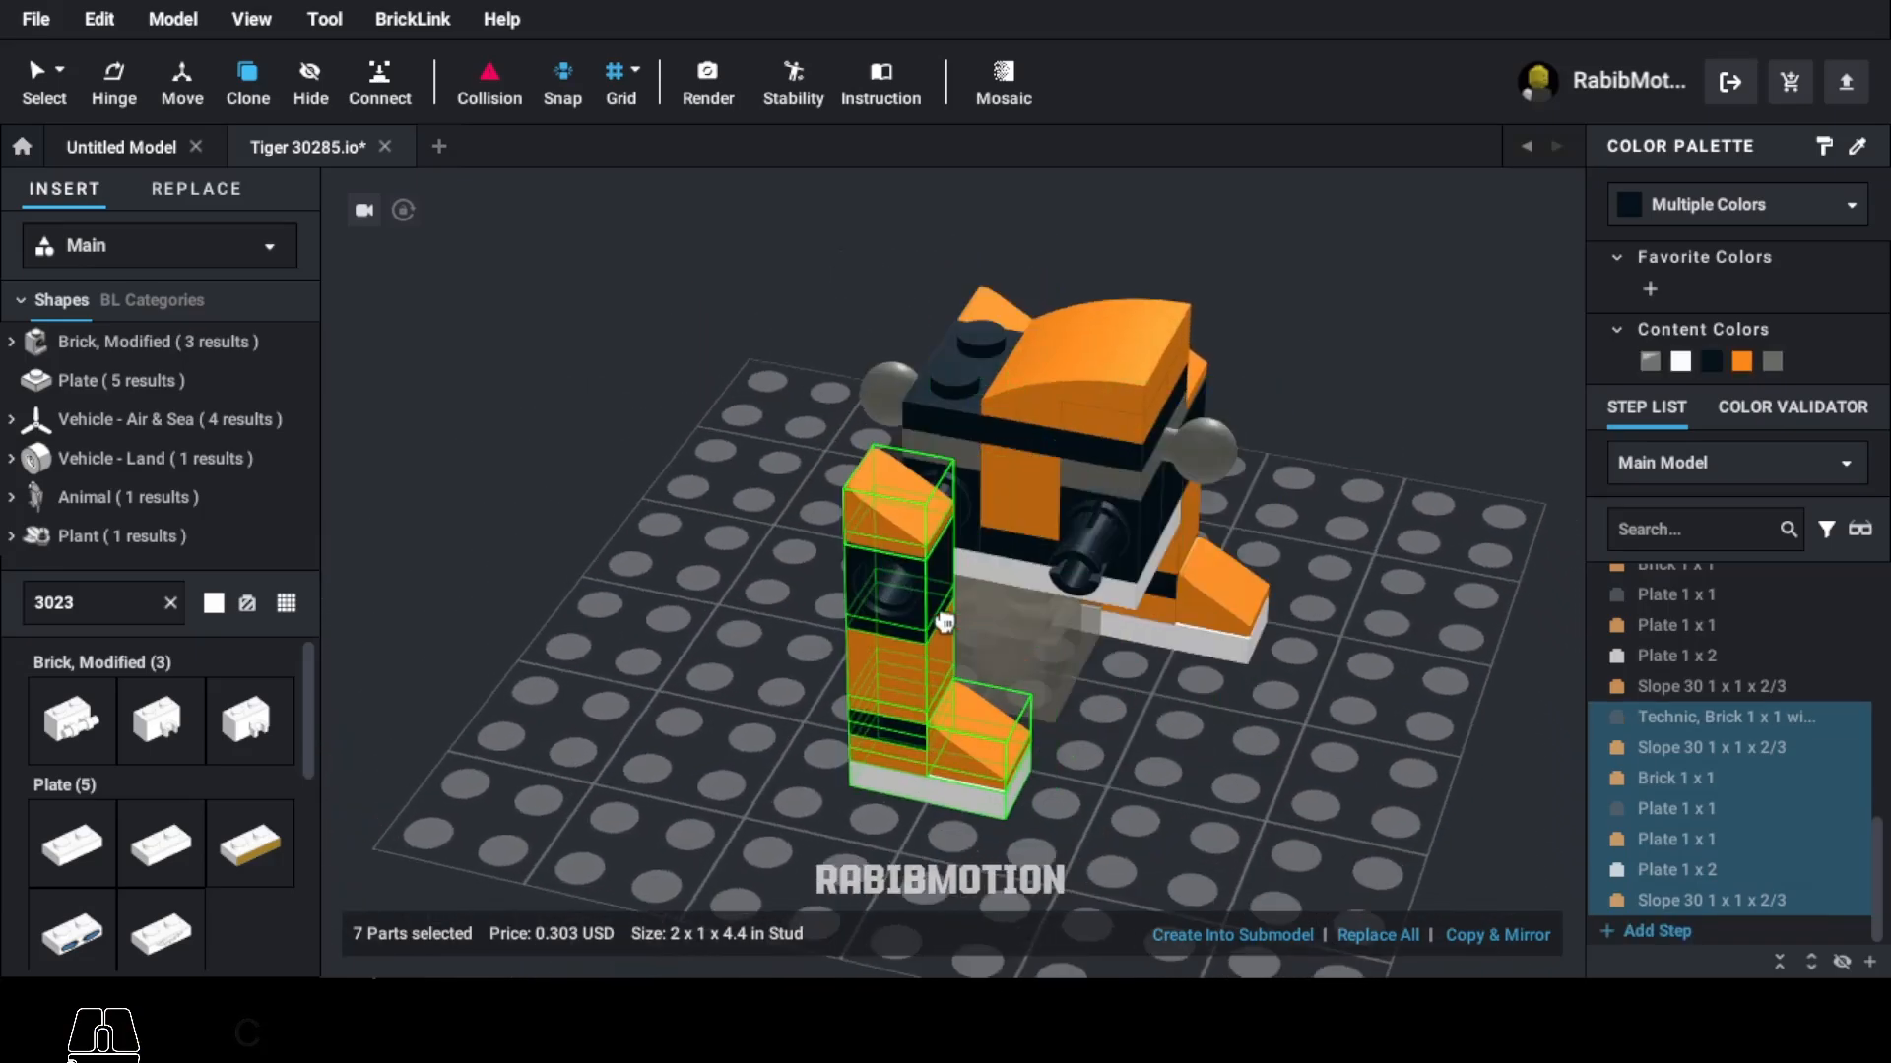
left_click(960, 603)
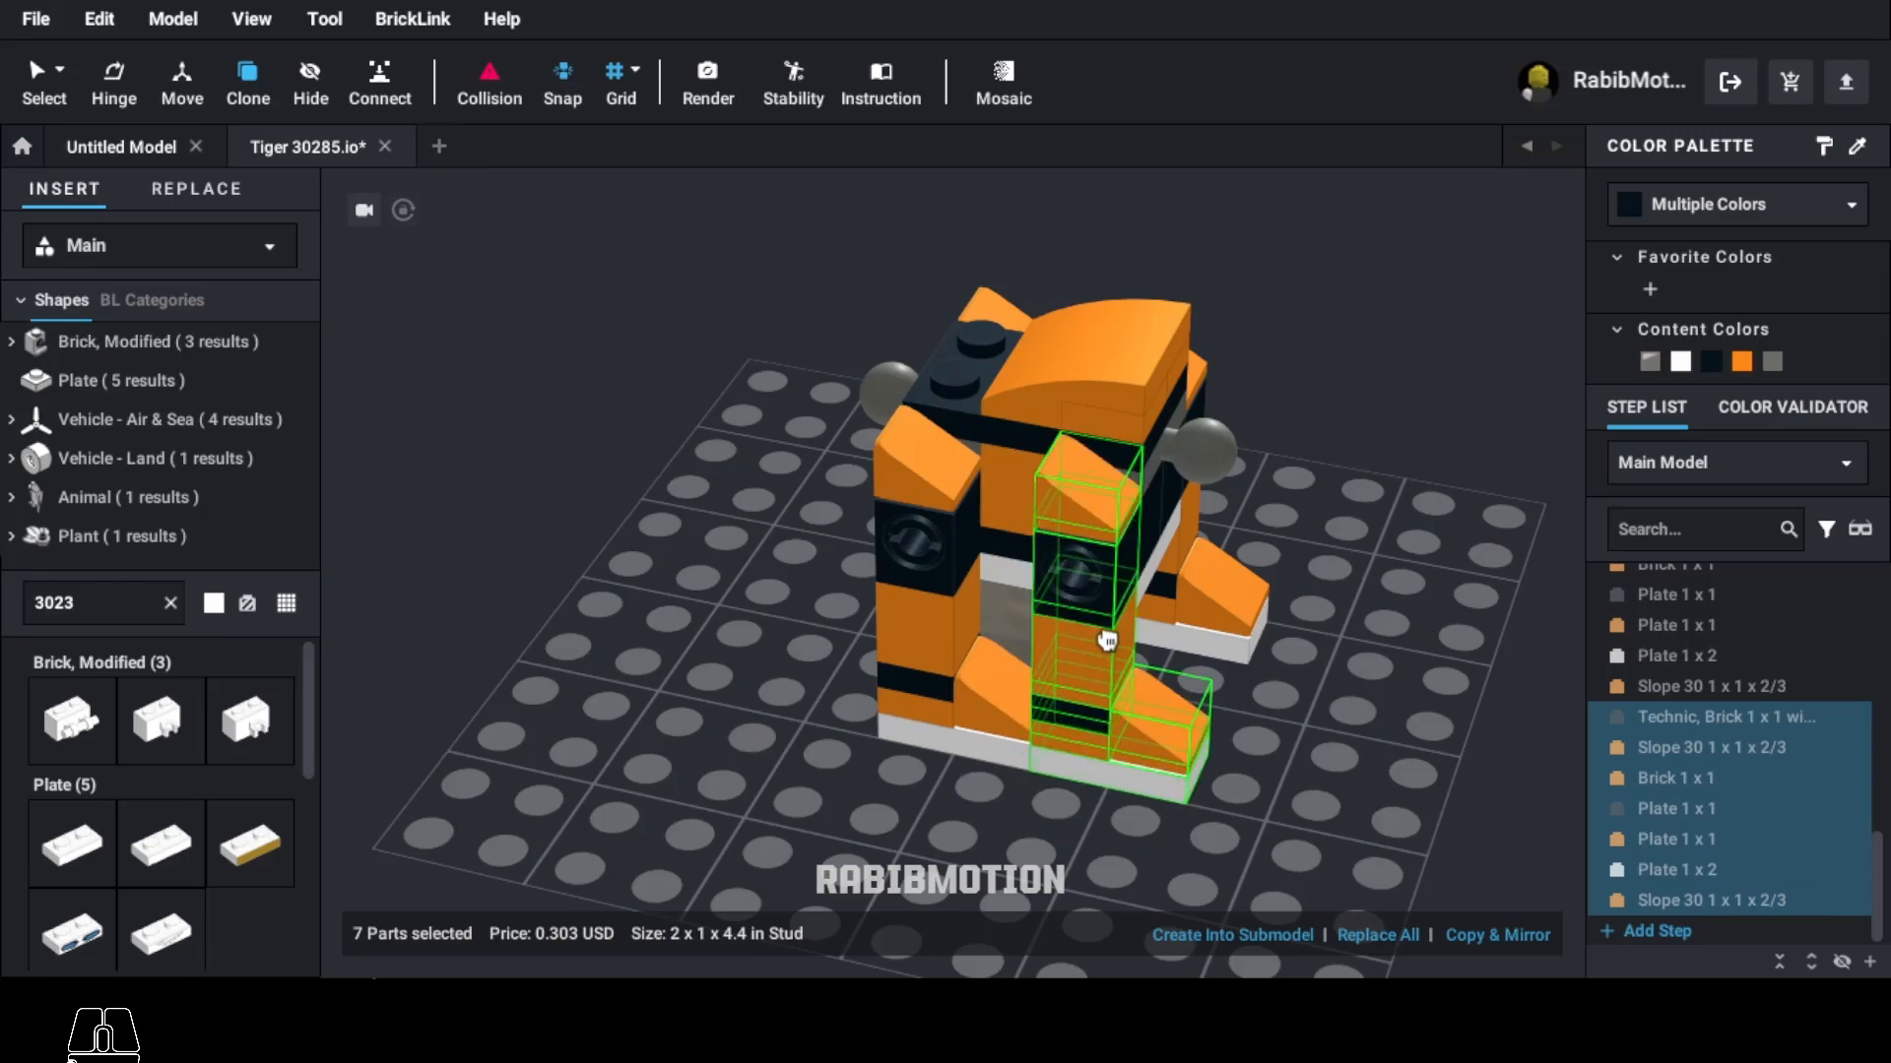
key("Escape")
Step: Insert modified 1 x 2 plate with small tow ball socket (14704), rotate it onto the front tow ball, and color it Light Bluish Gray
right_click_drag(1291, 721, 1115, 697)
scroll(1116, 697, "down", 3)
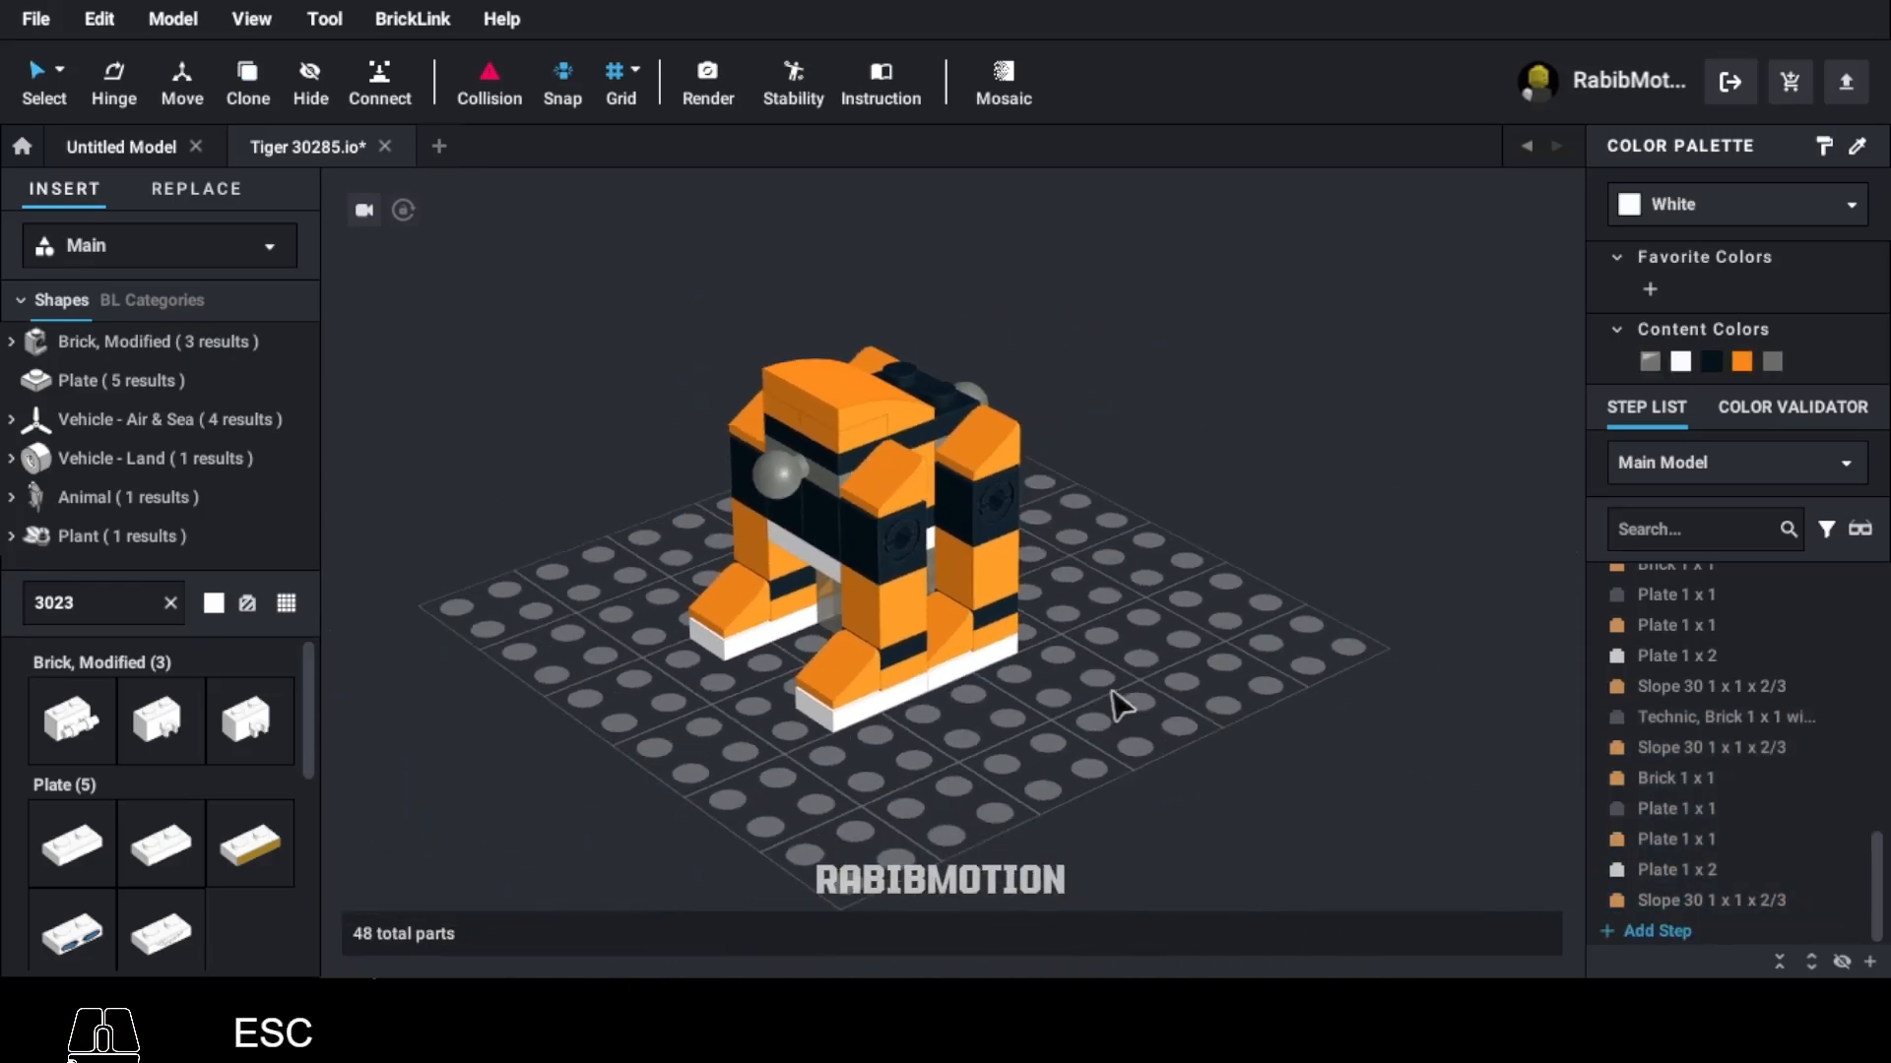
middle_click_drag(1108, 693, 1194, 739)
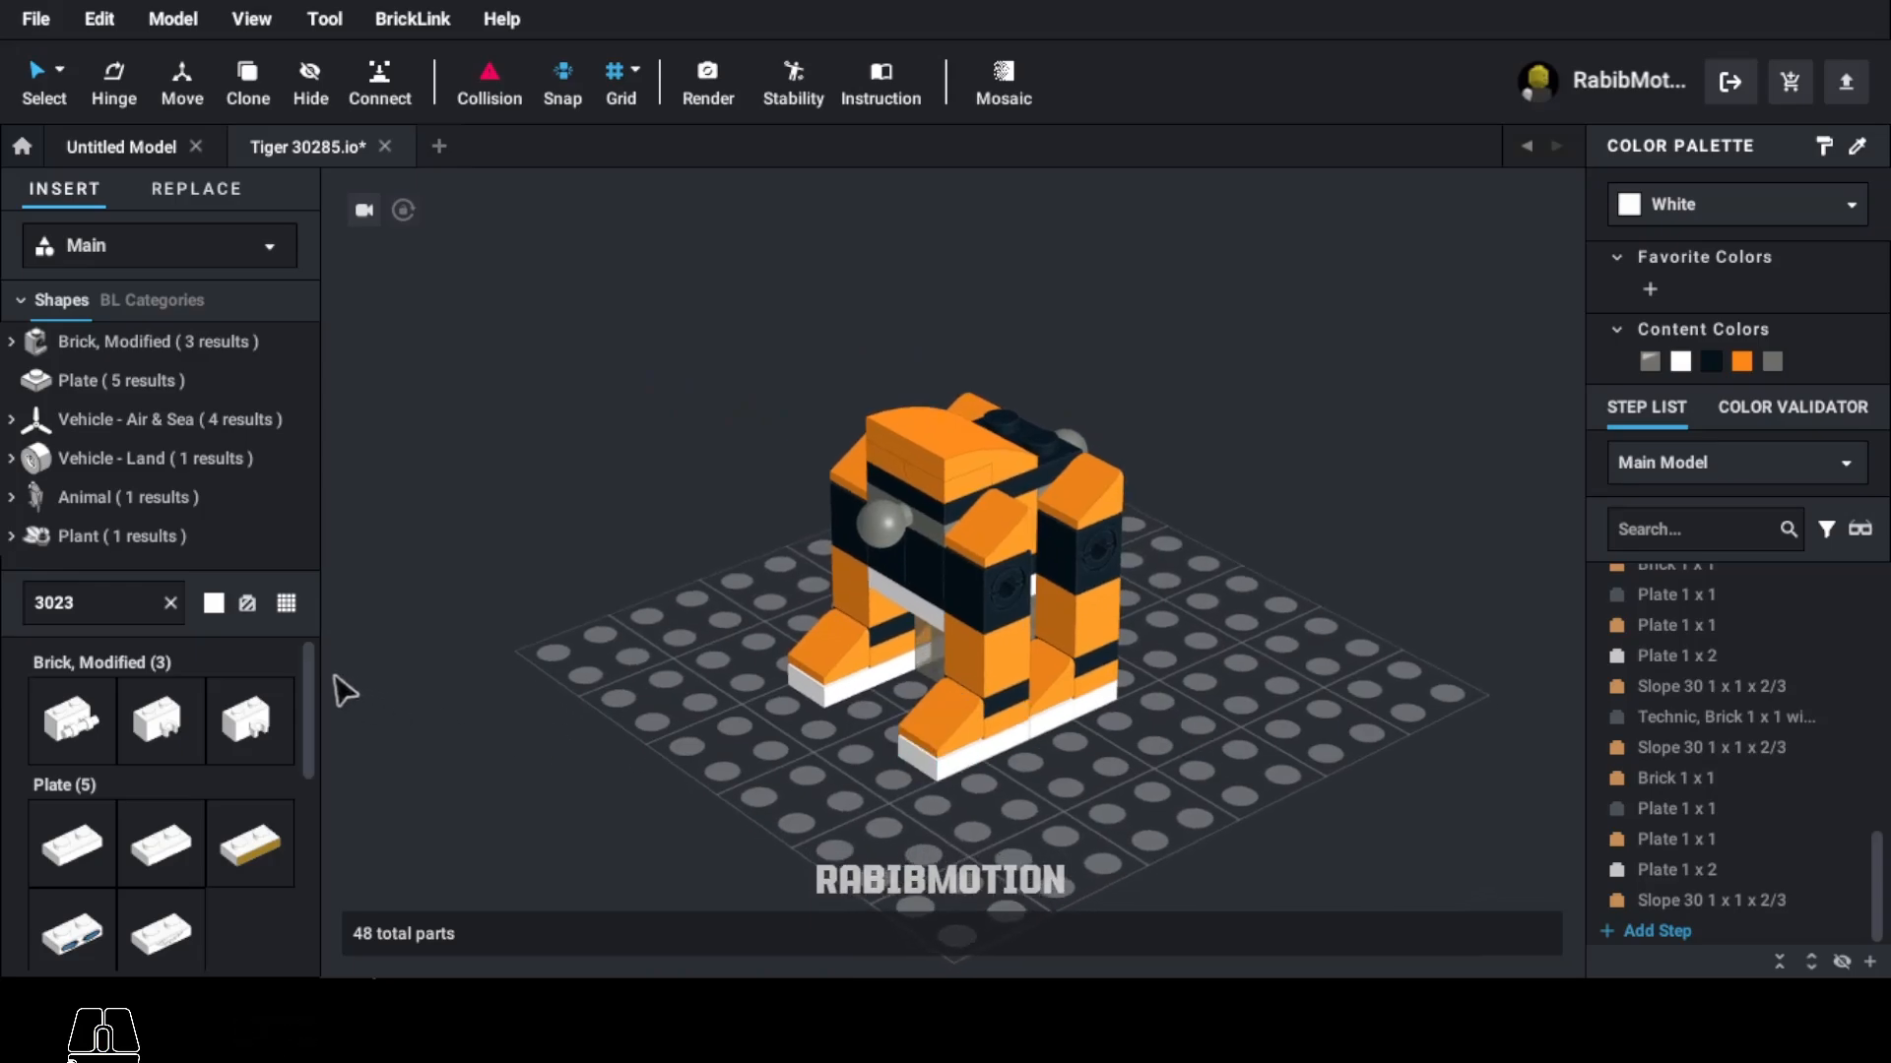
double_click(144, 608)
type("14704")
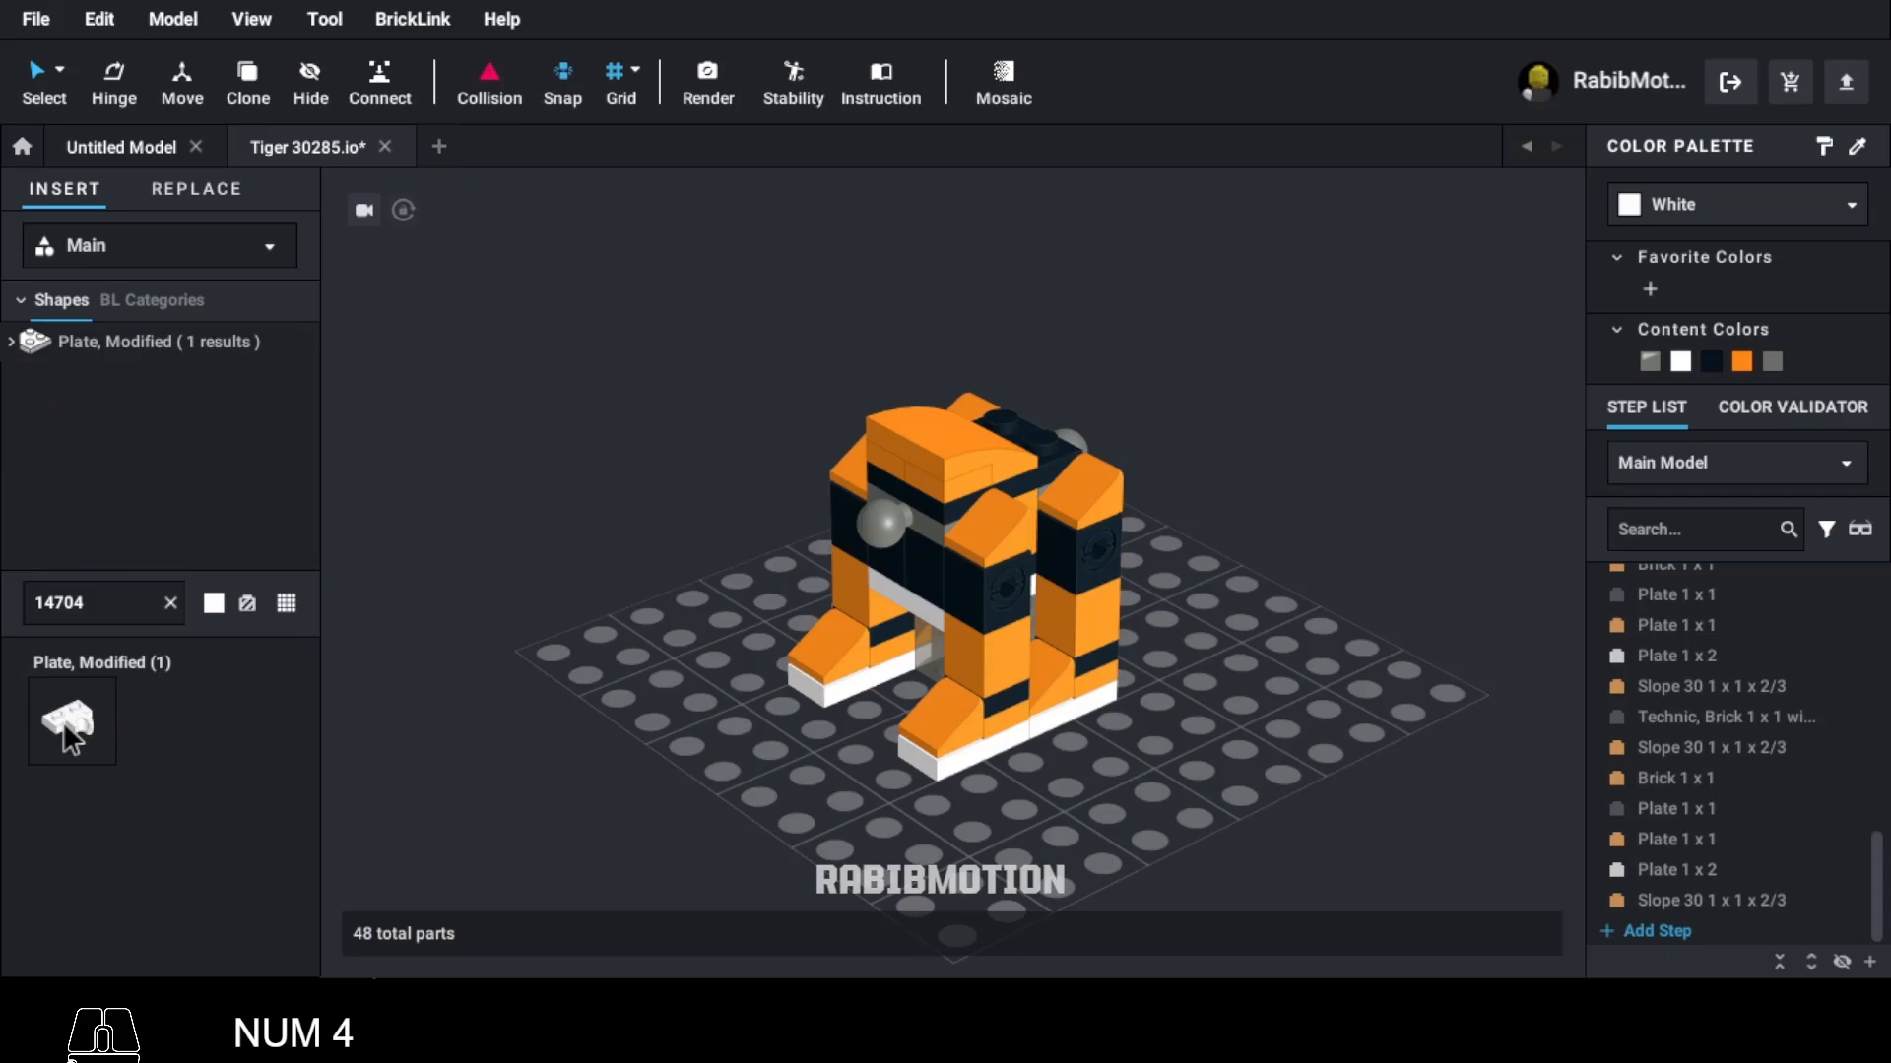
left_click(71, 724)
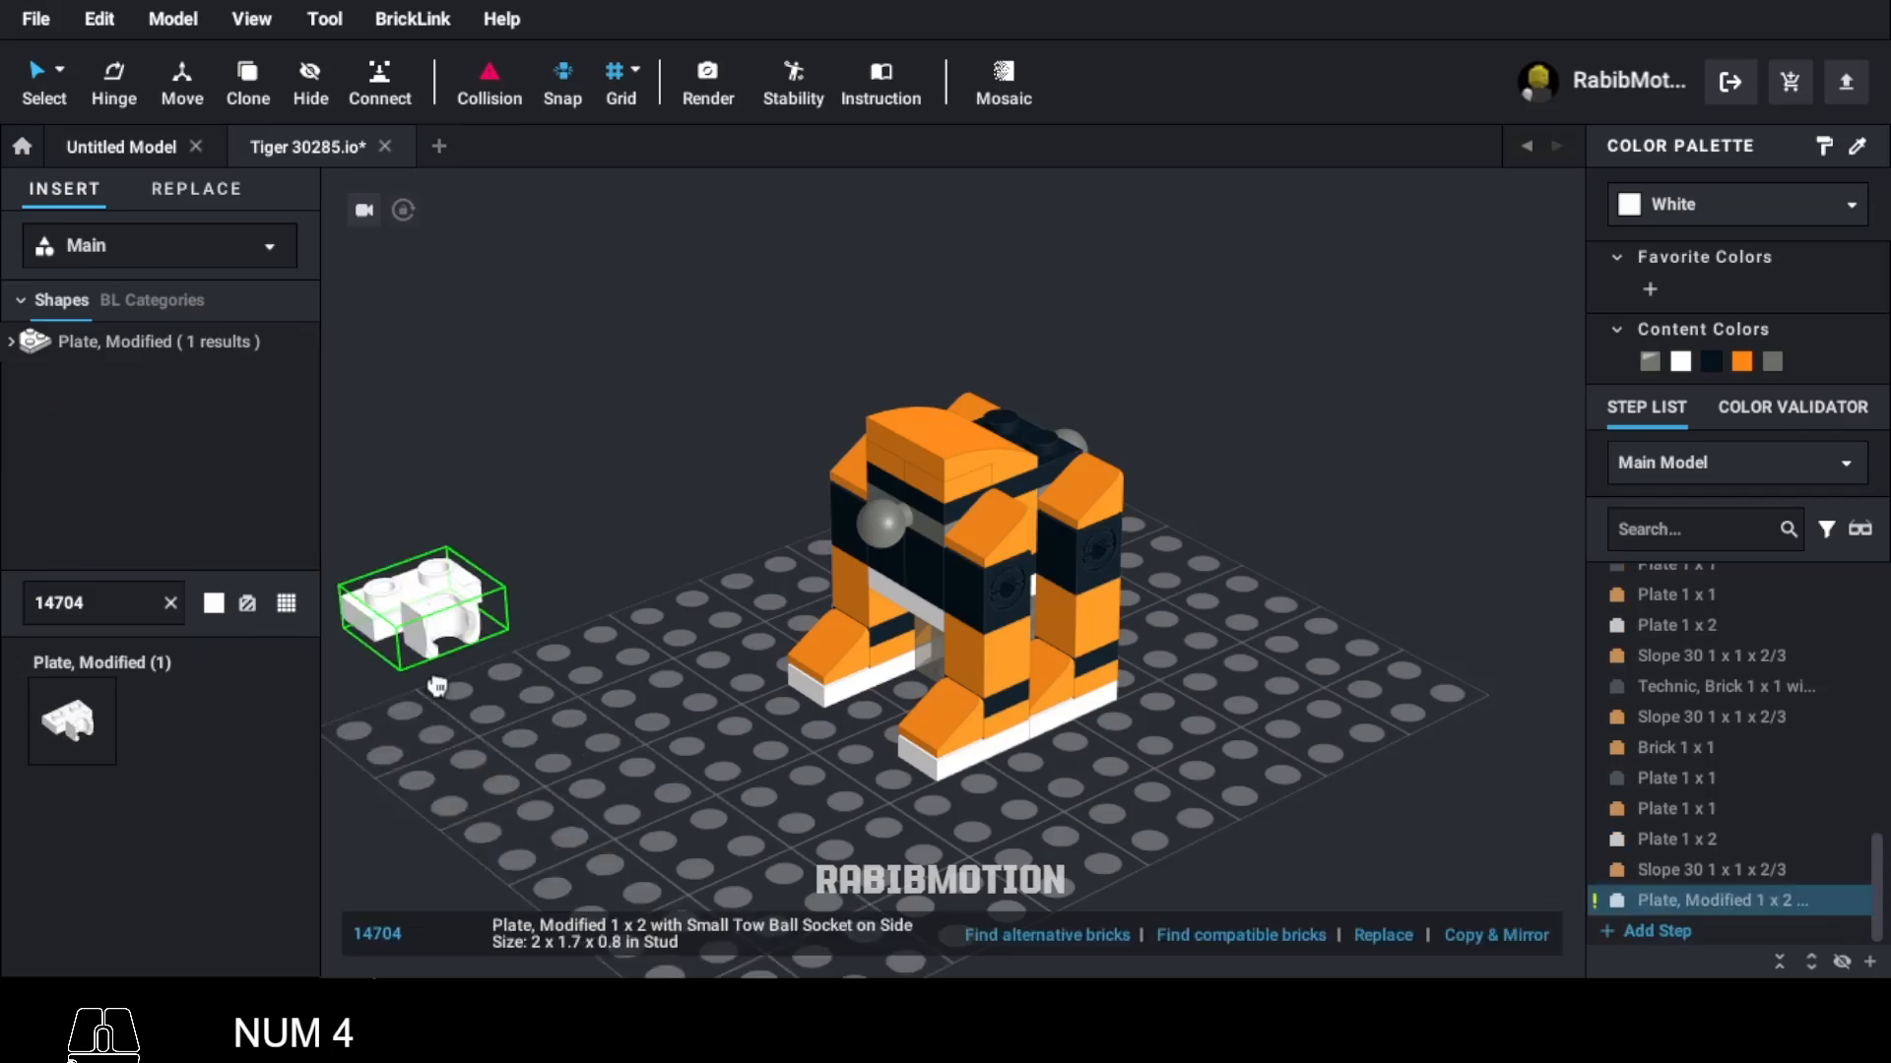
key("Left")
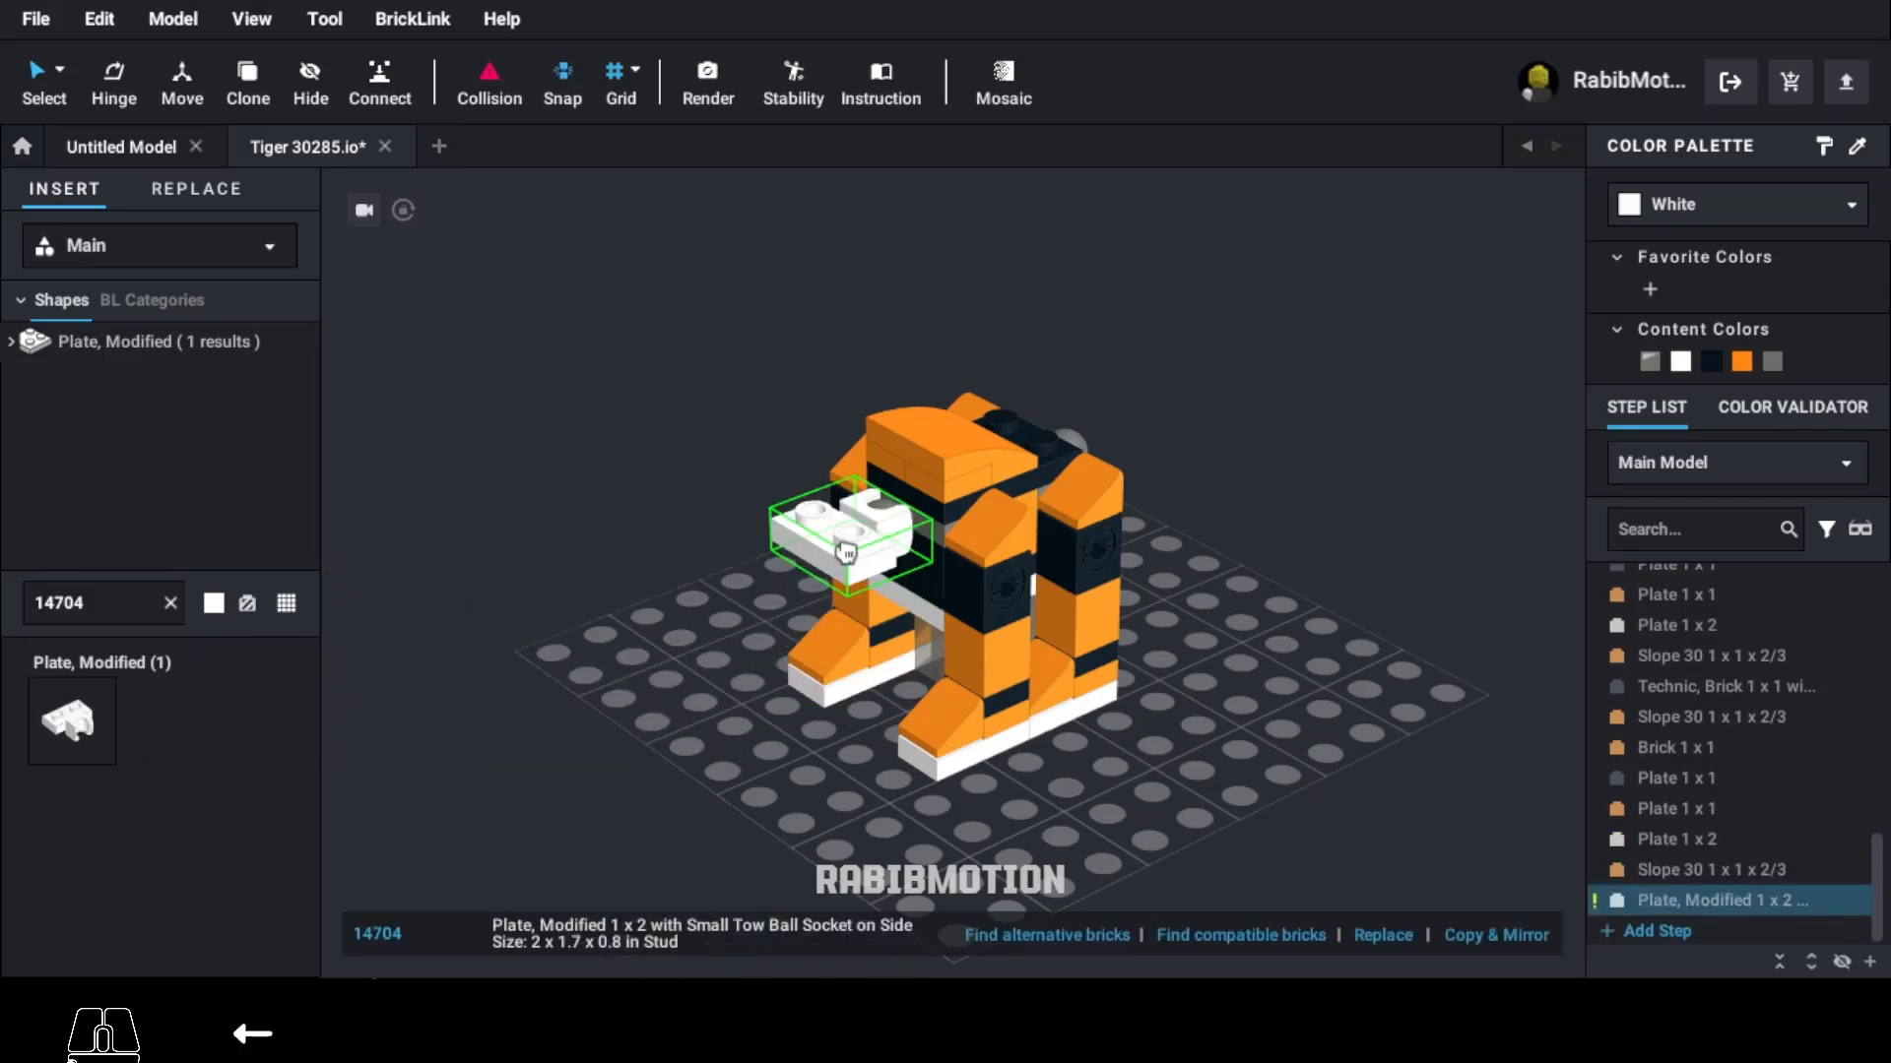
left_click(846, 550)
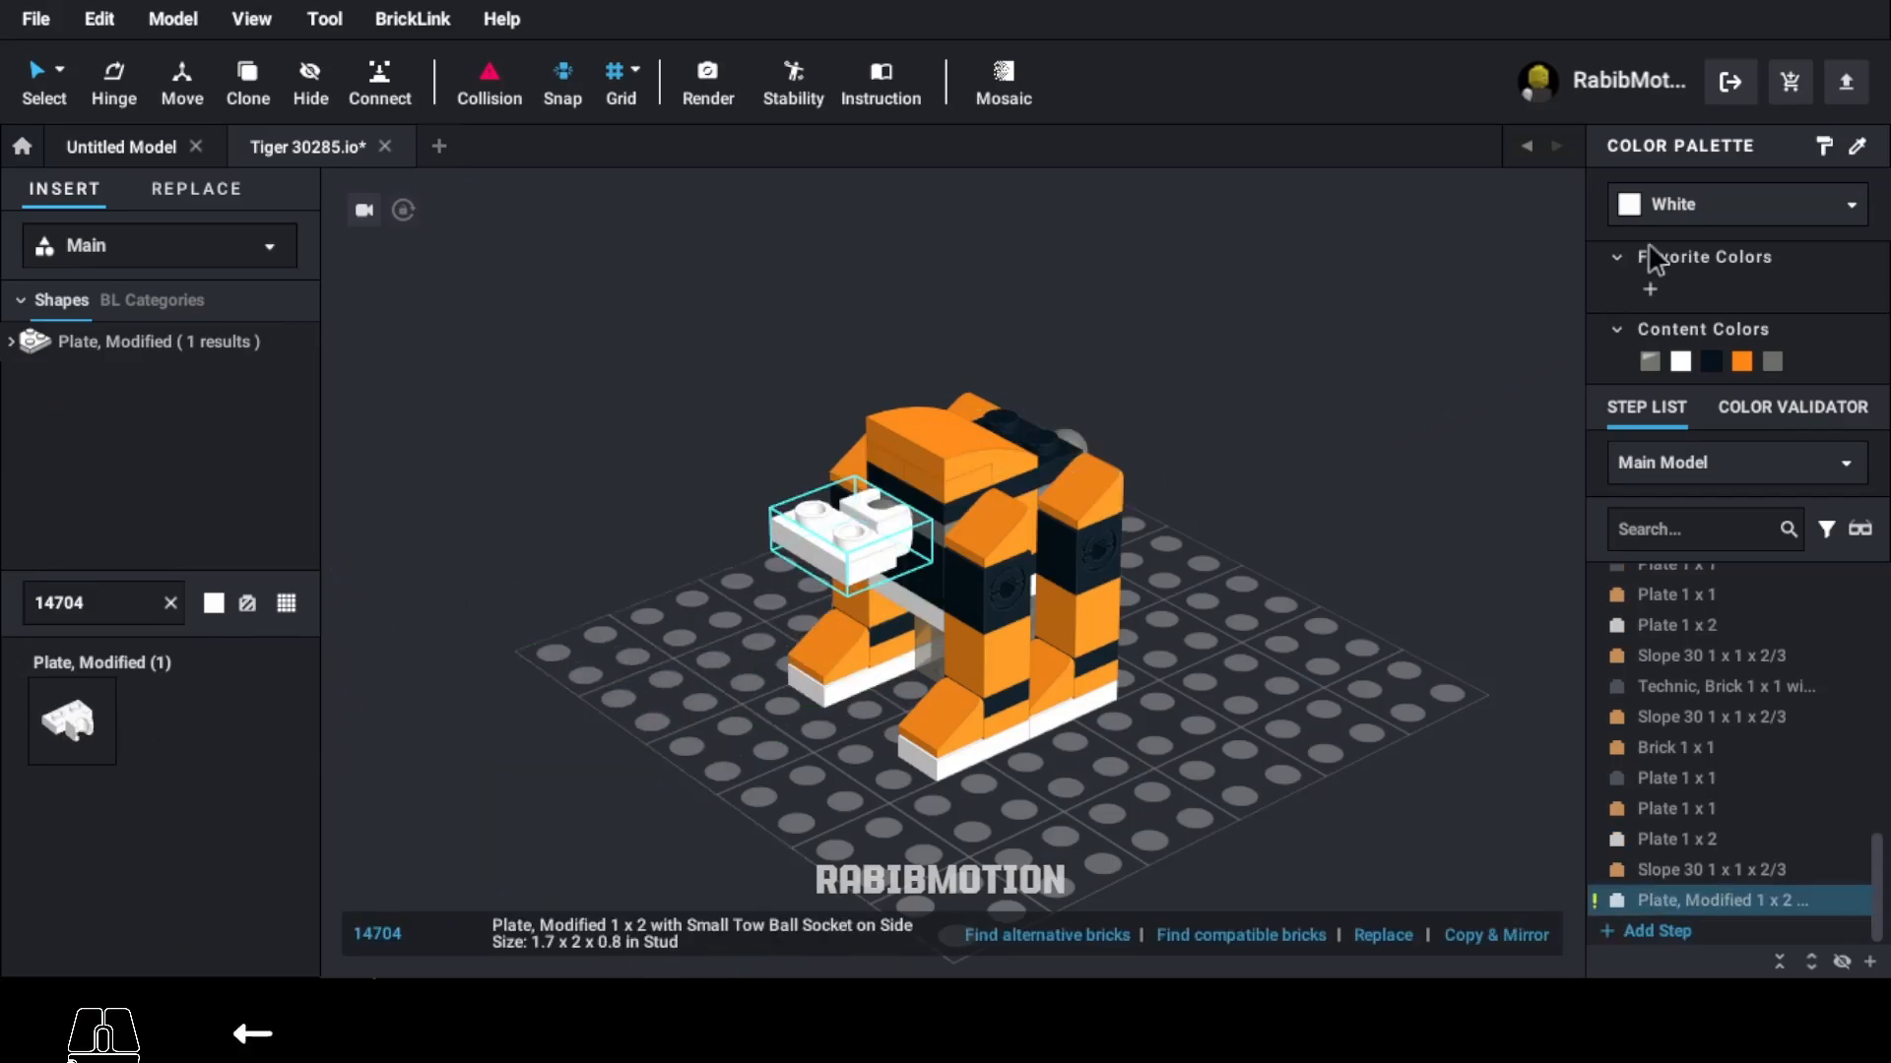
left_click(1673, 212)
left_click(1721, 393)
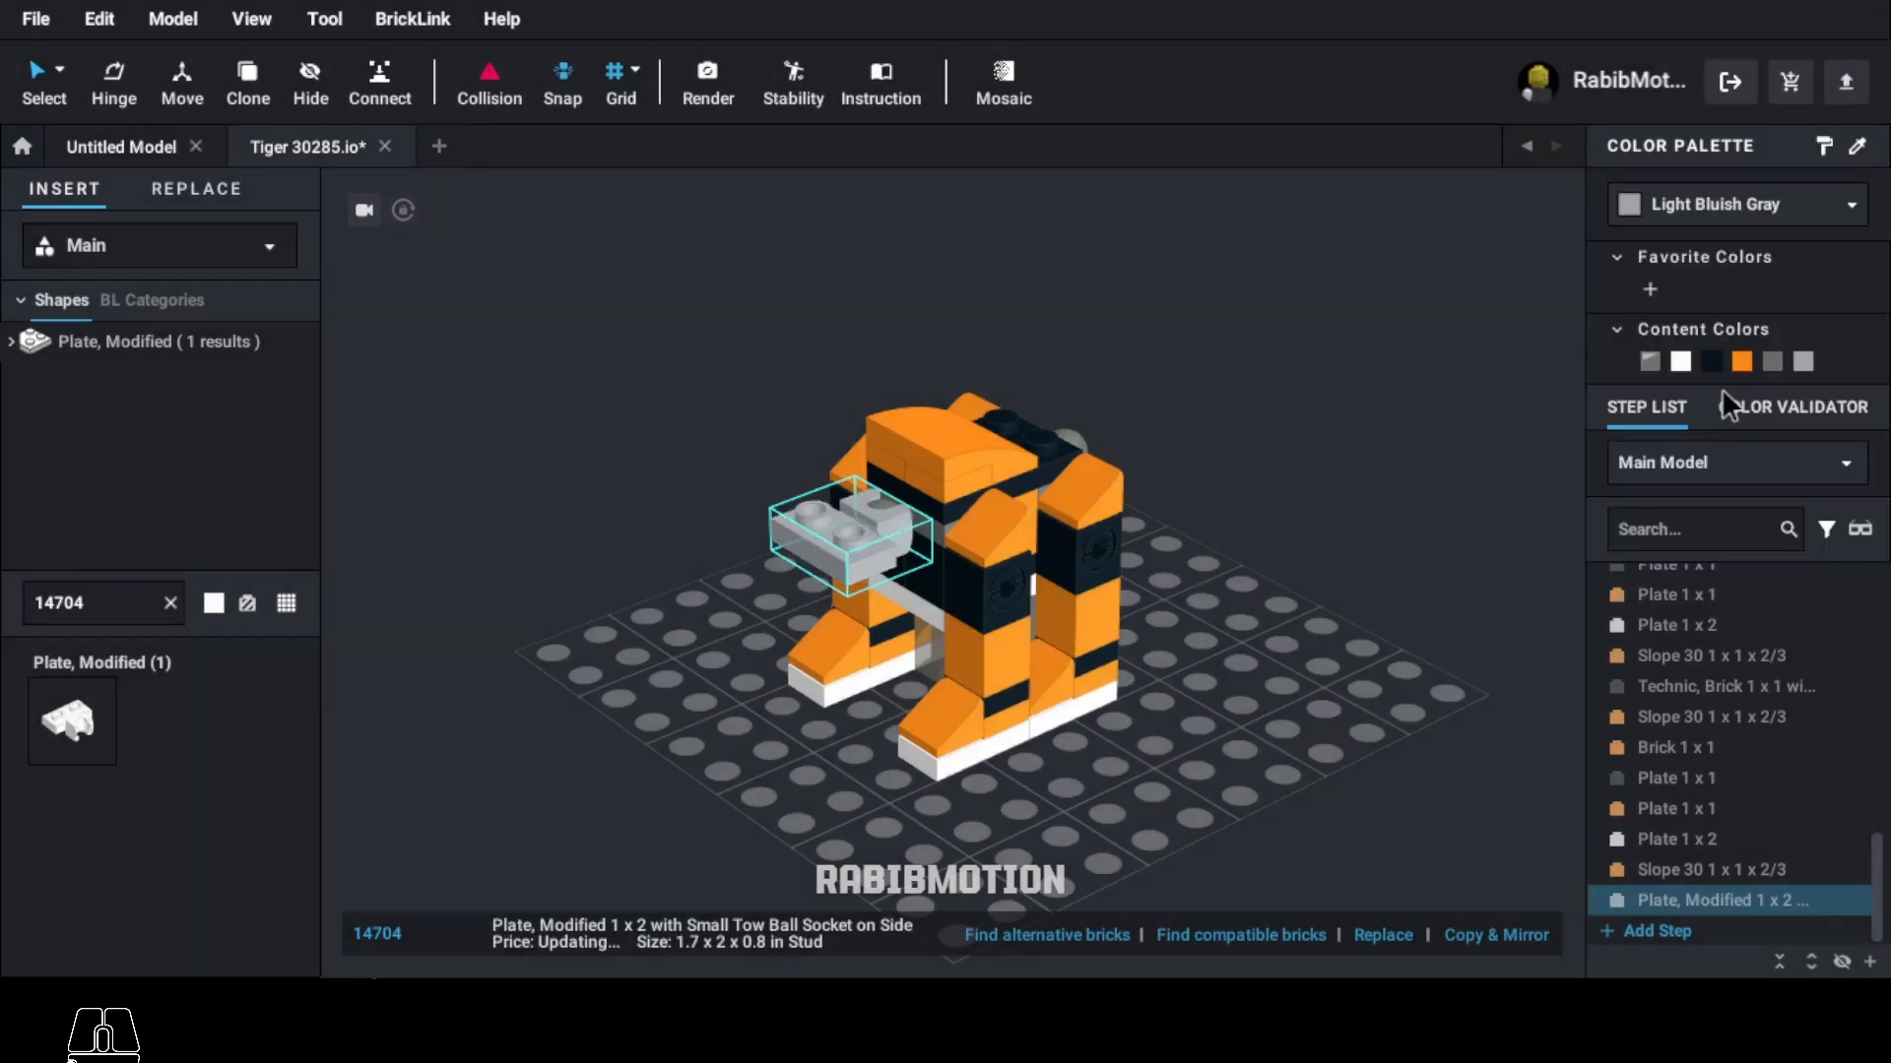
Step: Insert a Plate 2 x 2 (3022) under the front edge of the gray socket plate and color it Orange
type("3022")
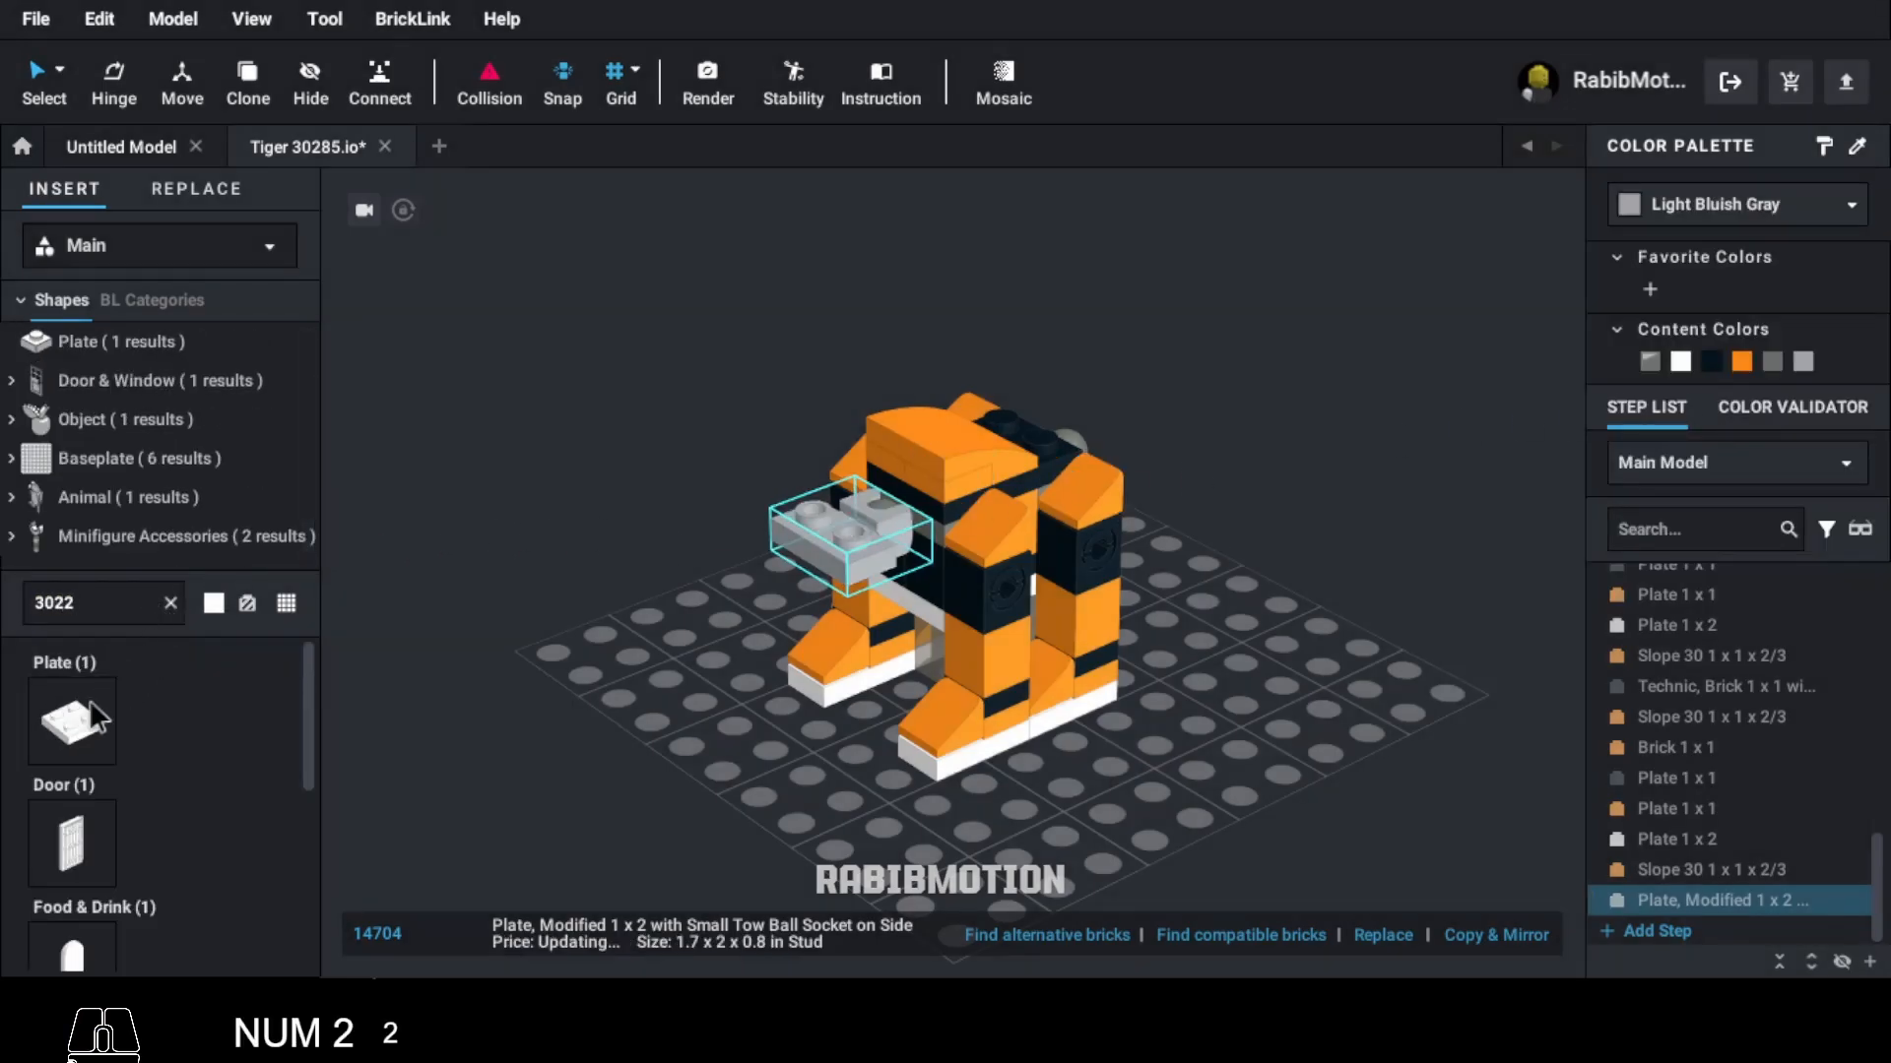
left_click(84, 709)
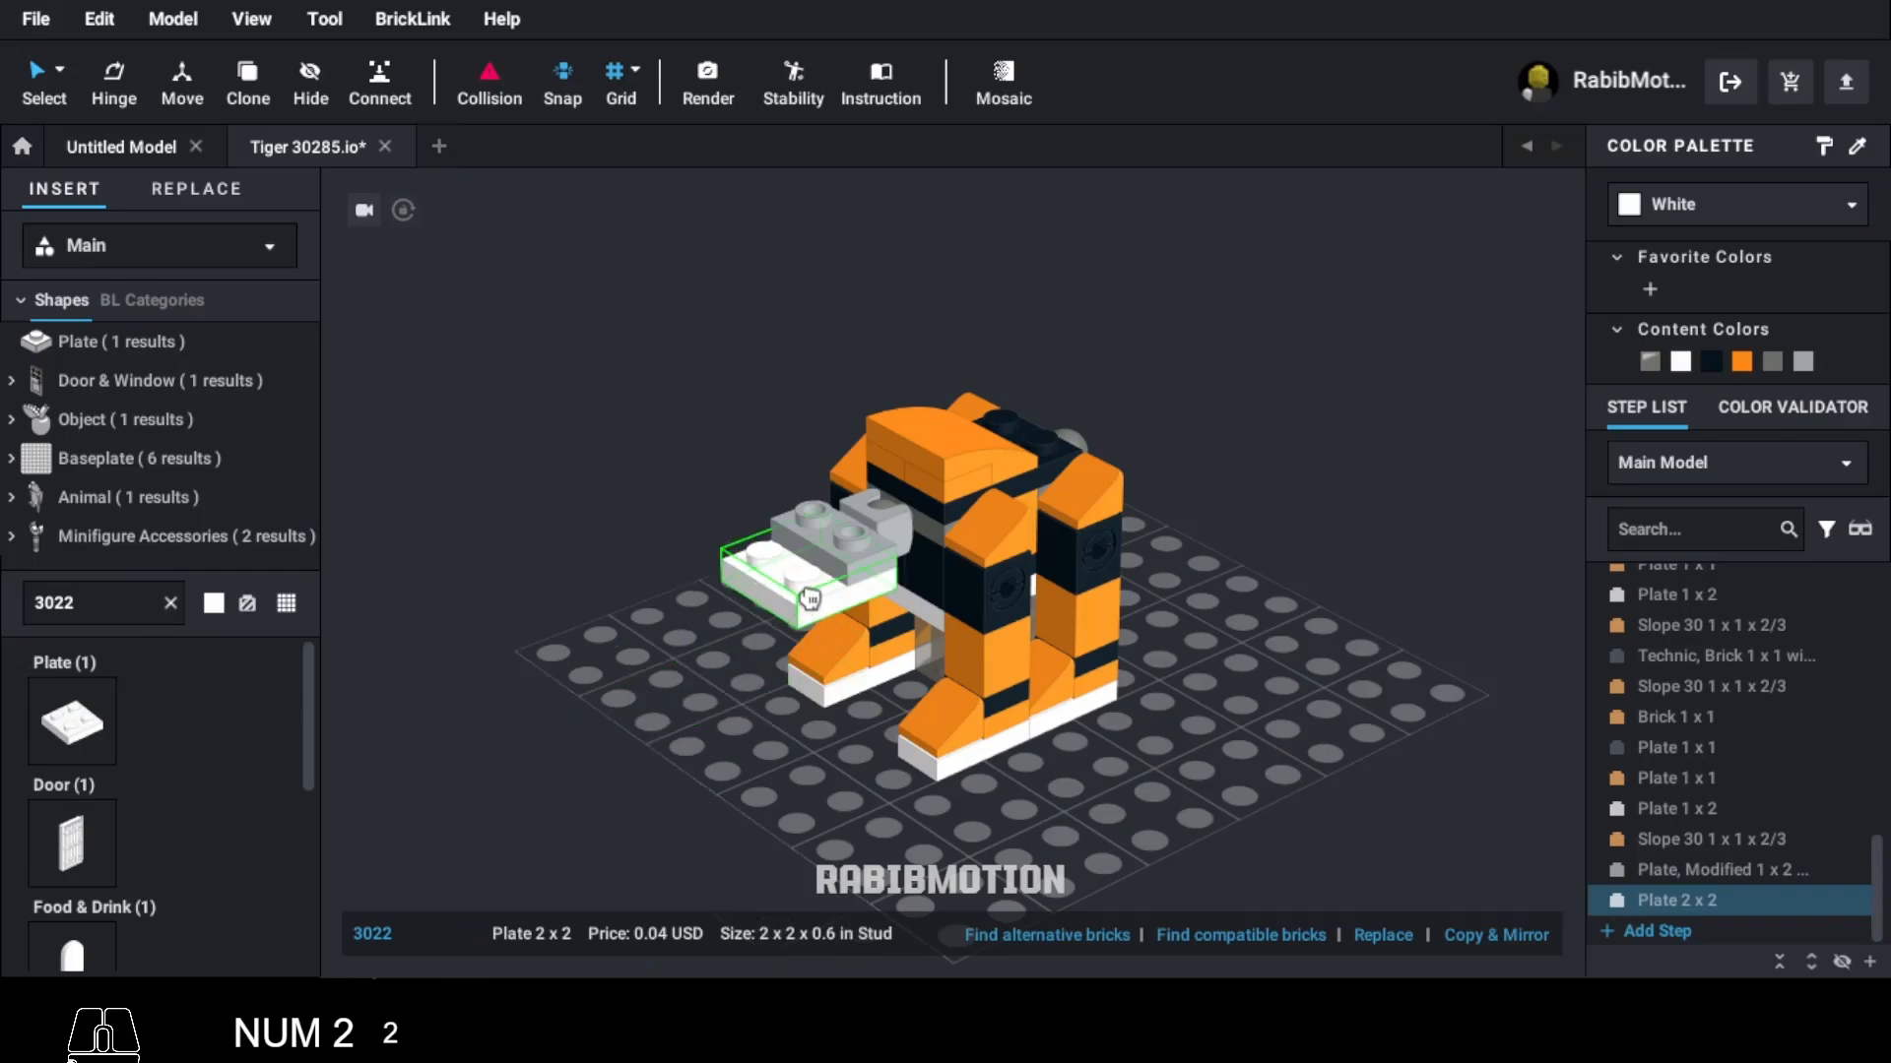
left_click(815, 591)
left_click(1742, 363)
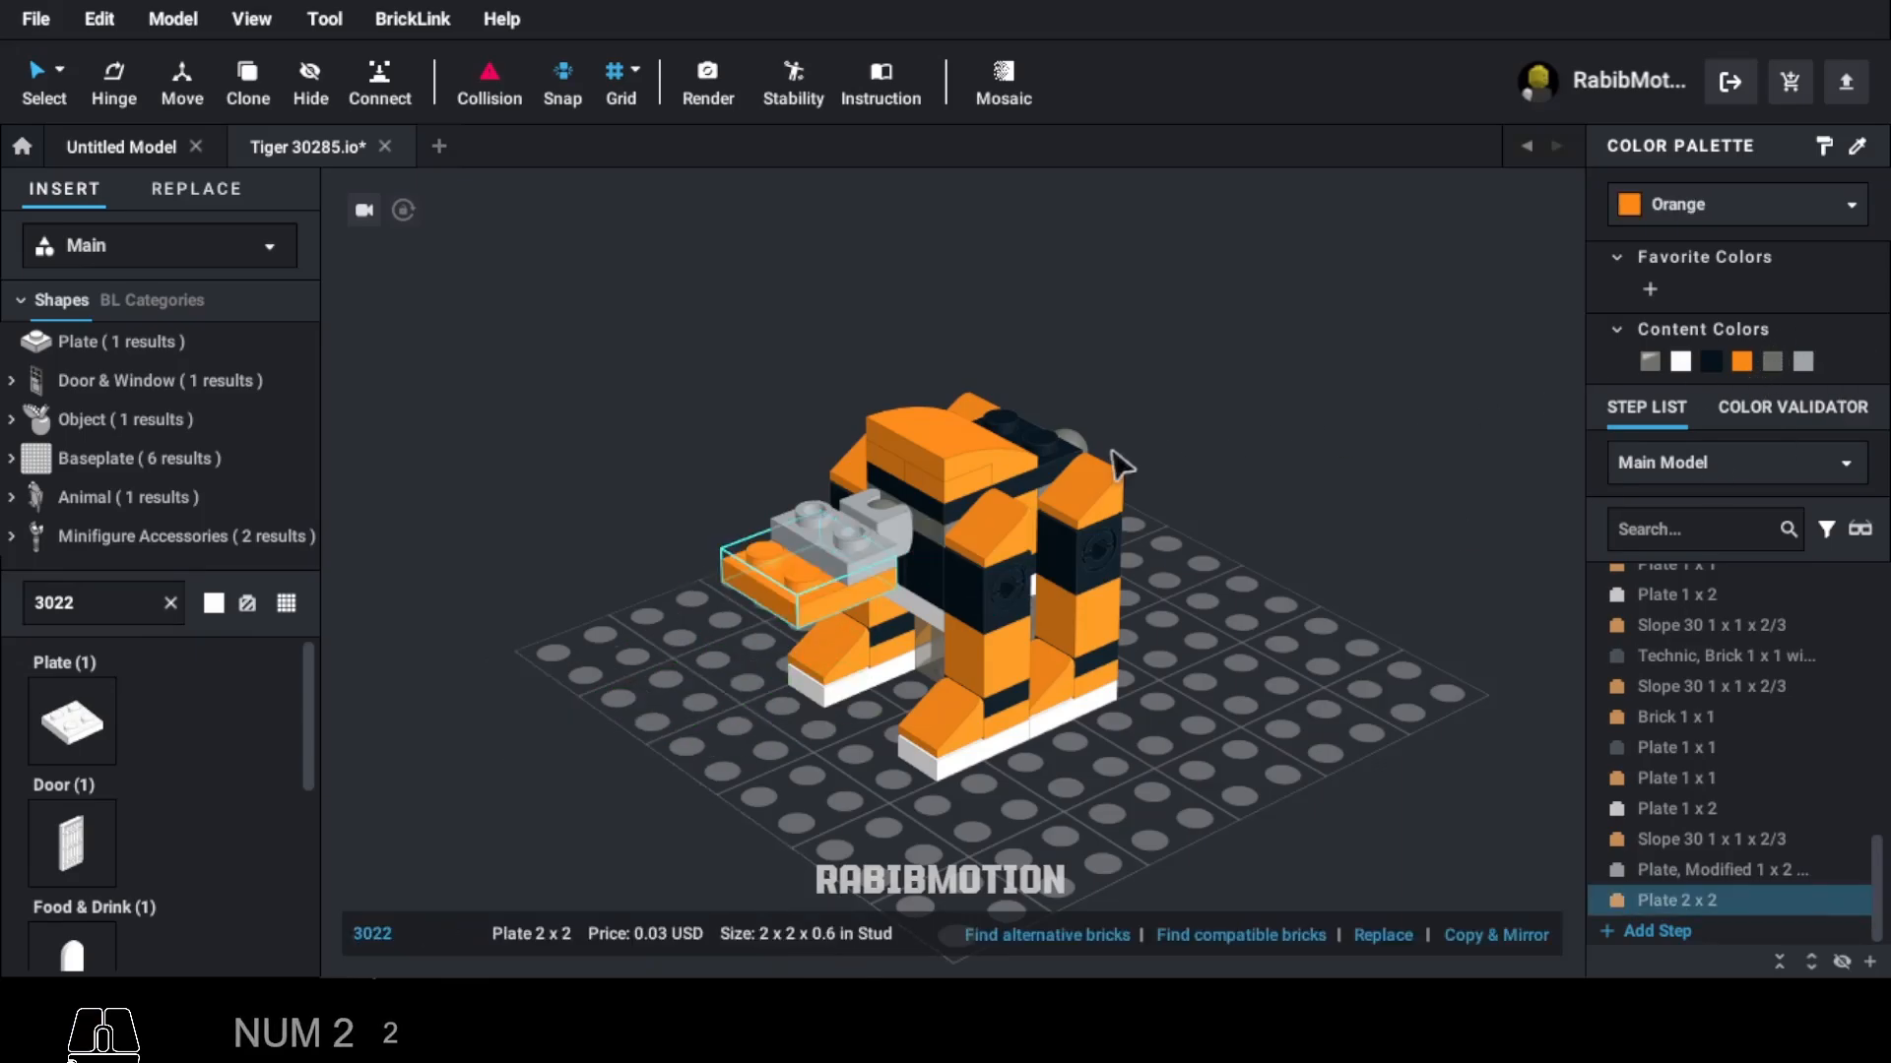
Step: Insert a white Plate, Round 1 x 1 (4073) on one exposed stud of the orange 2 x 2 plate and clone it onto the other
double_click(155, 600)
type("4073")
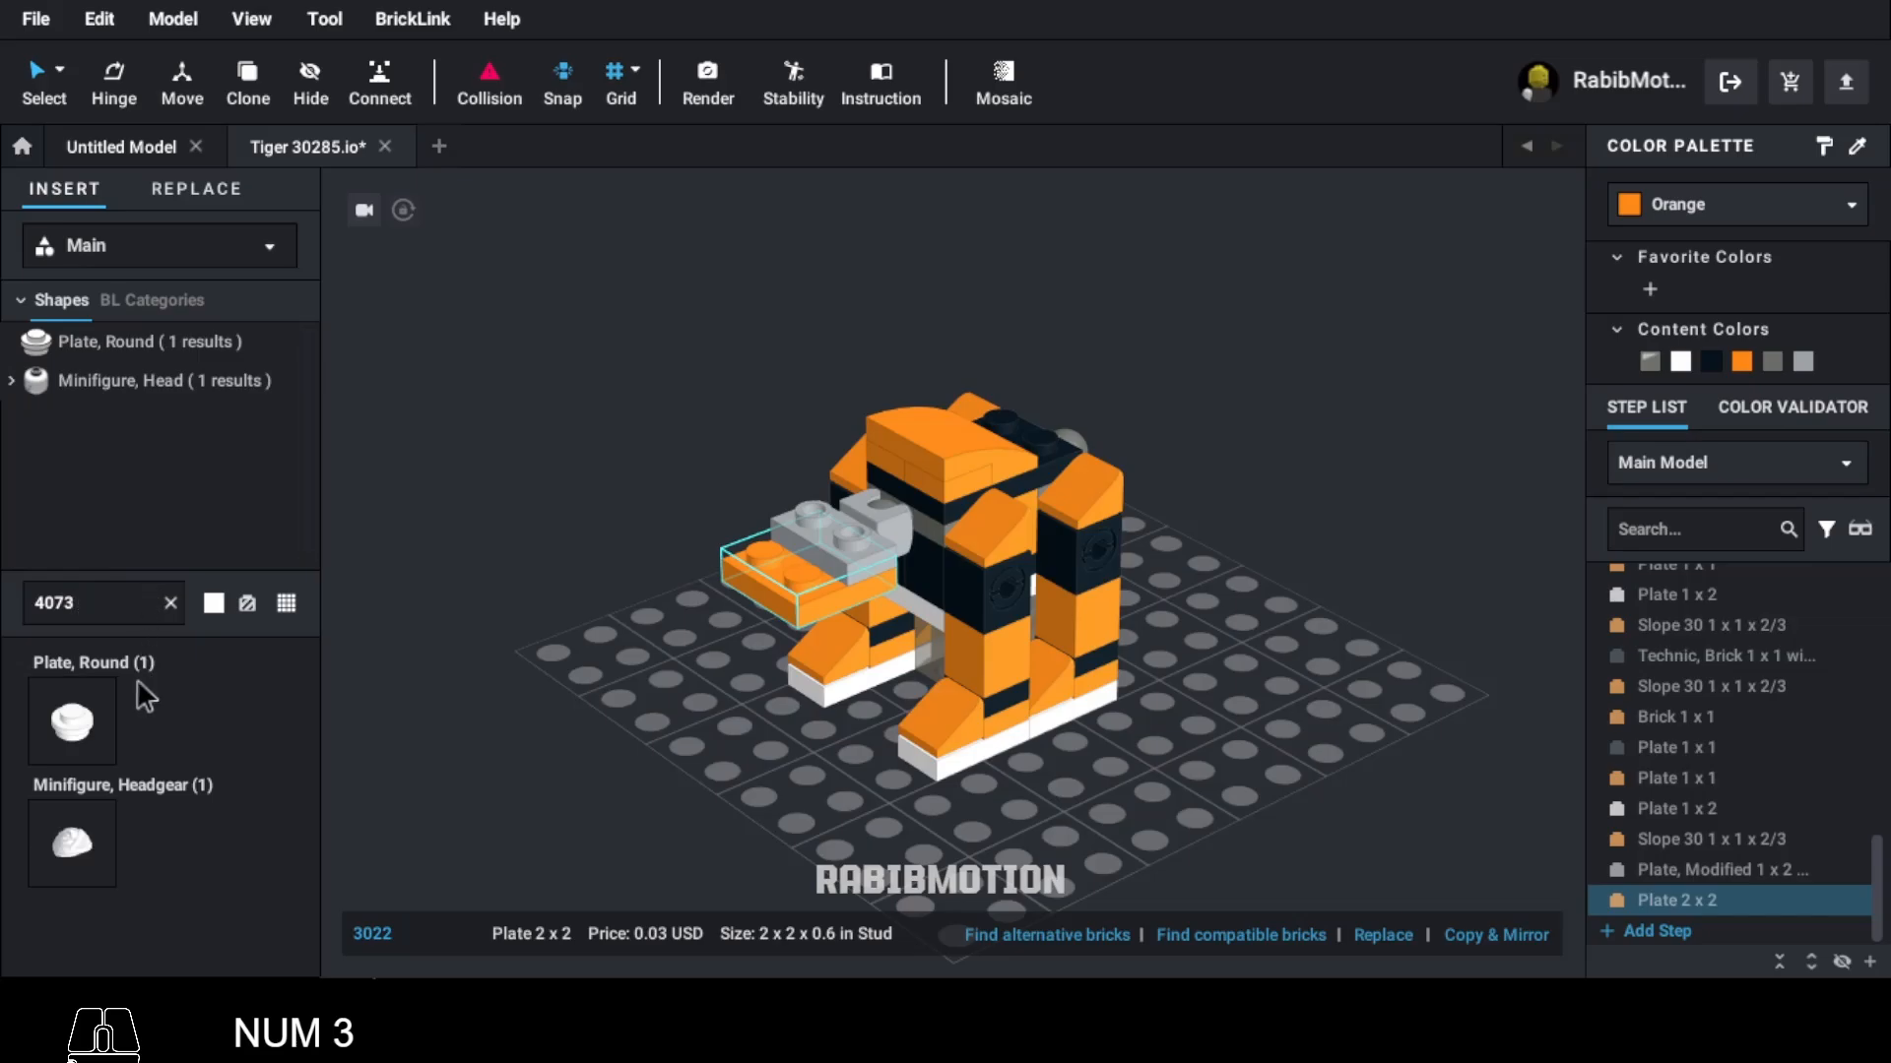
left_click(72, 721)
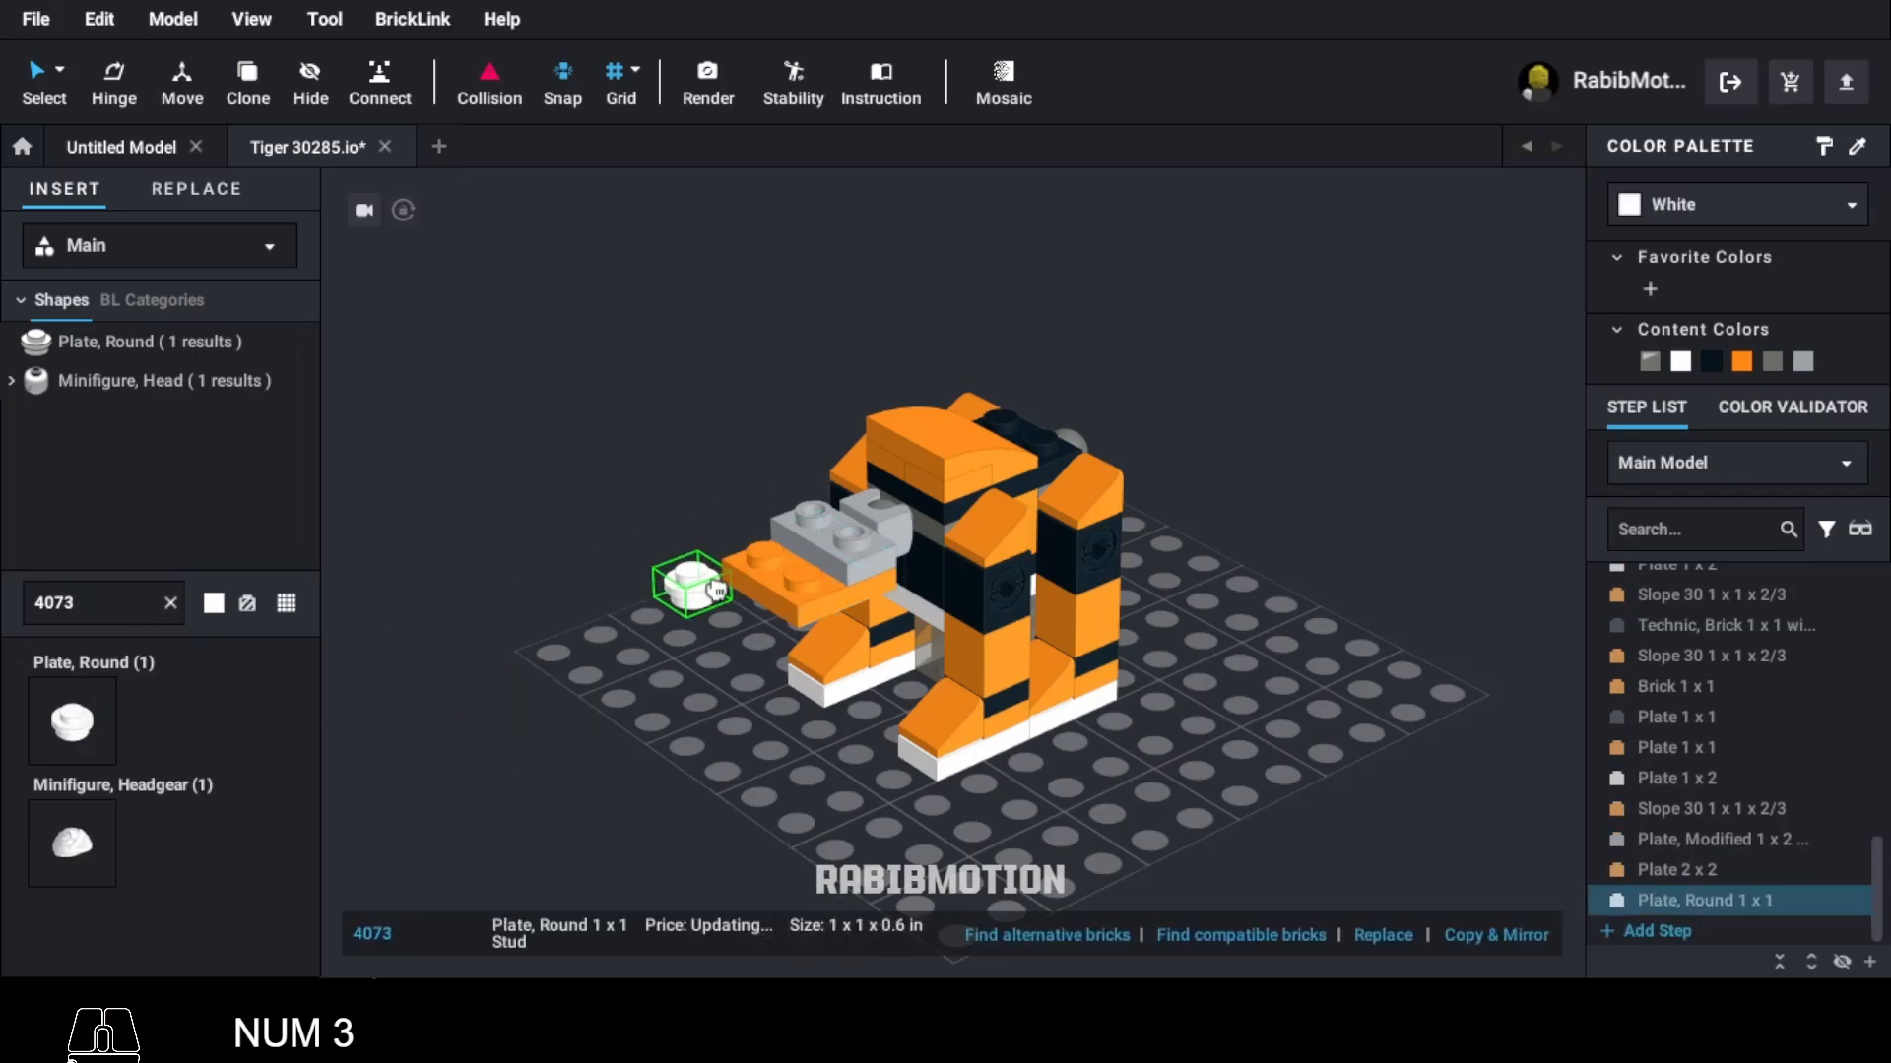
left_click(750, 559)
key("c")
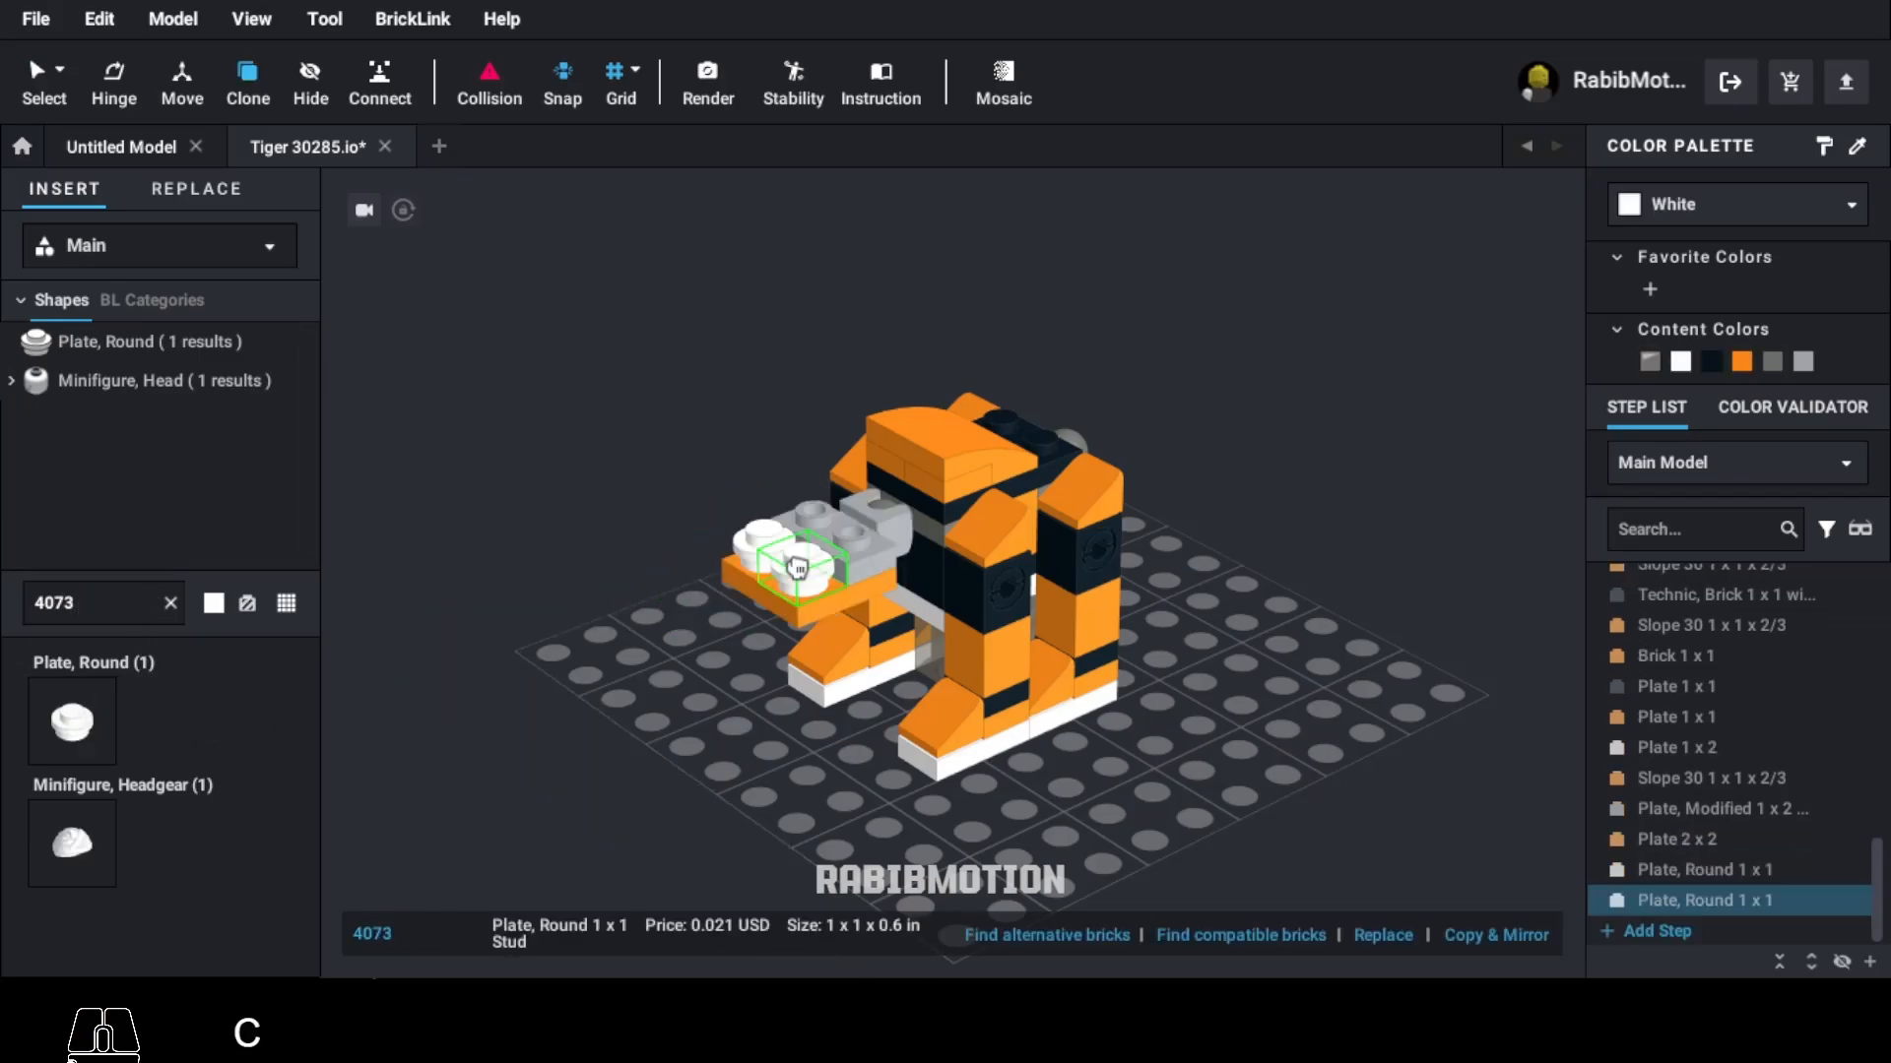
left_click(800, 571)
key("Escape")
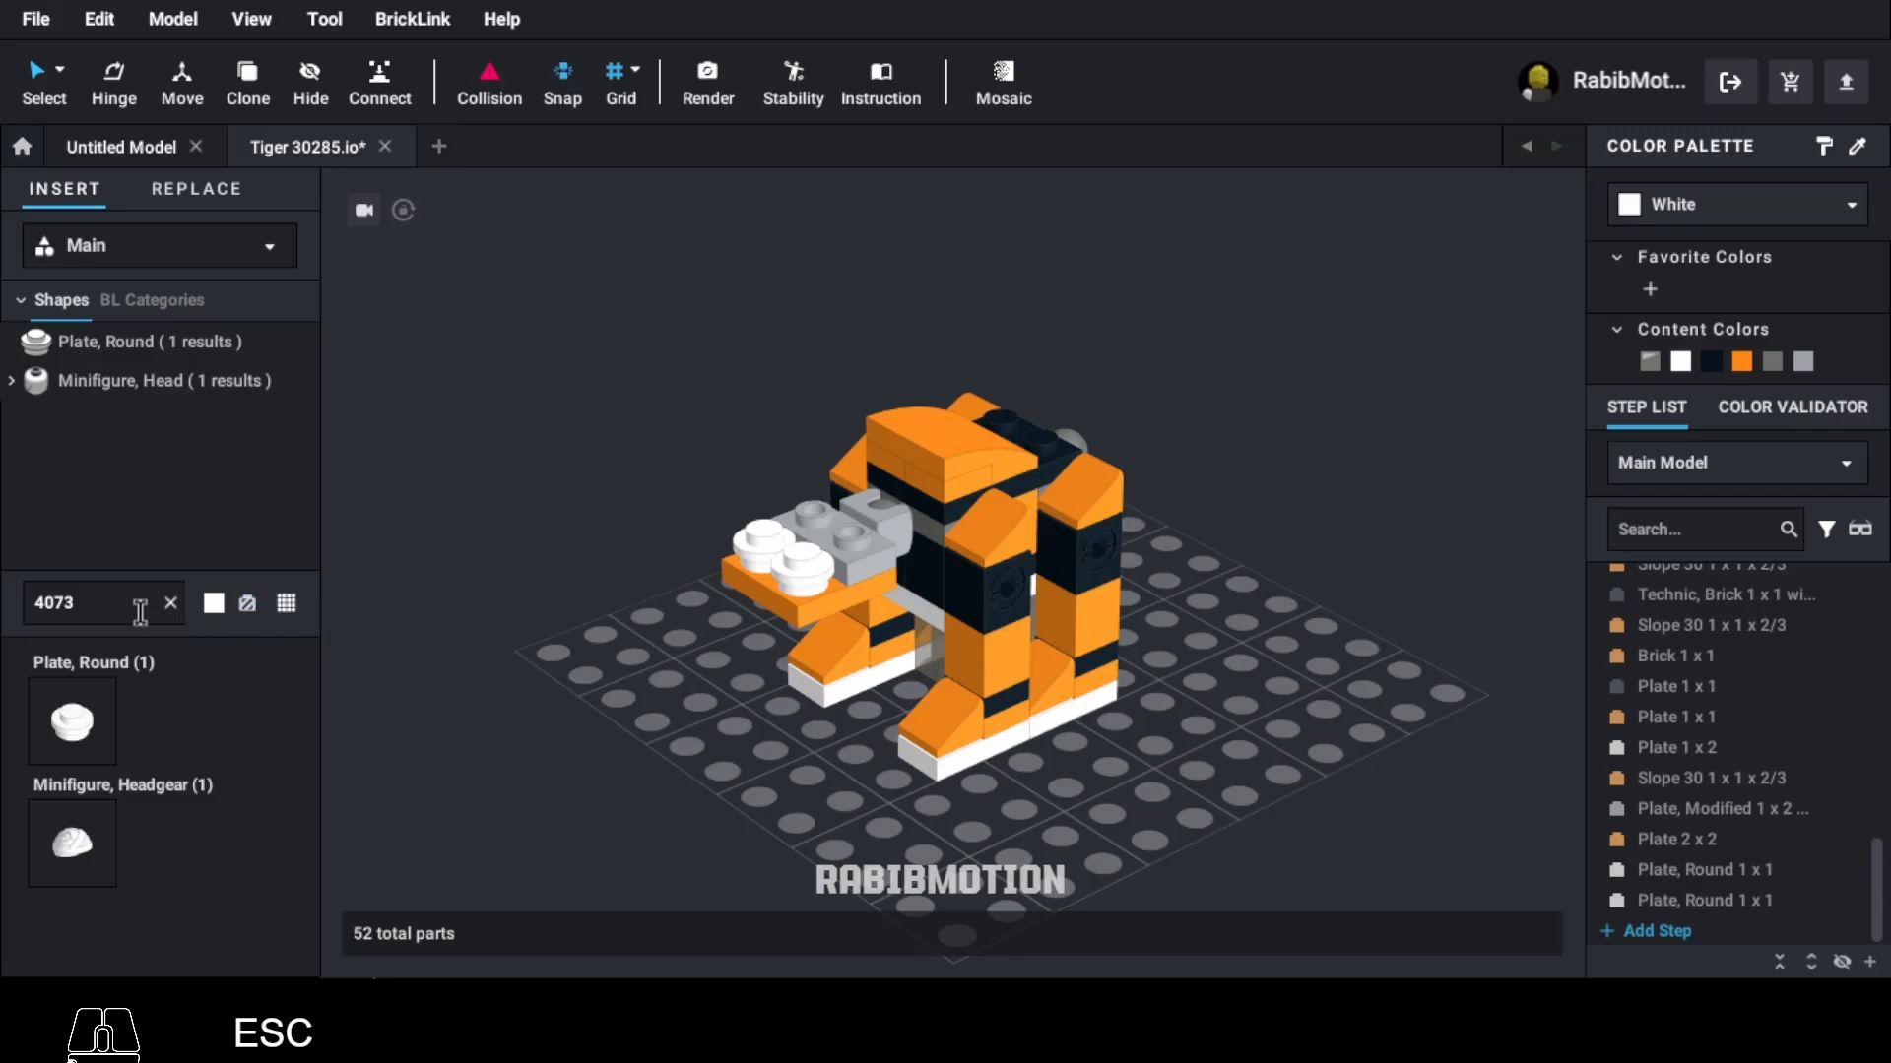
Step: Insert a Plate 1 x 4 (3710) crosswise on the gray socket plate, color it Orange, and clone it directly on top
type("37")
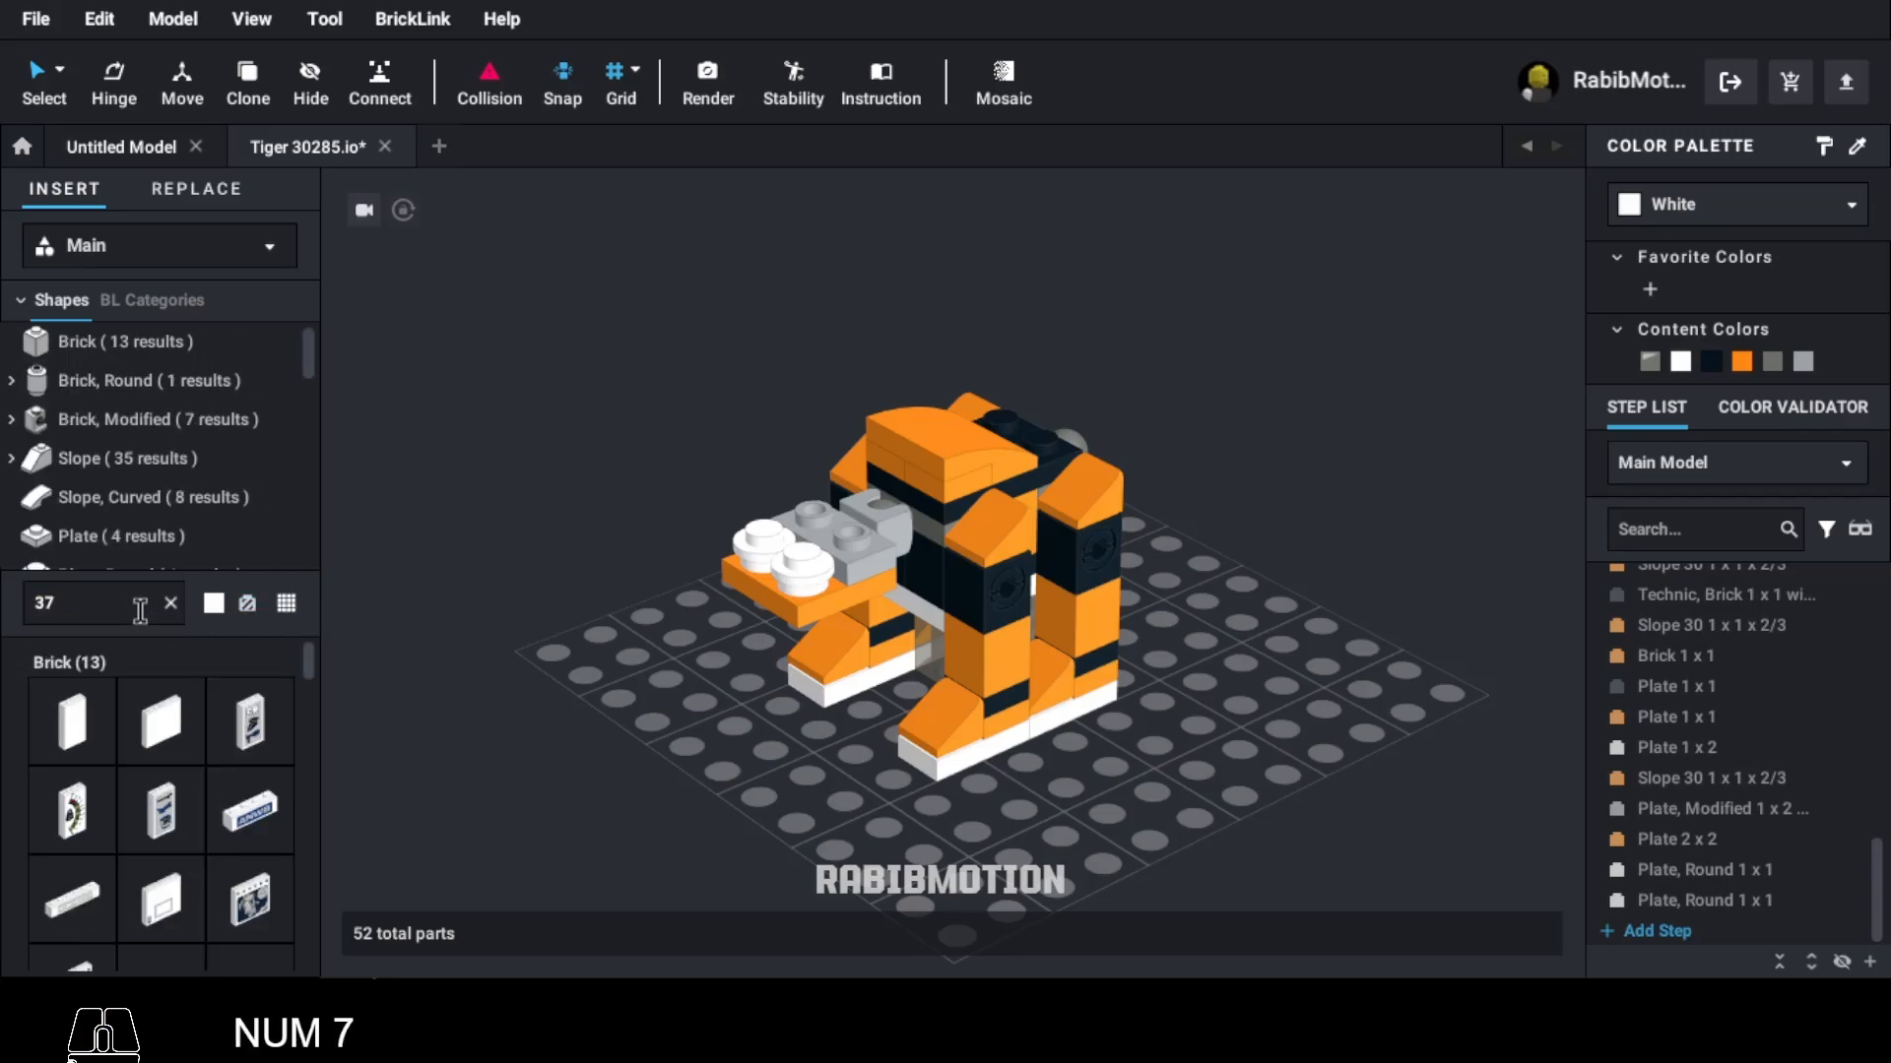
type("10")
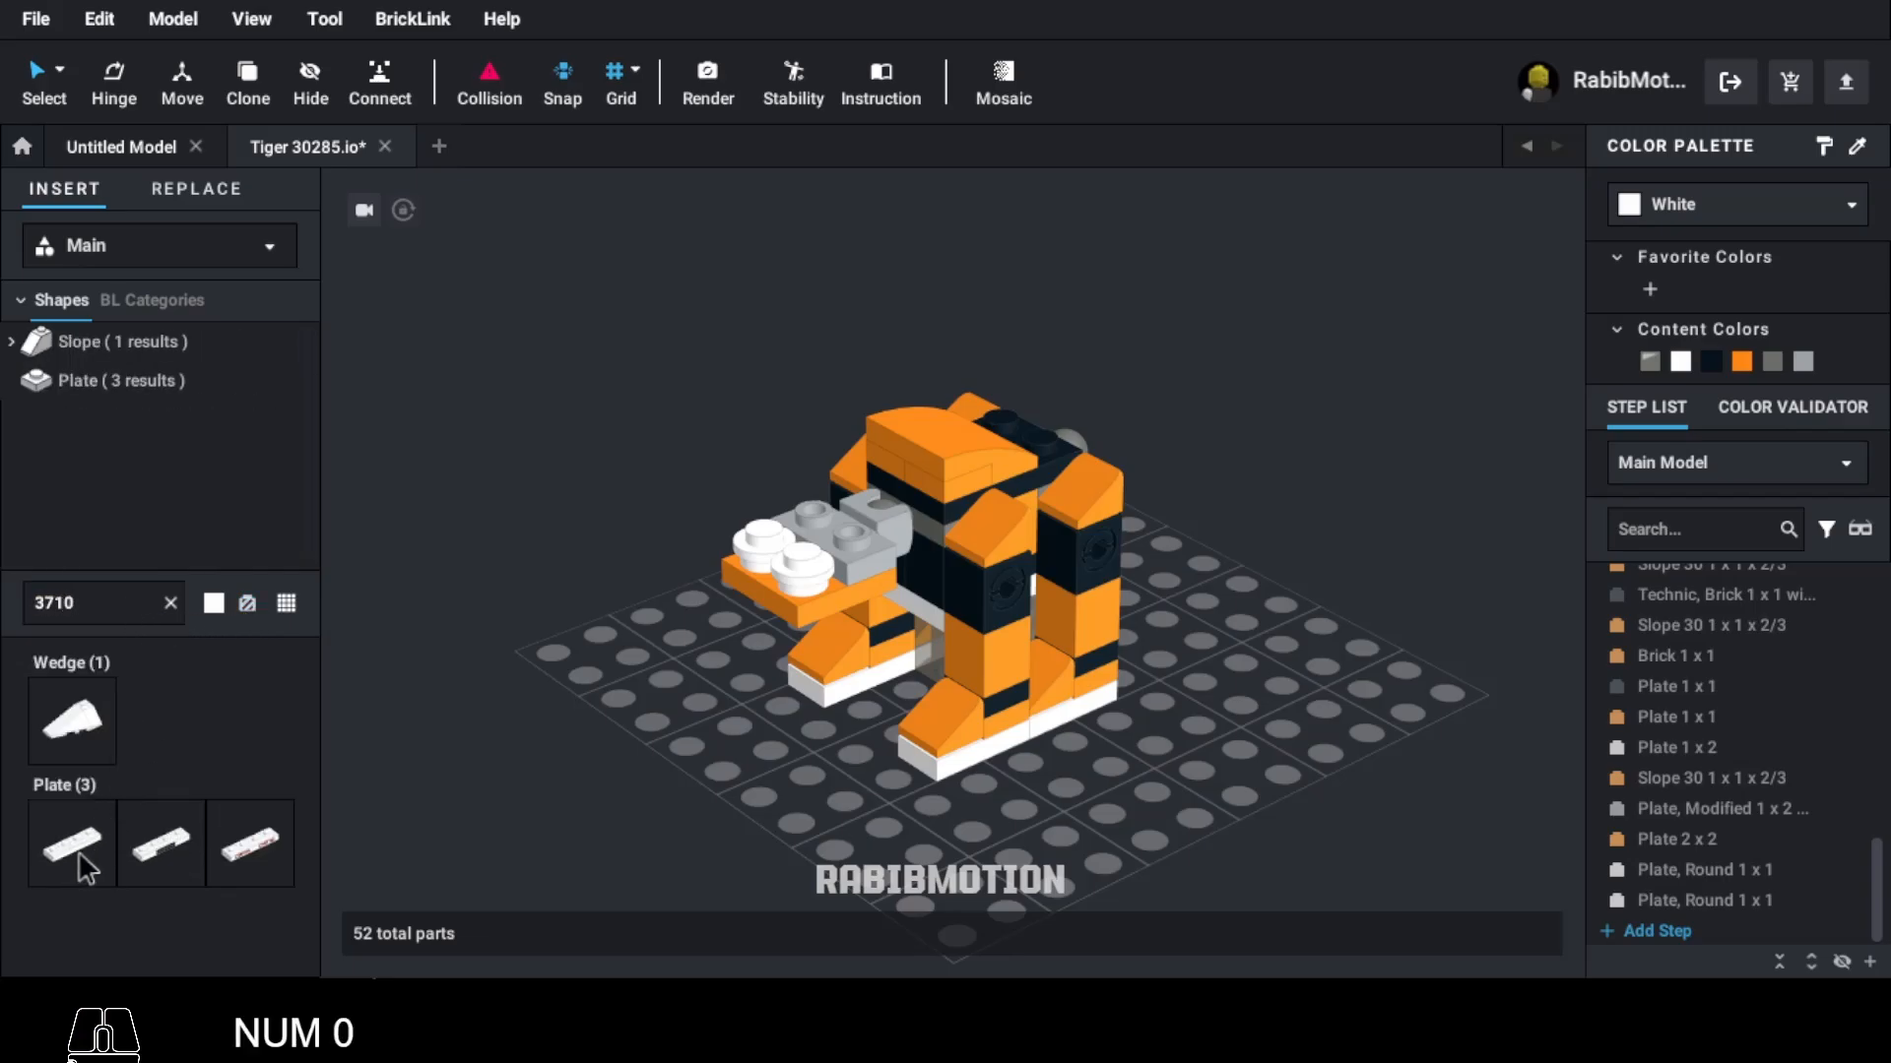
left_click_drag(79, 851, 832, 507)
key("Right")
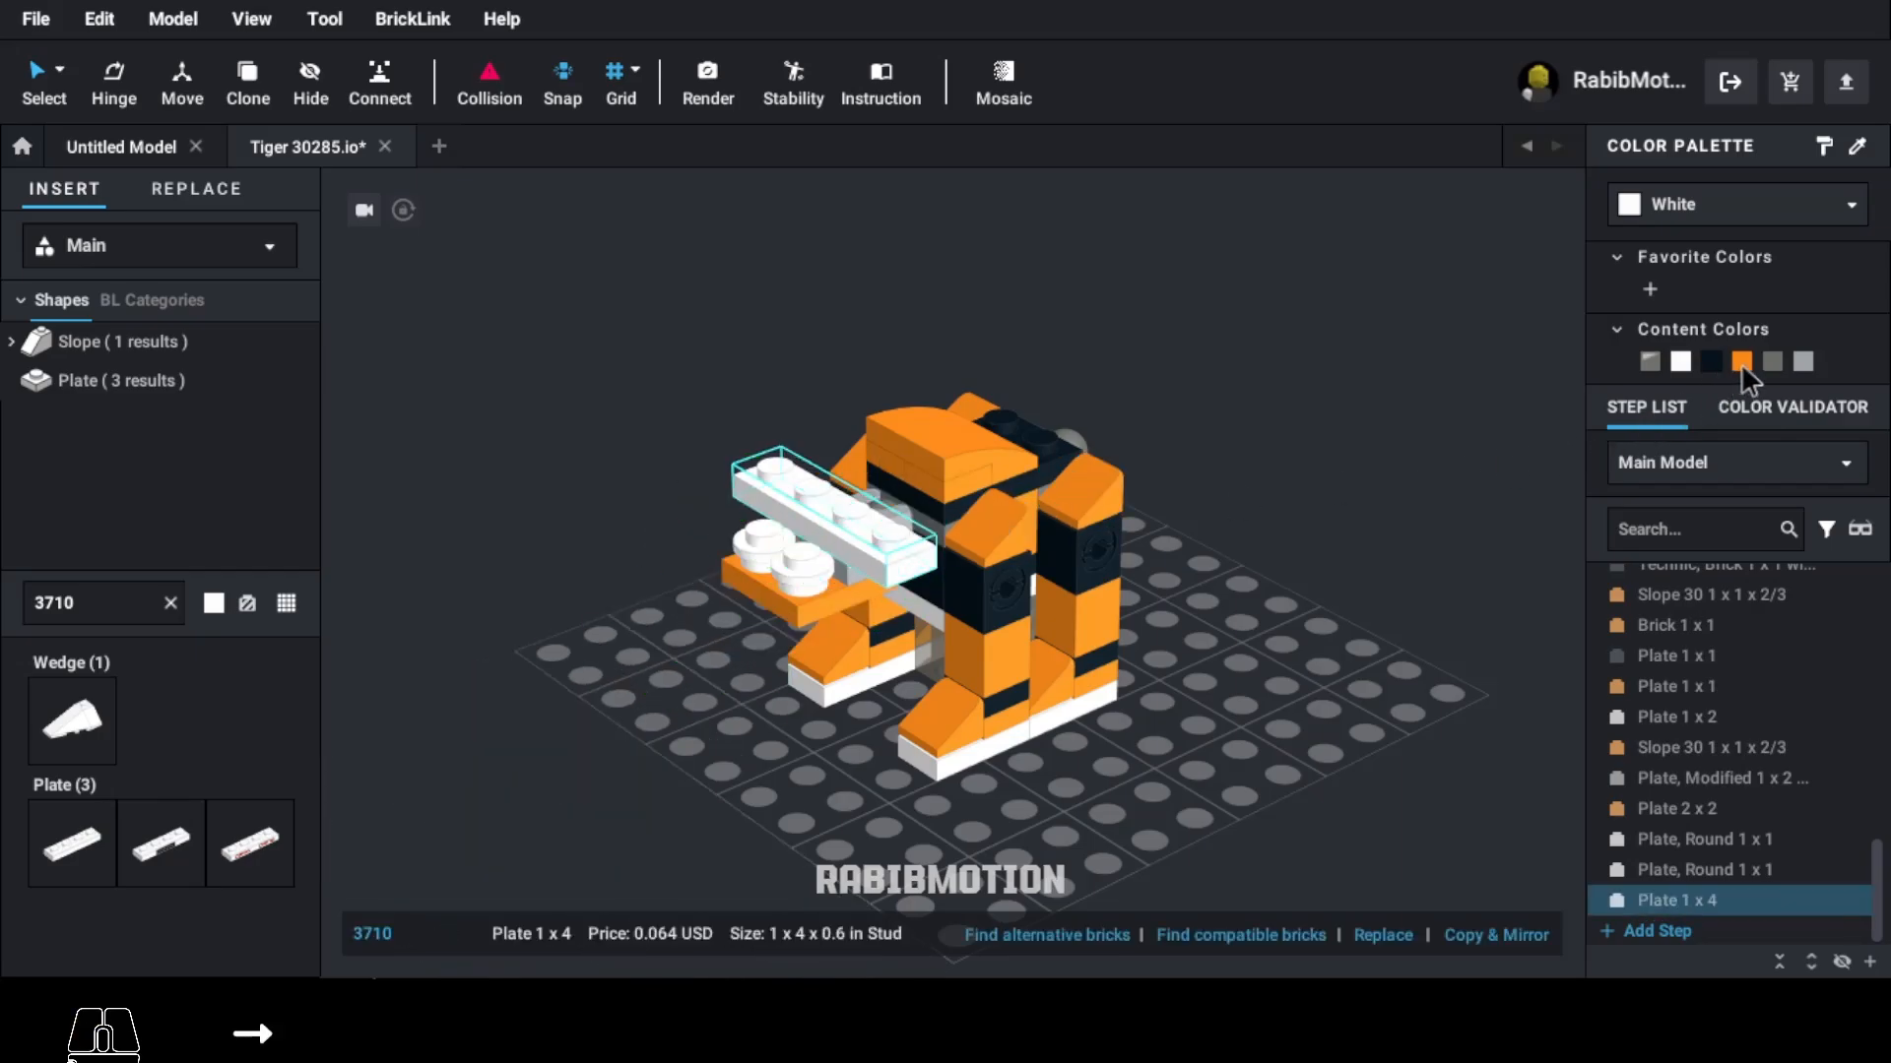
left_click(1741, 363)
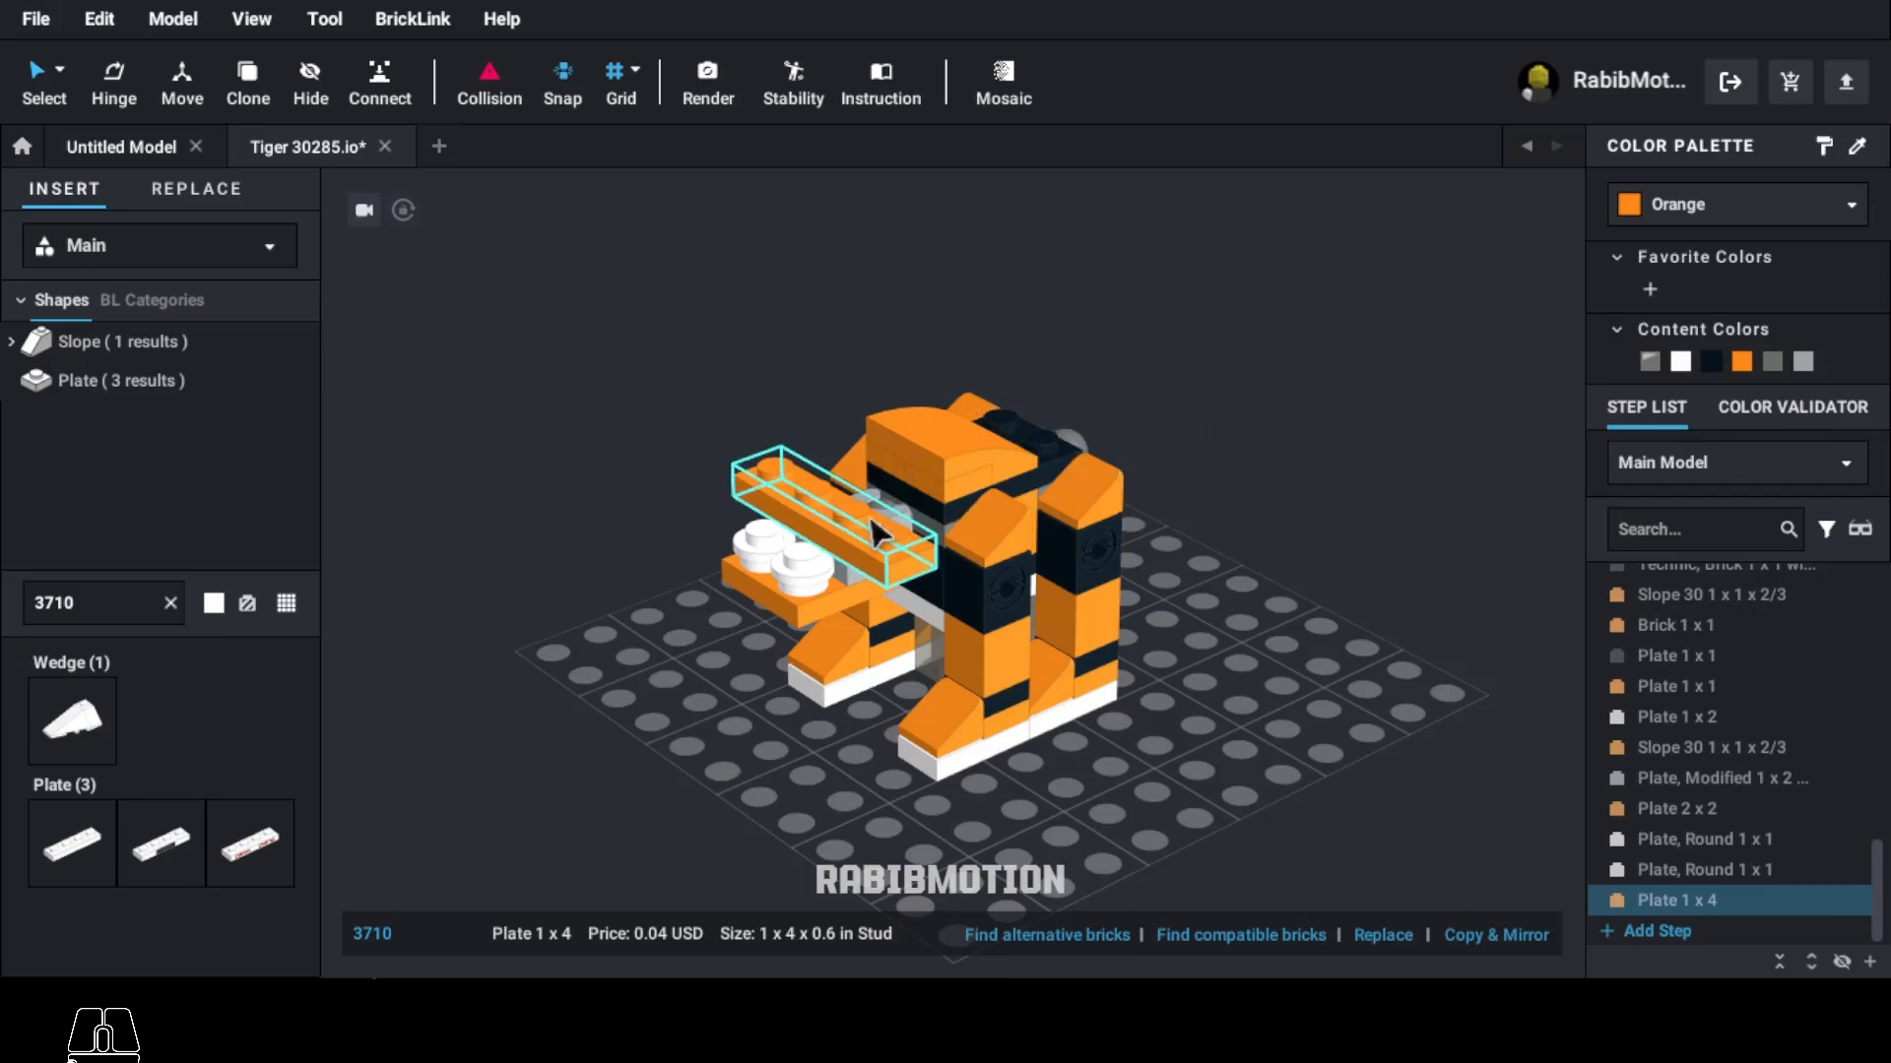
key("c")
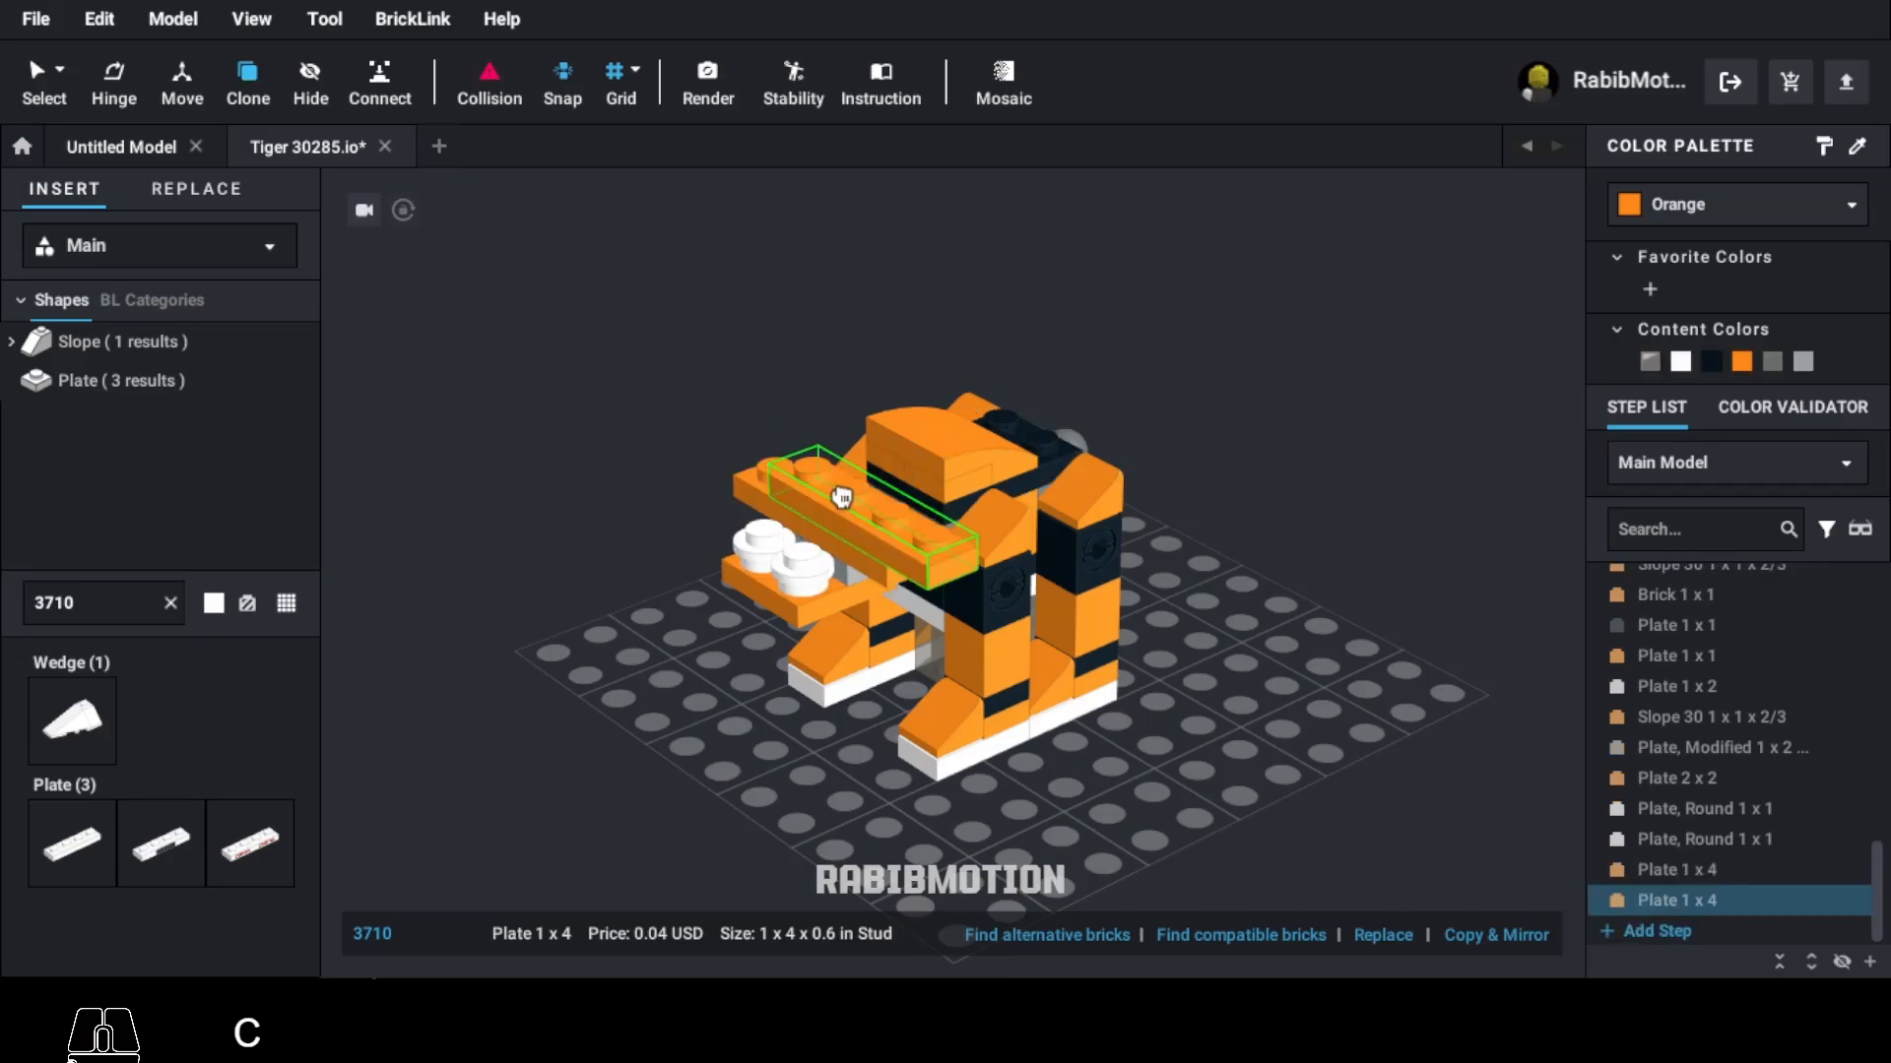
key("Escape")
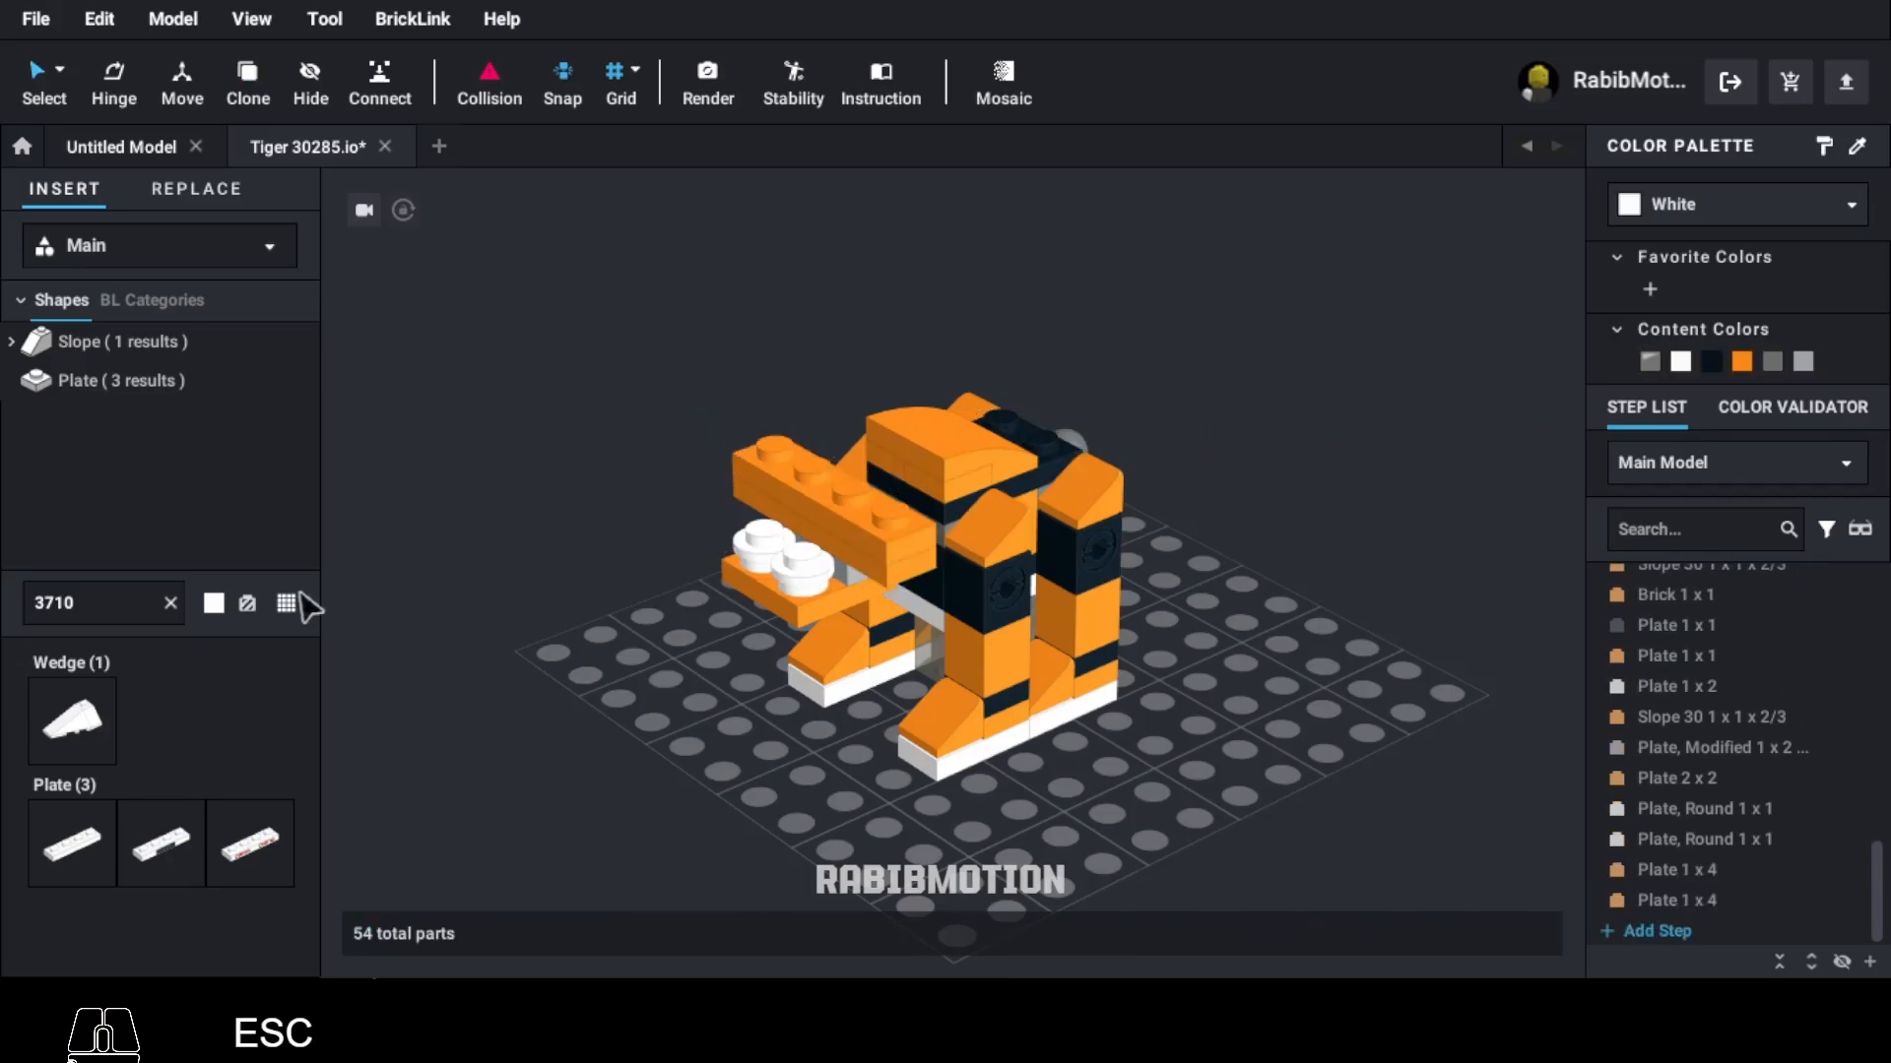
Step: Insert a 1 x 1 U-clip plate (4085b) on a white round plate with its clip facing forward, color it Black, and clone it onto the other
type("4085b")
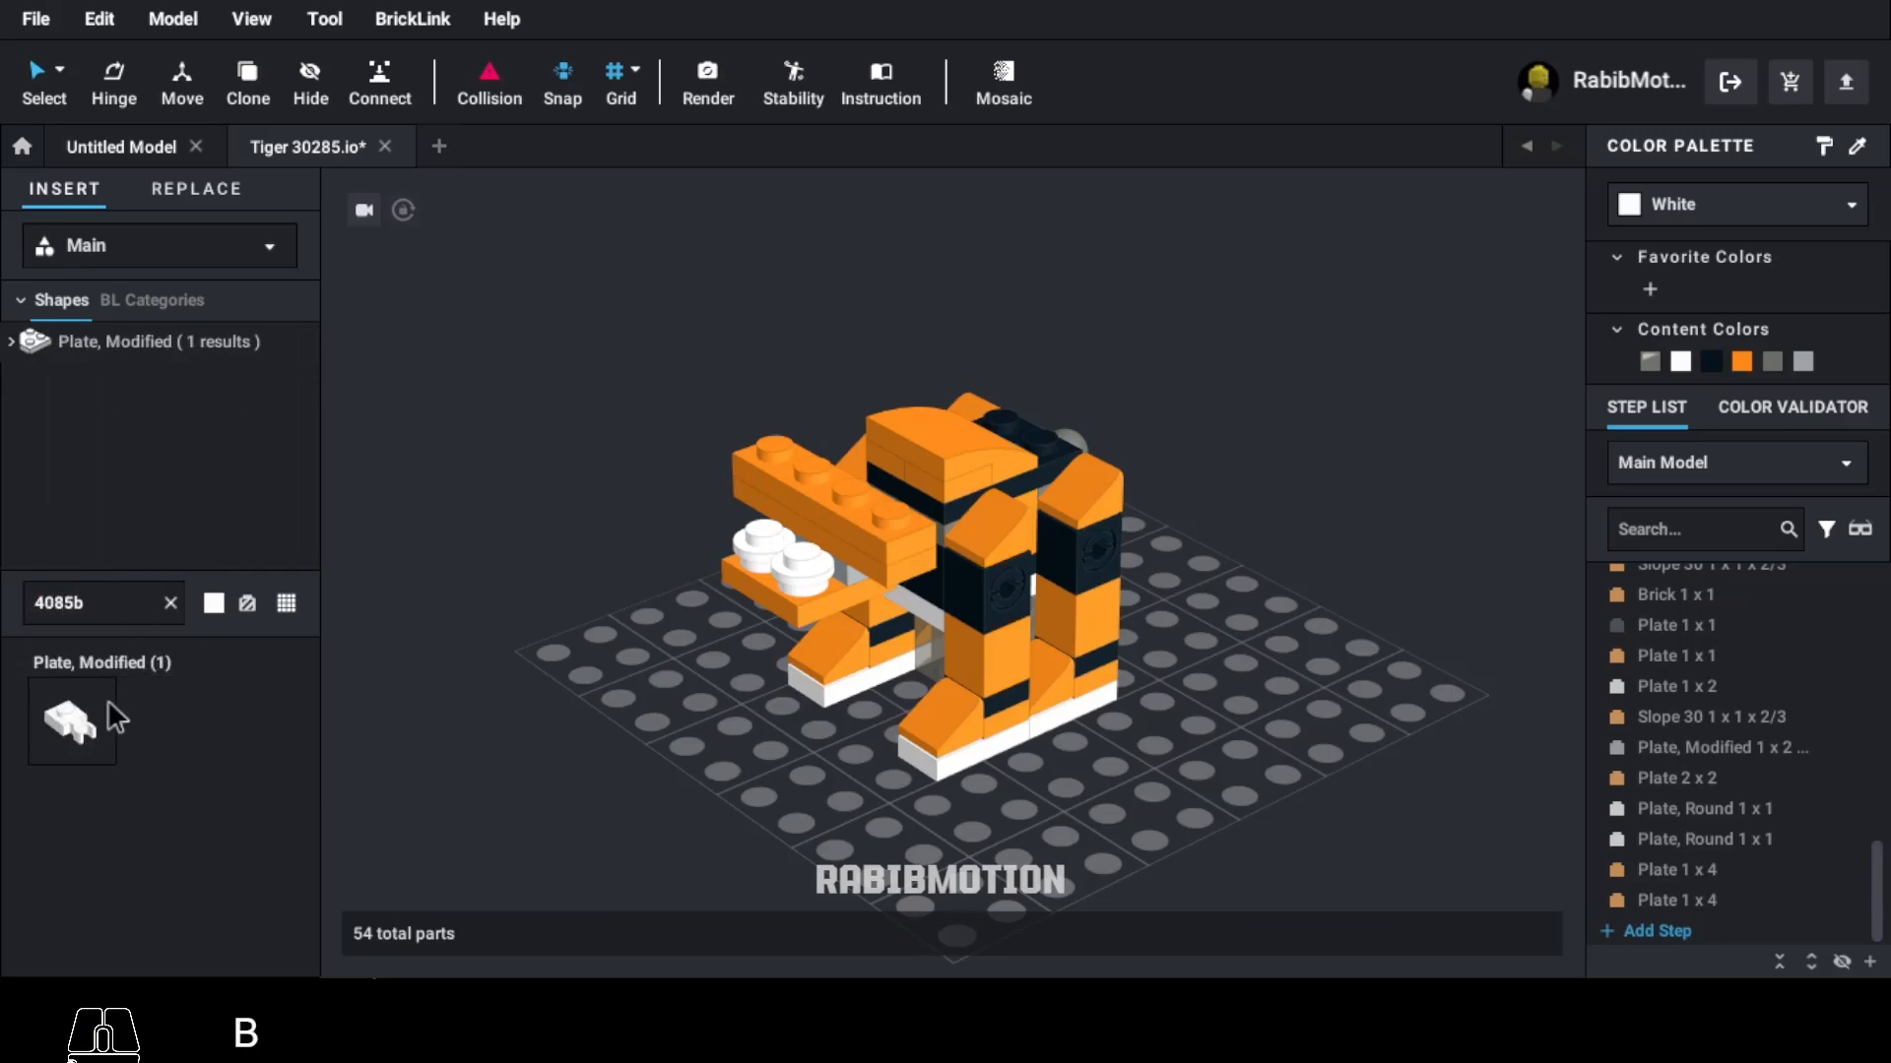
left_click(111, 717)
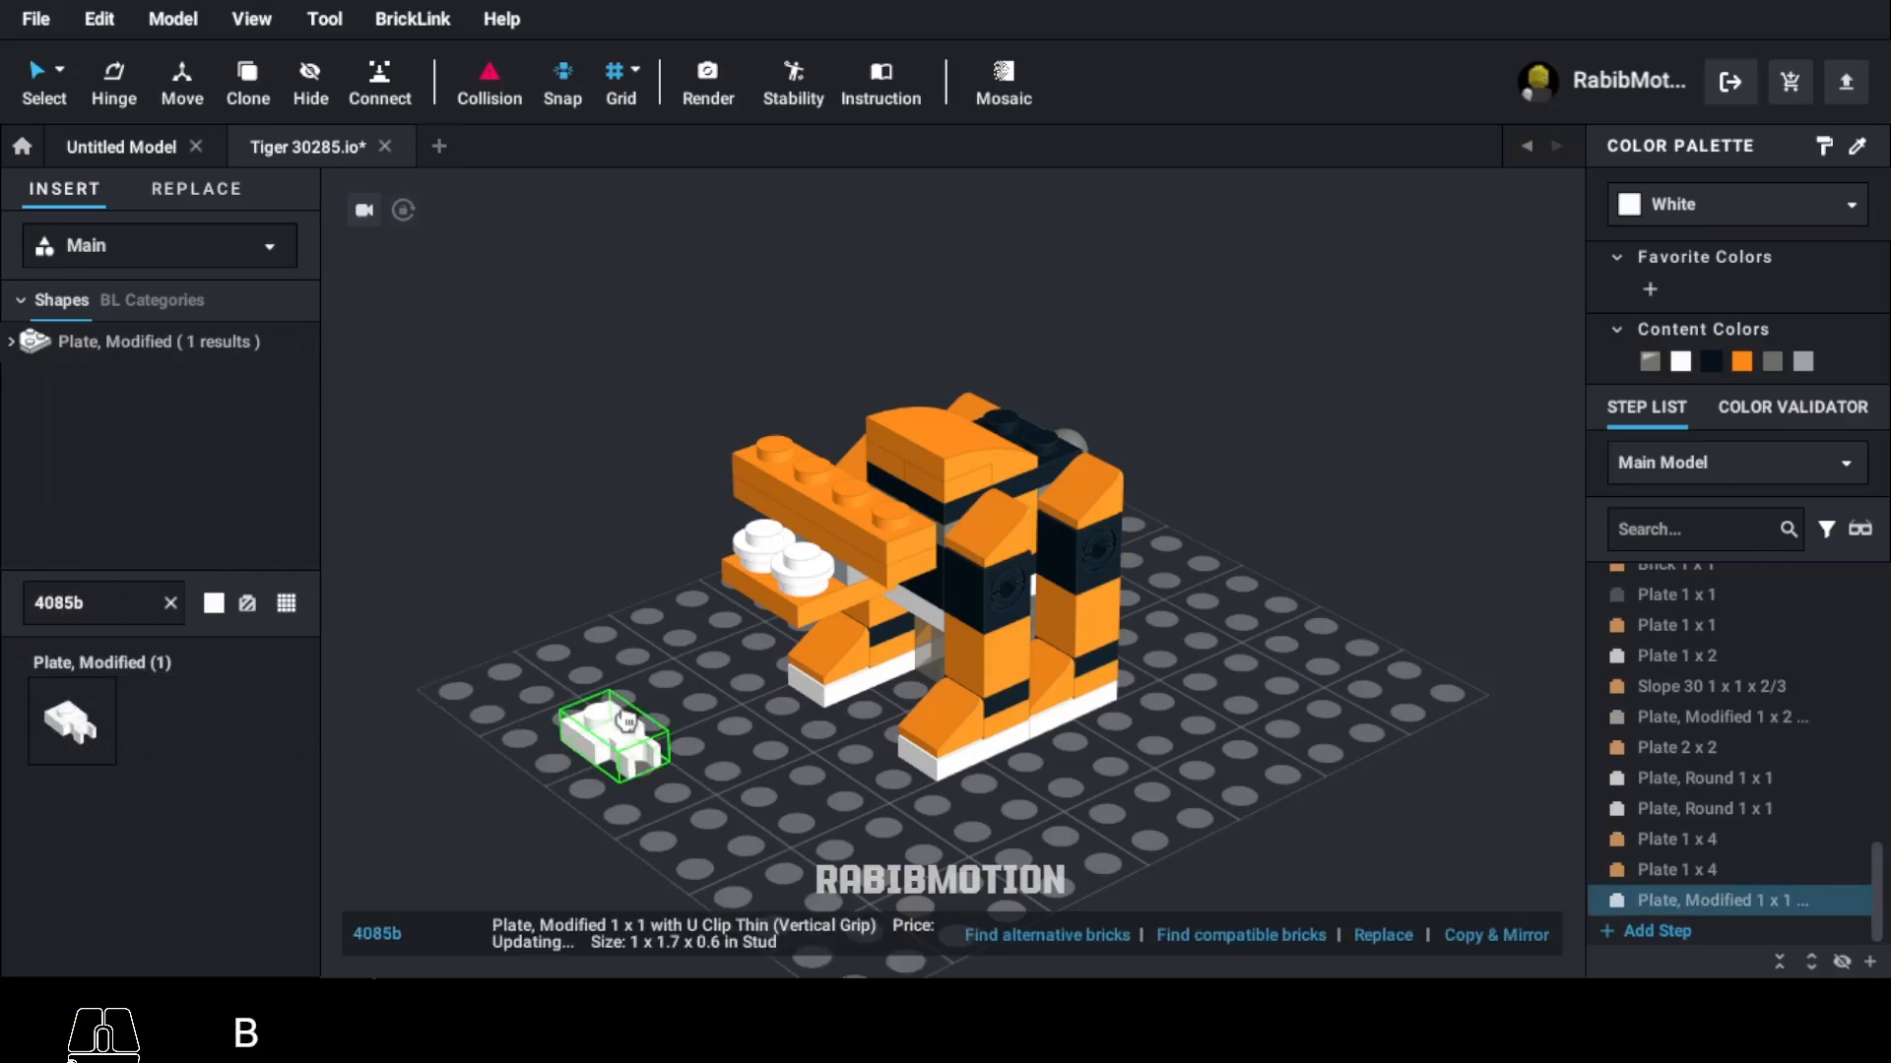
key("Right")
left_click(756, 524)
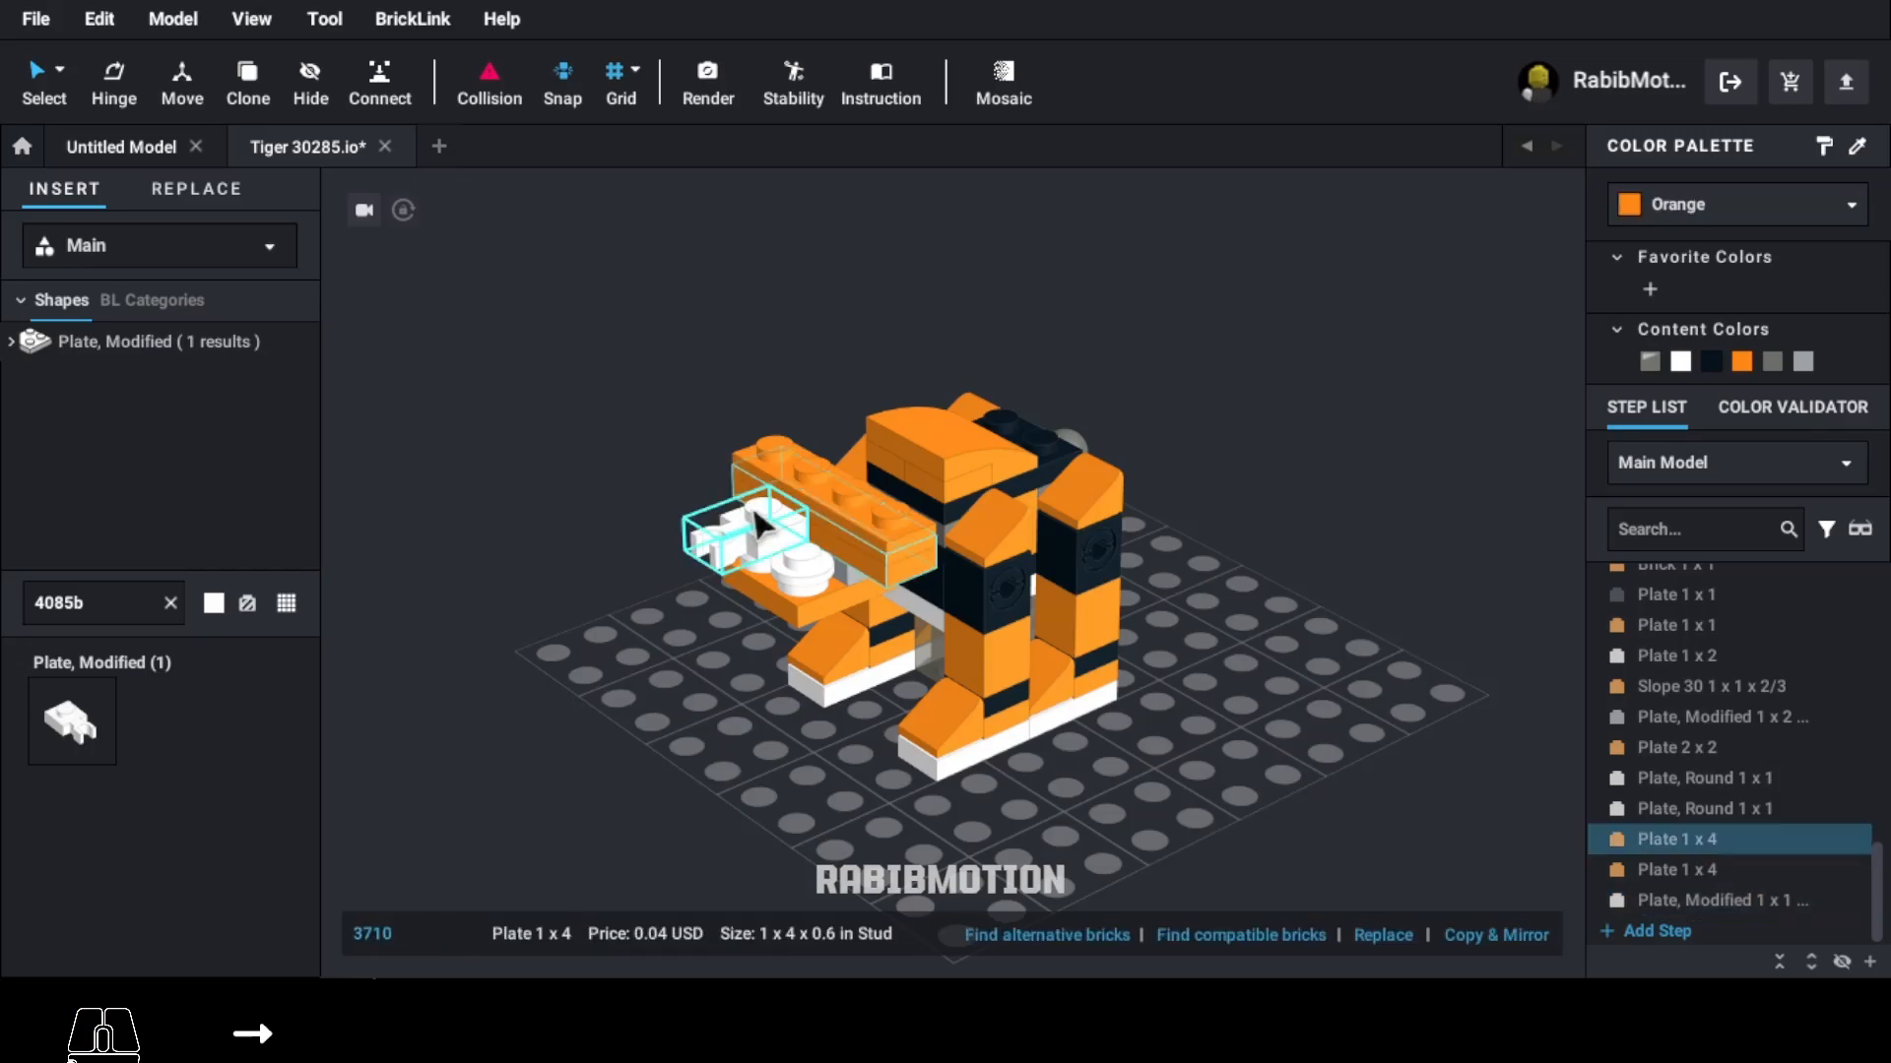
left_click(1712, 362)
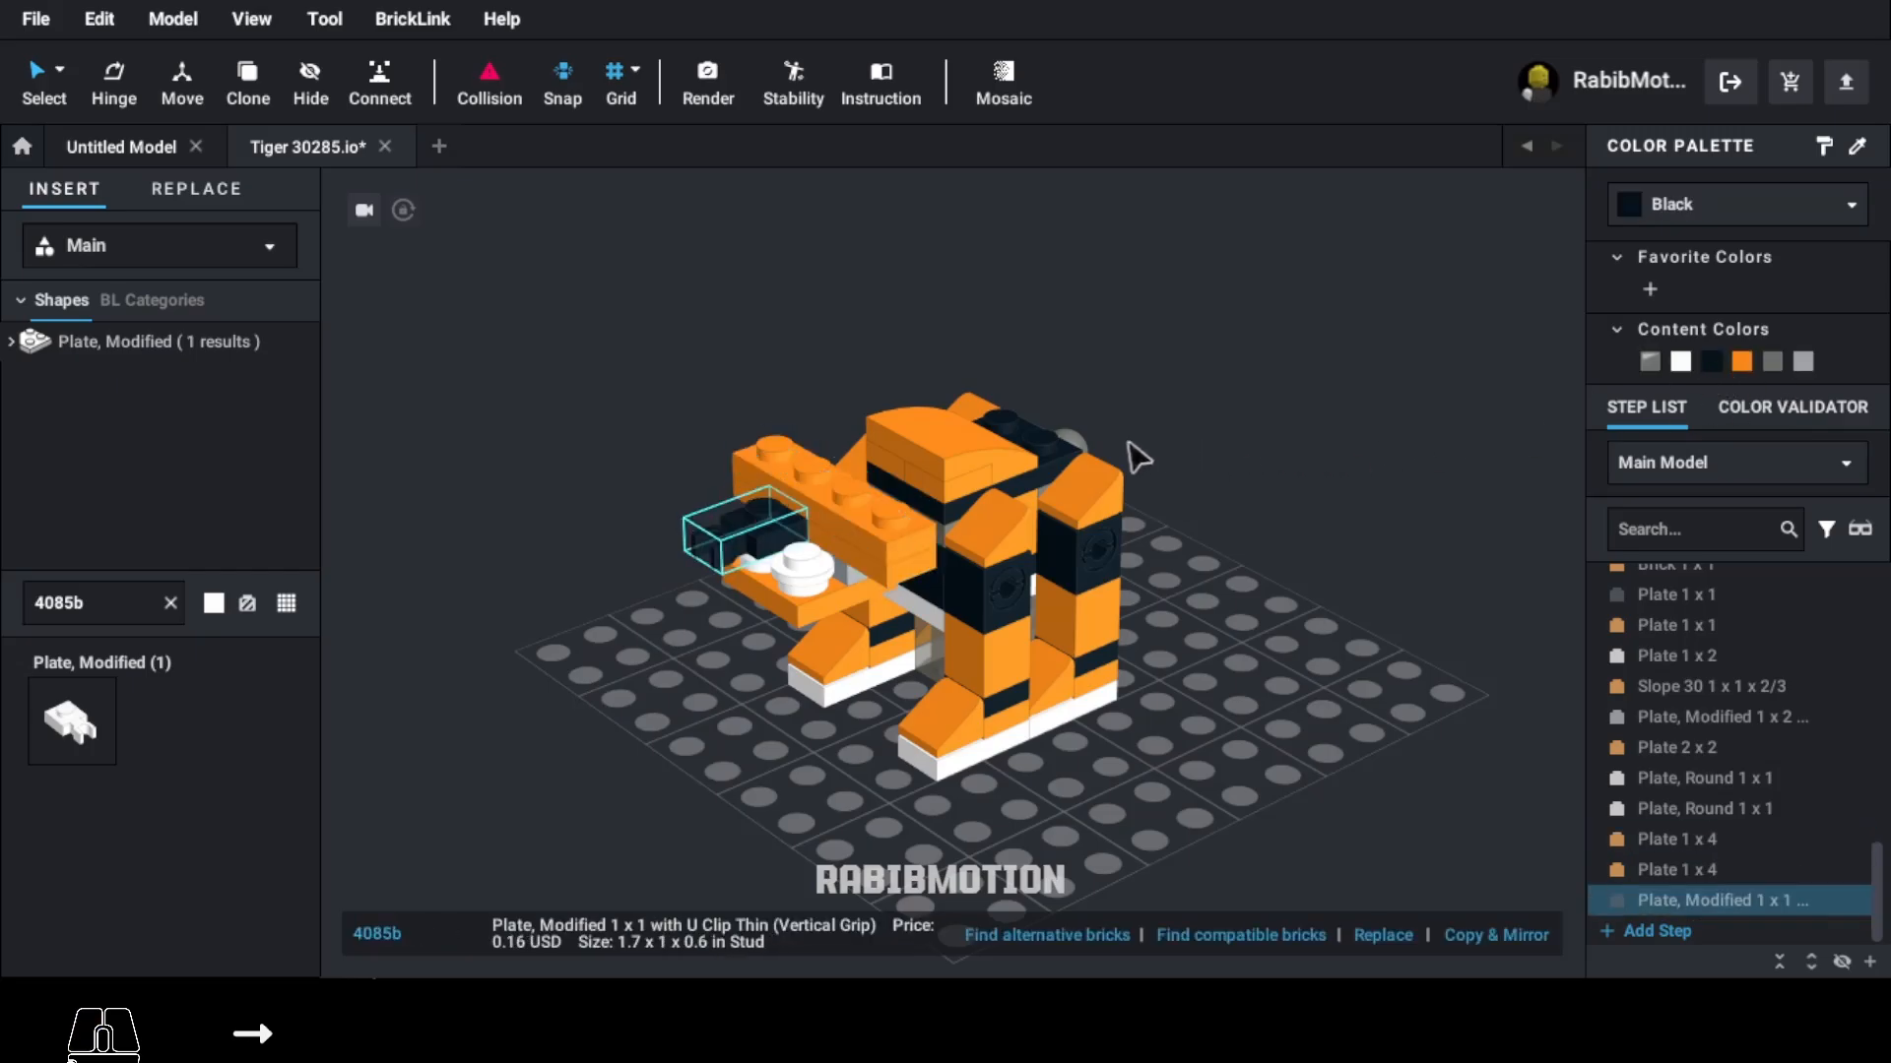
key("c")
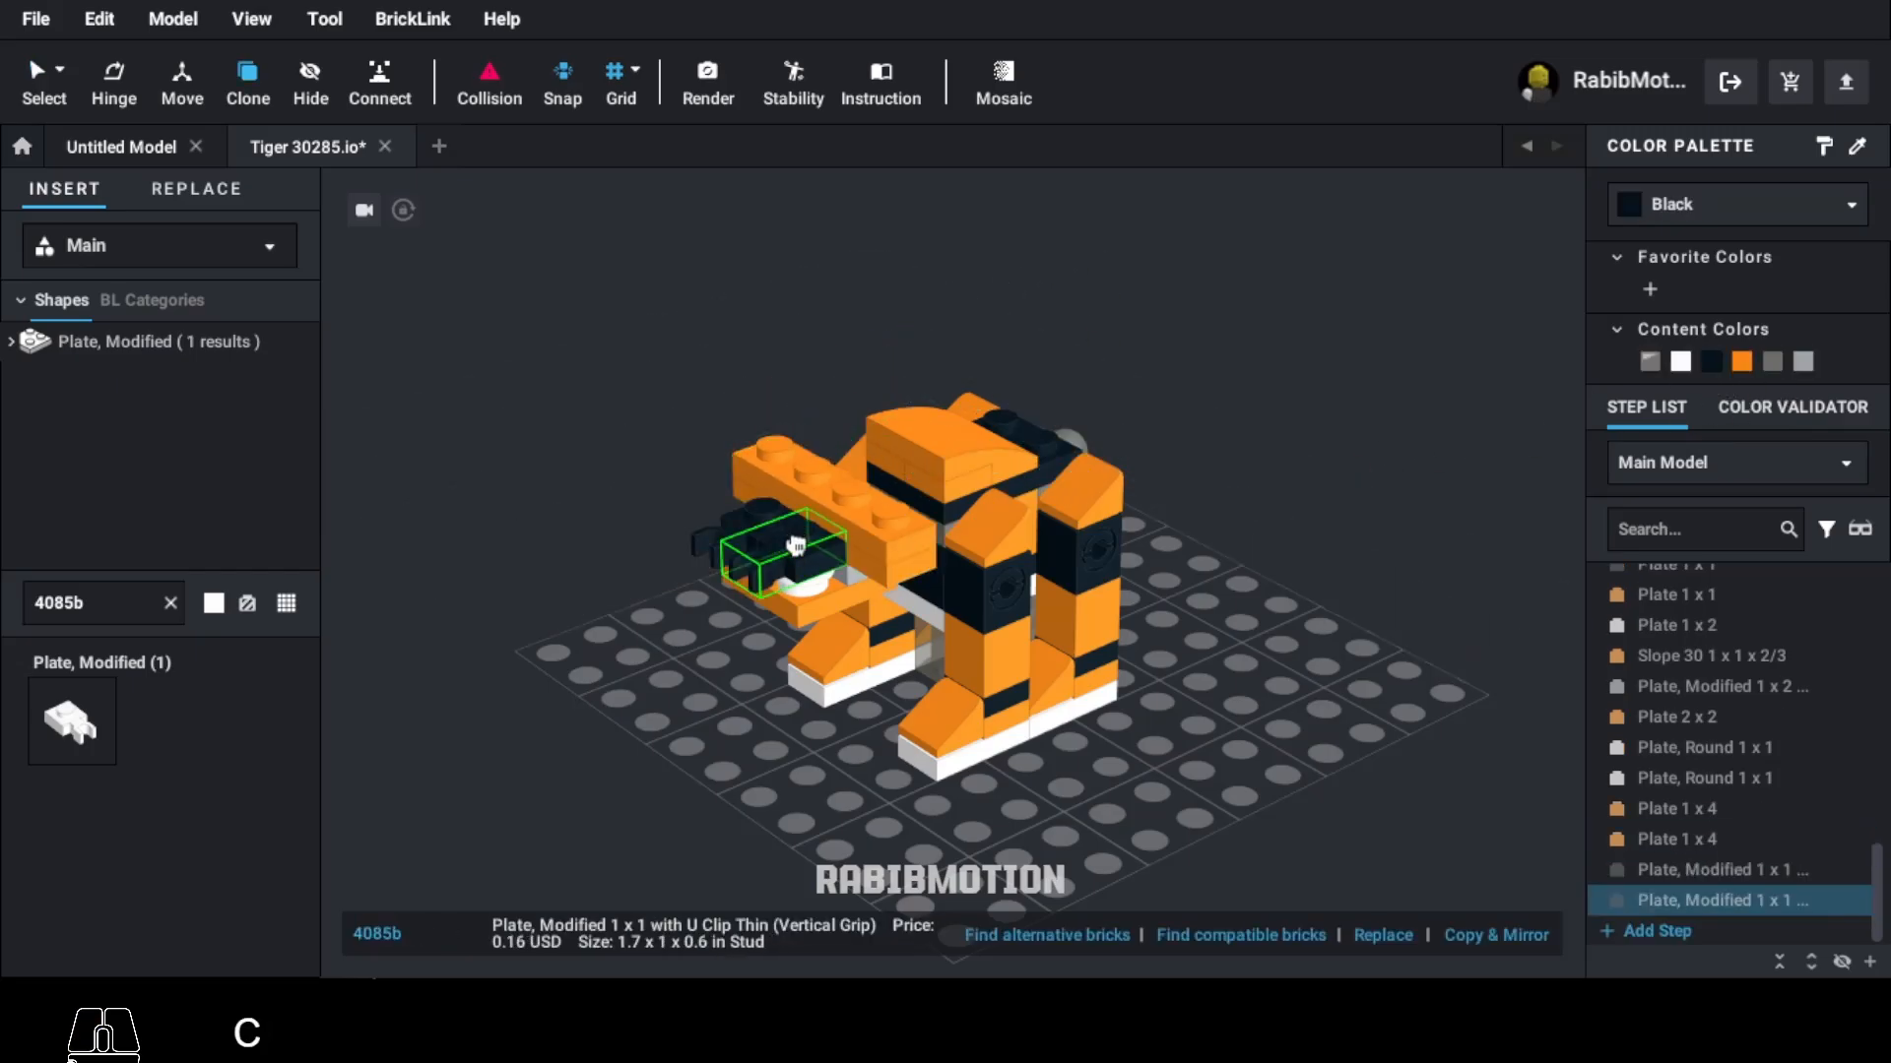
key("Escape")
Step: Insert a white Wedge, Plate 2 x 4 (51739), rotate it, and place it on top of the two black clip plates
type("5")
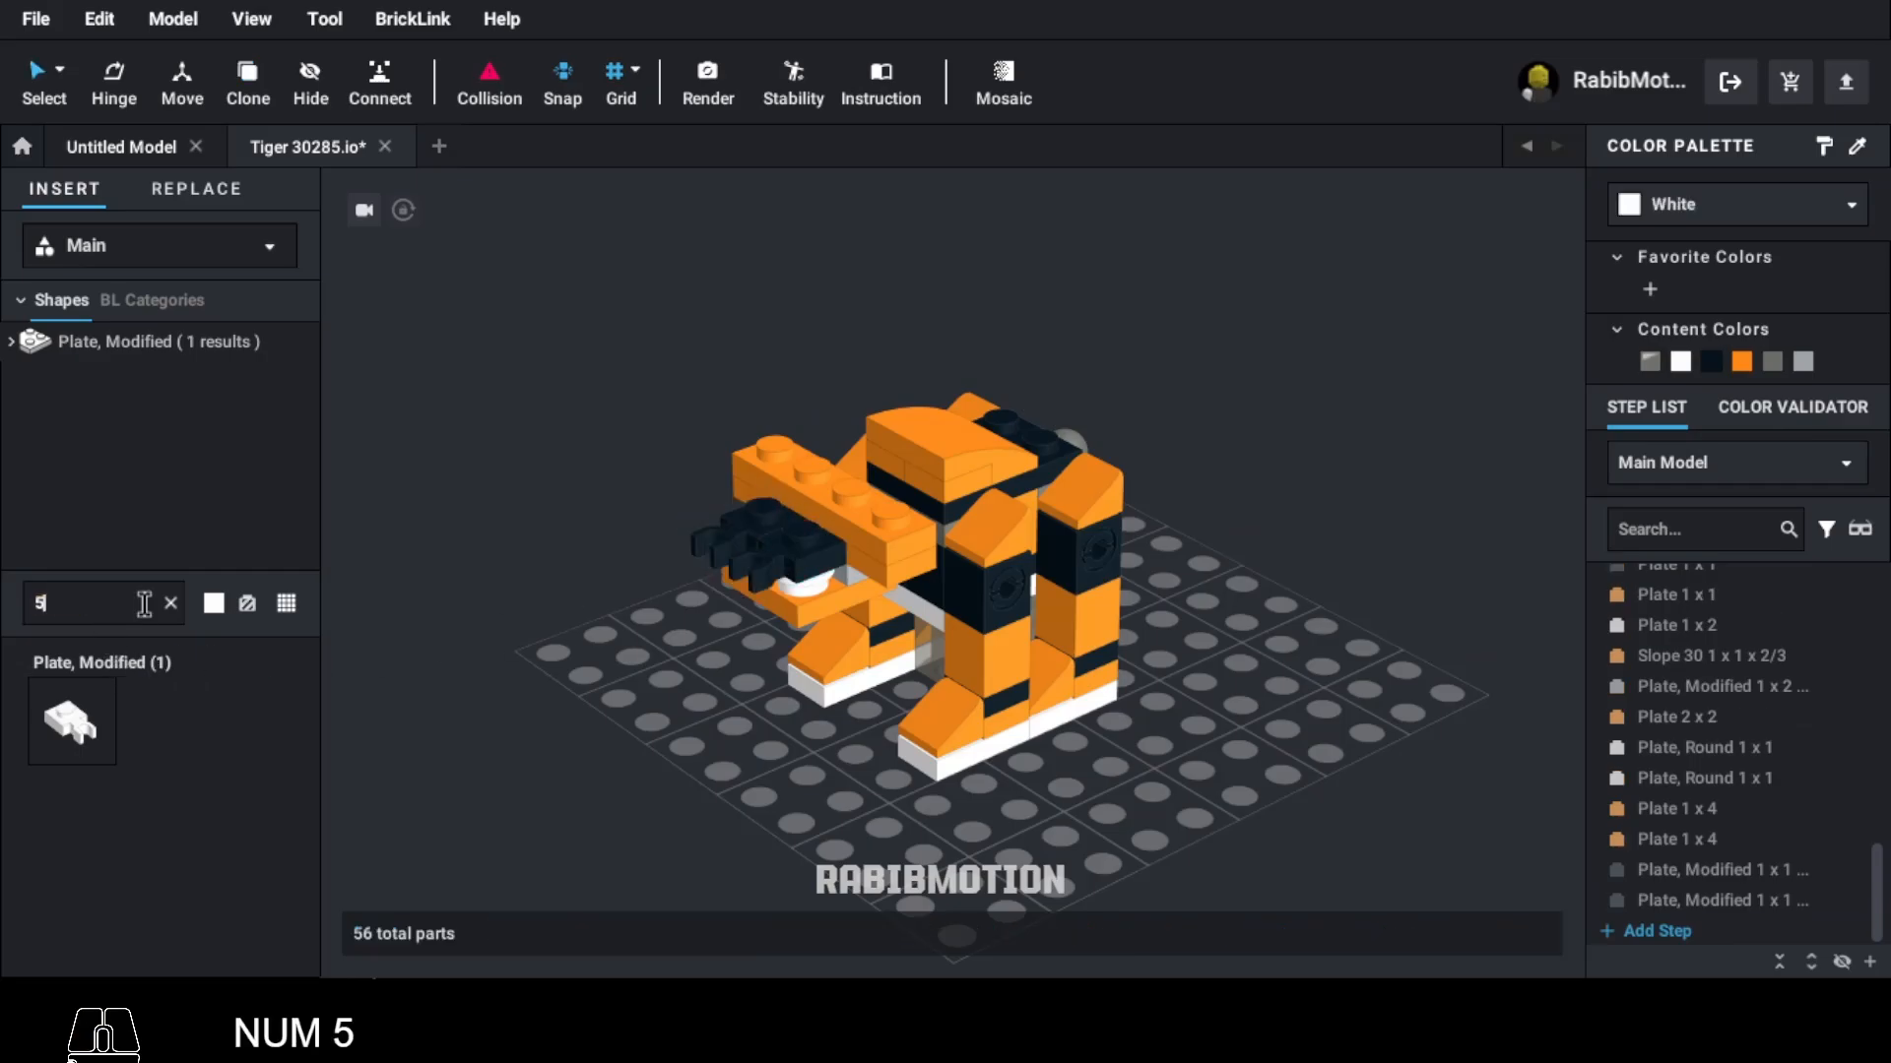
type("1729")
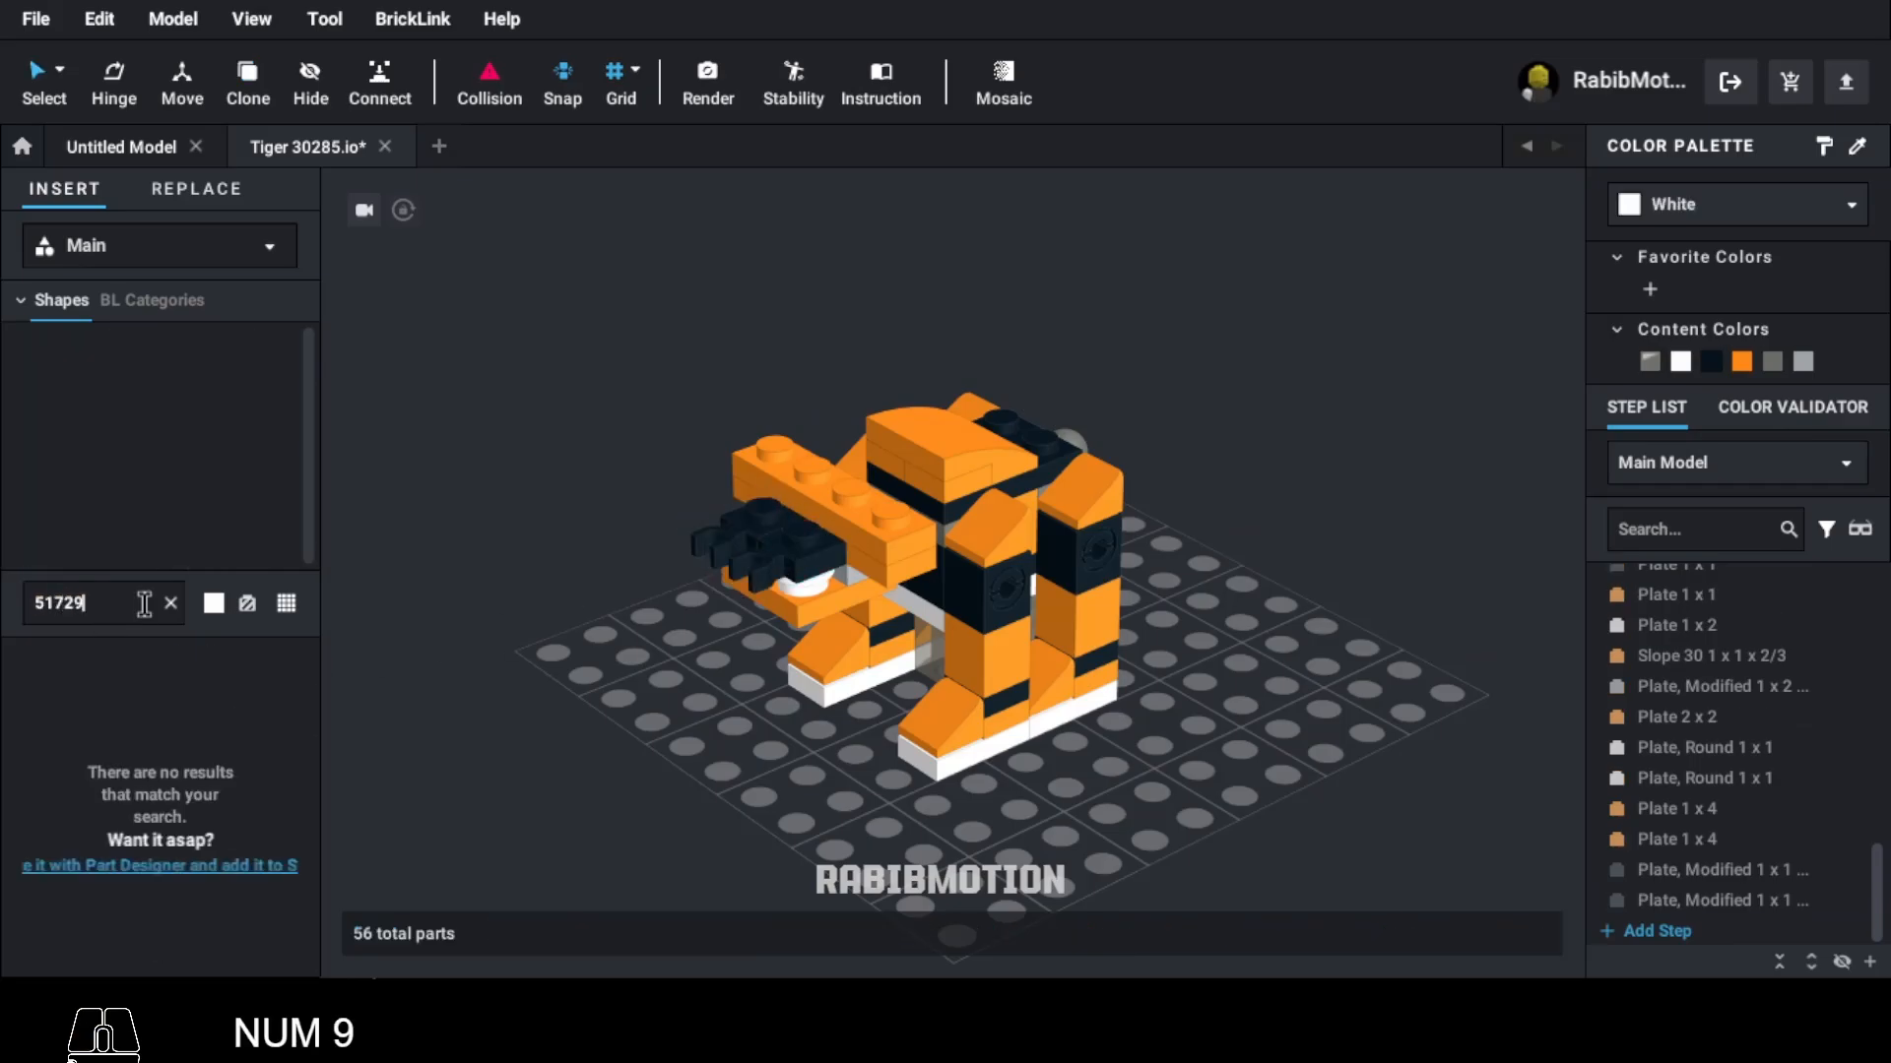
key("BackSpace")
key("BackSpace")
type("3")
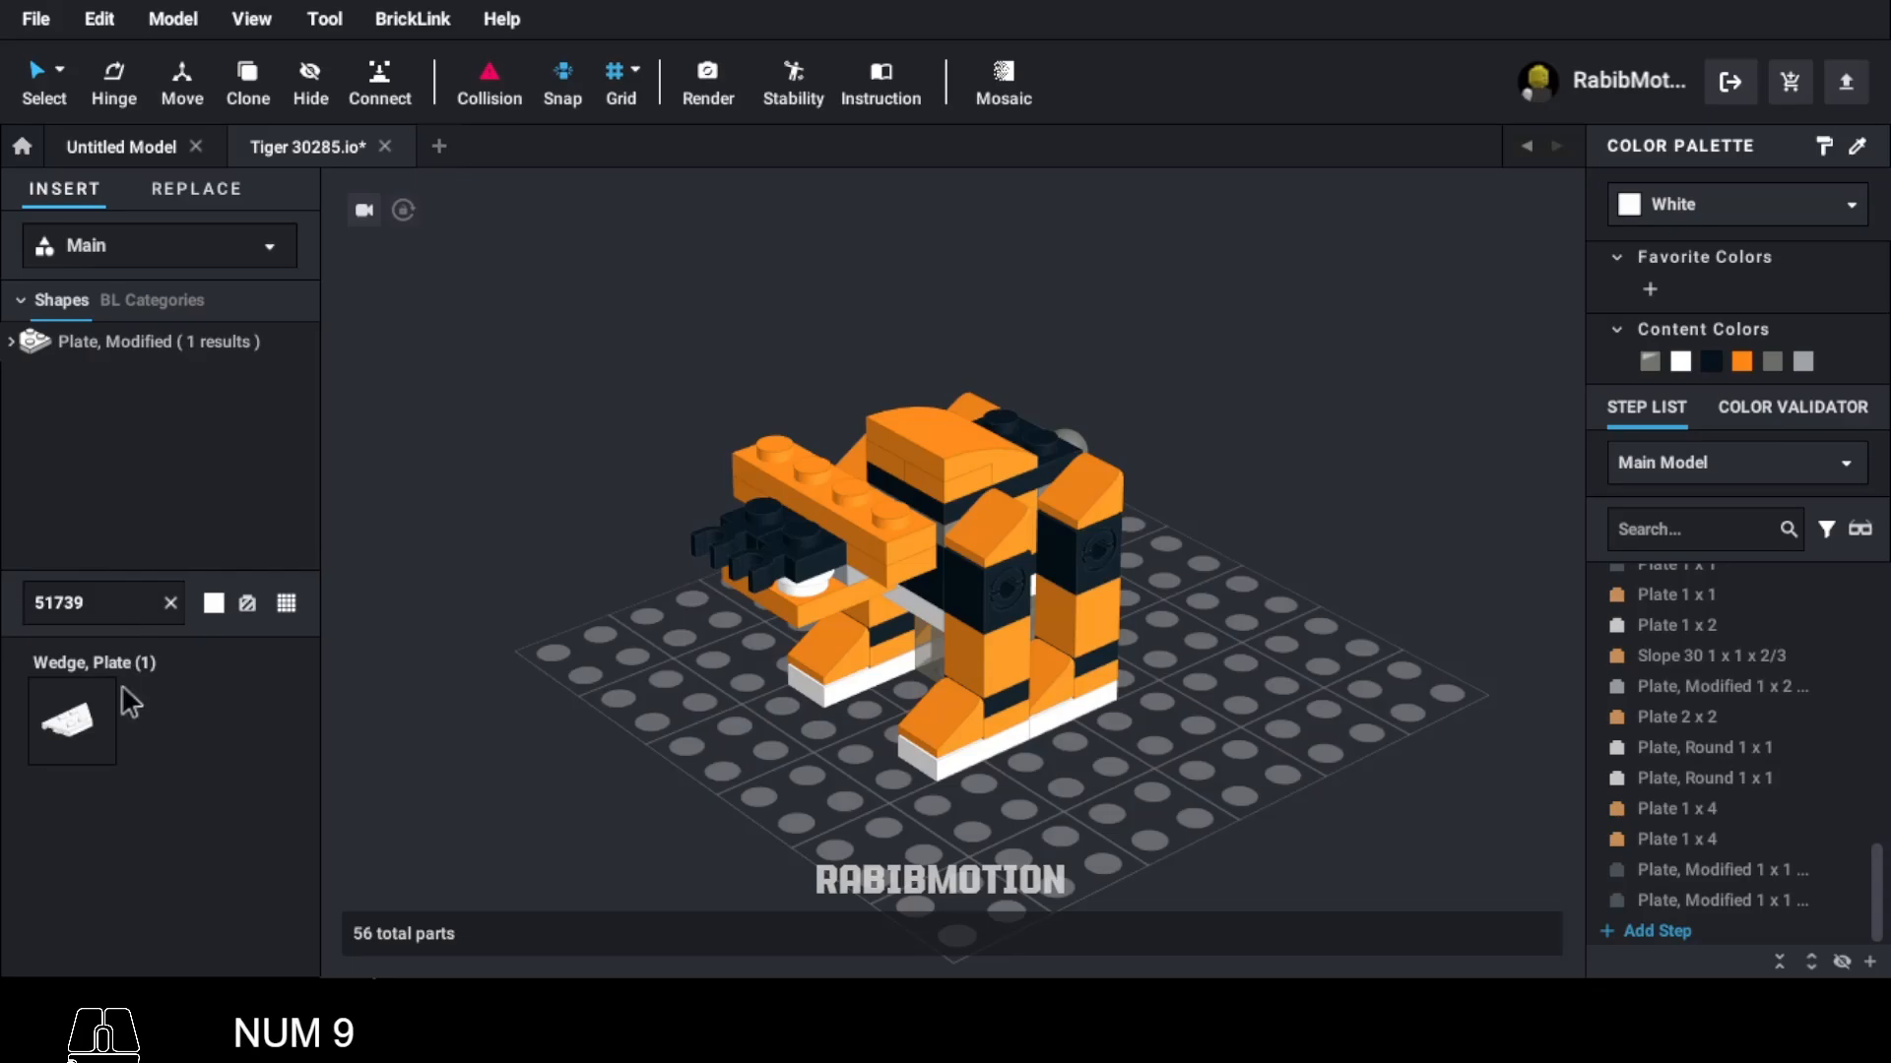
left_click(111, 694)
key("Right")
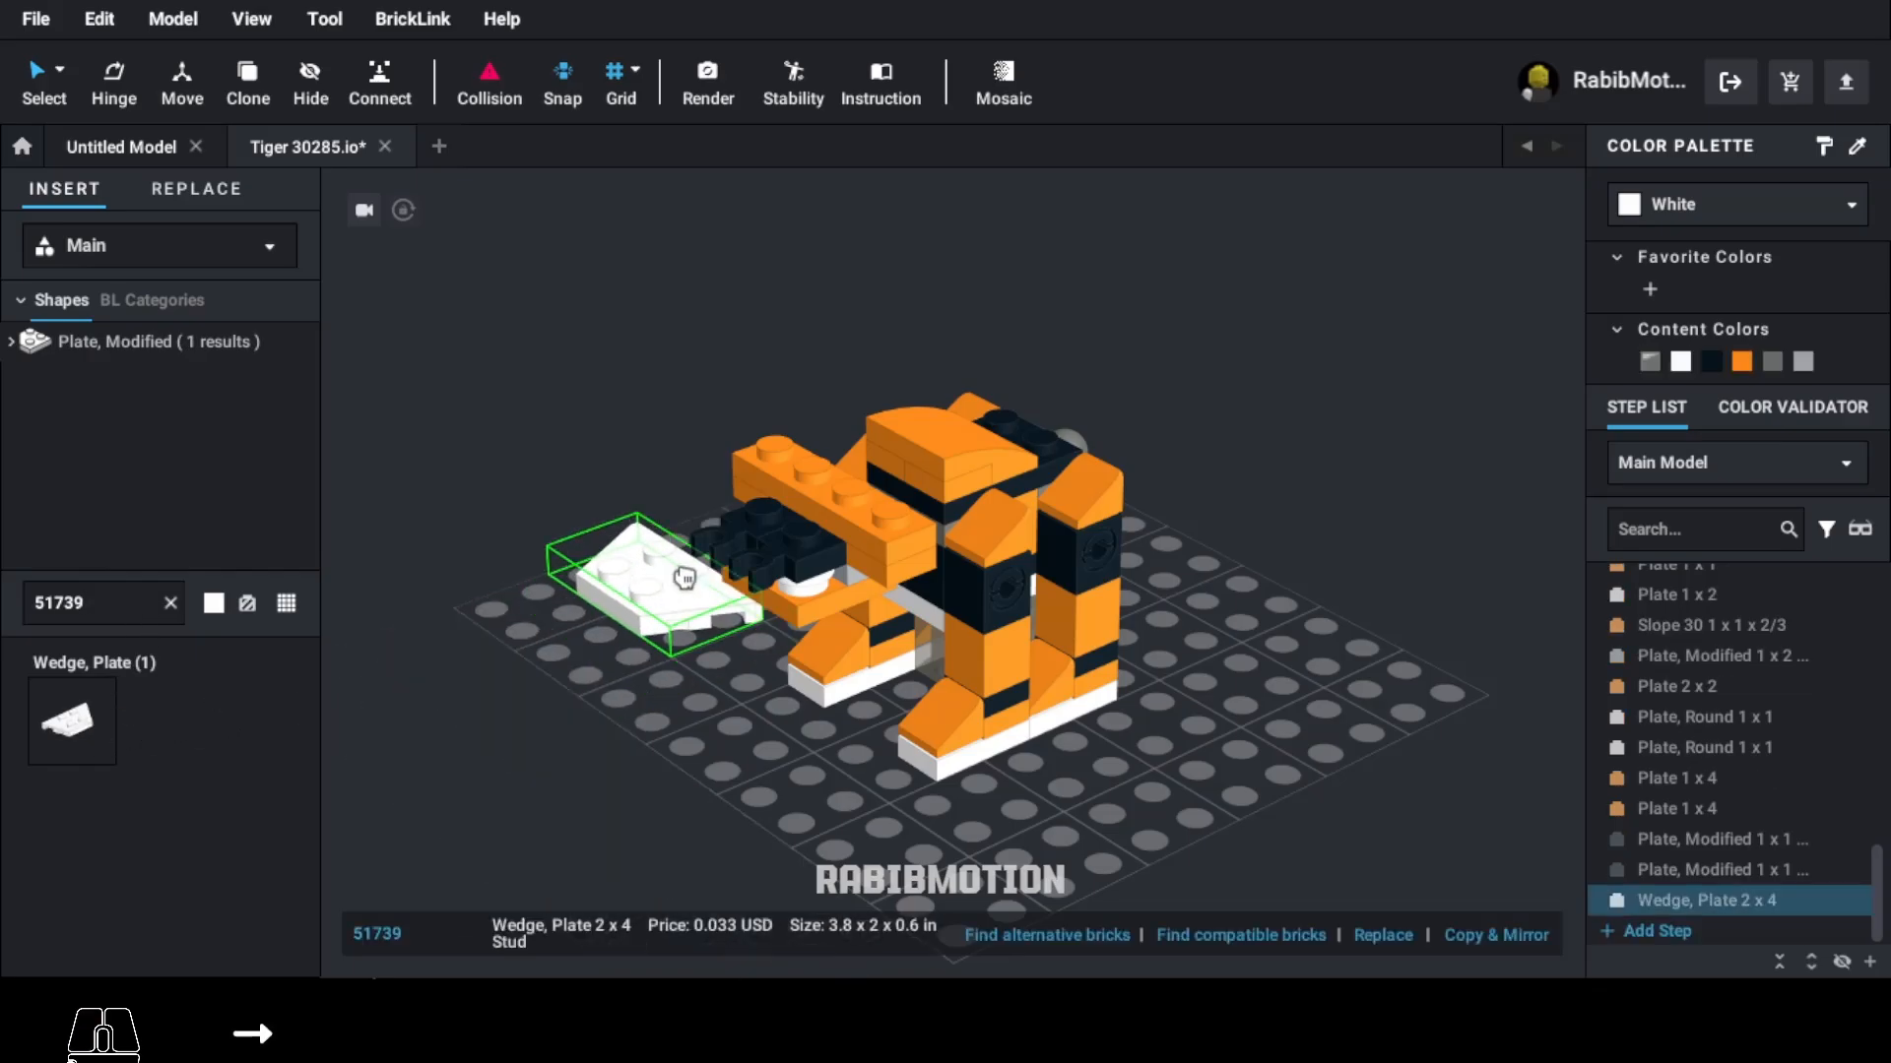
left_click(736, 532)
Step: Insert a Plate 2 x 2 (3022) bridging the white wedge plate and the orange 1 x 4 plate, and color it Orange
double_click(122, 603)
type("3")
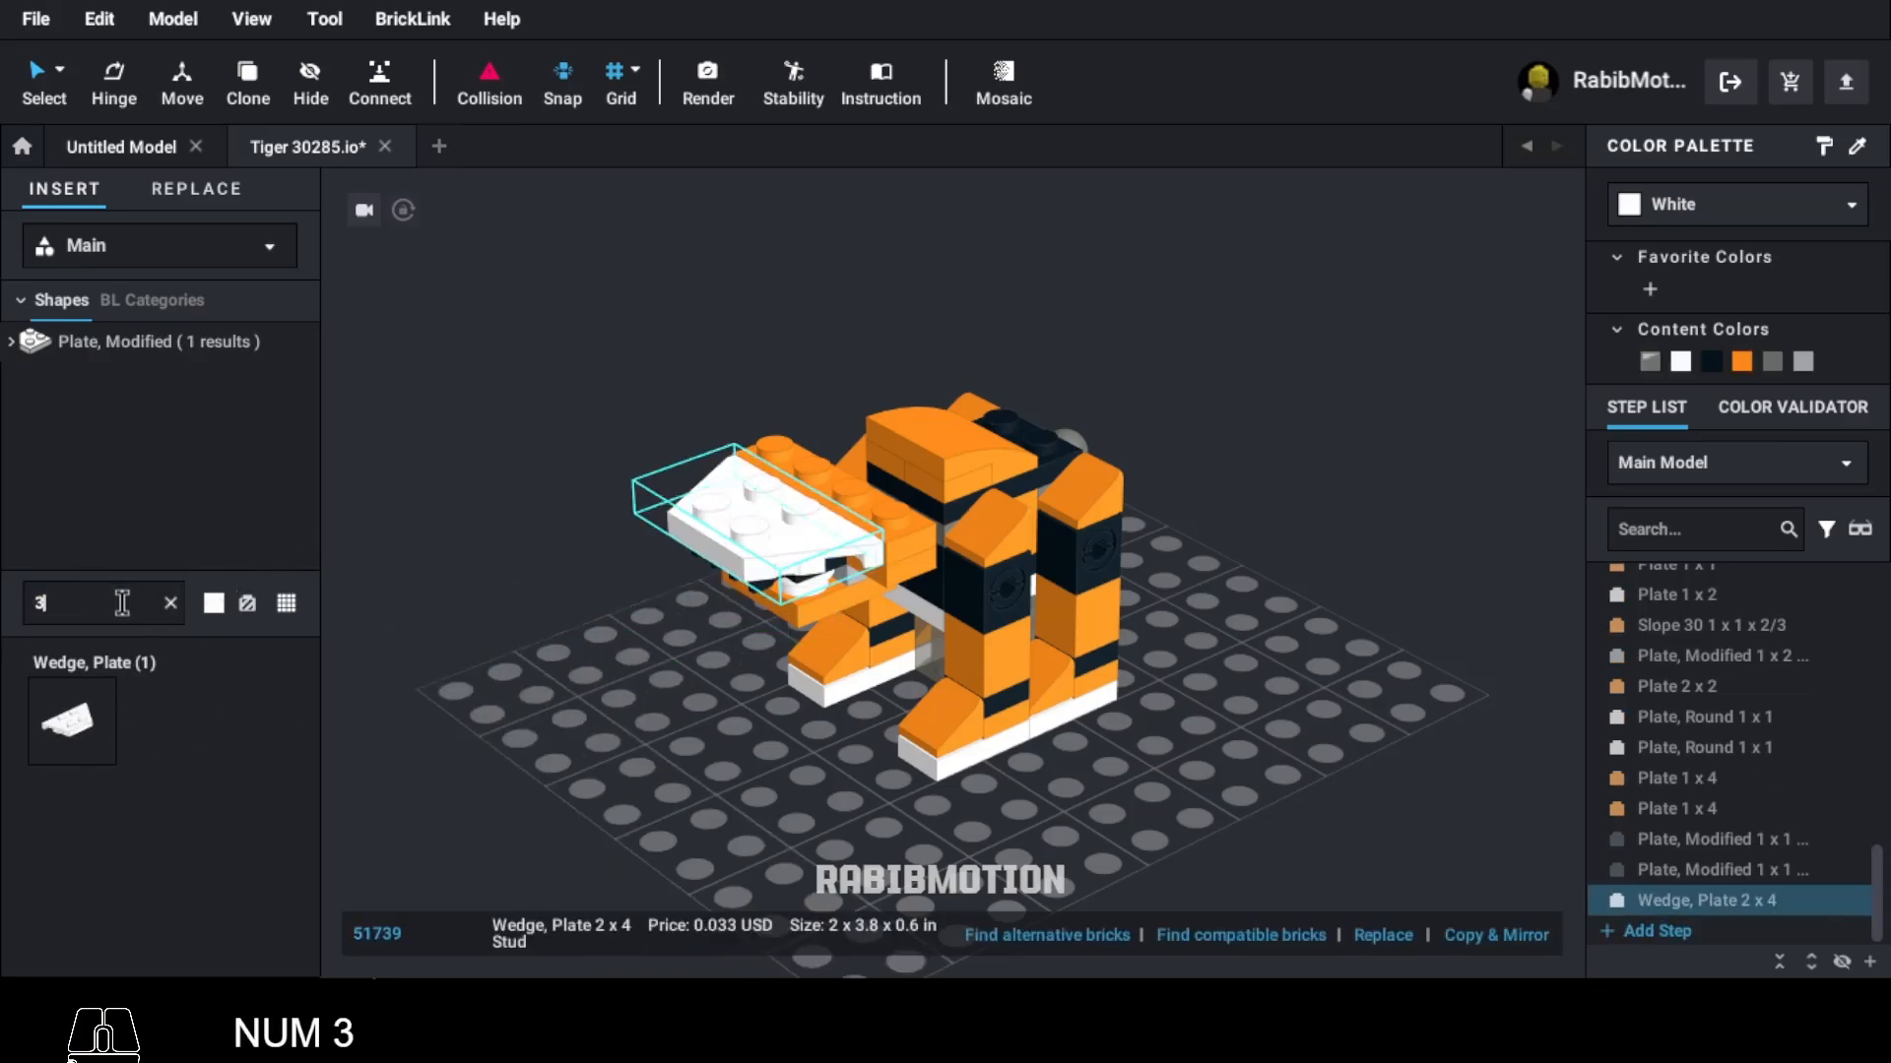
type("022")
left_click(79, 742)
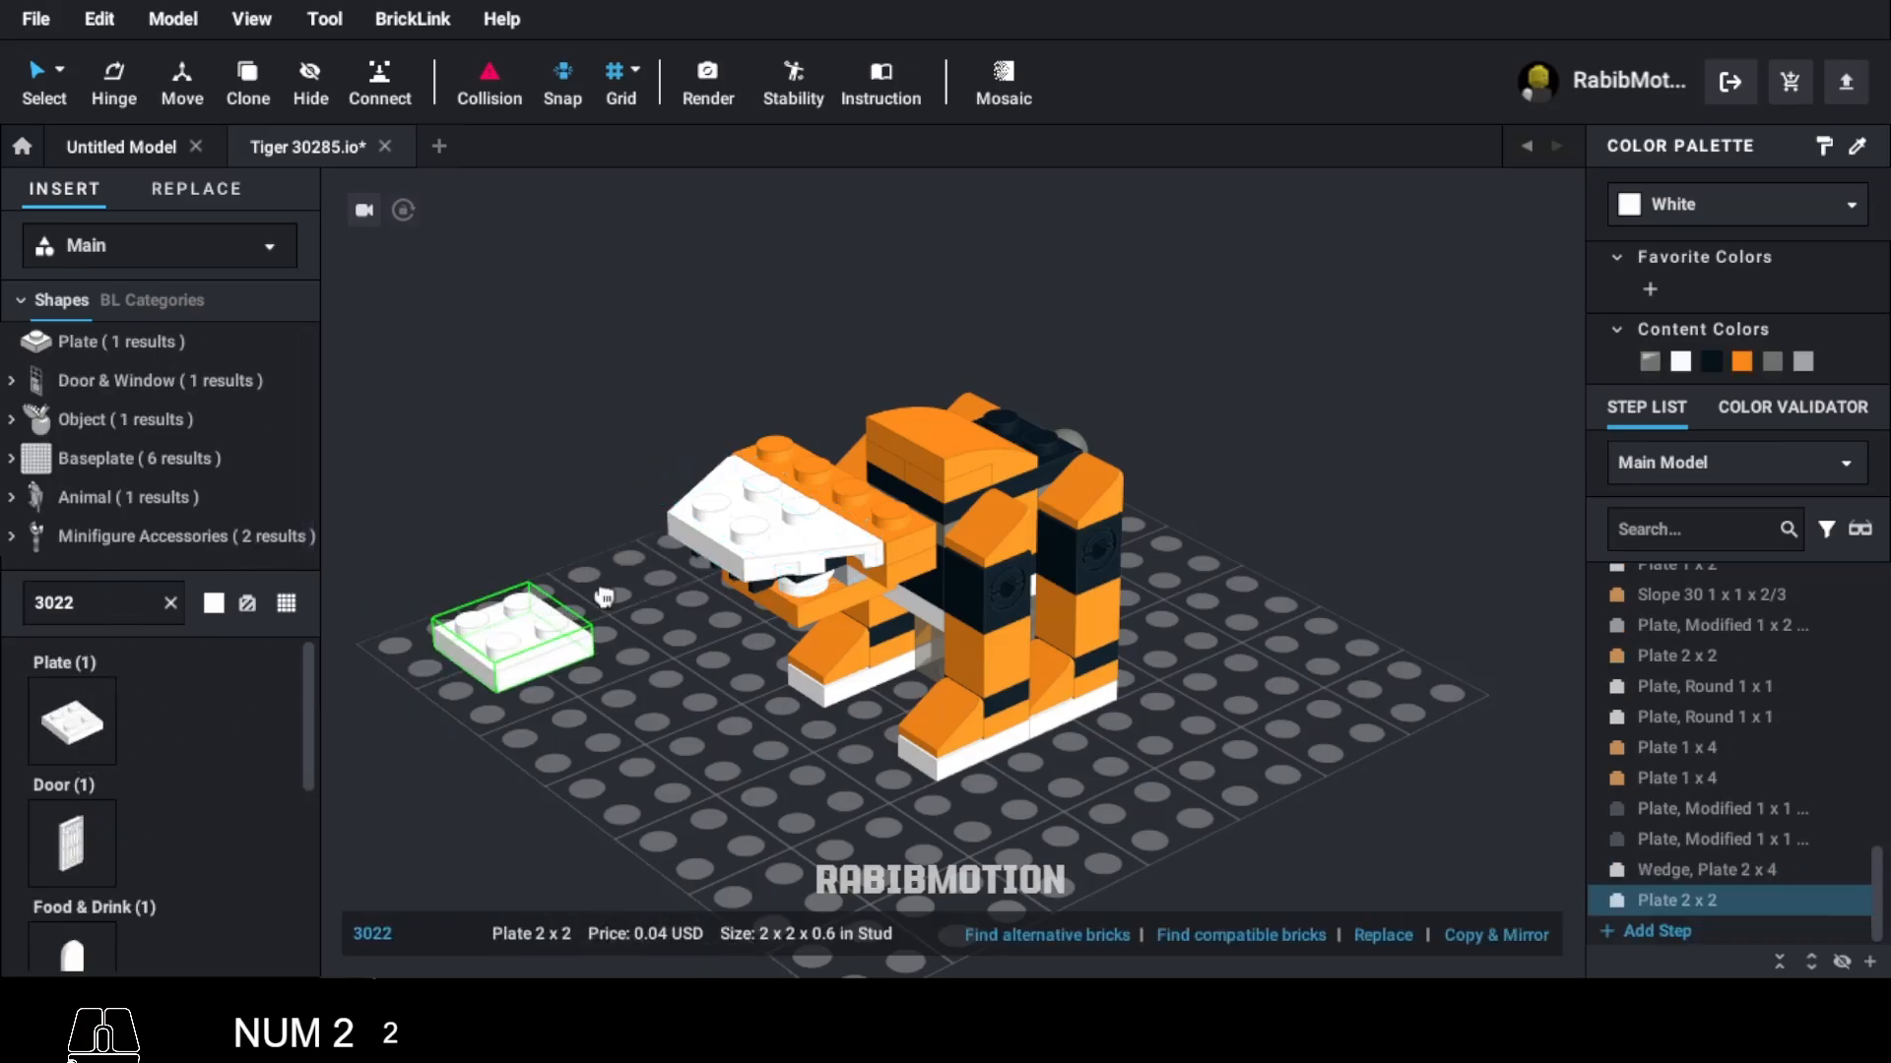
left_click(808, 472)
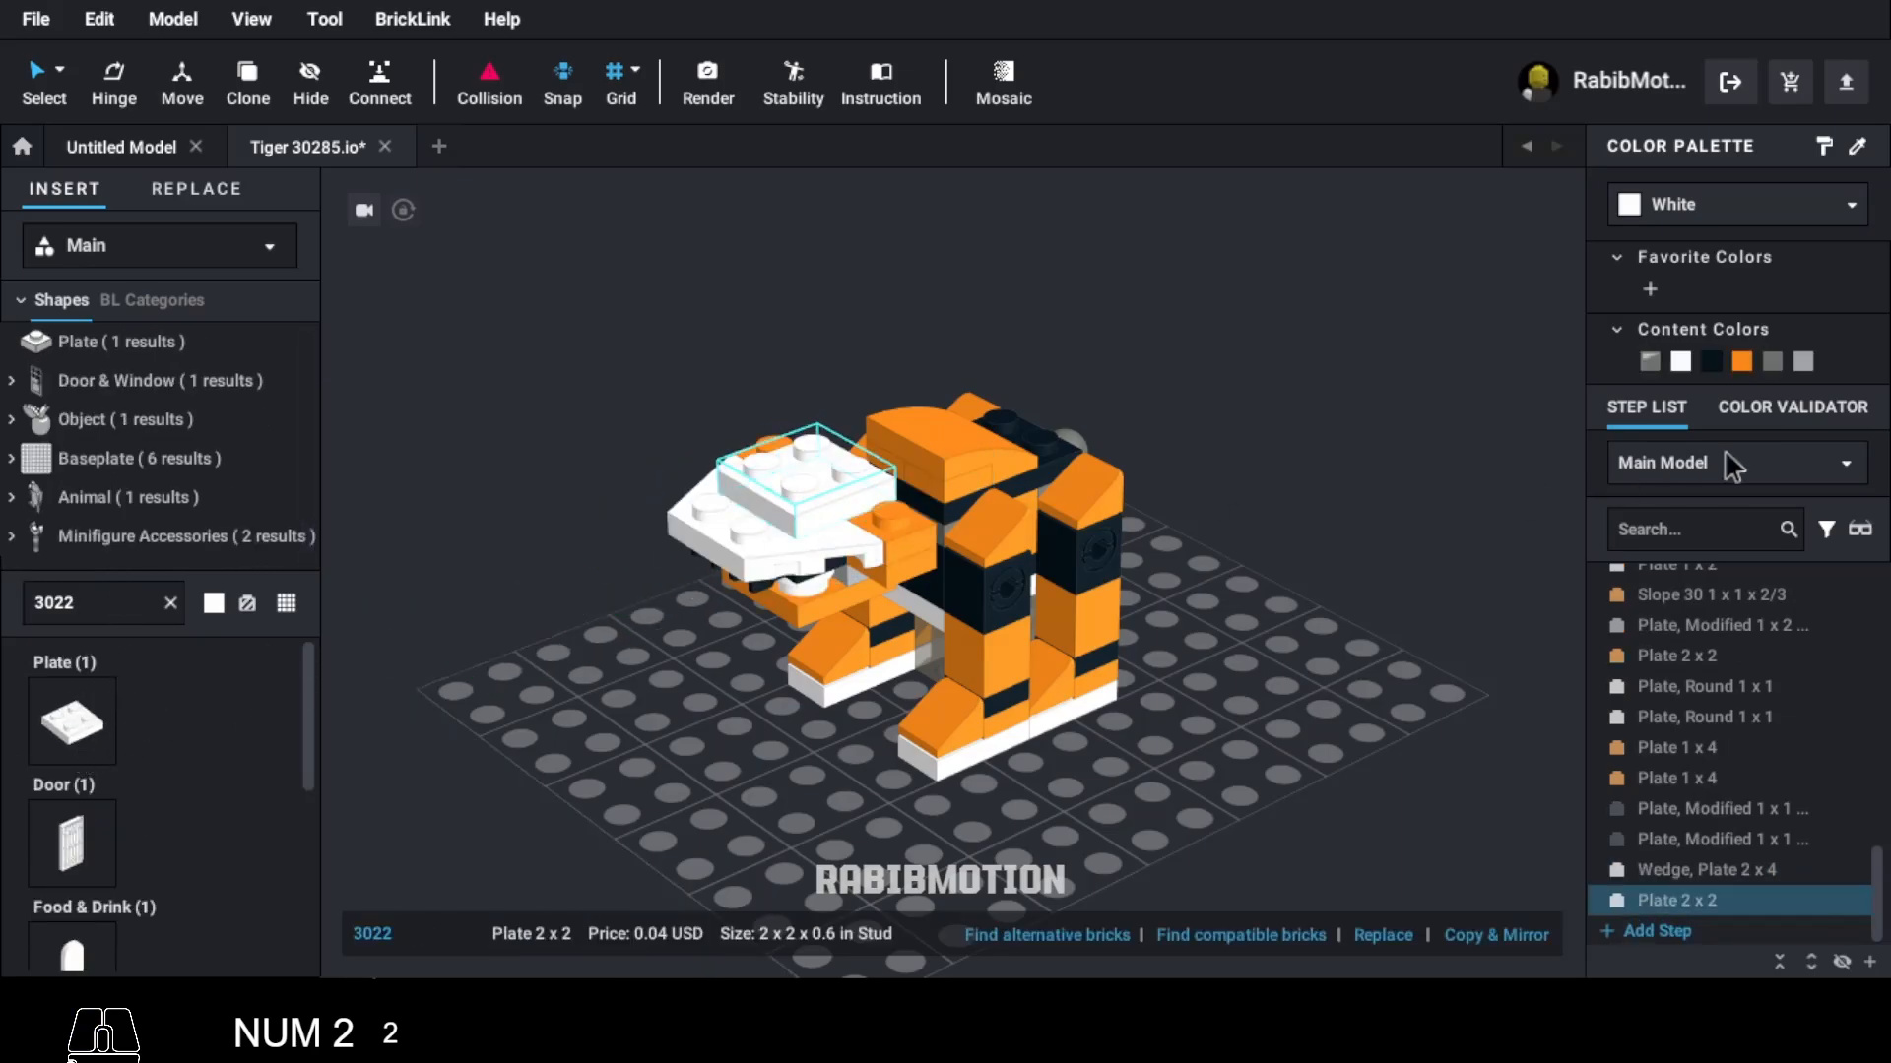
left_click(1742, 361)
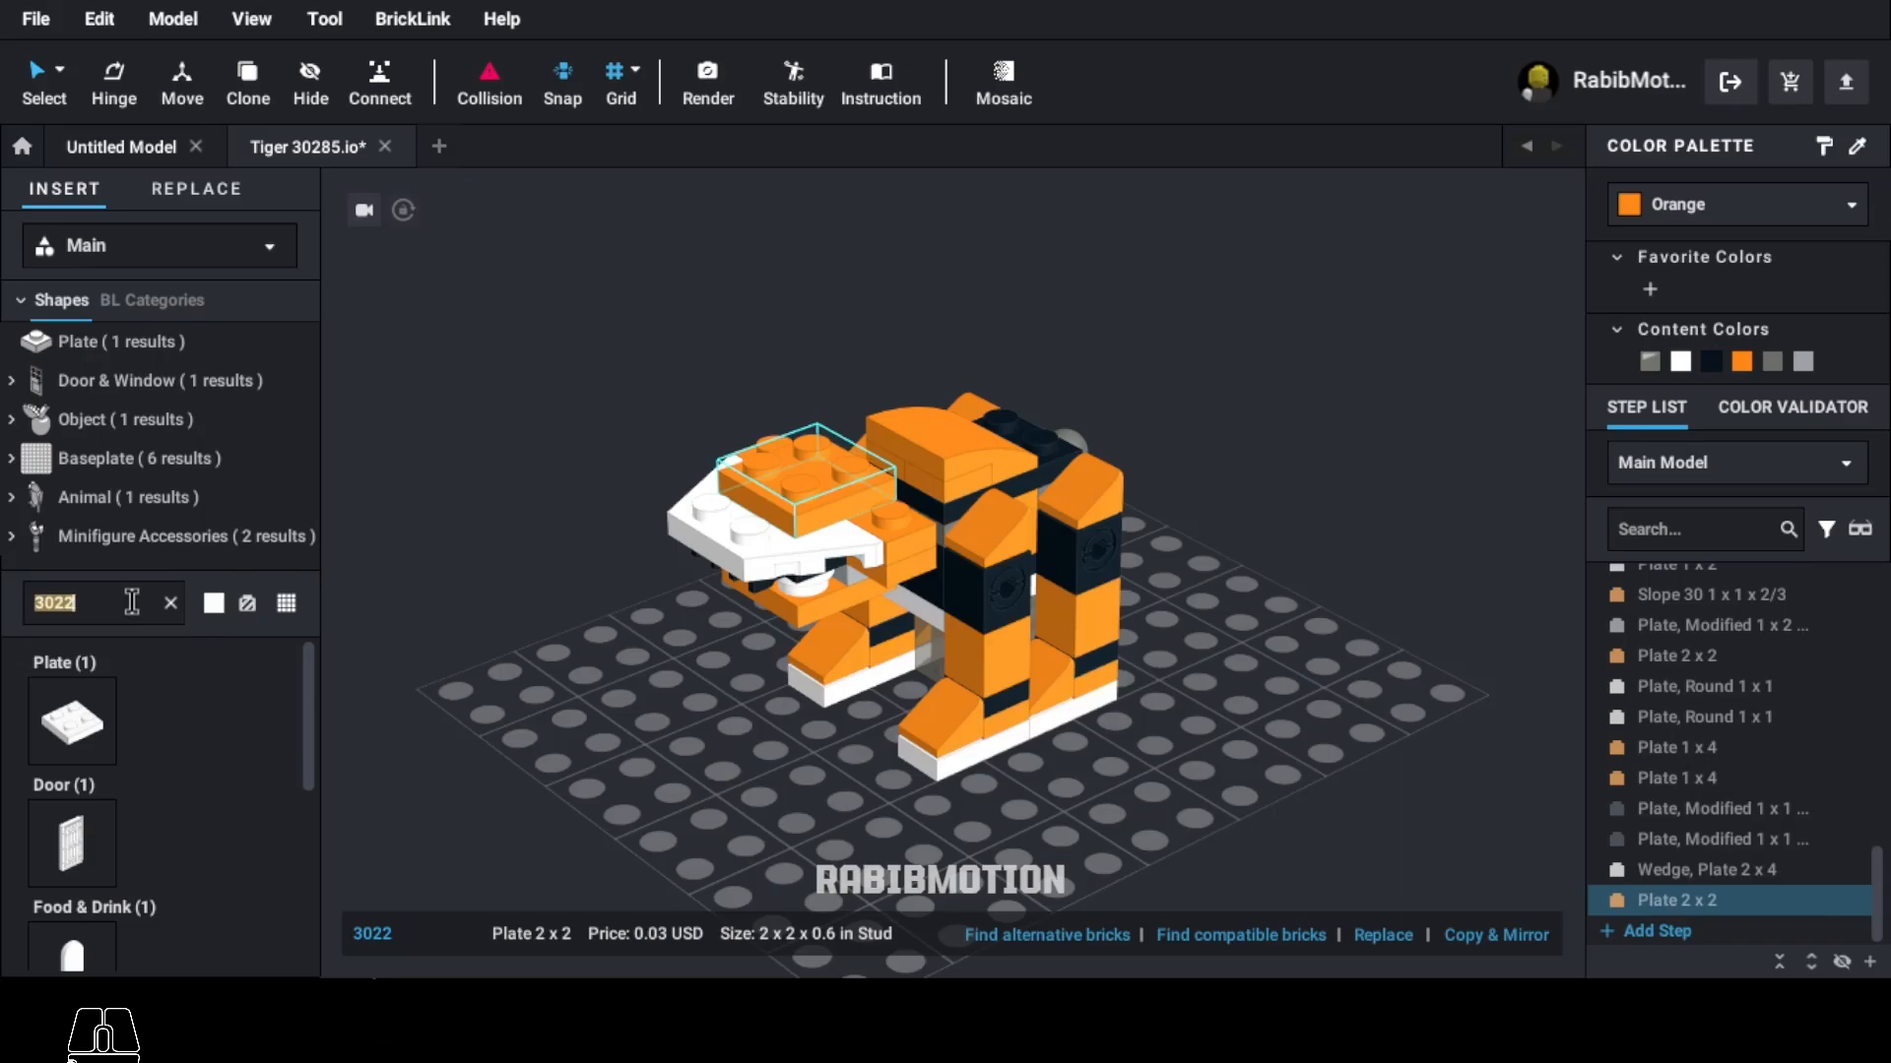
Step: Insert a 1 x 2 jumper plate (15573), rotate it onto the wedge plate's front studs, and color it Orange
type("15573")
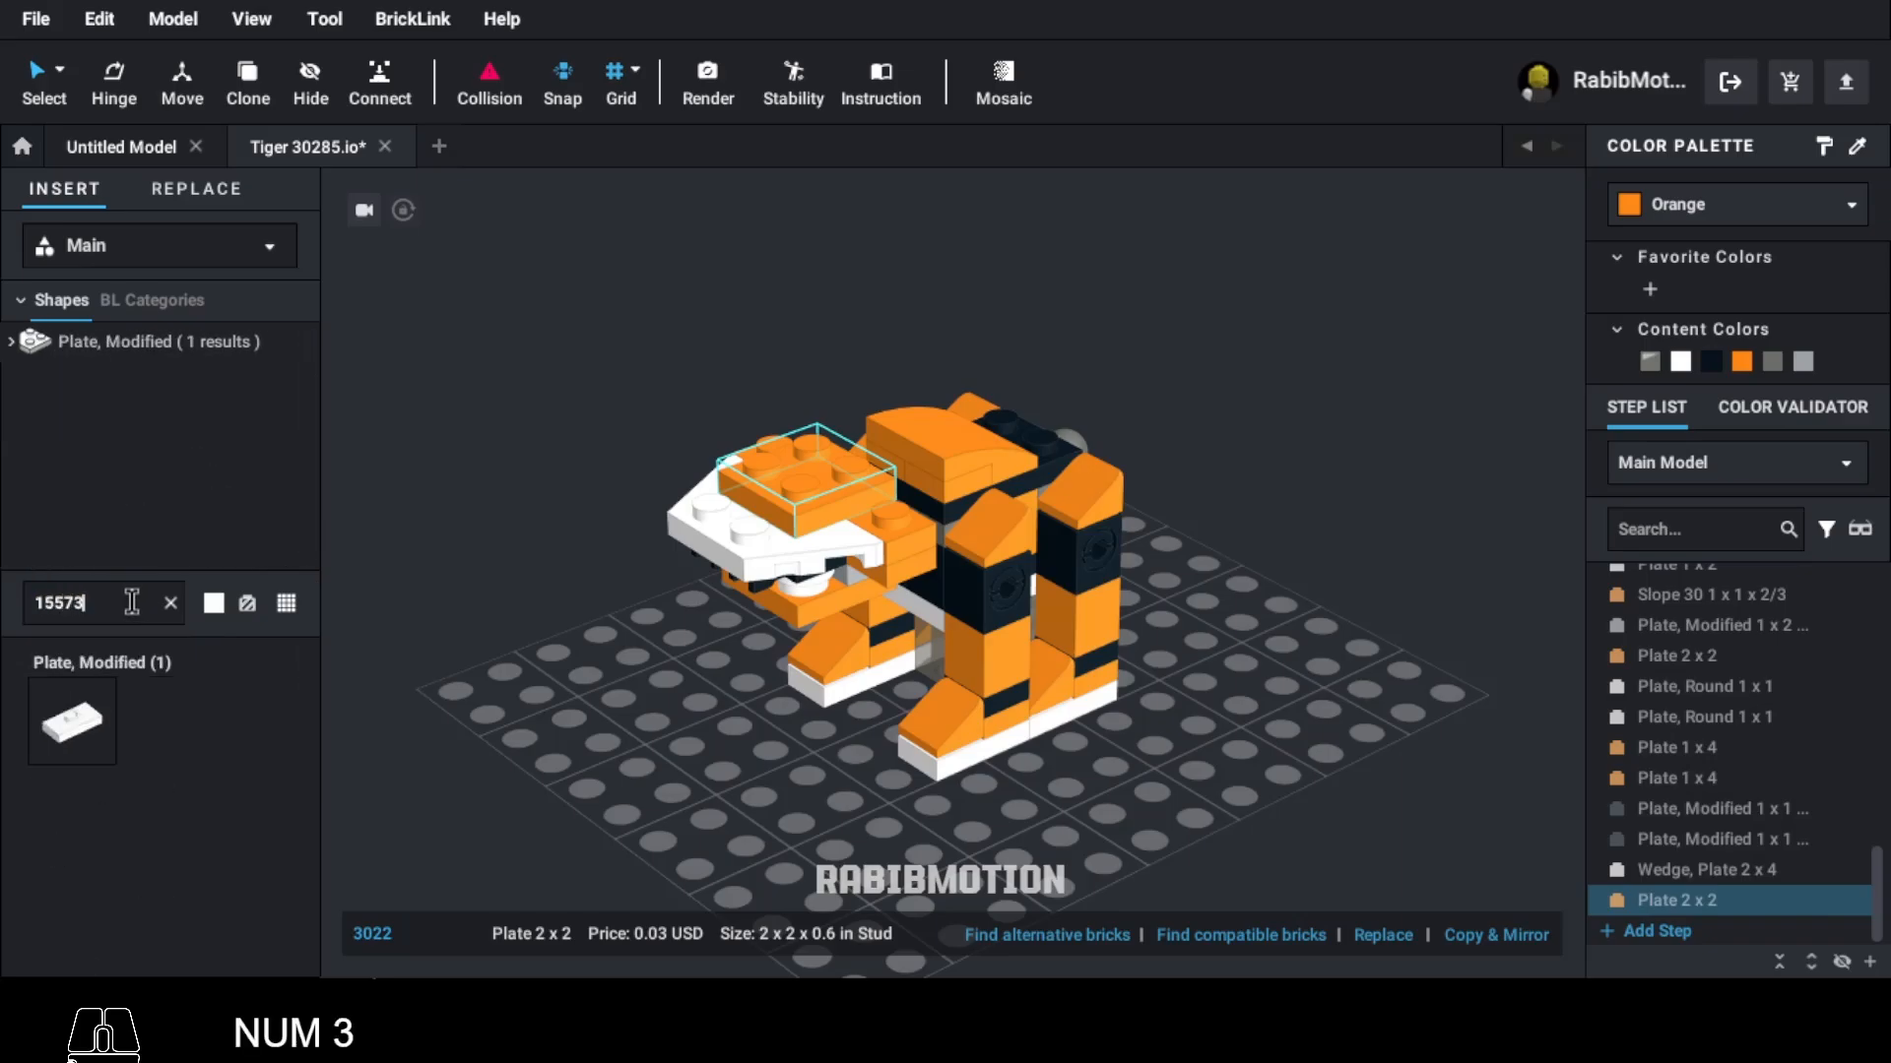
left_click(72, 722)
key("Right")
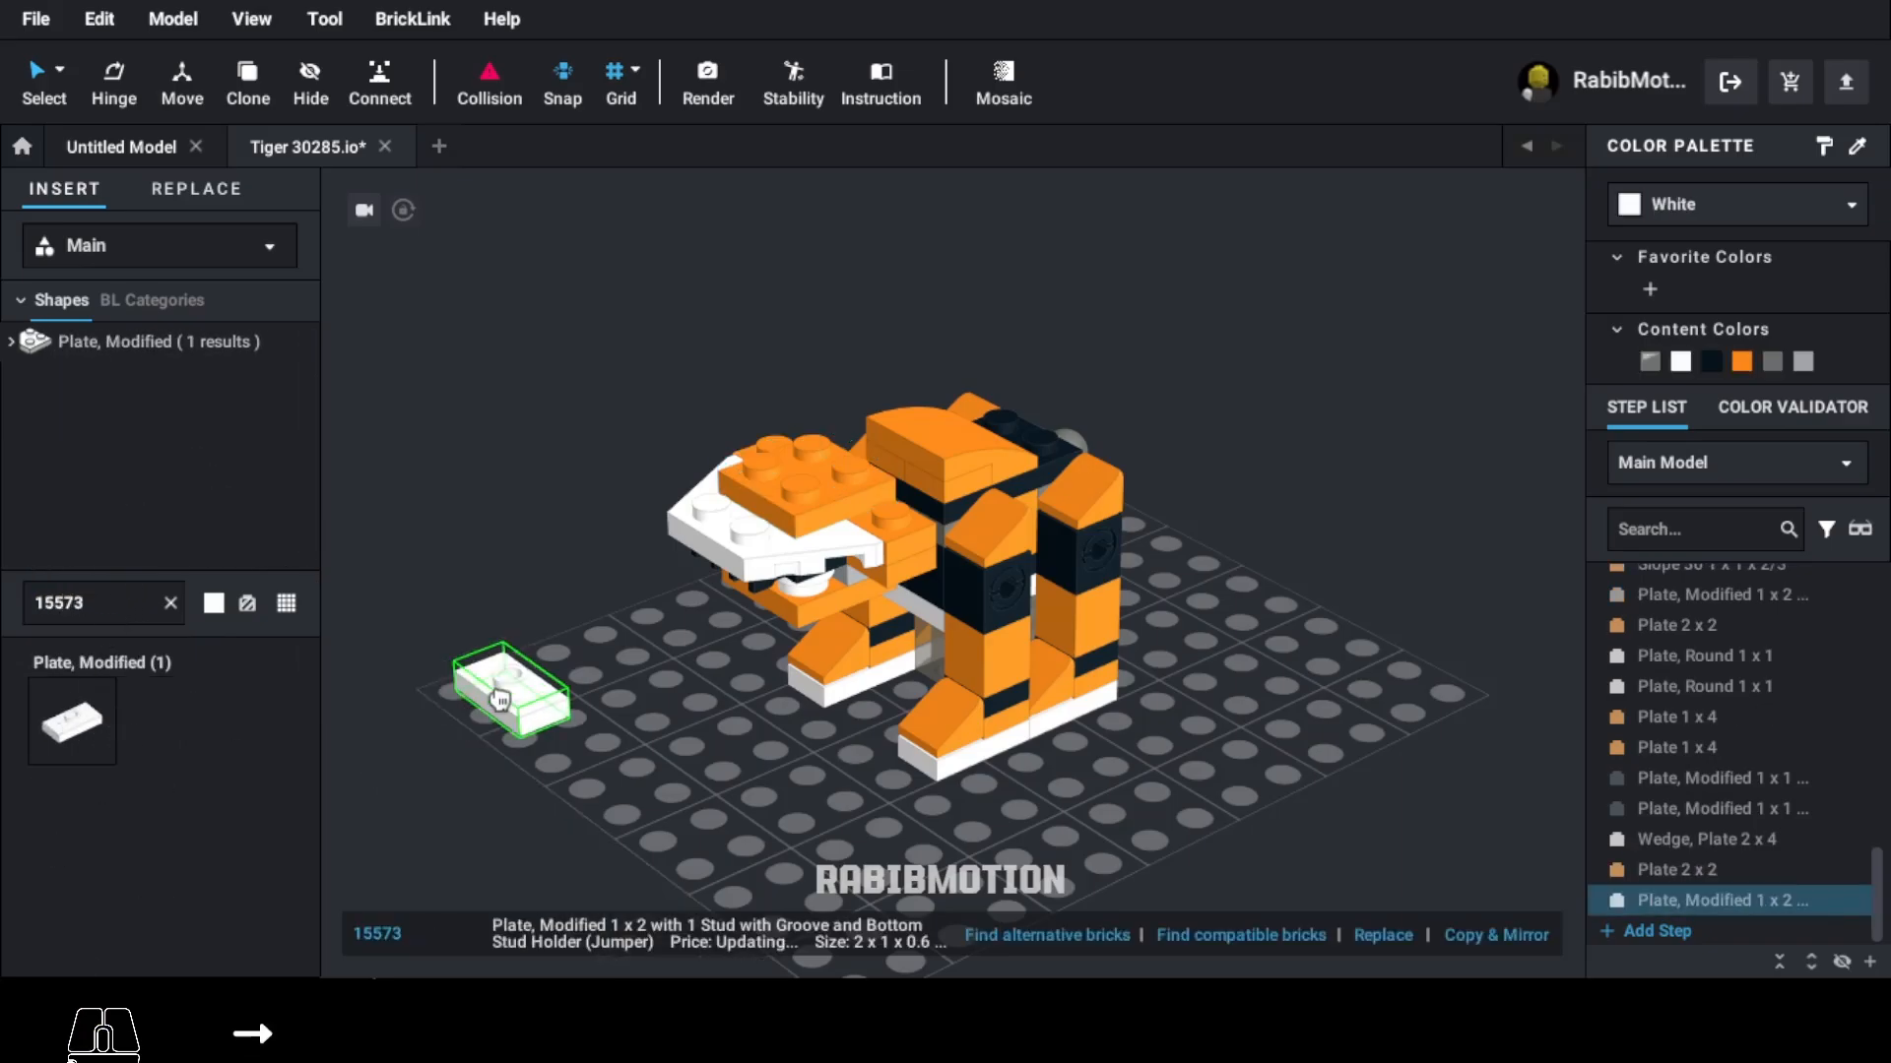
left_click(702, 522)
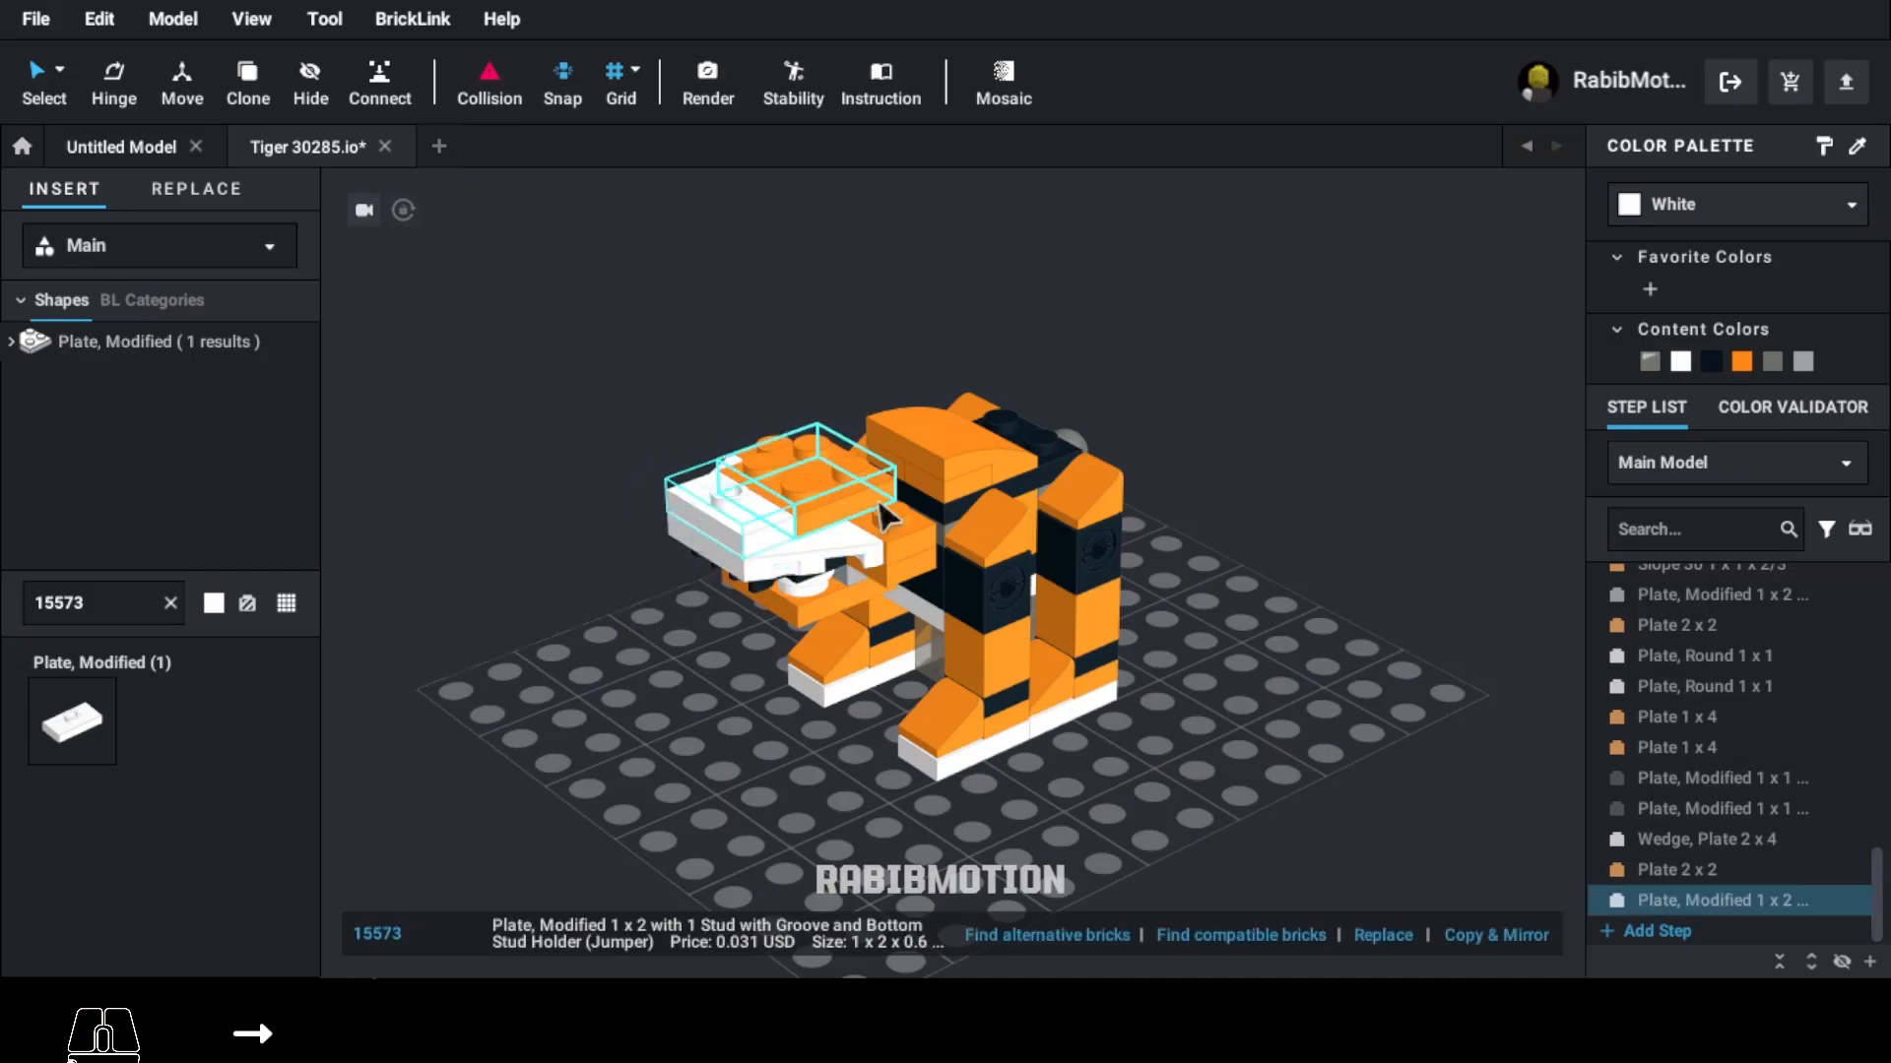
left_click(1742, 362)
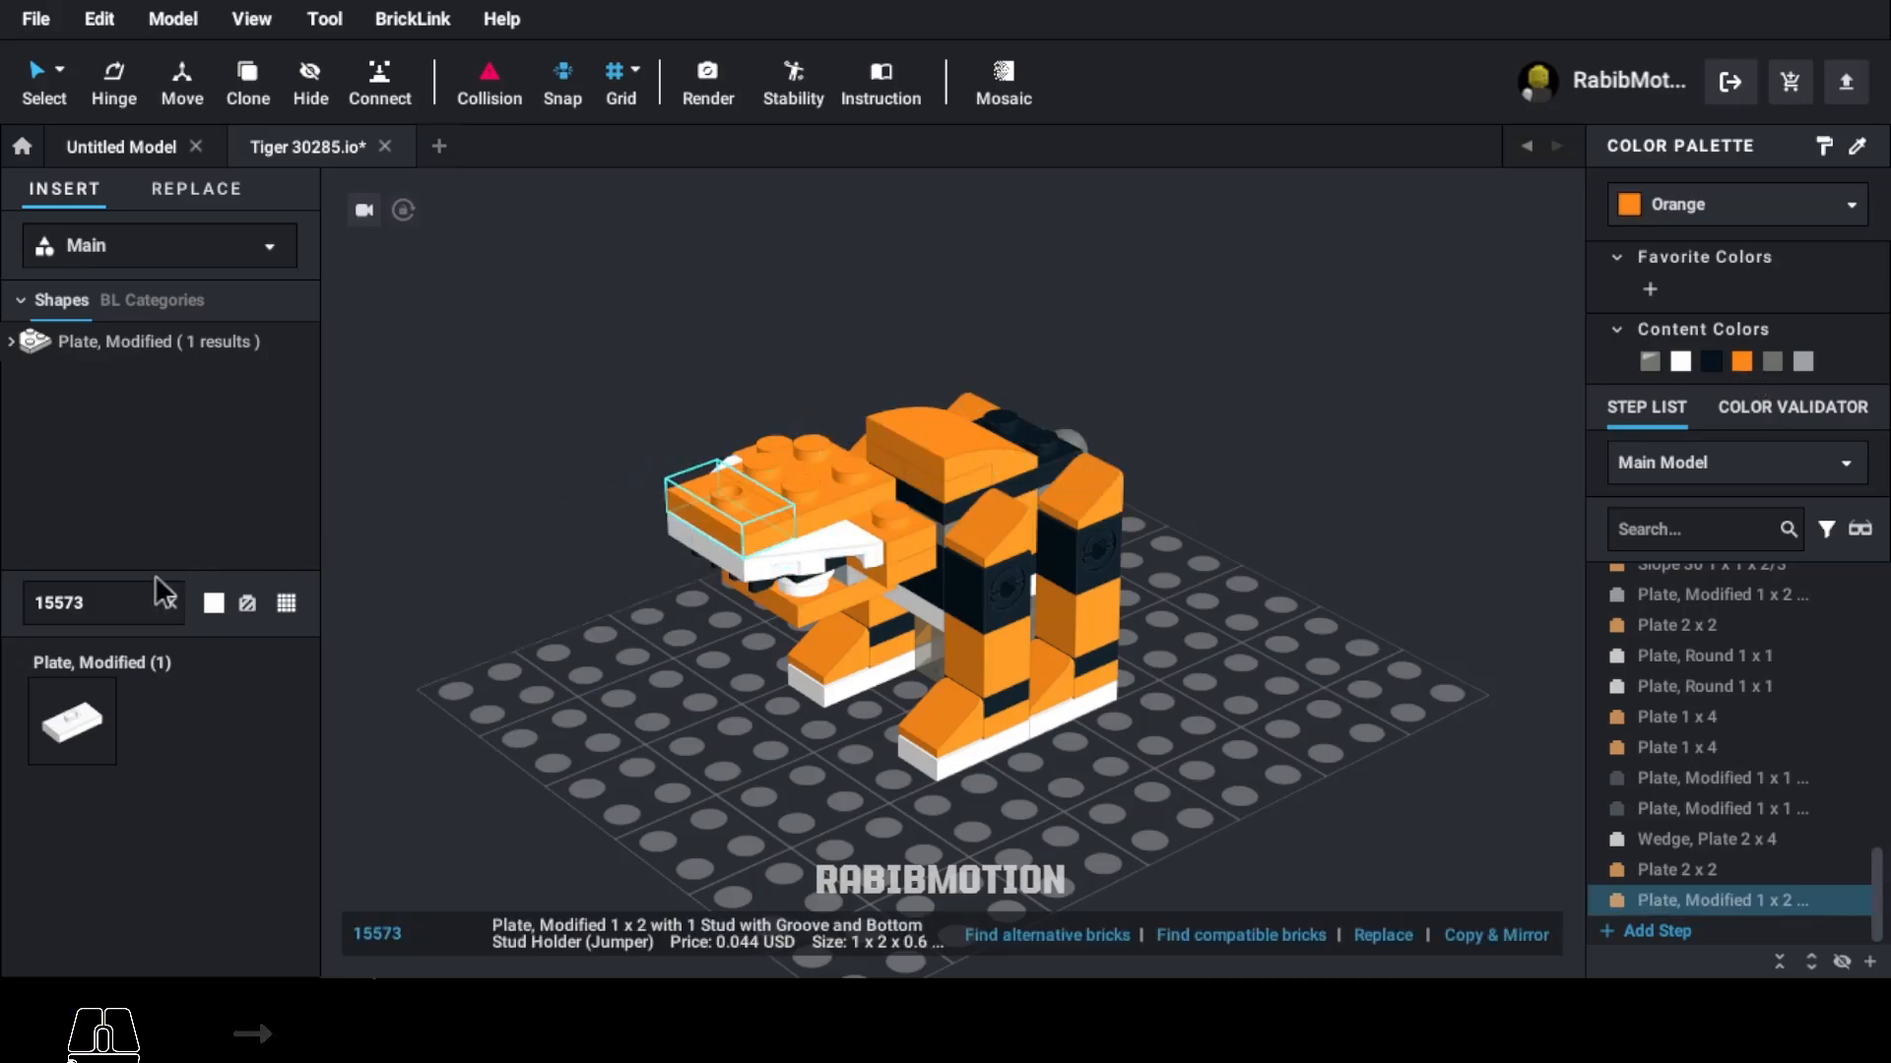
Step: Insert a white 1 x 1 brick with side stud (87087) on one end of the orange 1 x 4 plate and clone it onto the other end
double_click(143, 603)
type("870")
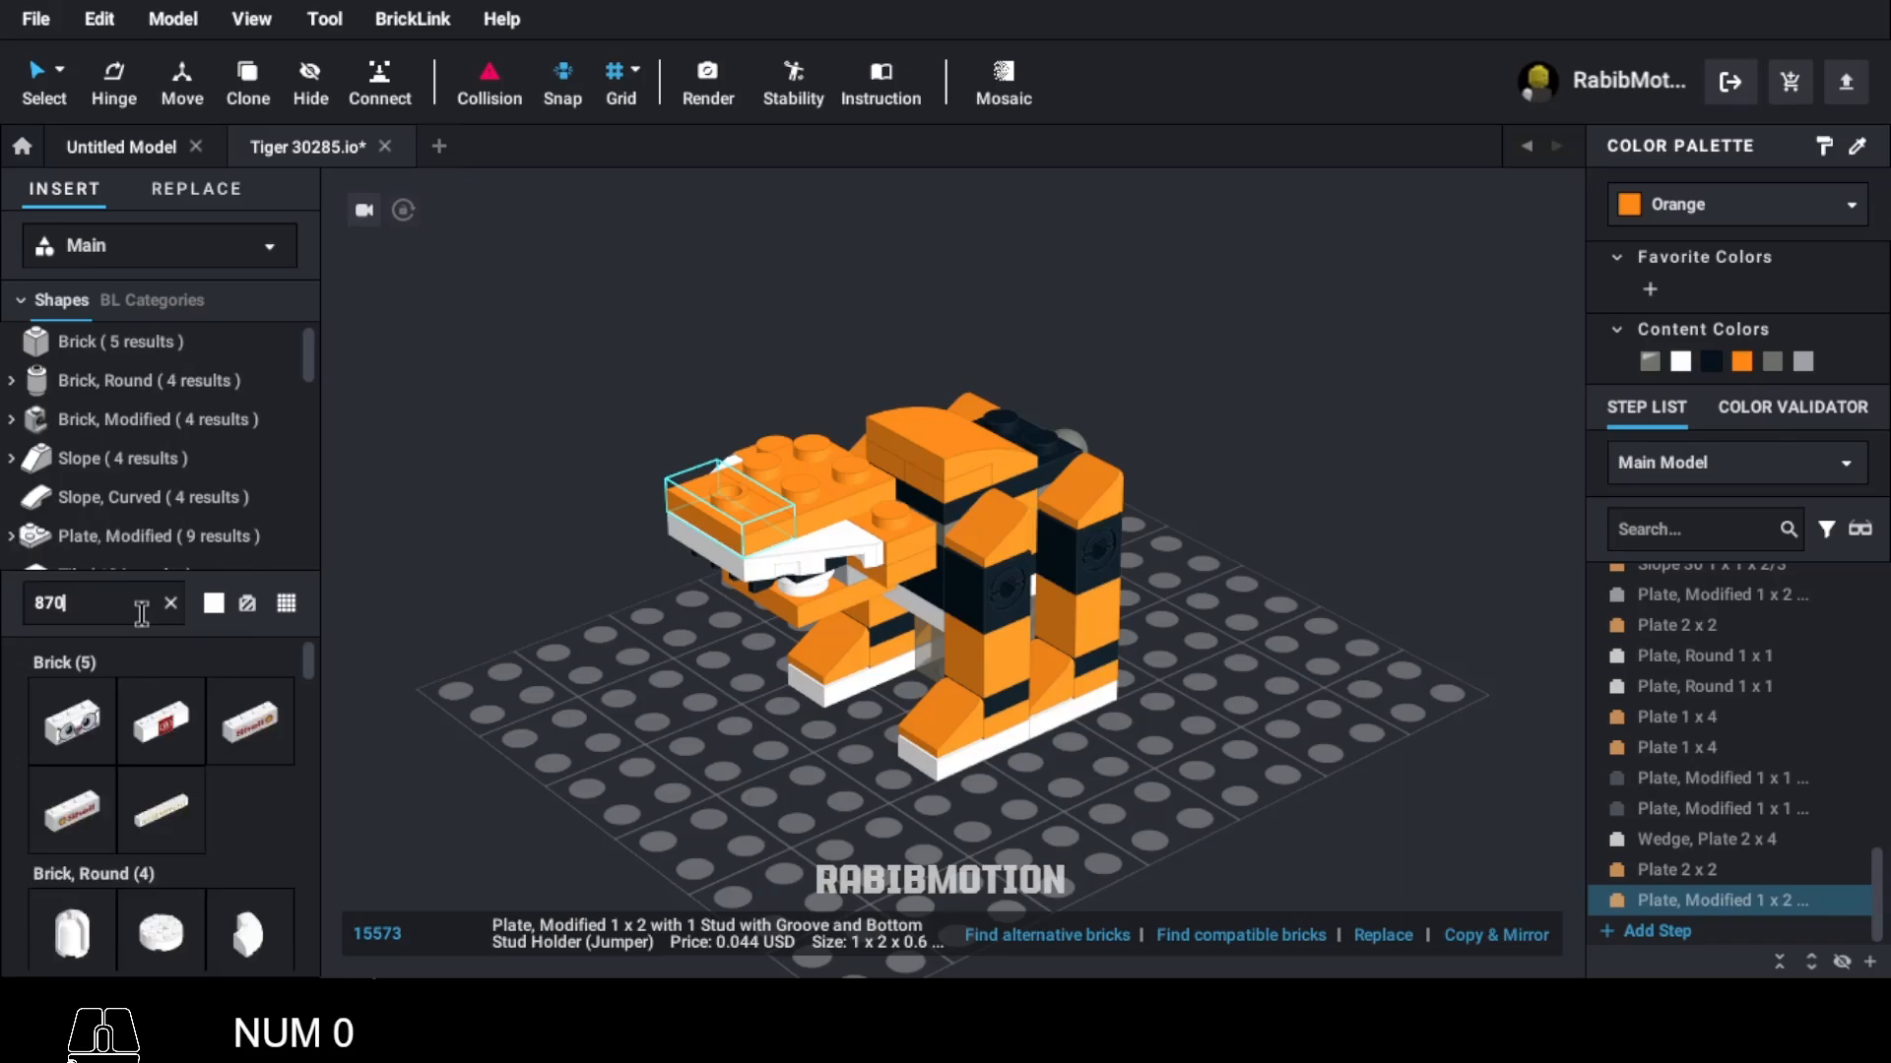
type("87")
left_click_drag(108, 707, 777, 404)
key("c")
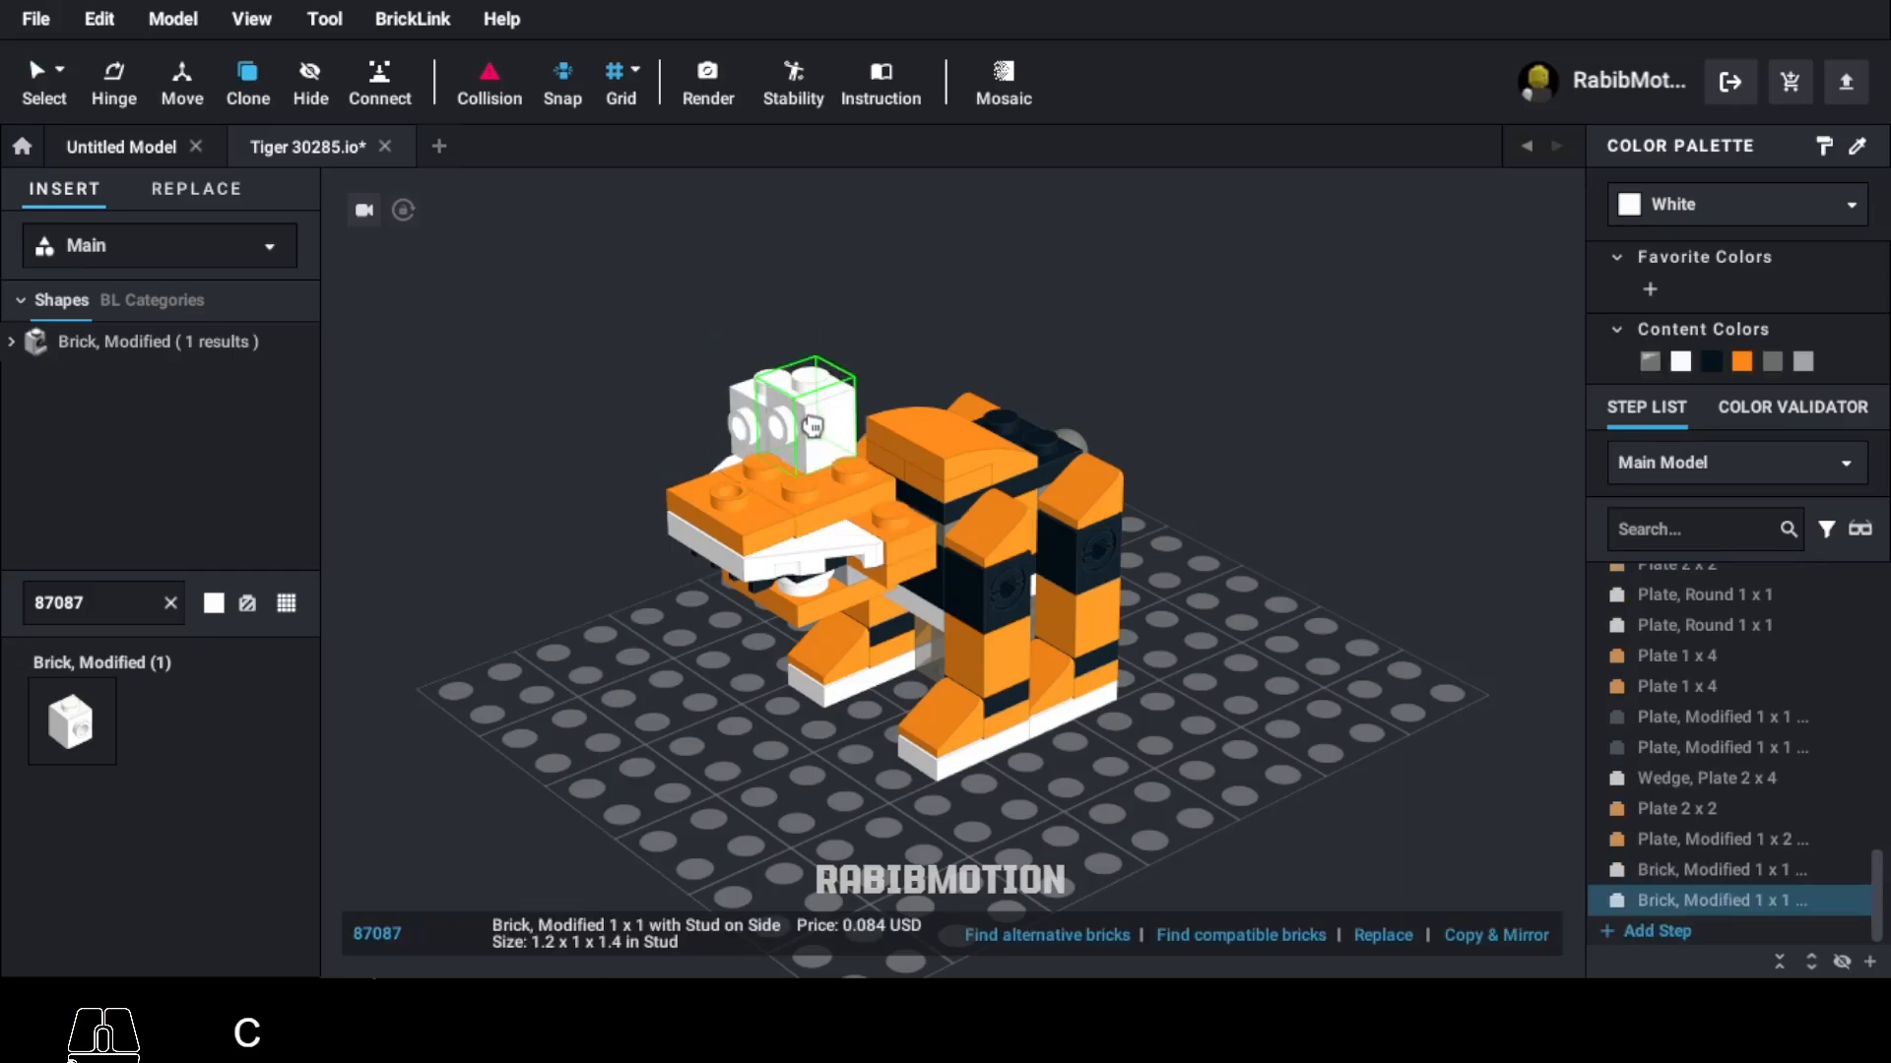
left_click(891, 468)
key("Escape")
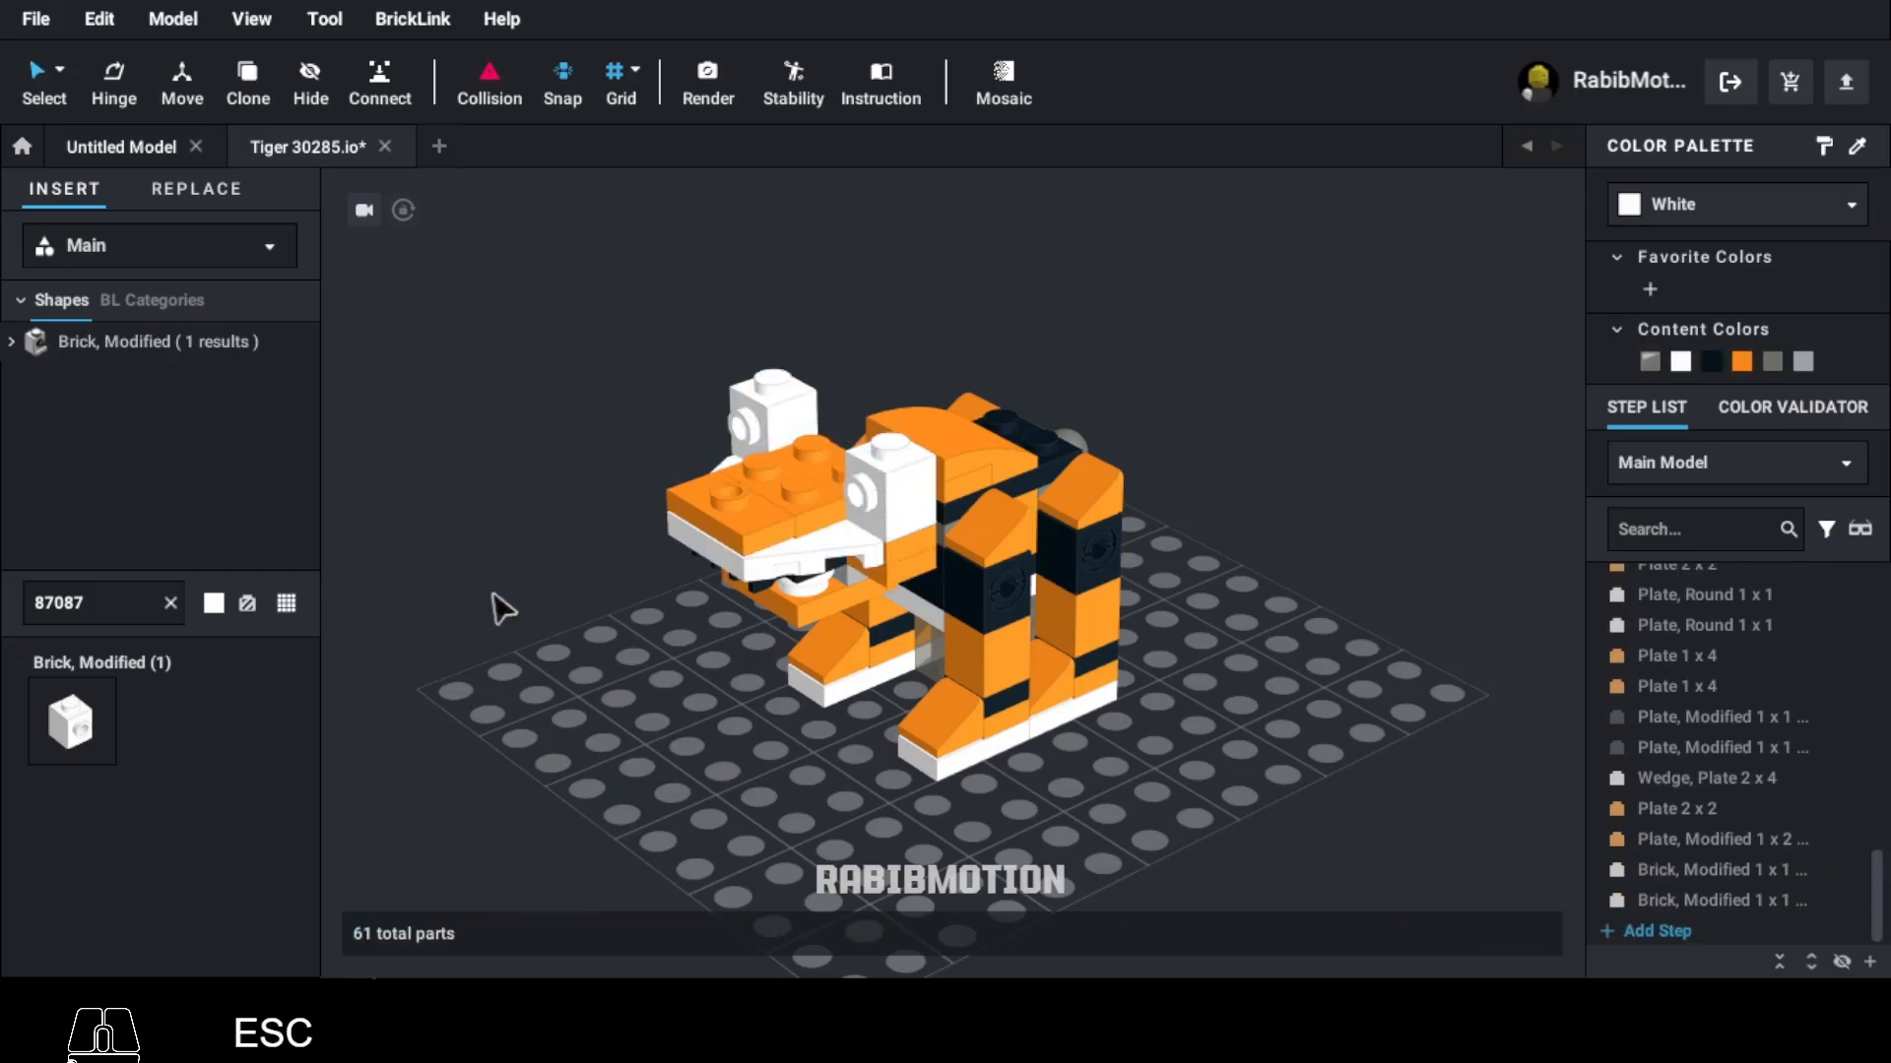
Step: Insert a white 1 x 1 round eye tile (98138pb007), rotate it upright, and attach it to the far white brick's side stud
double_click(126, 608)
type("9813")
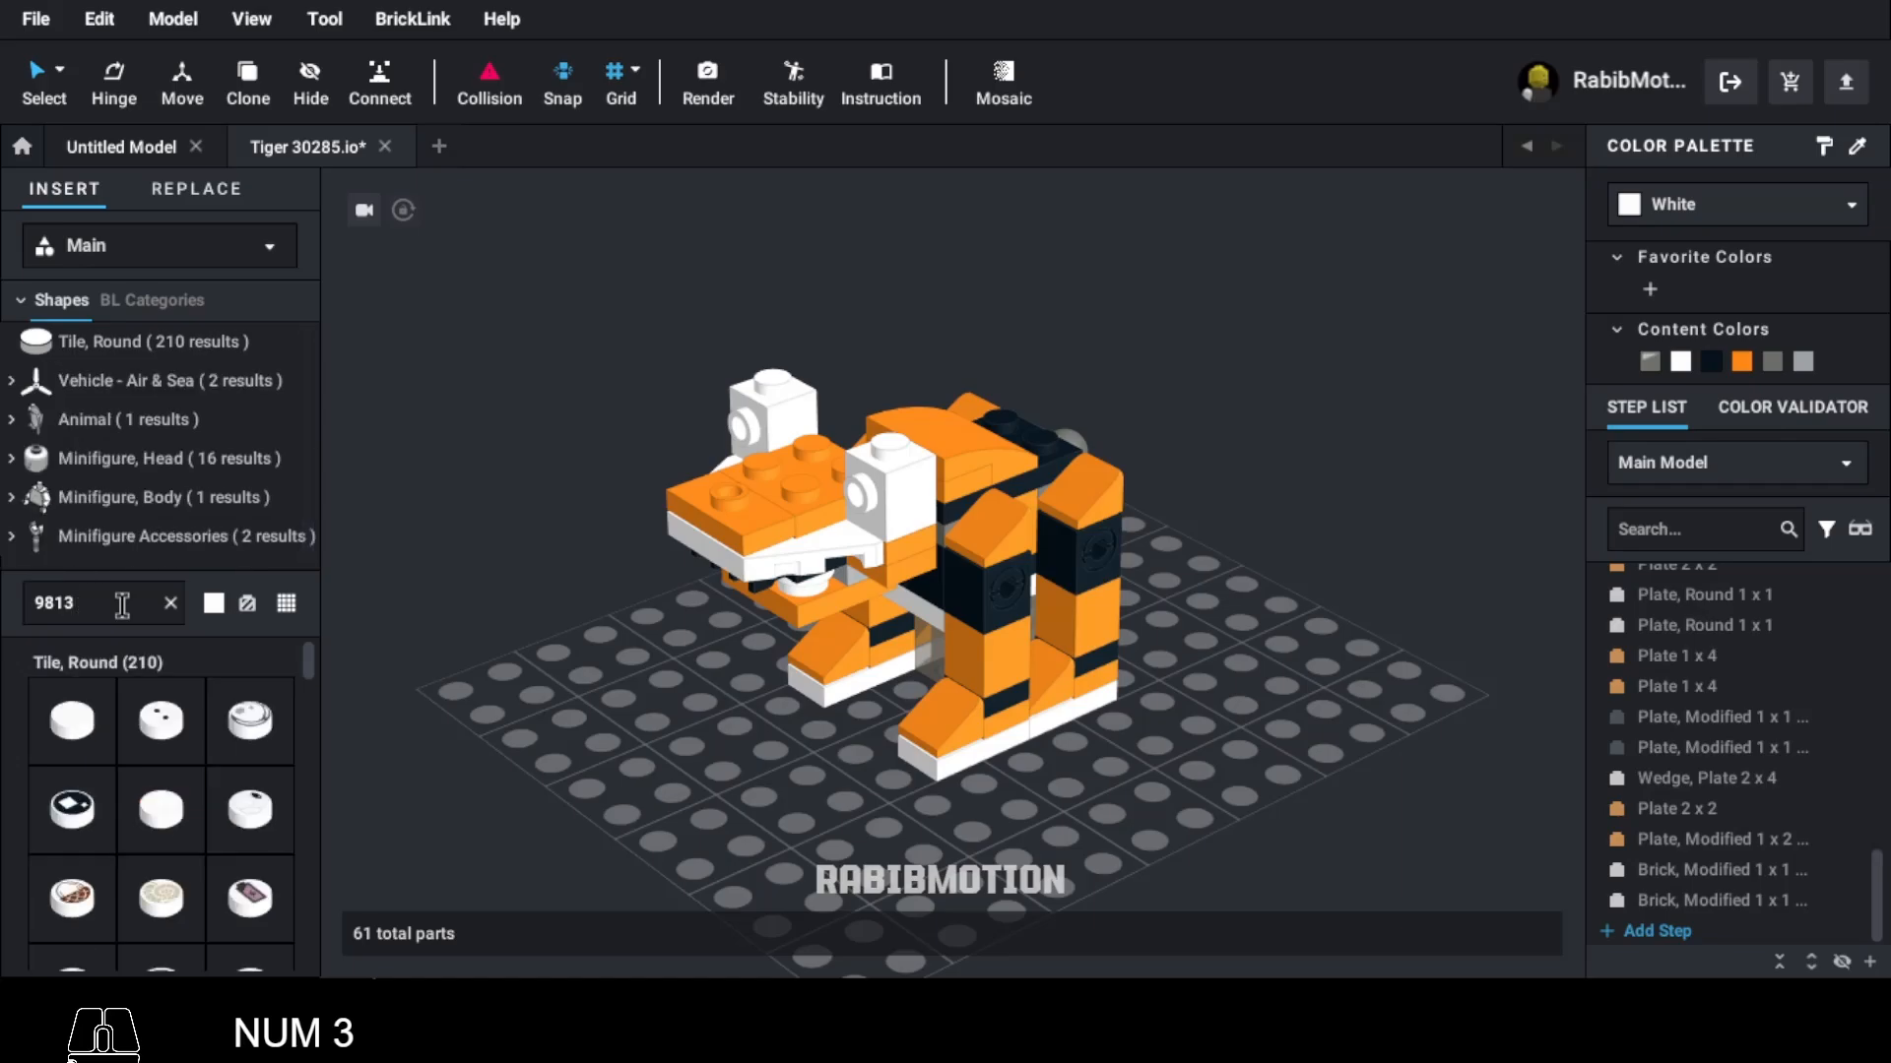
type("8pb")
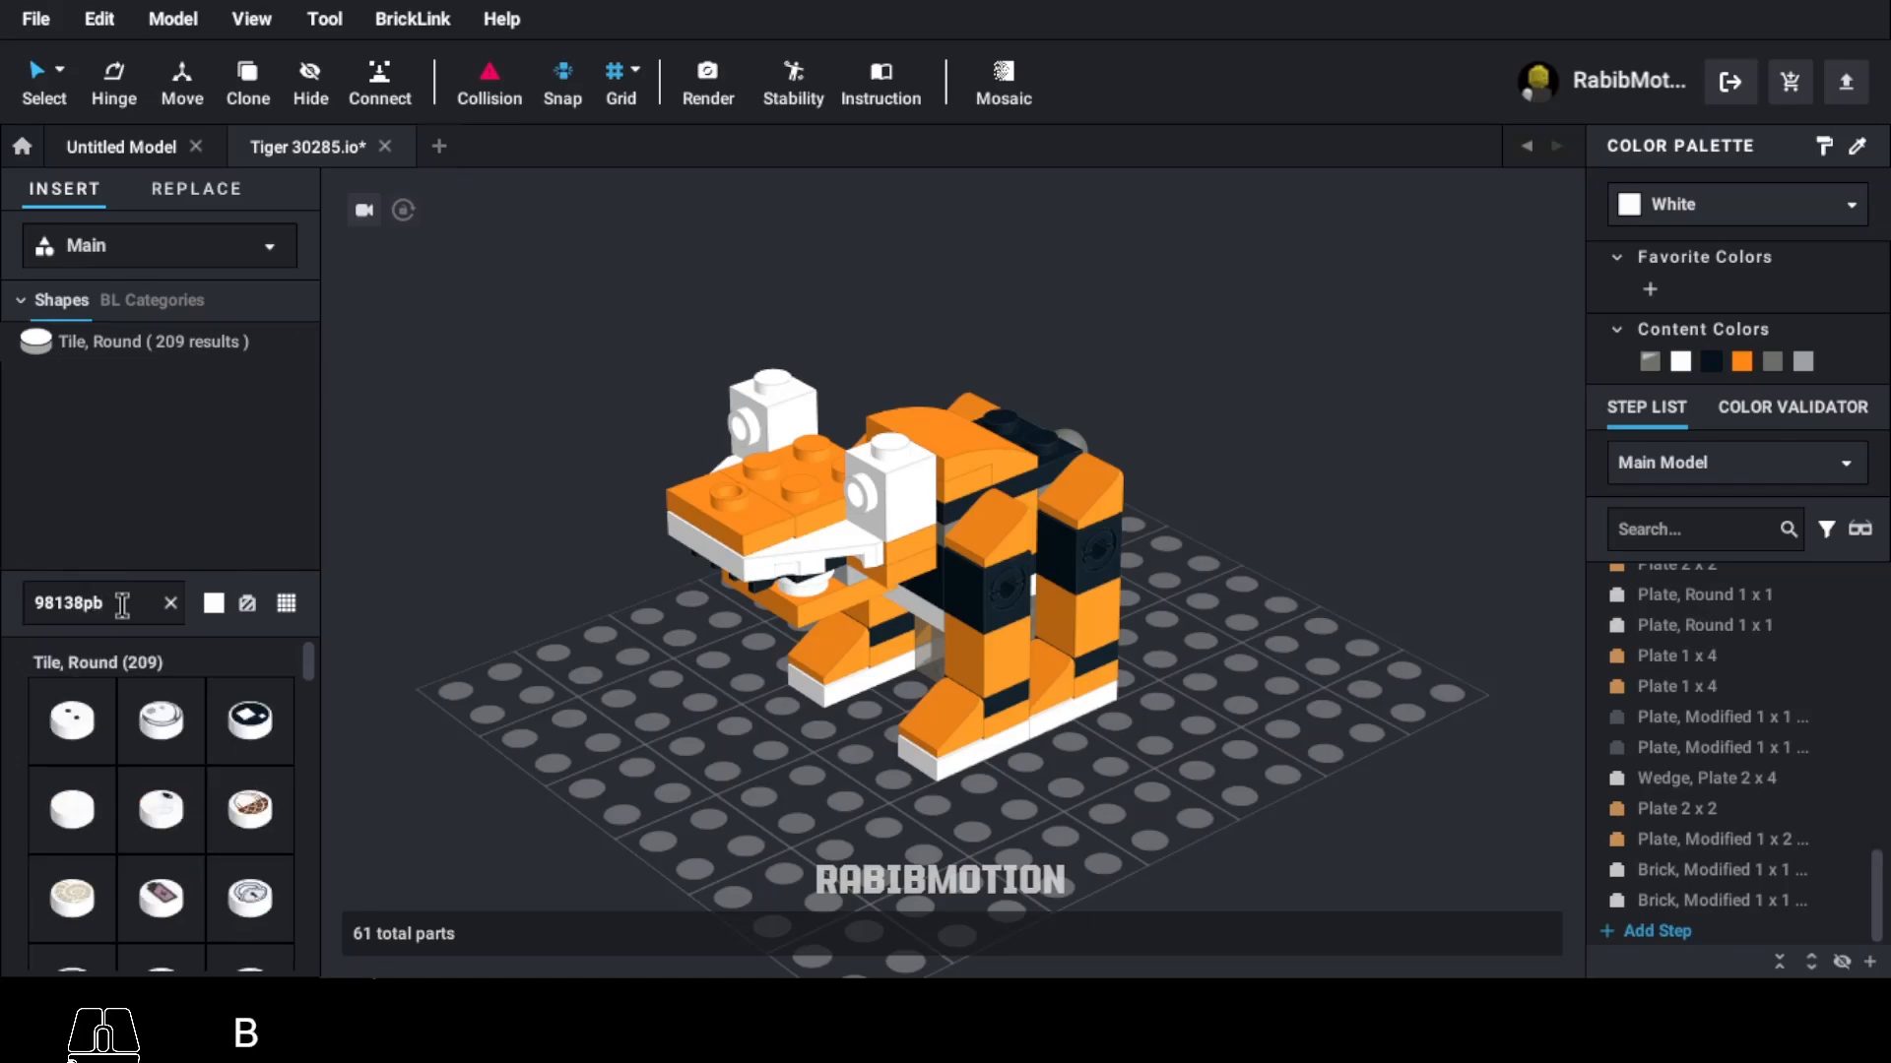
type("007")
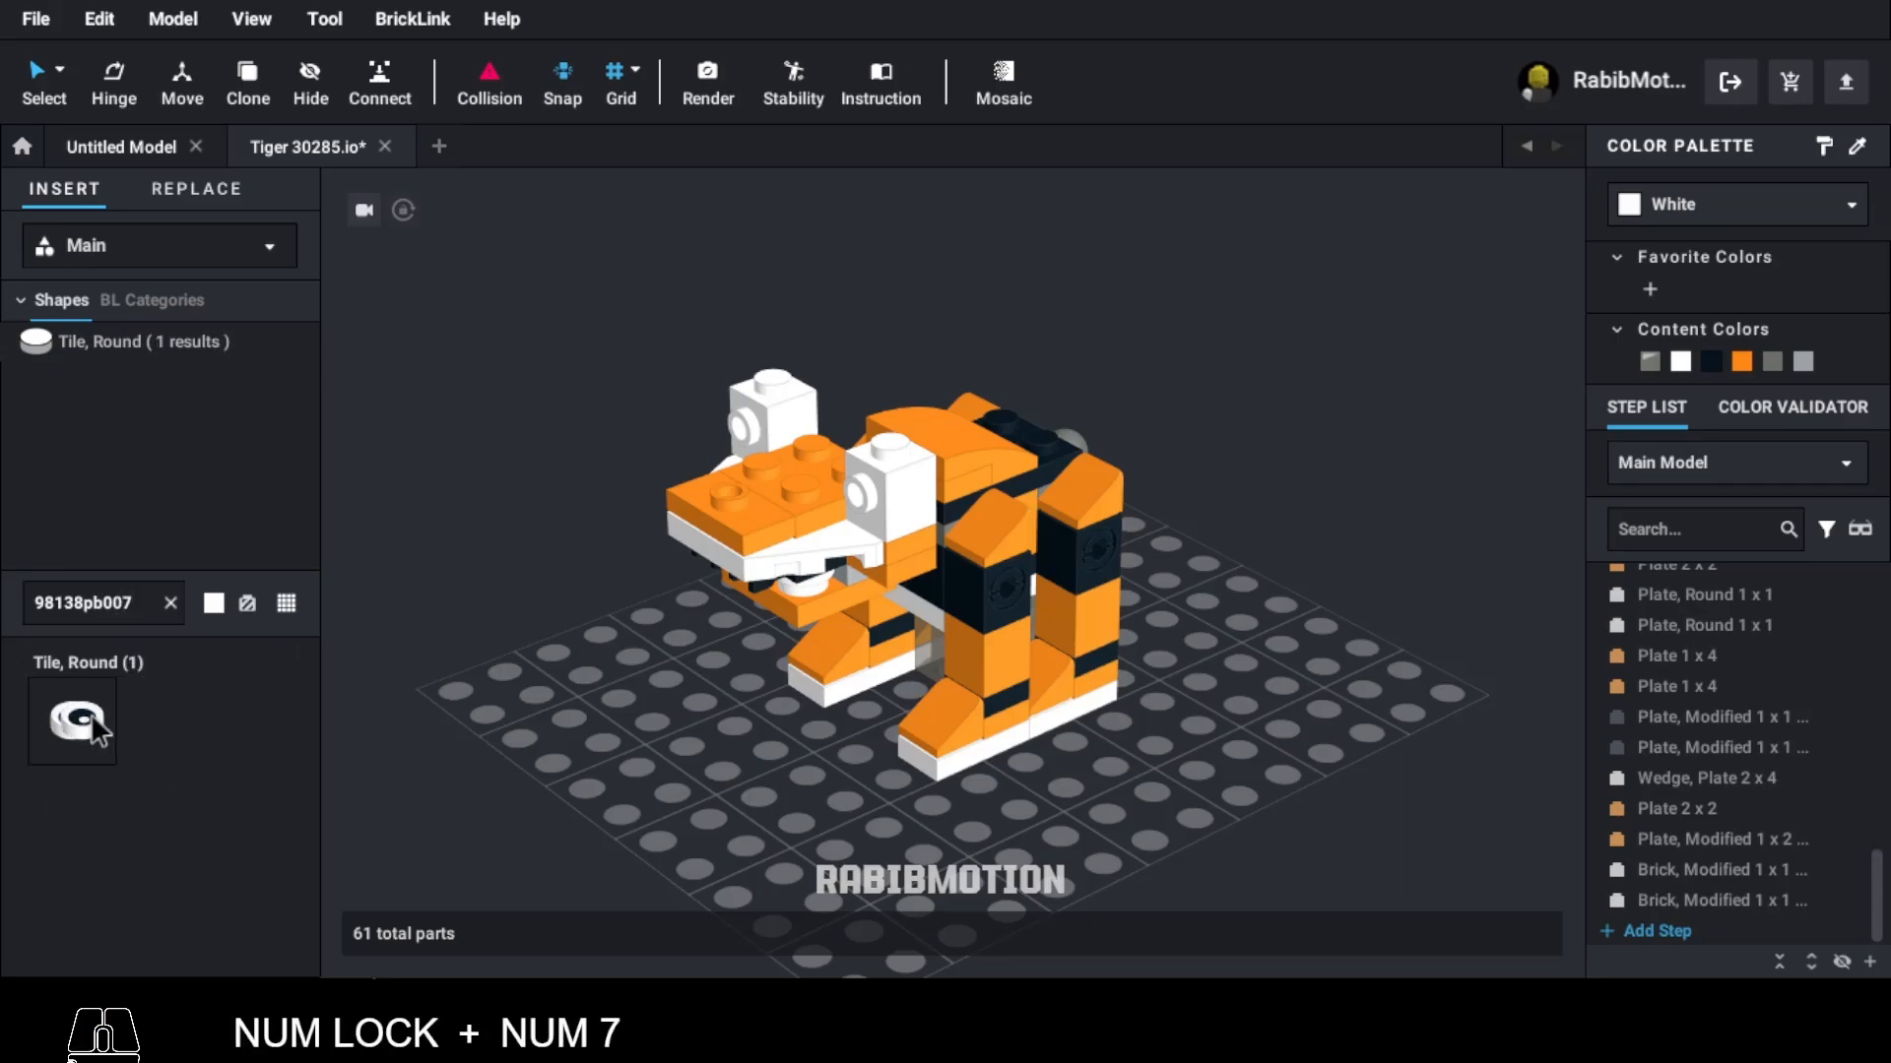
left_click_drag(99, 729, 492, 705)
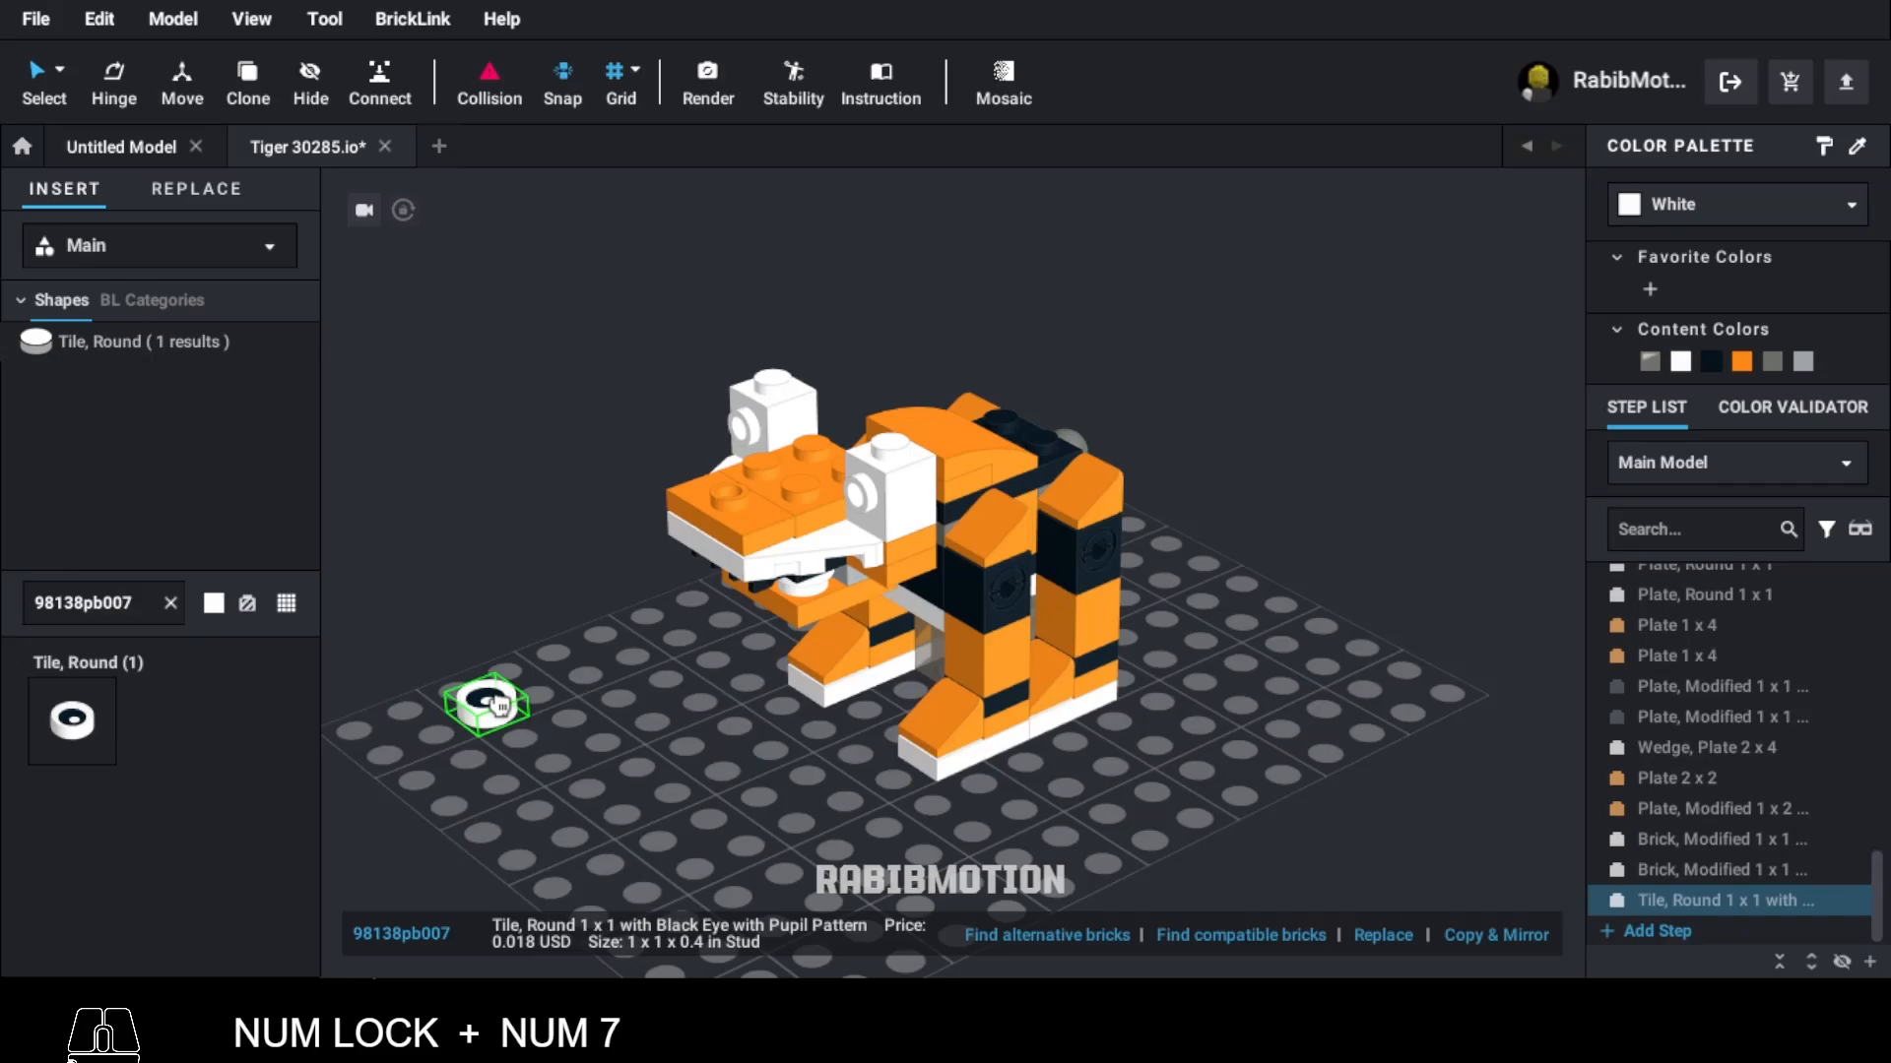
key("Down")
key("Right")
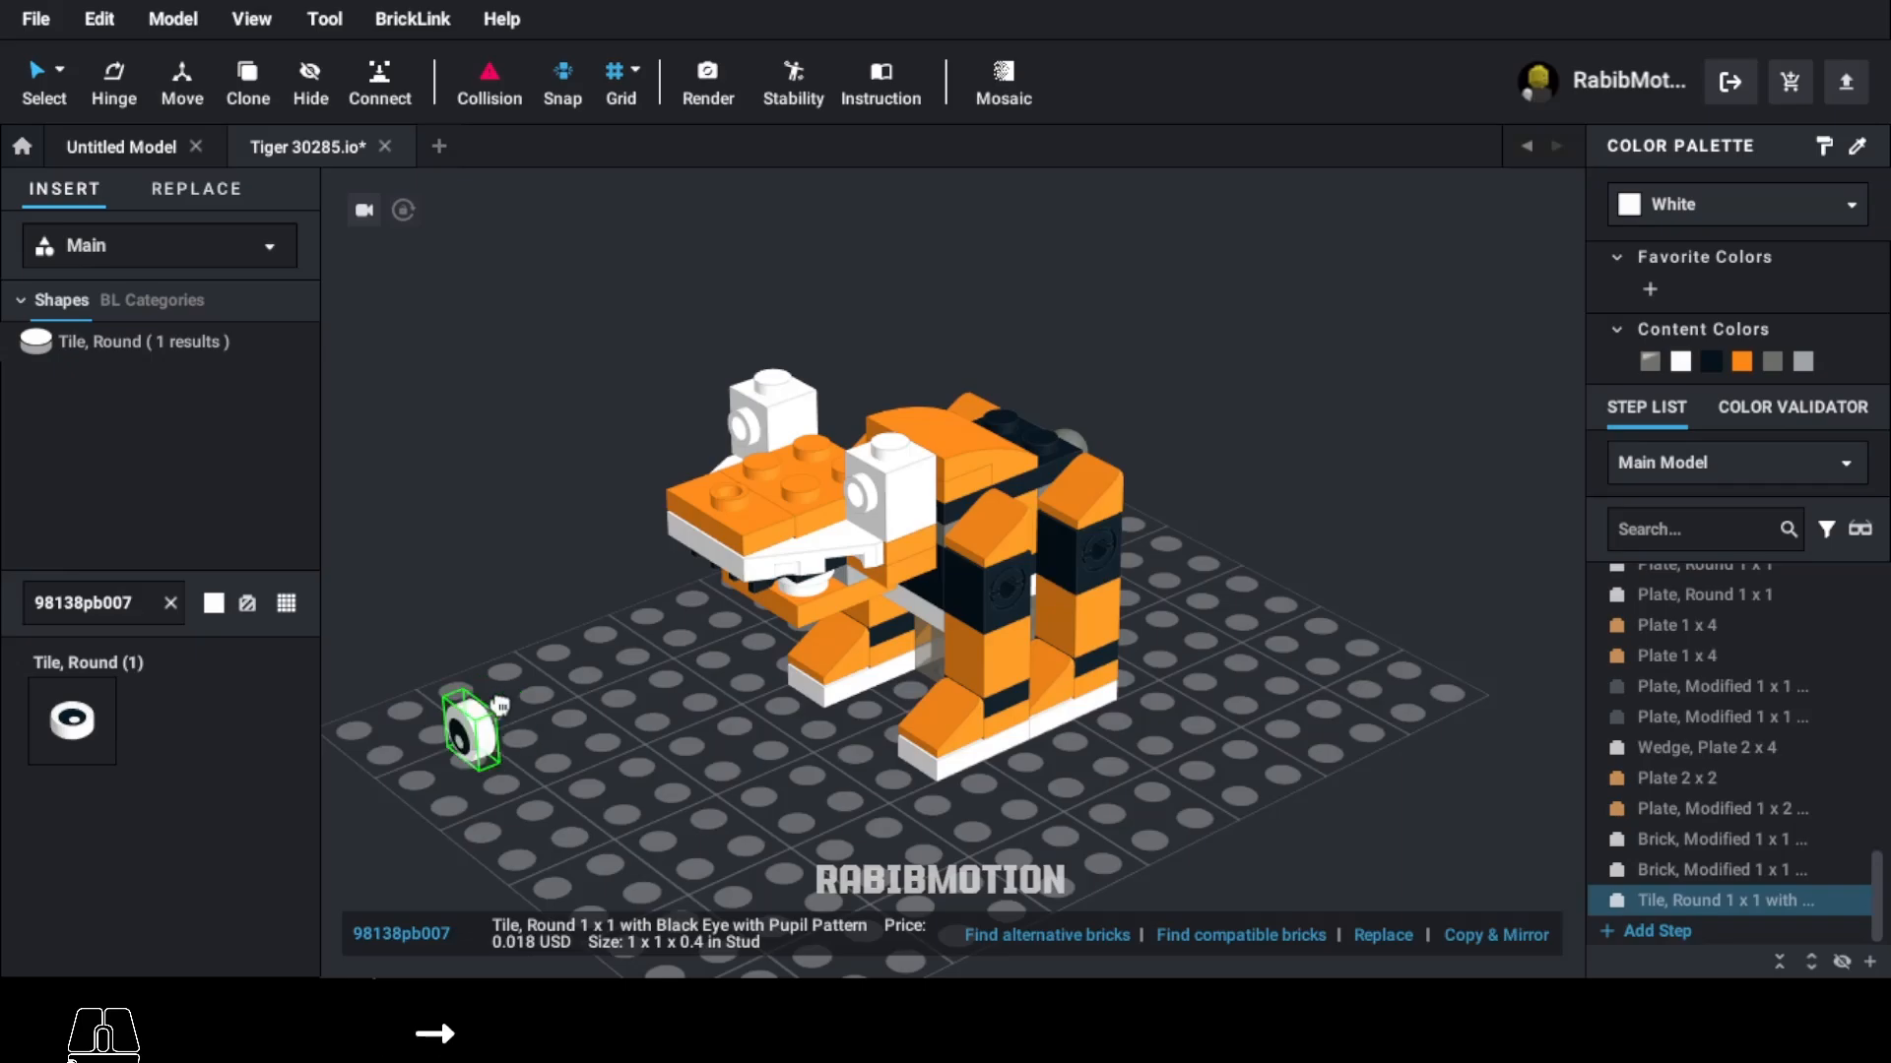
key("Right")
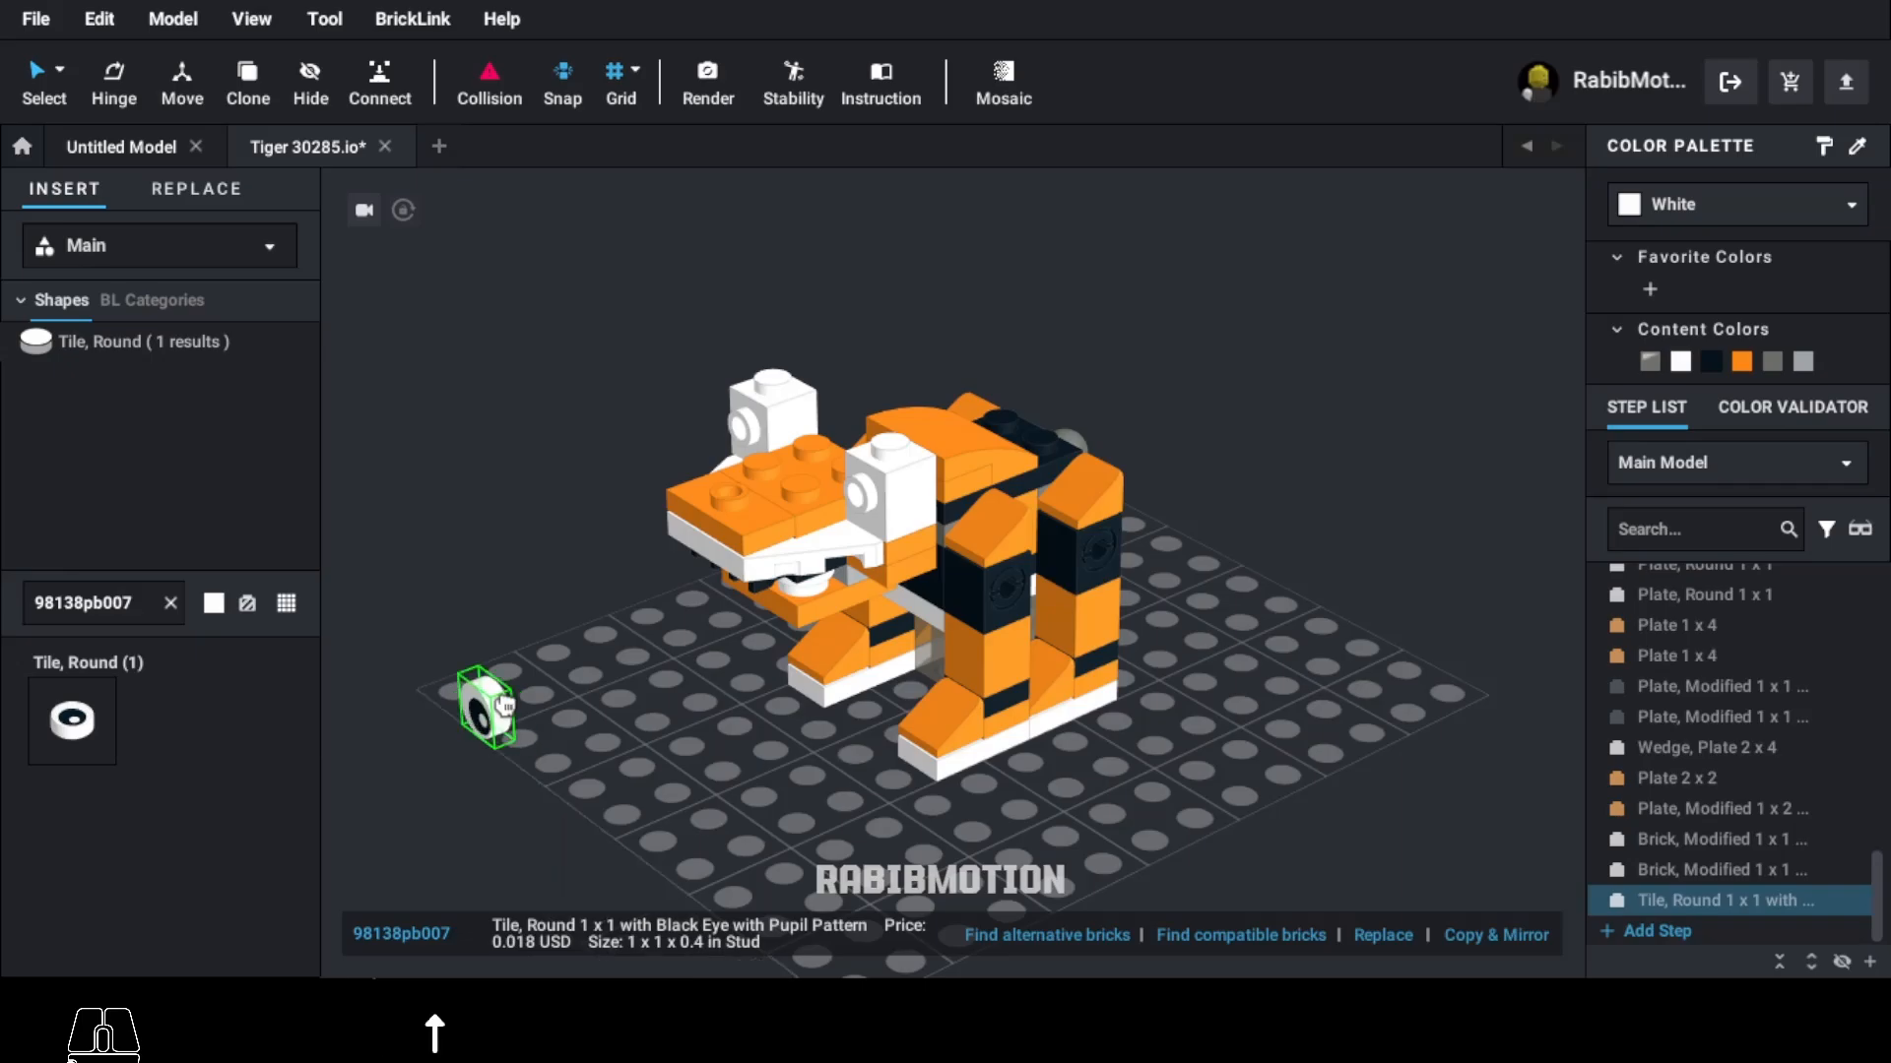
left_click_drag(504, 707, 733, 458)
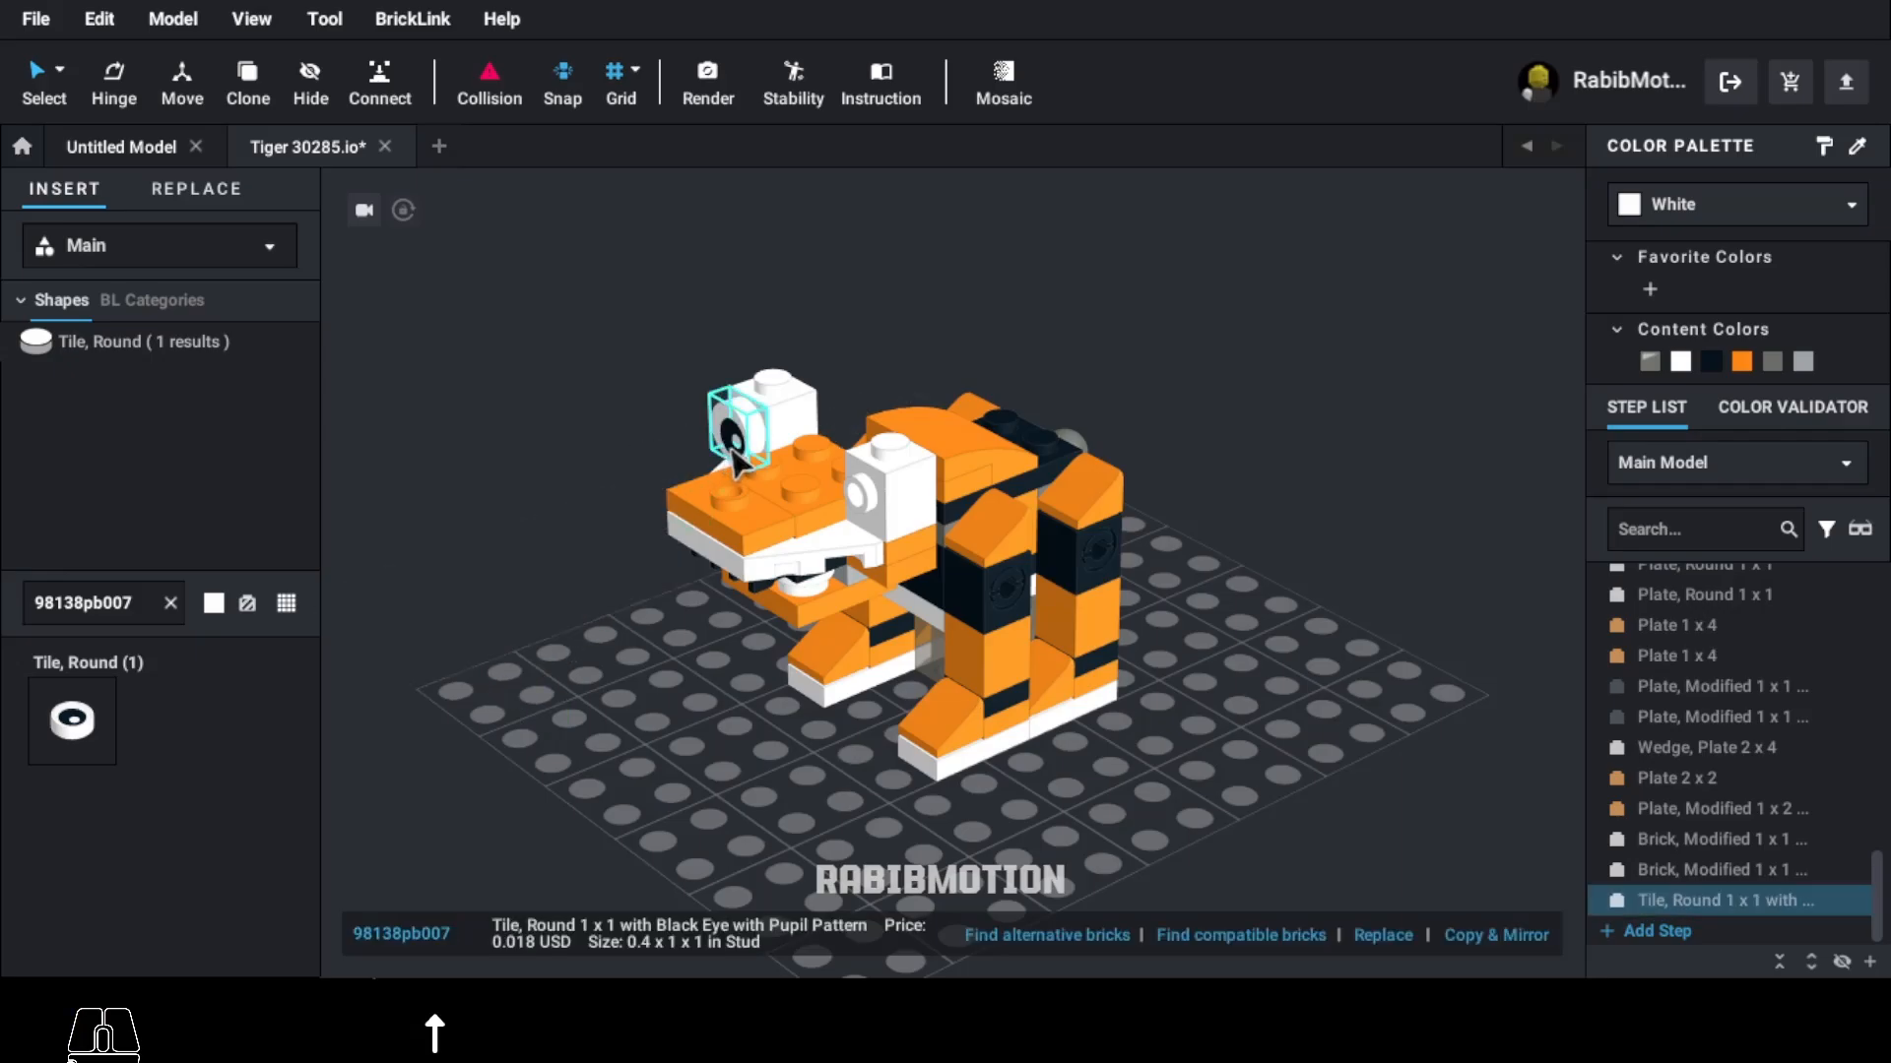
Step: Clone the eye tile onto the side stud of the other white 1 x 1 brick
key("c")
left_click(848, 501)
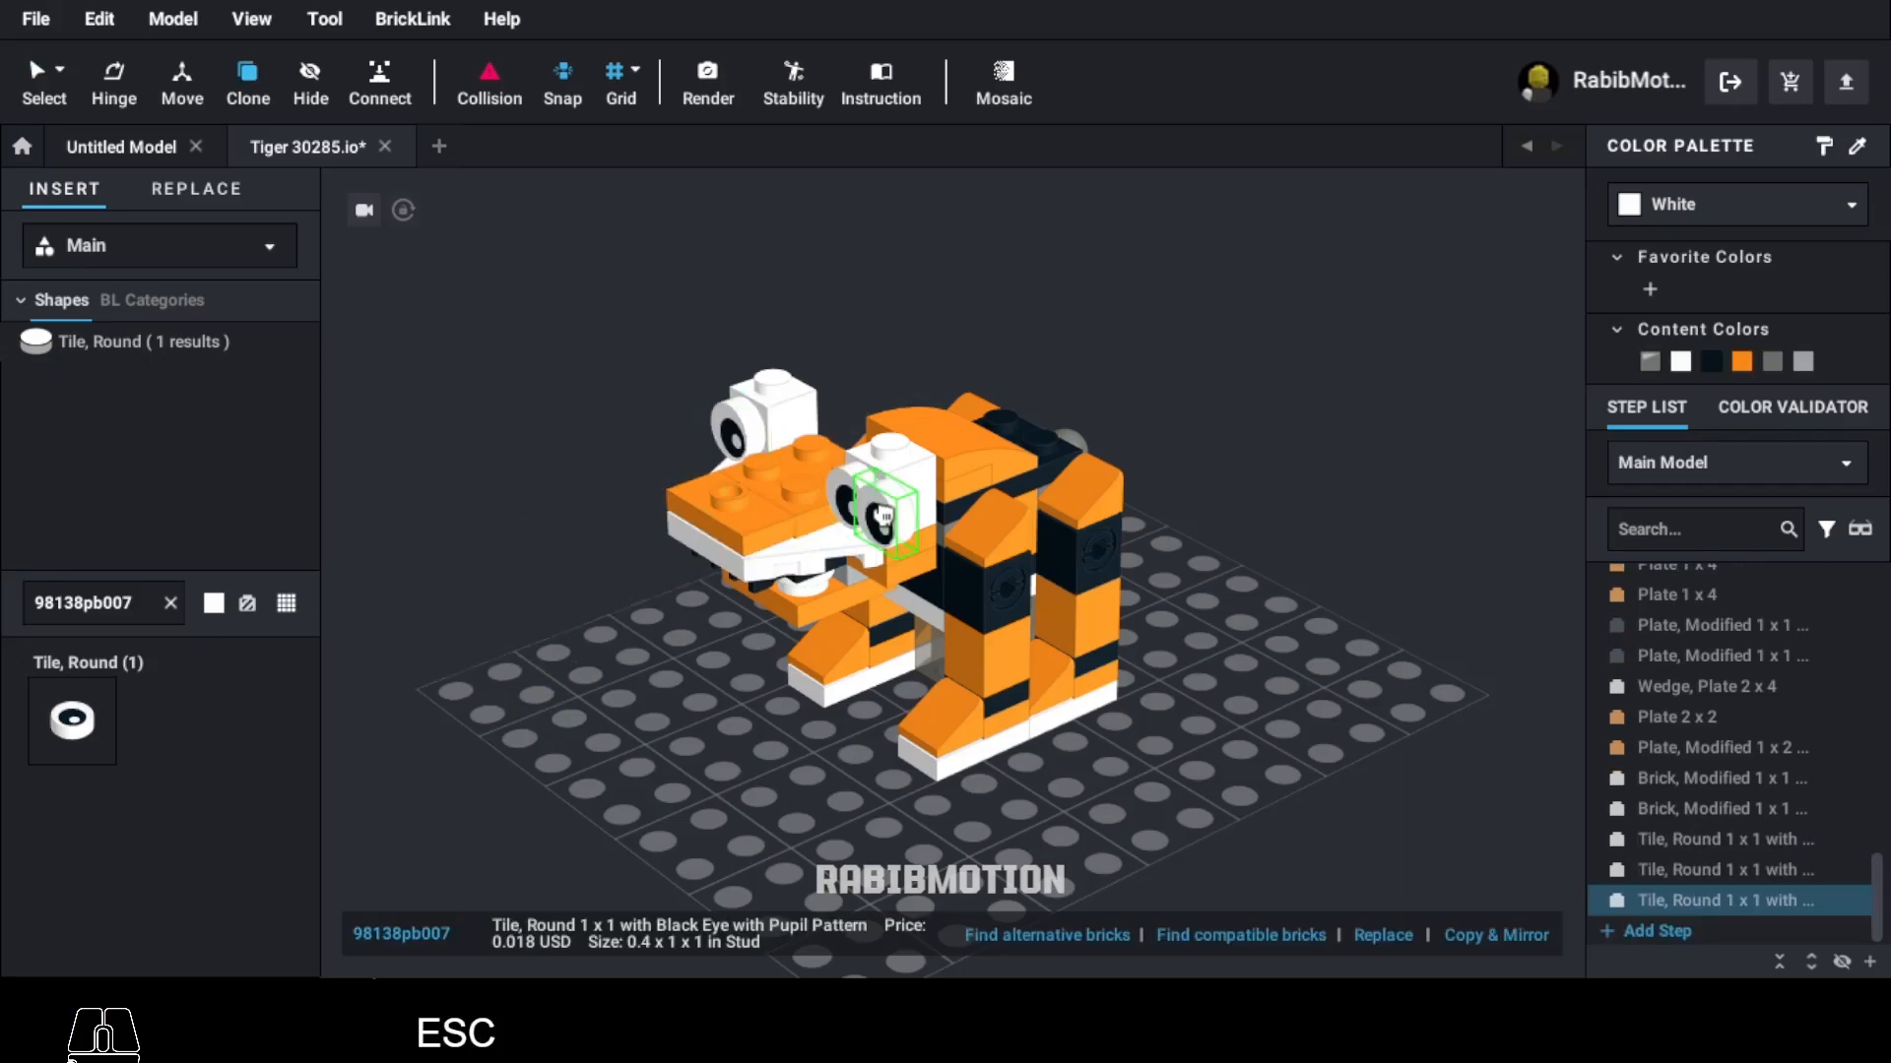
key("Escape")
Step: Insert a Plate 1 x 2 (3023) between the two white eye bricks and color it Black
double_click(138, 604)
type("3023")
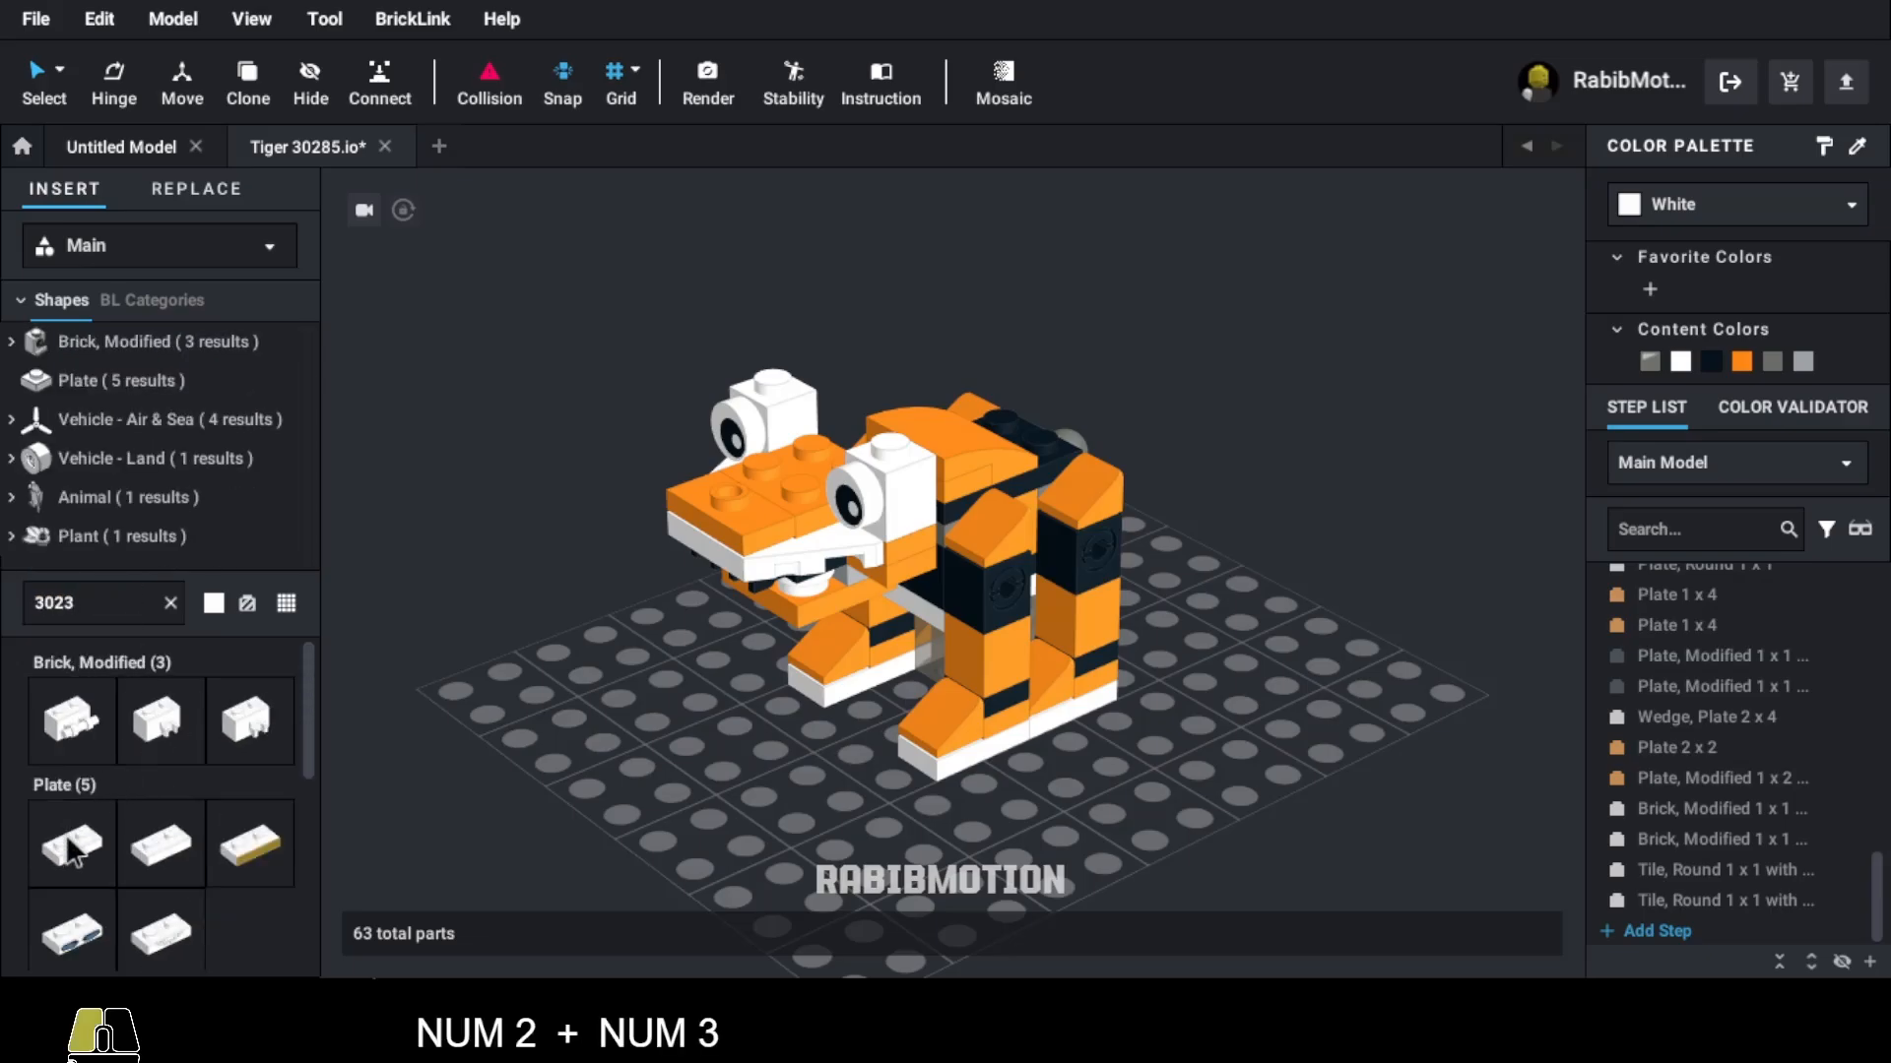
left_click_drag(74, 846, 837, 434)
left_click(1698, 364)
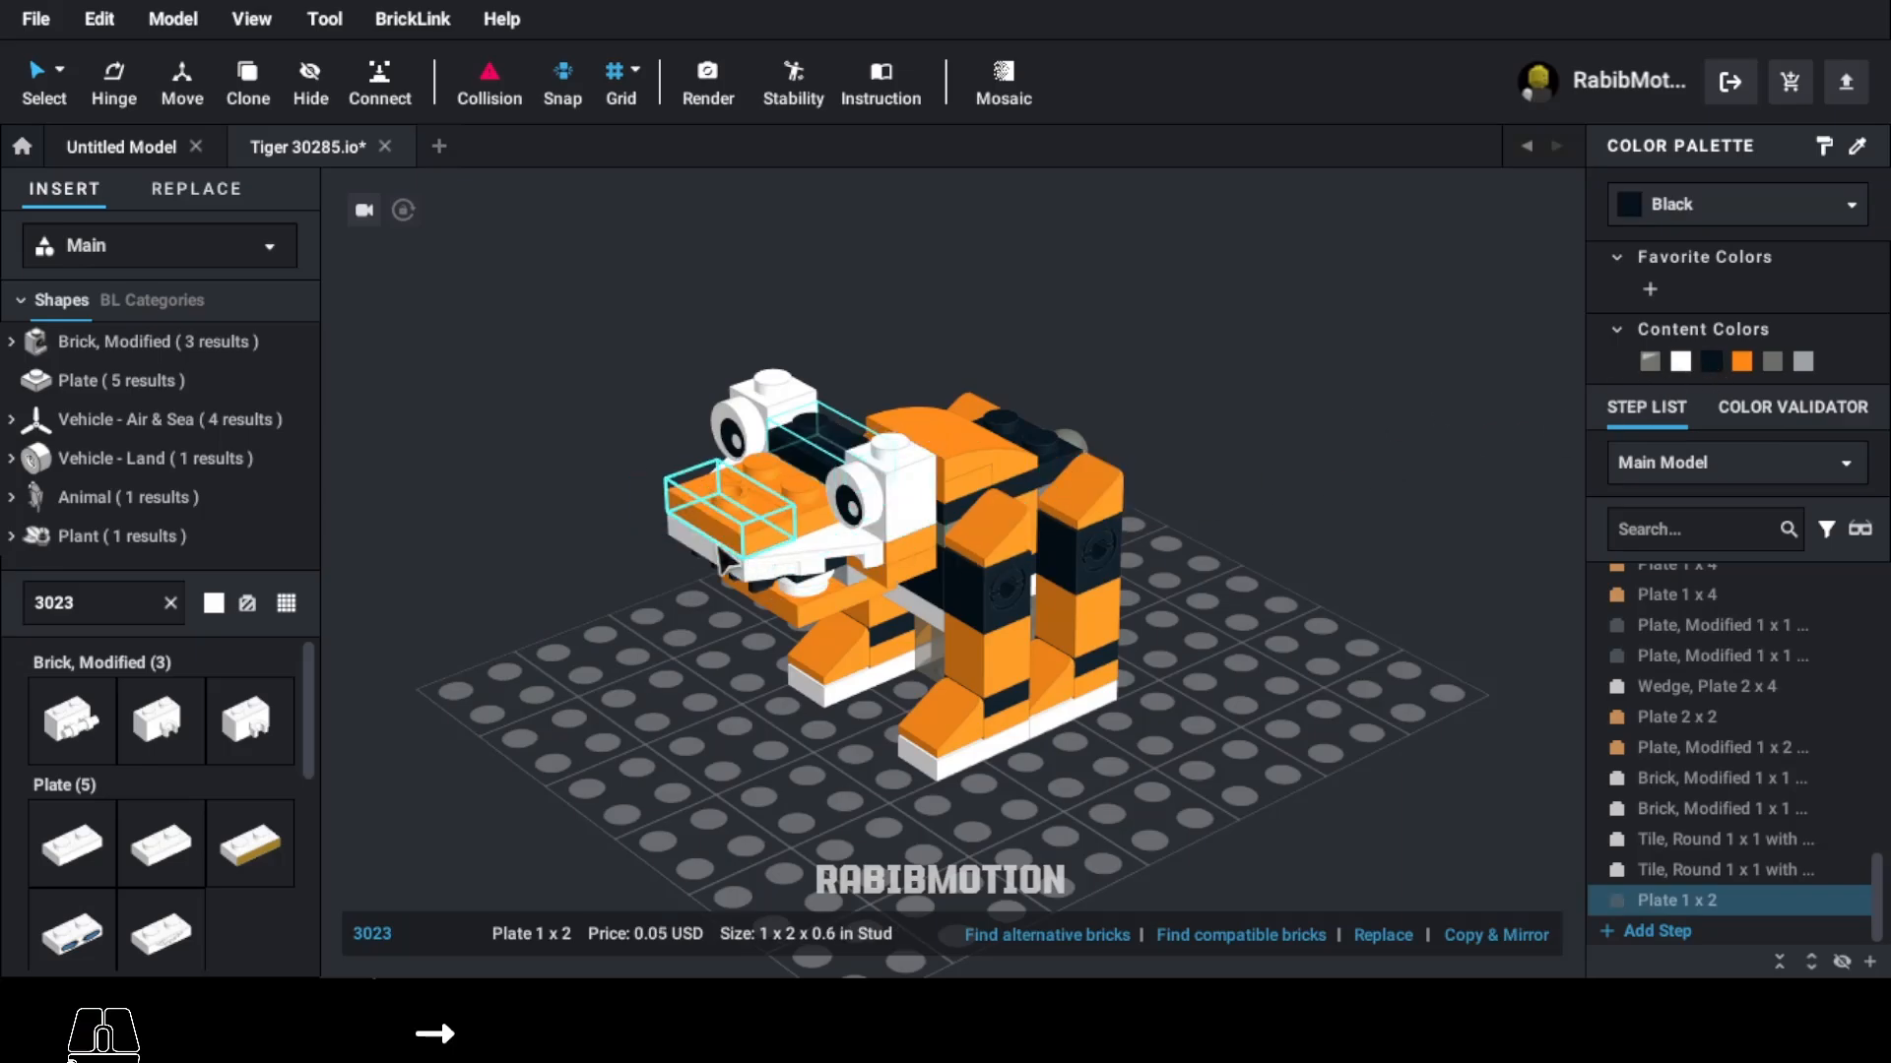
Step: Clone the orange 2 x 2 curved slope from the back, rotate it to face forward, and place it on top of the head
left_click(960, 478)
key("v")
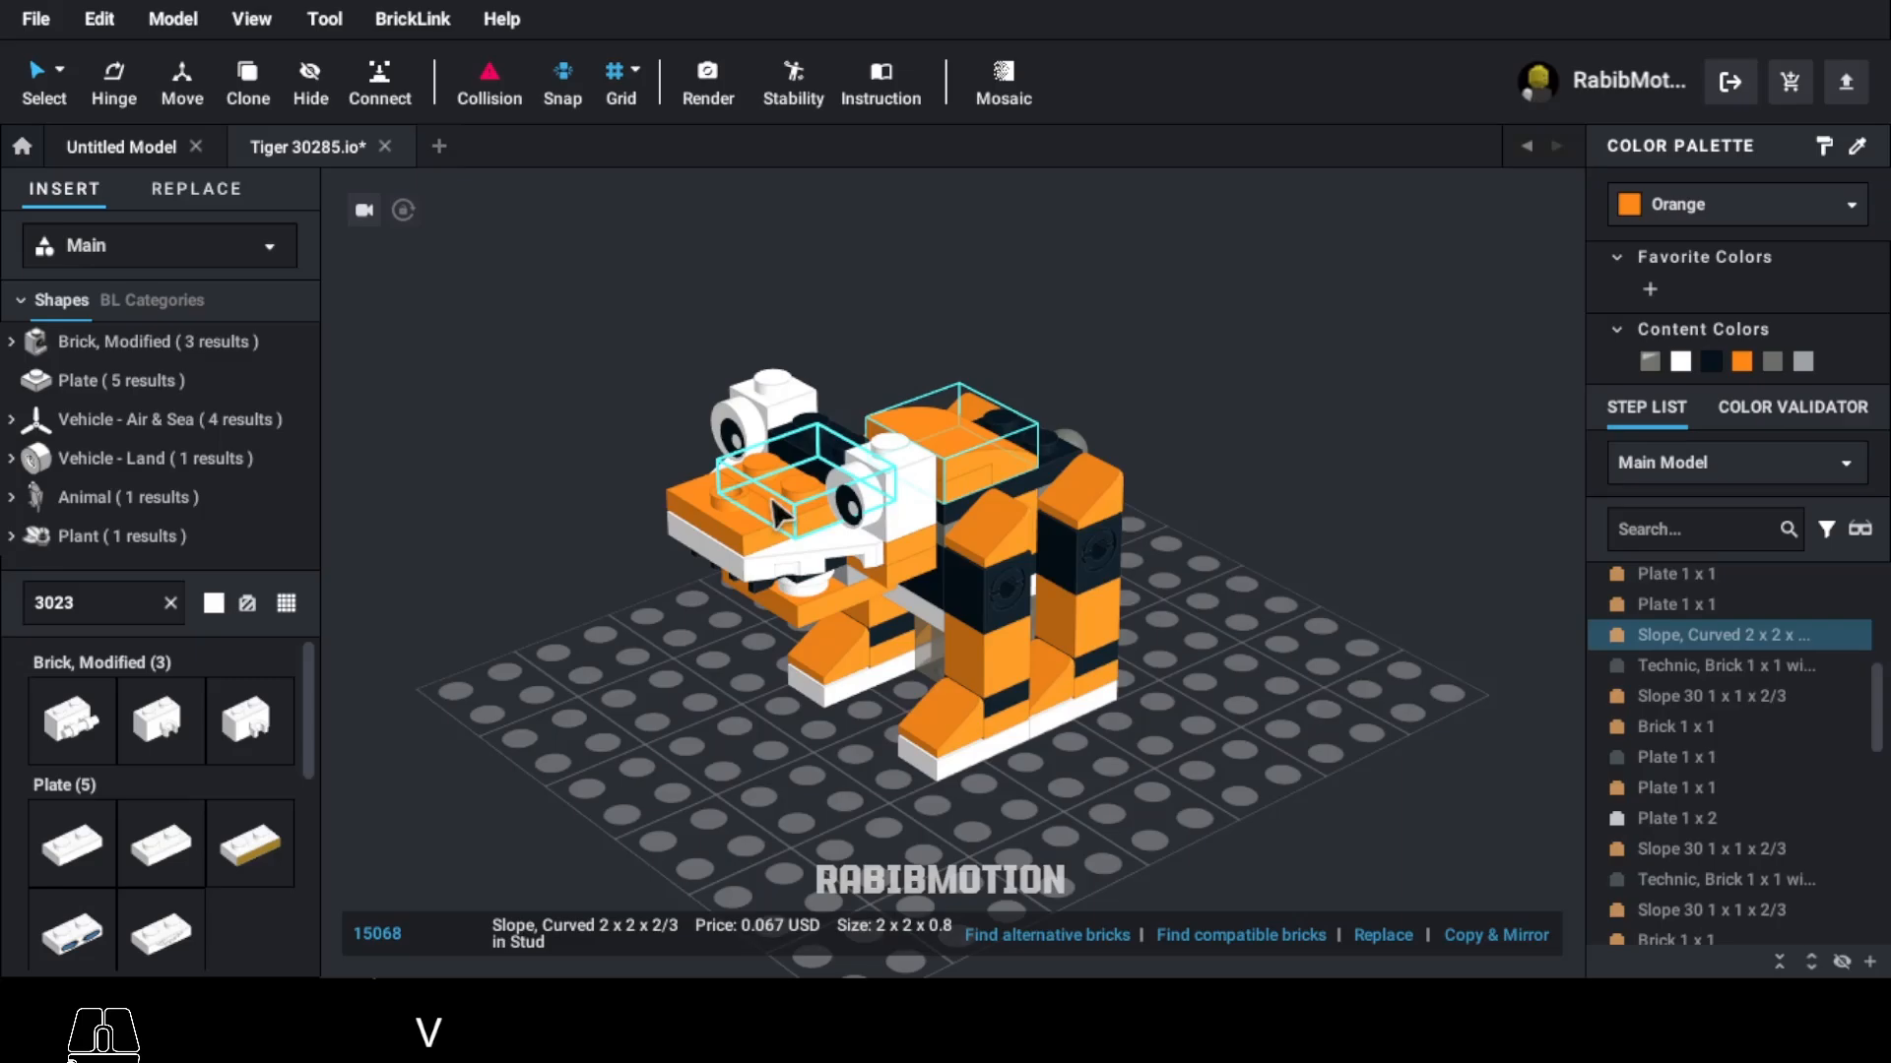
key("c")
key("Right")
key("Right")
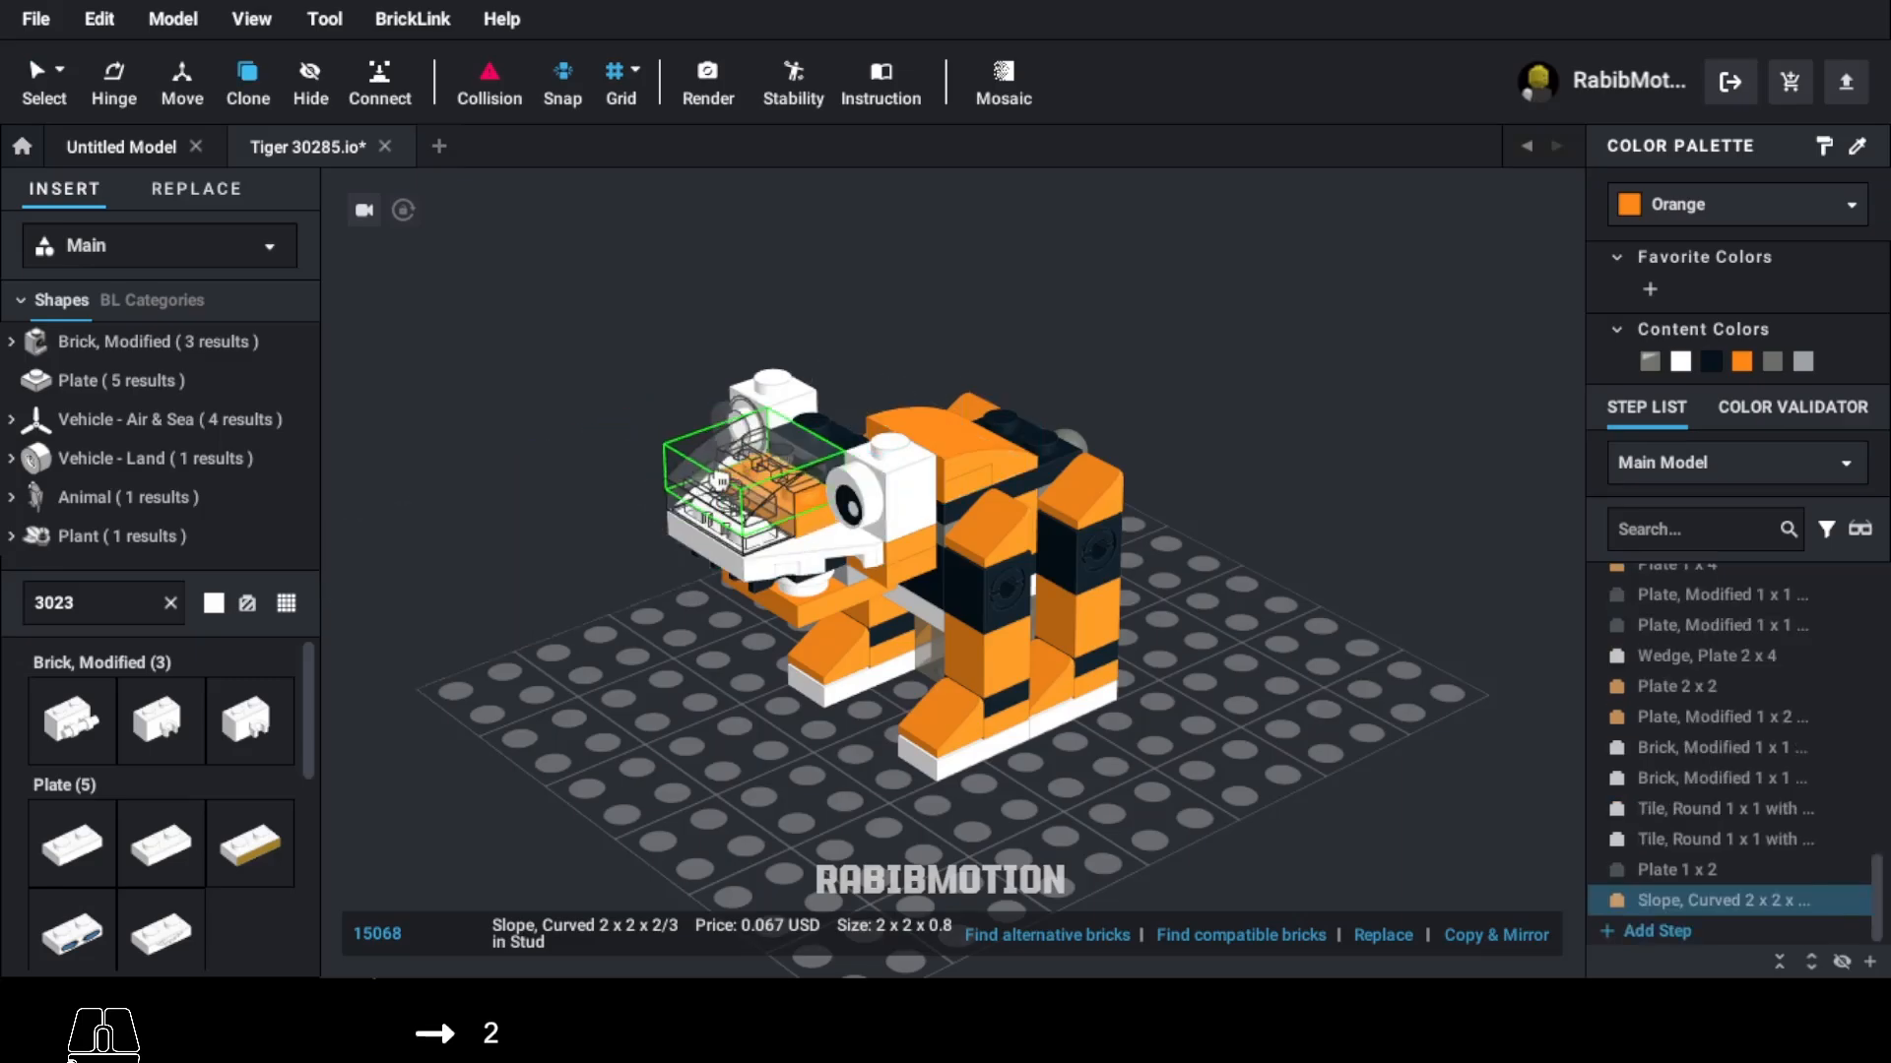
left_click(669, 517)
key("Escape")
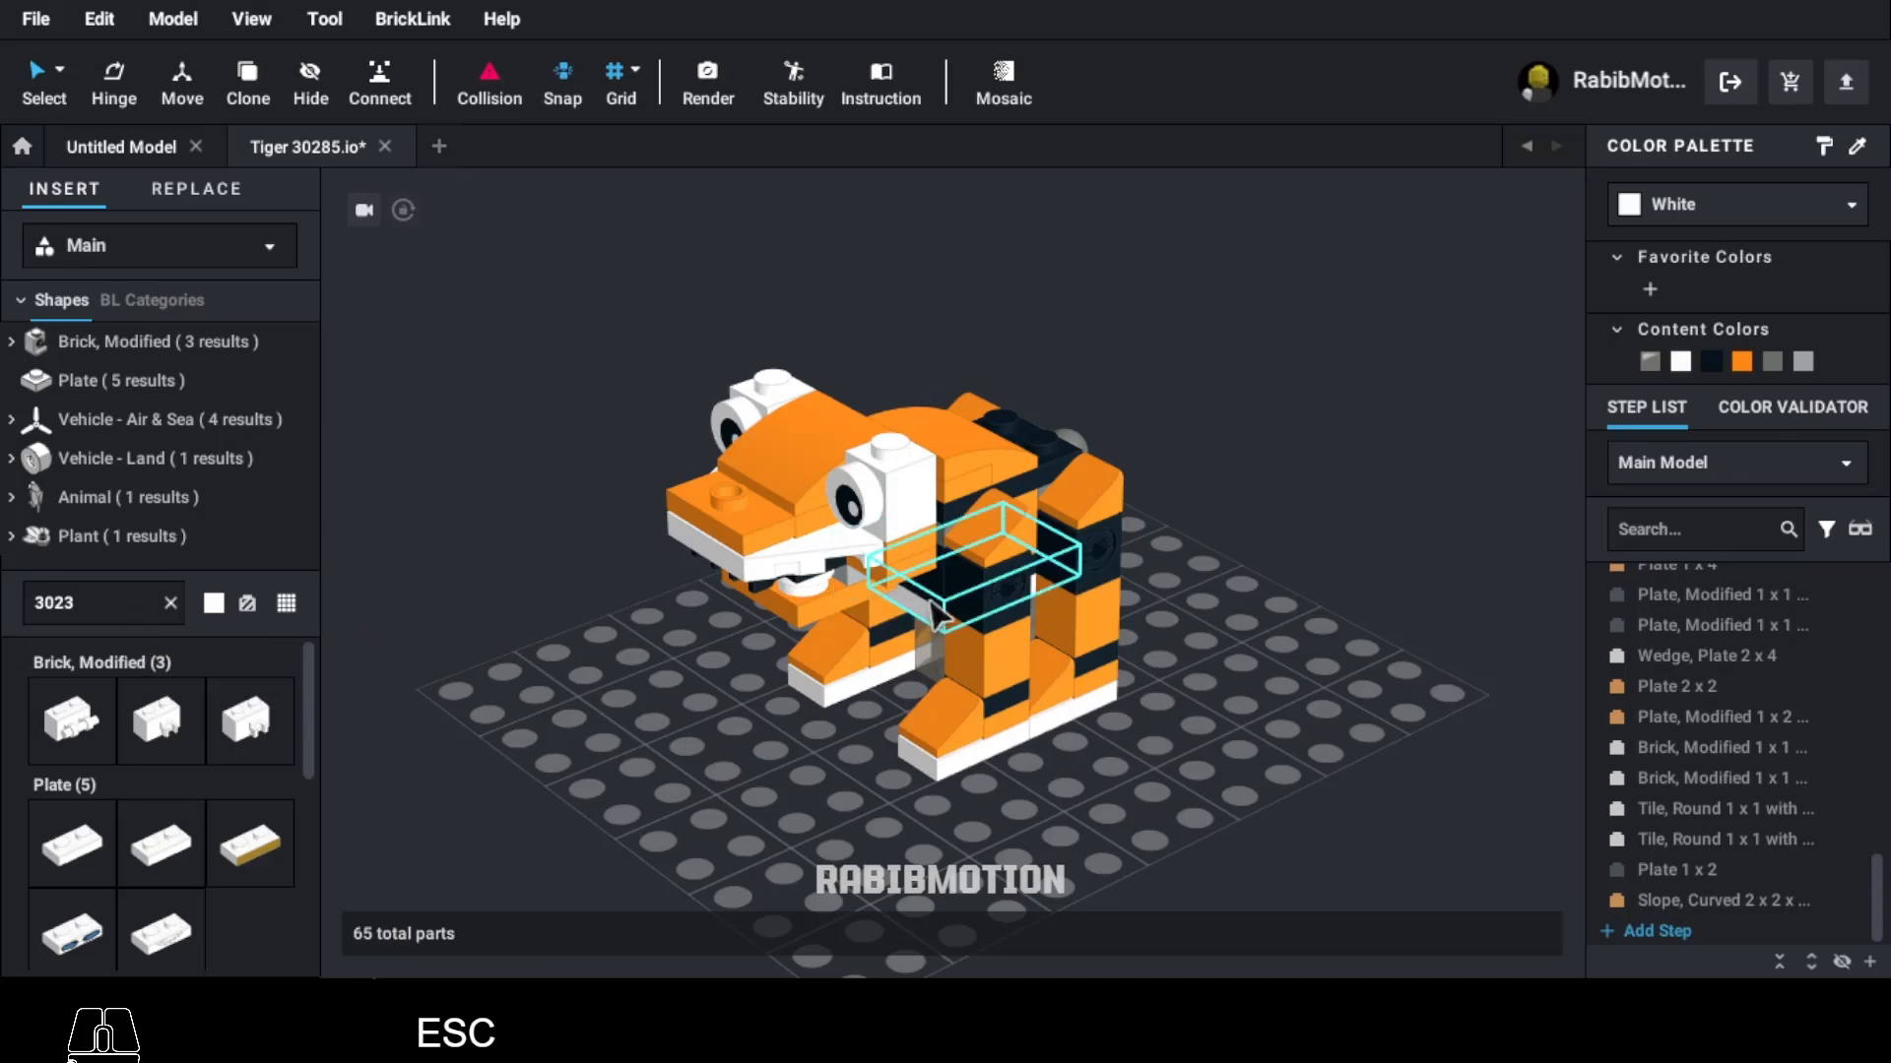
Step: Clone an orange Slope 30 1 x 1 x 2/3 from the front leg onto the snout's jumper stud and color it Black
left_click(984, 528)
key("c")
left_click(773, 500)
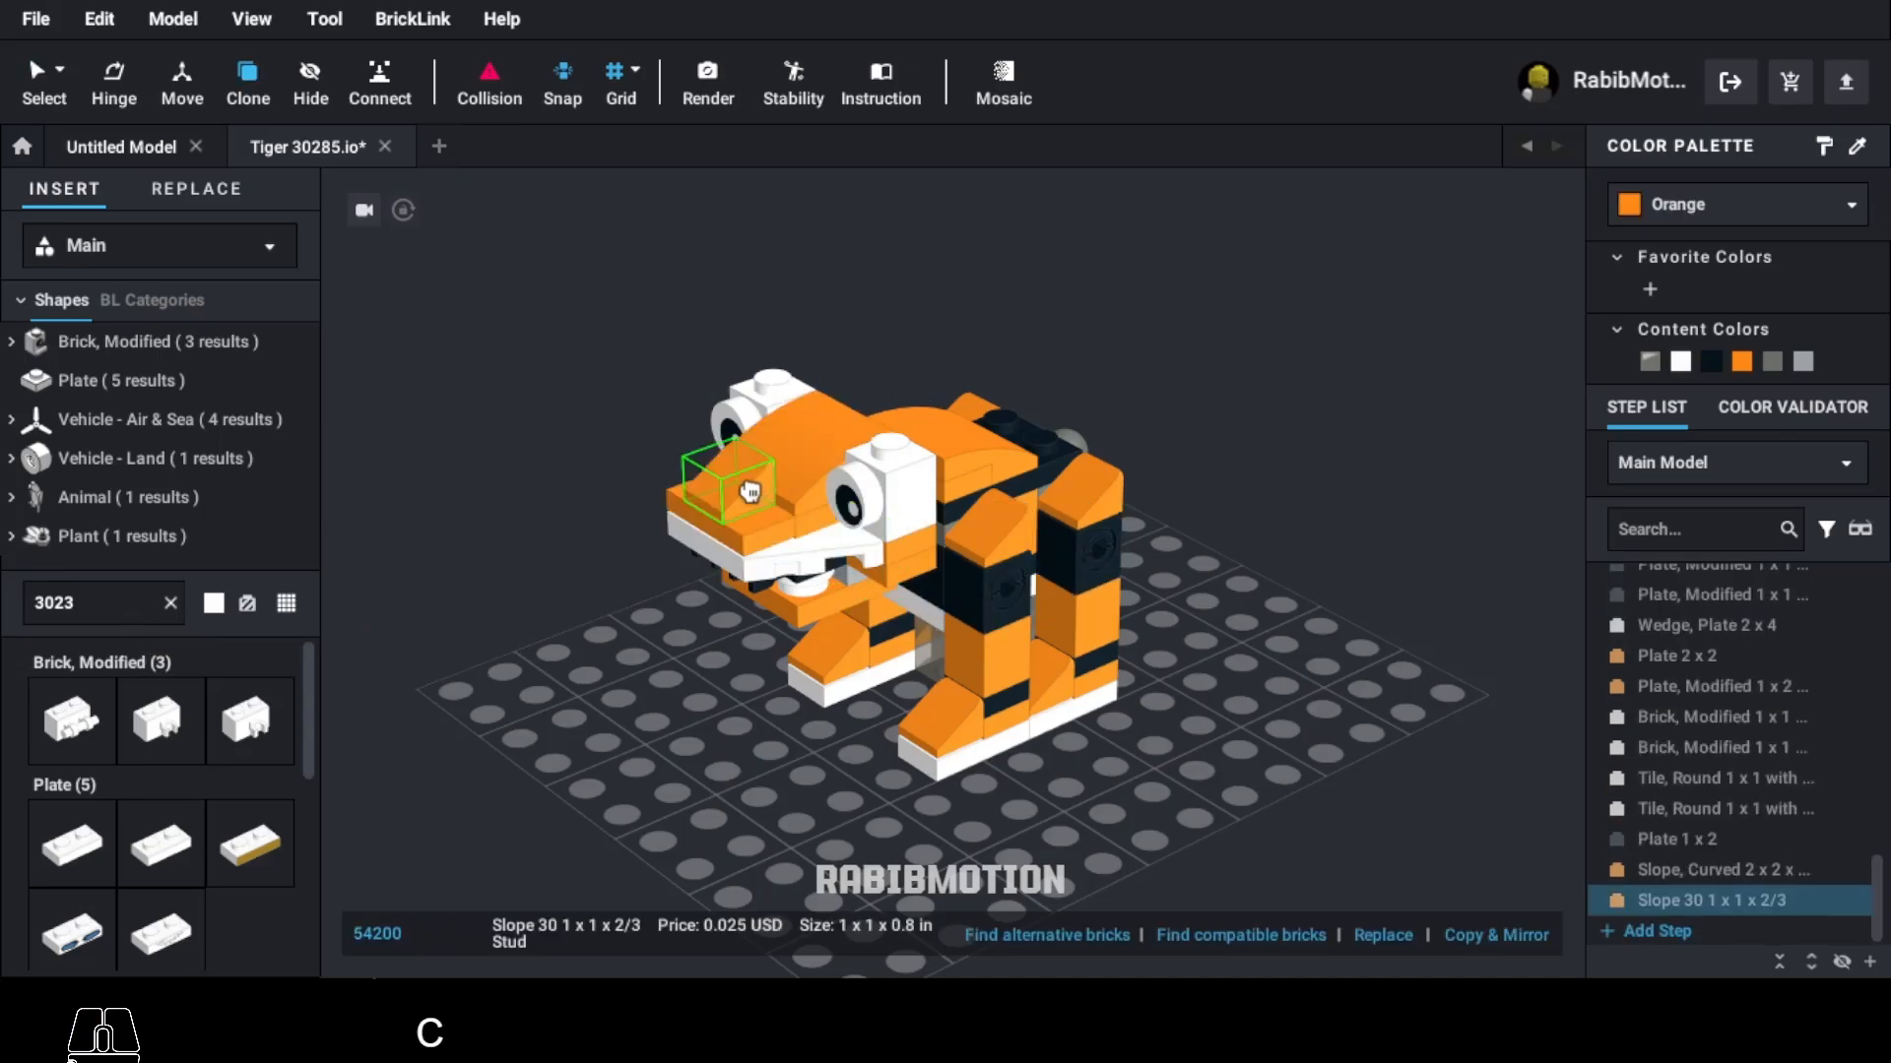
key("Escape")
left_click(729, 480)
left_click(1709, 362)
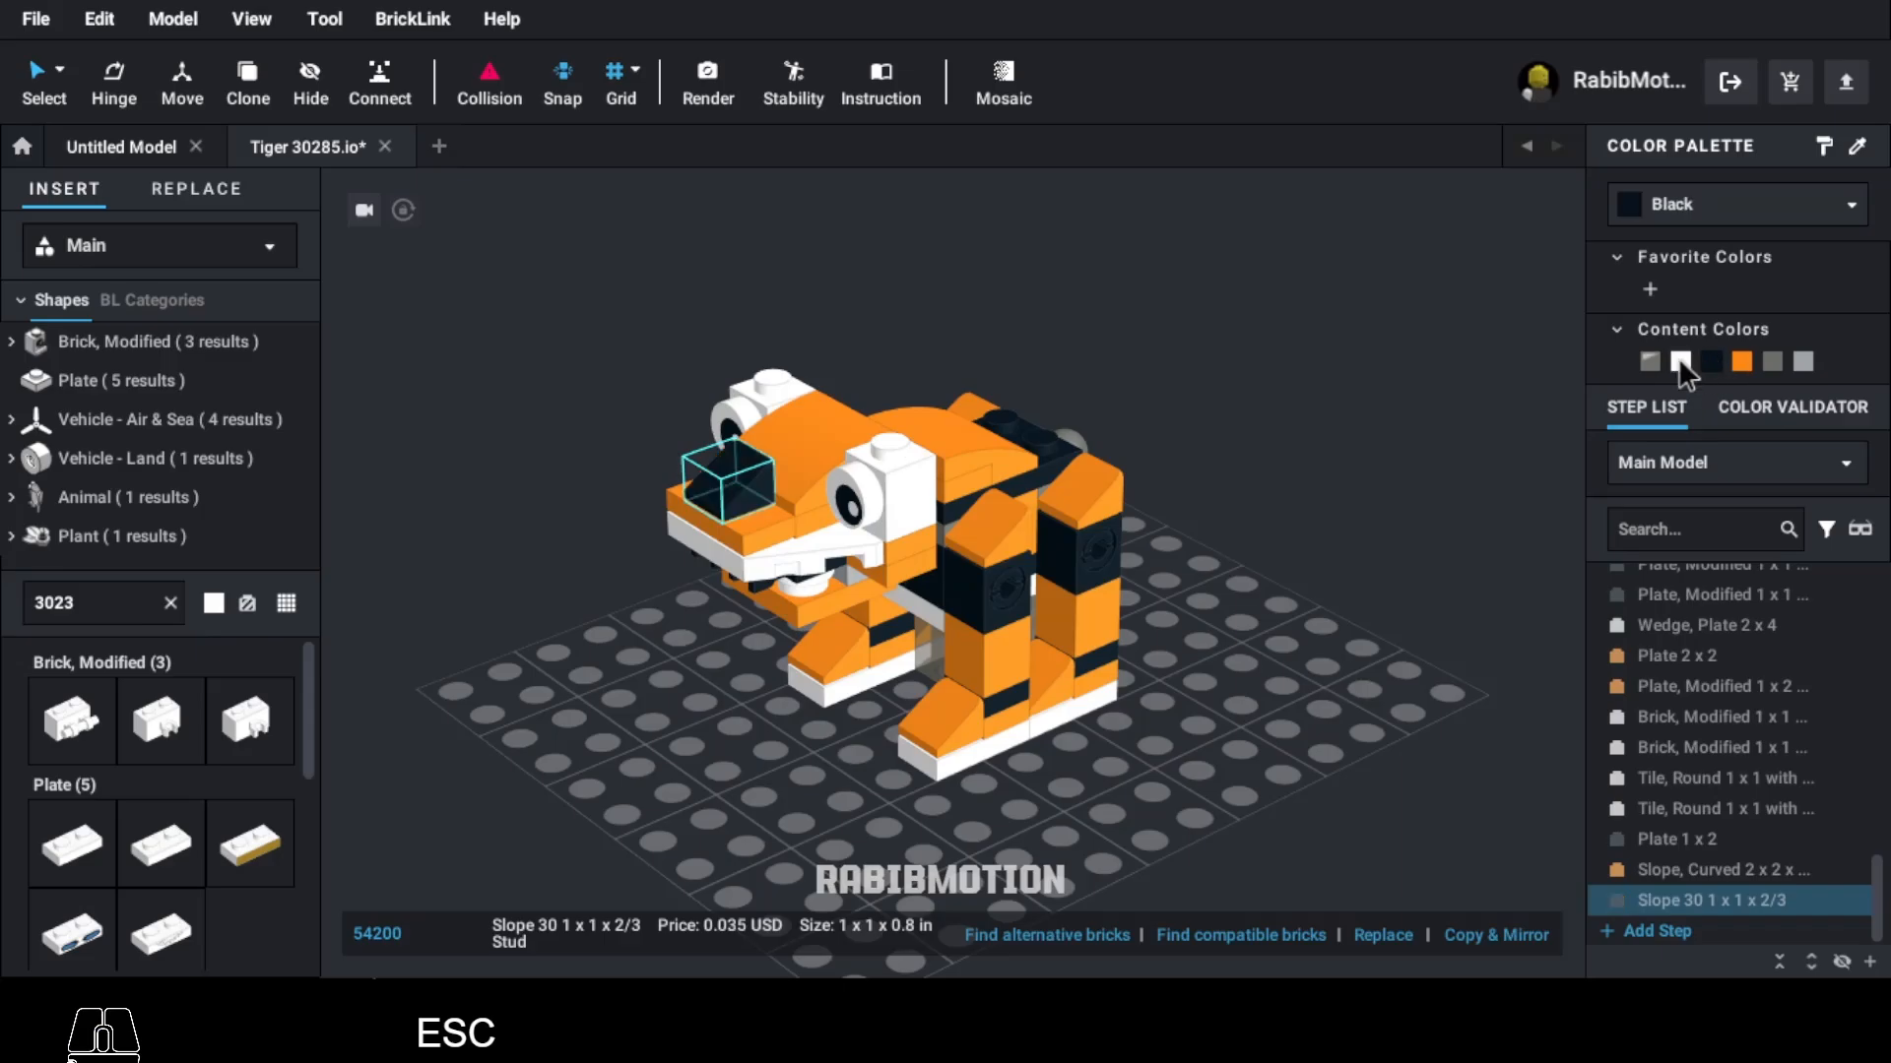
Step: Insert a white small tooth (53451), rotate it to point down and curve backward, and attach it under the front of the snout
type("53")
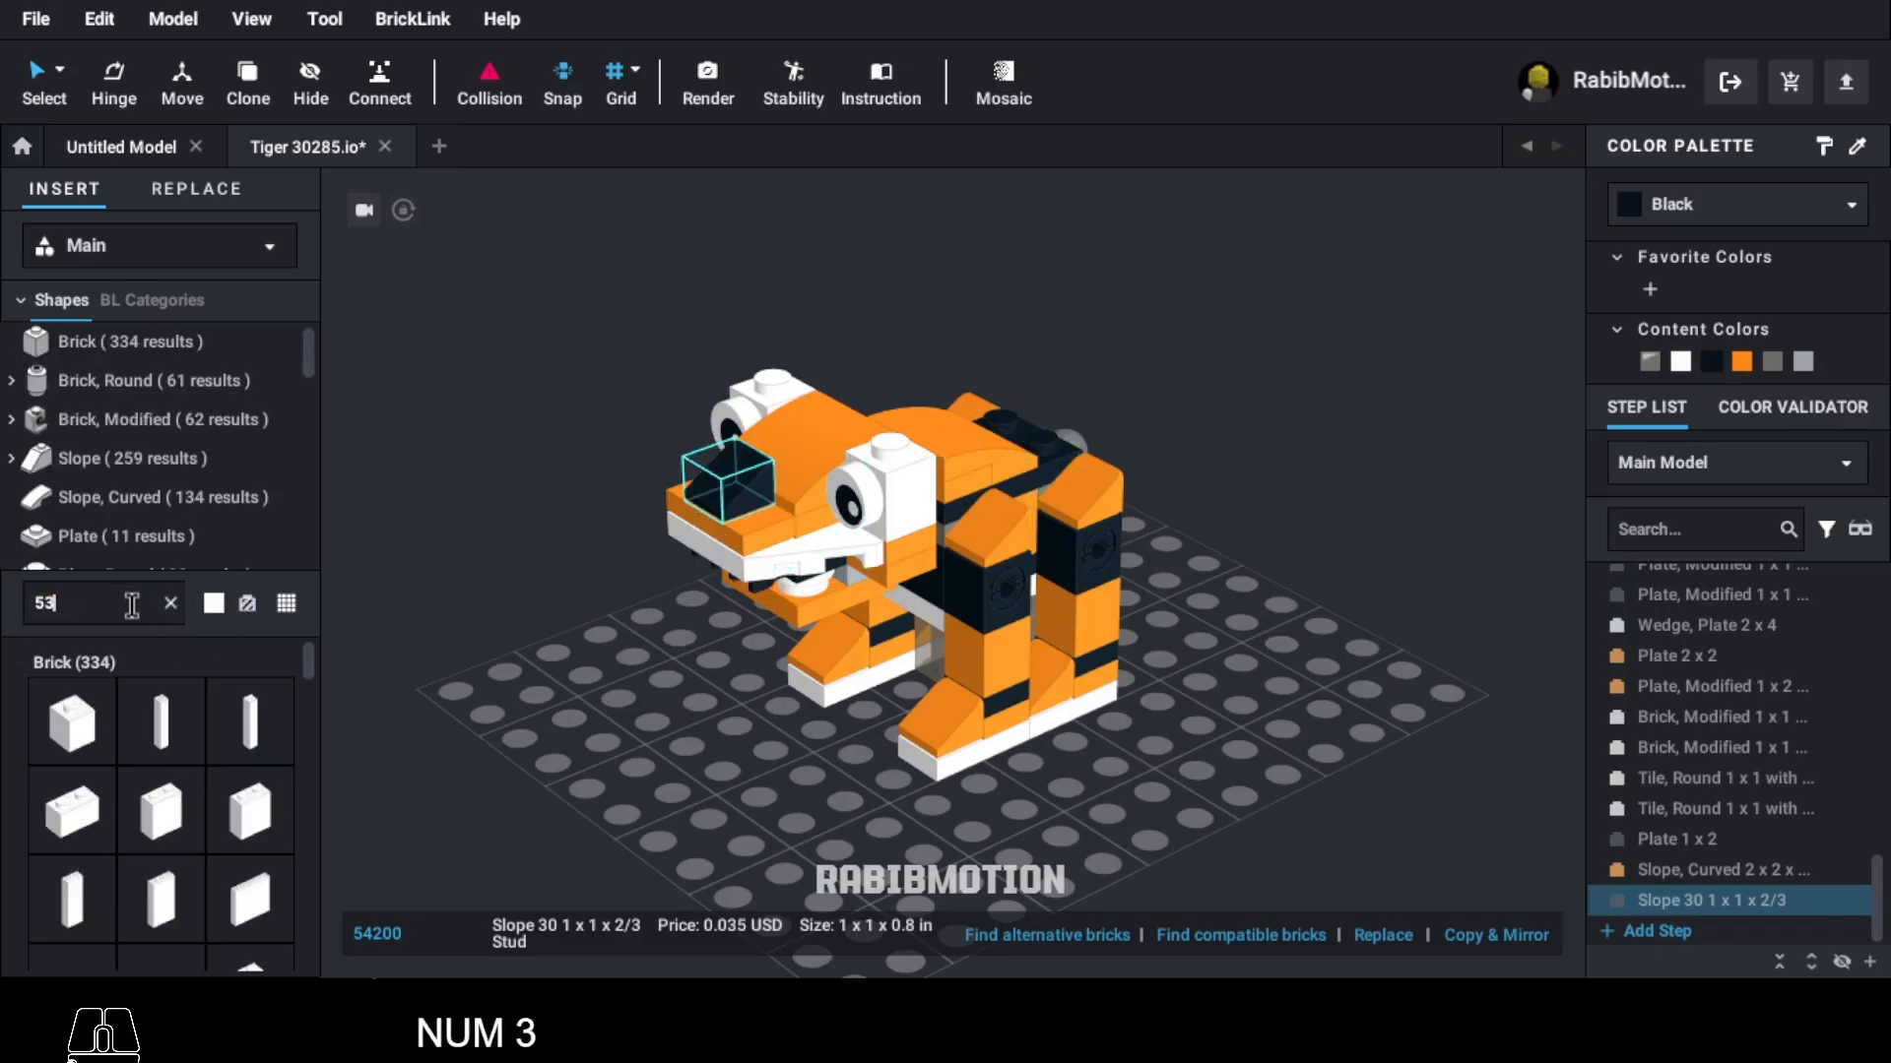
type("451")
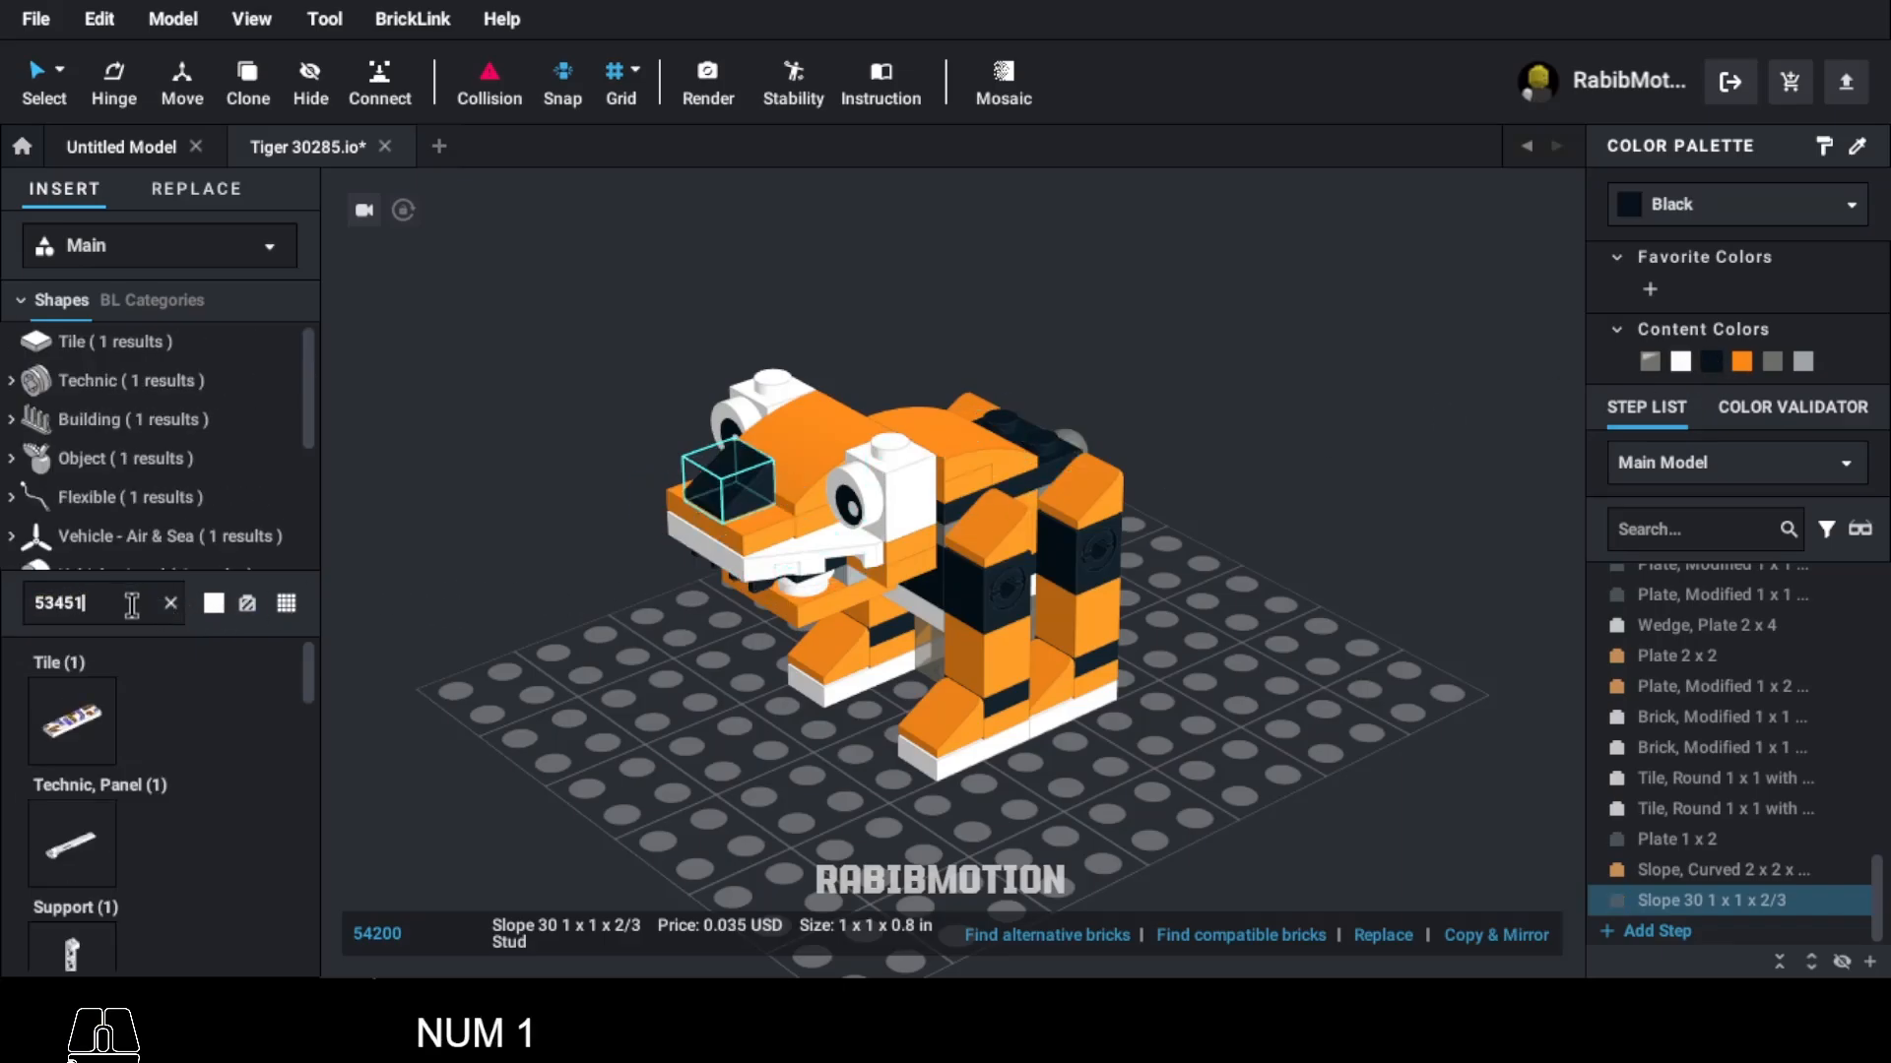
left_click_drag(75, 730, 539, 724)
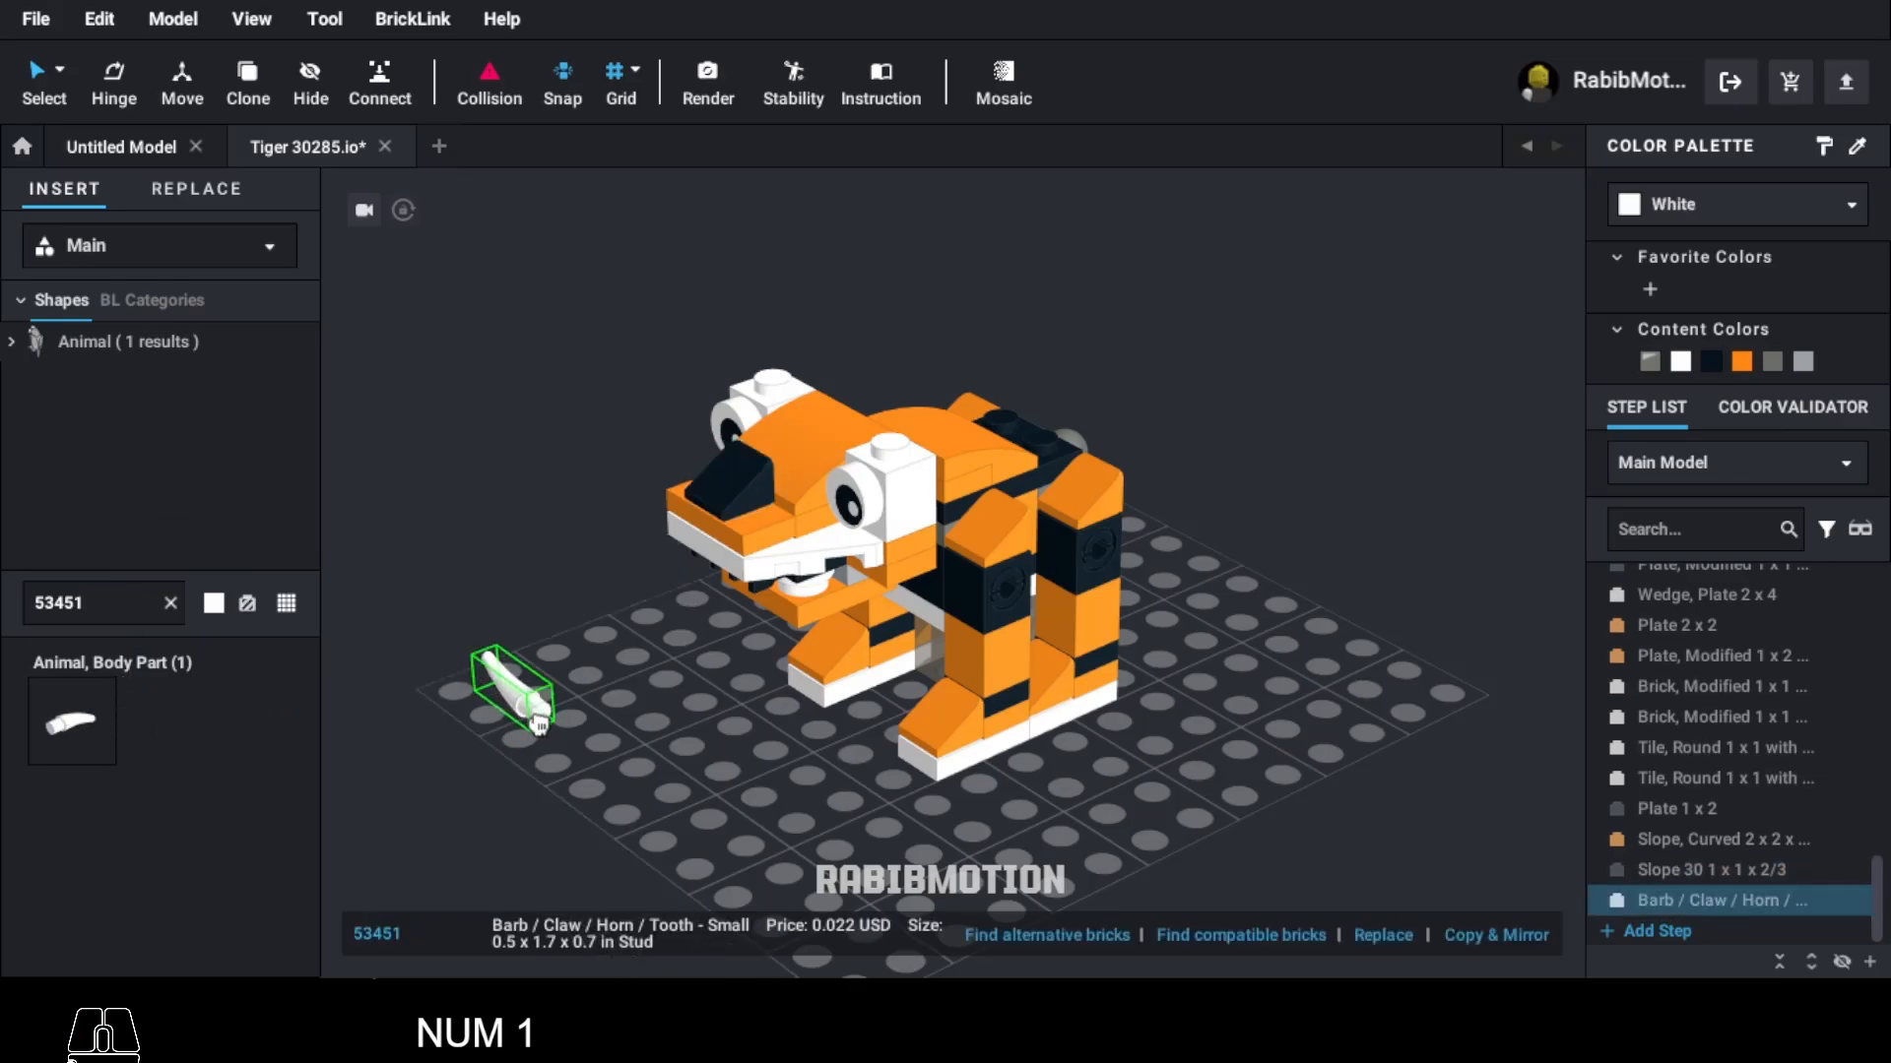
key("Down")
key("Down")
key("Down")
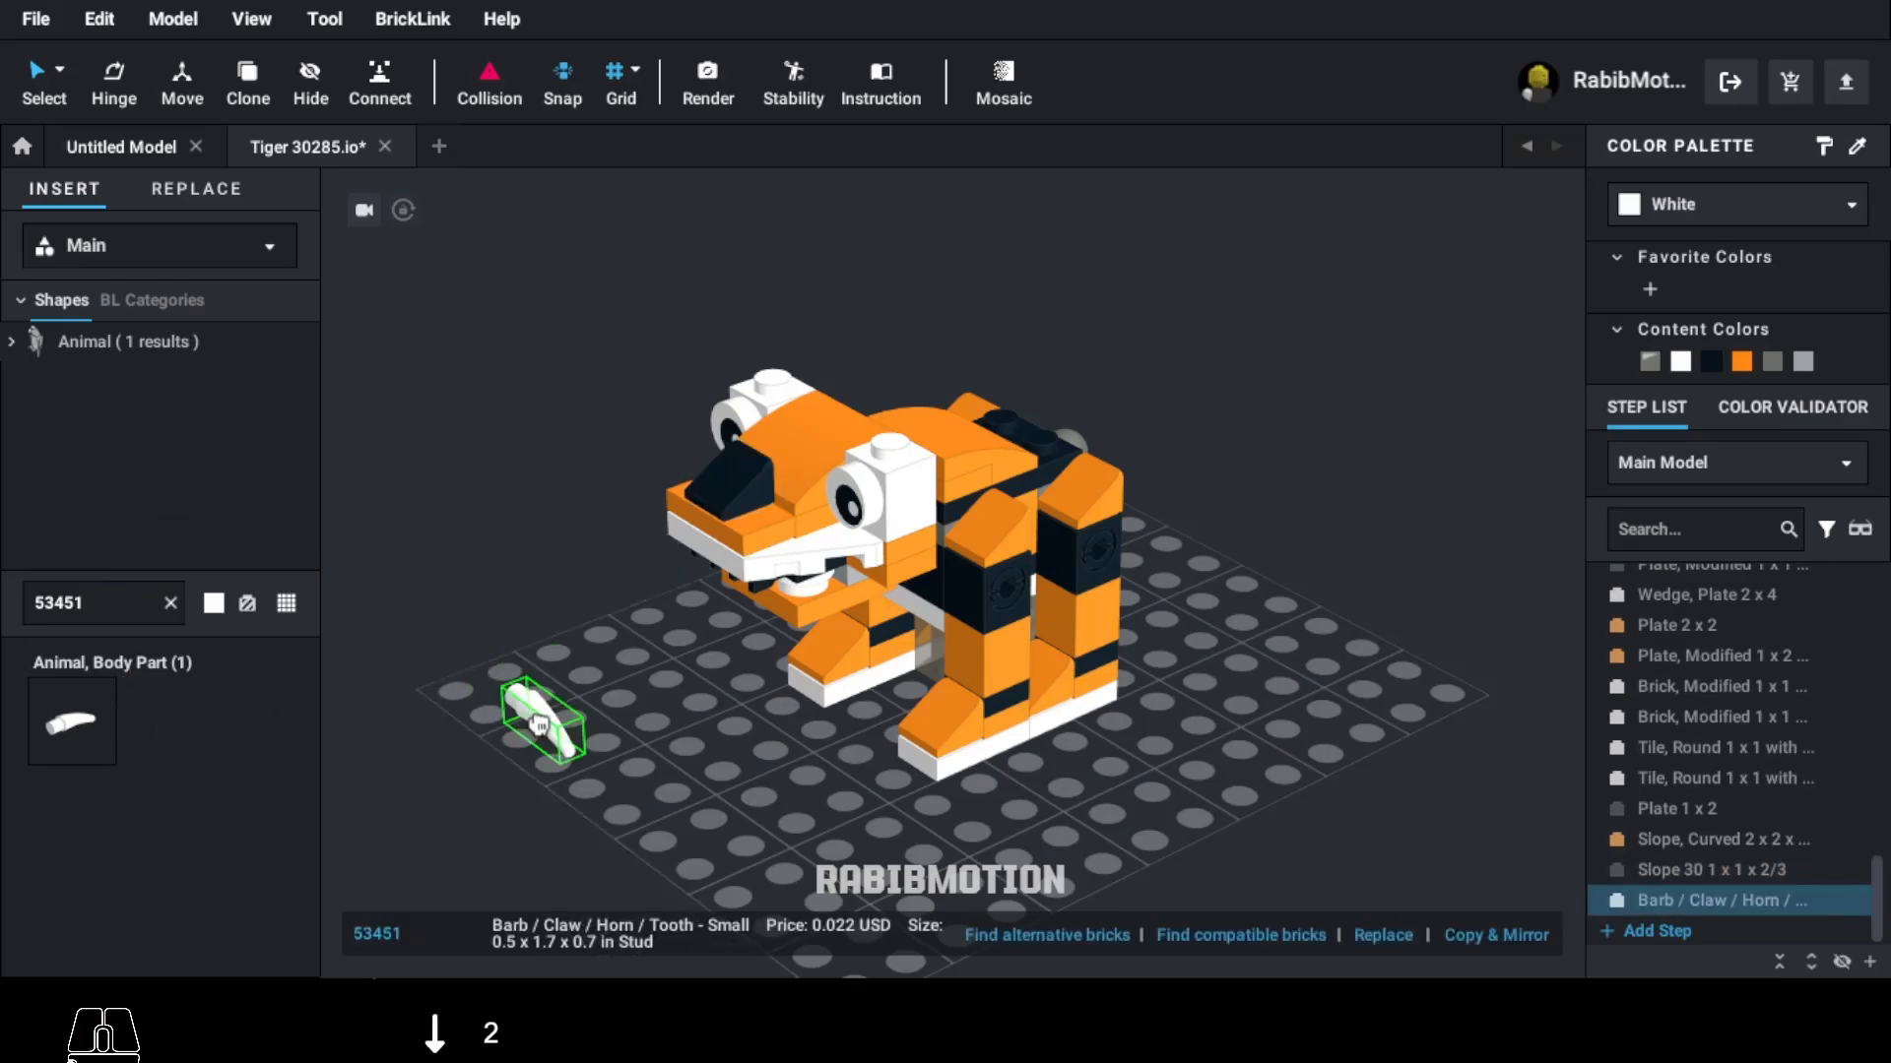
key("Left")
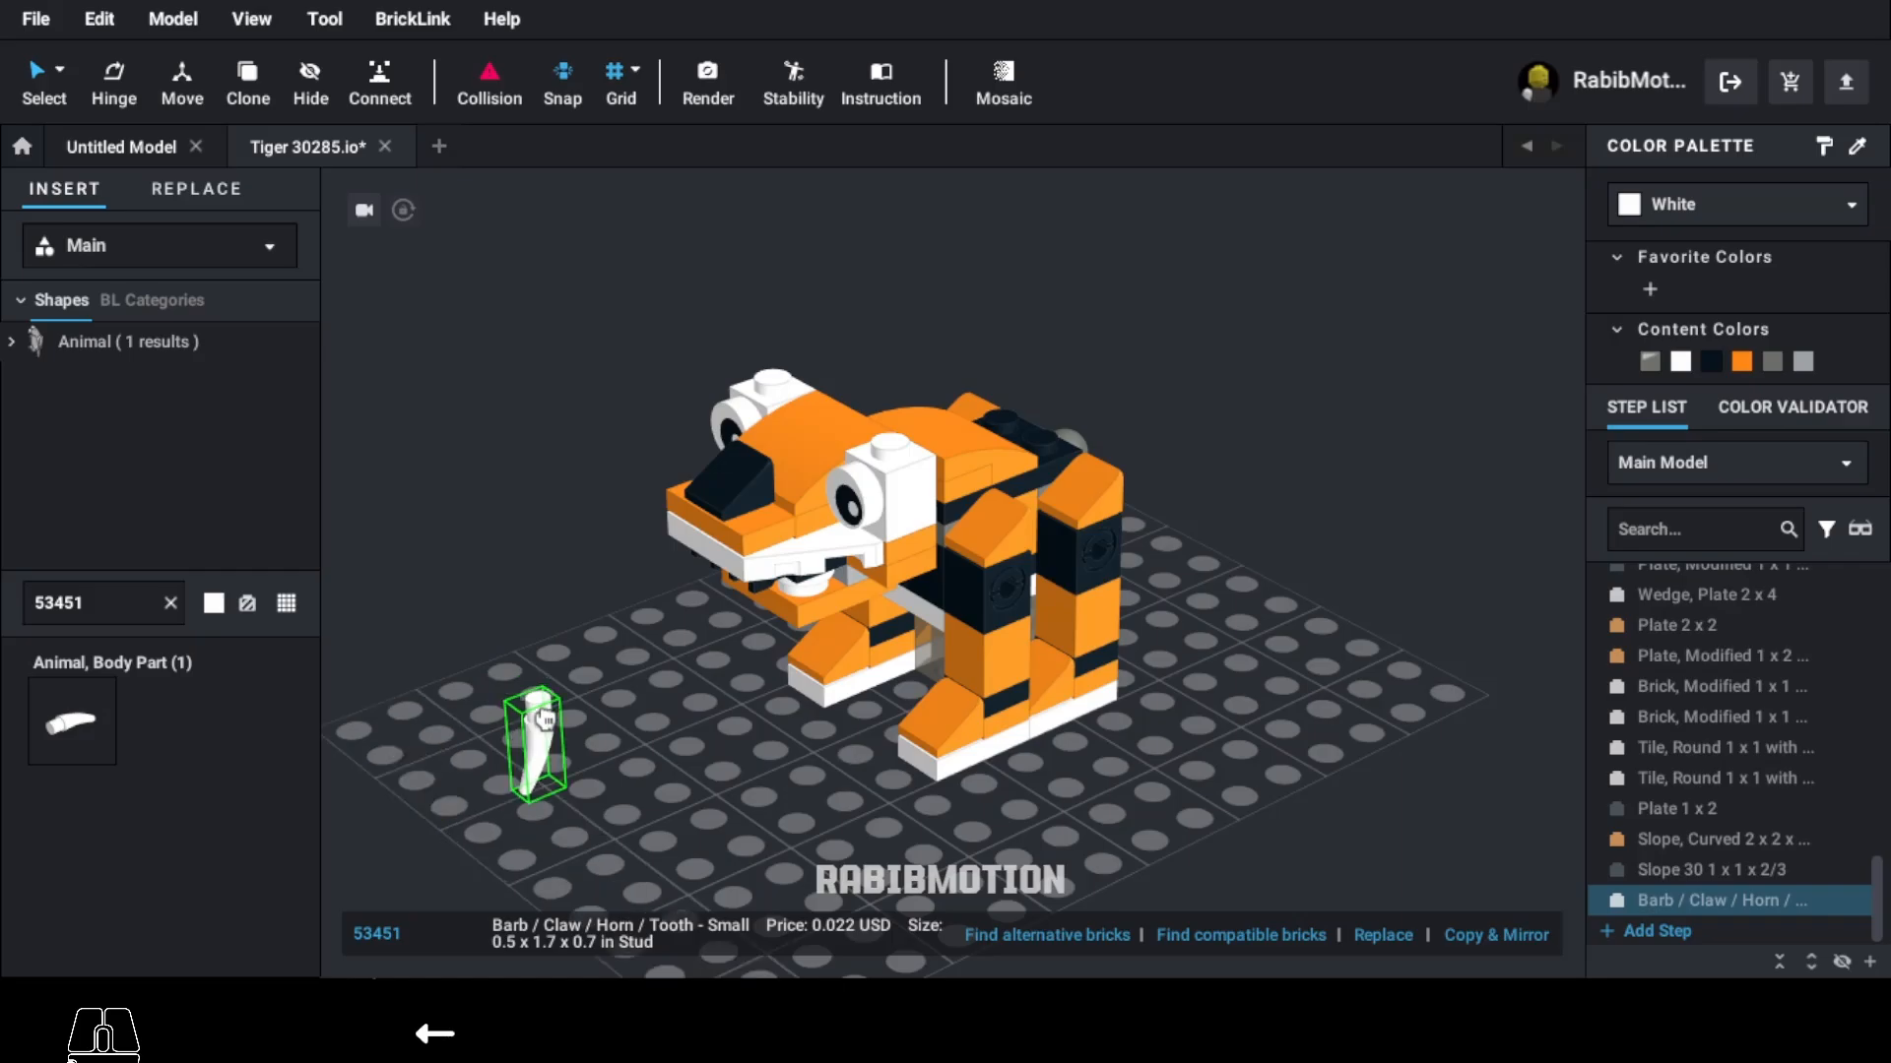
left_click_drag(539, 724, 707, 581)
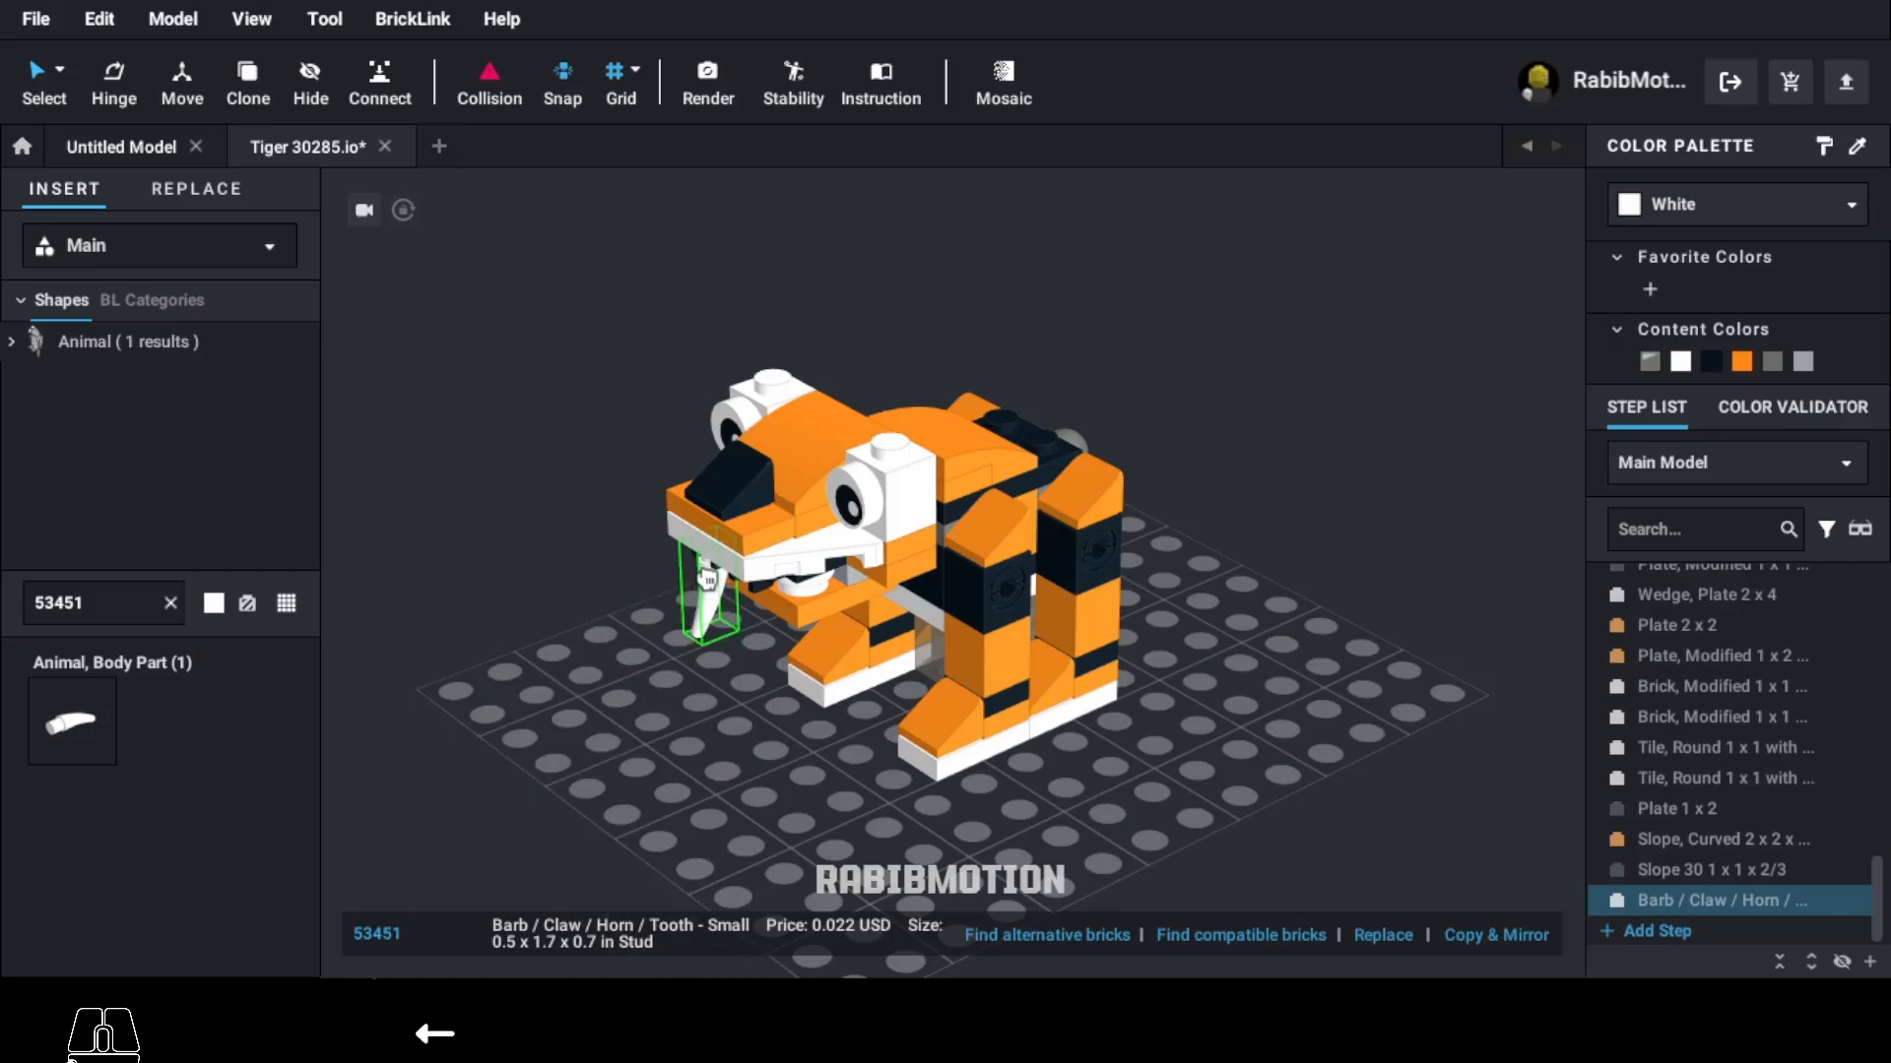
key("Right")
key("Right")
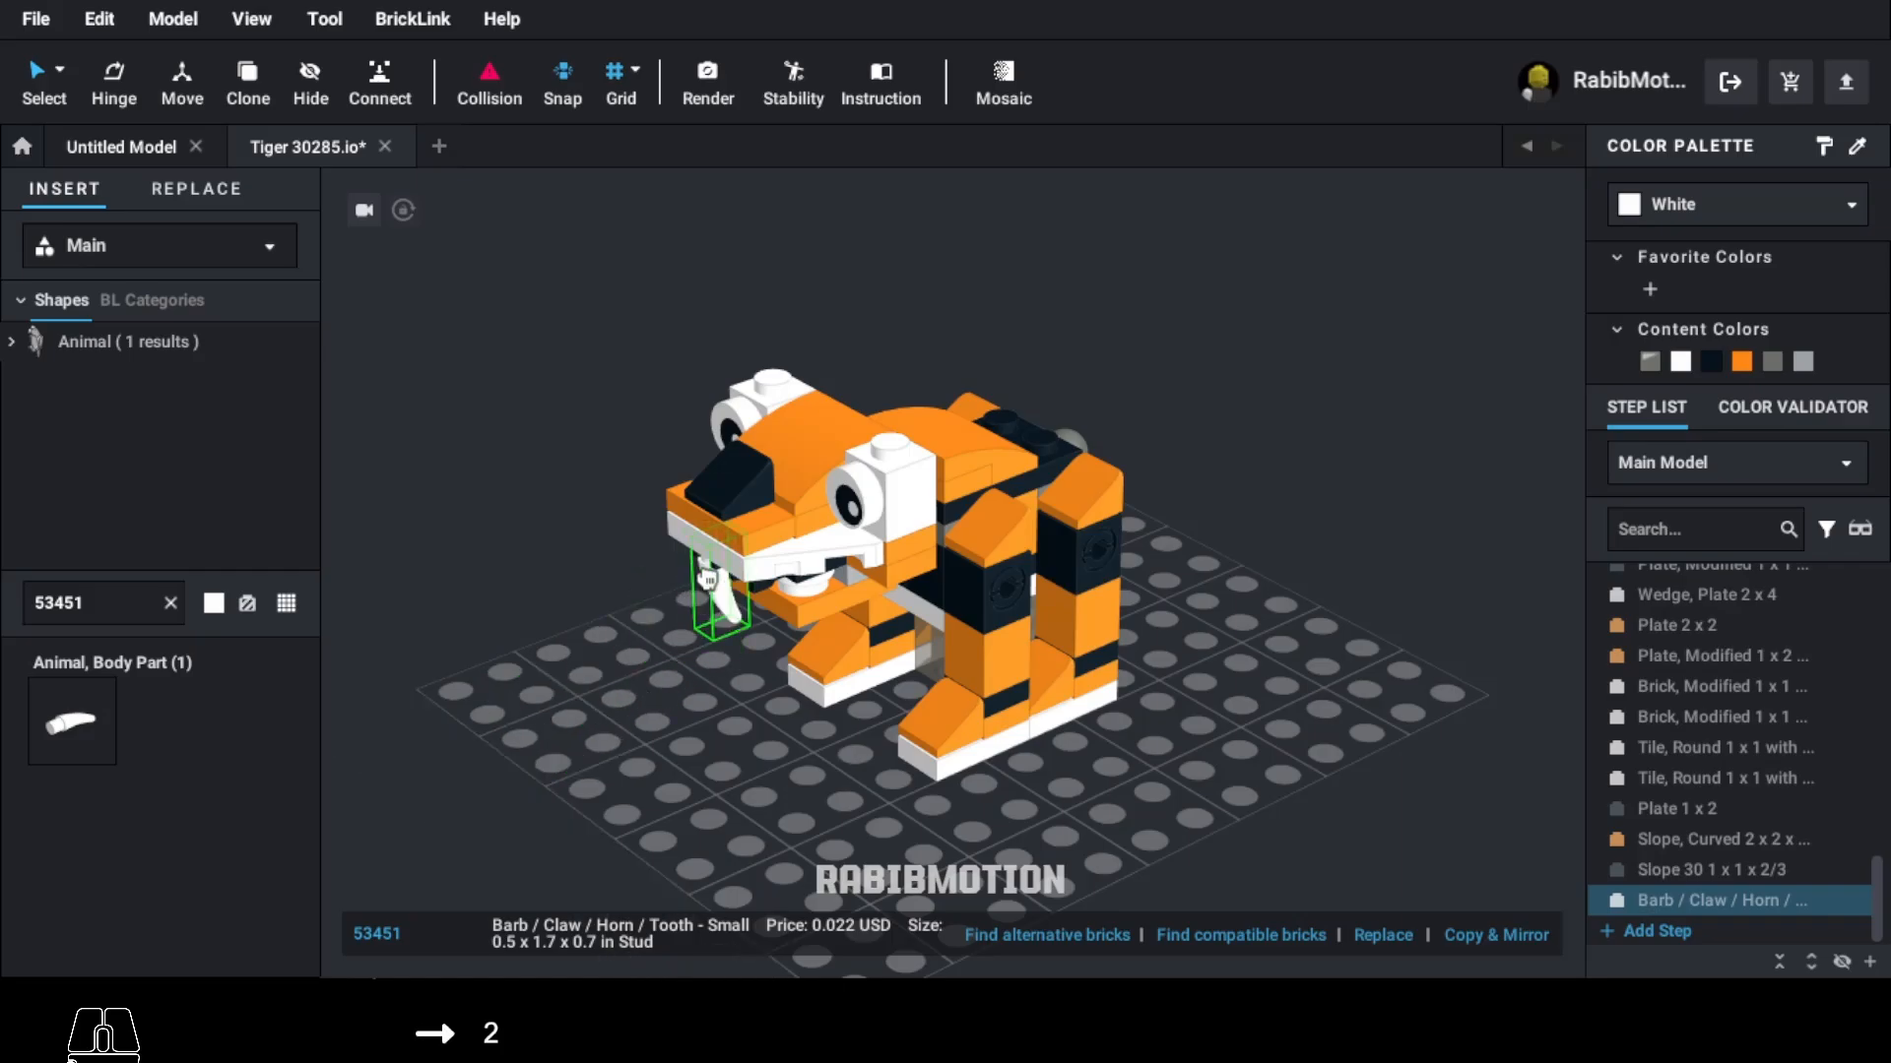
left_click(709, 581)
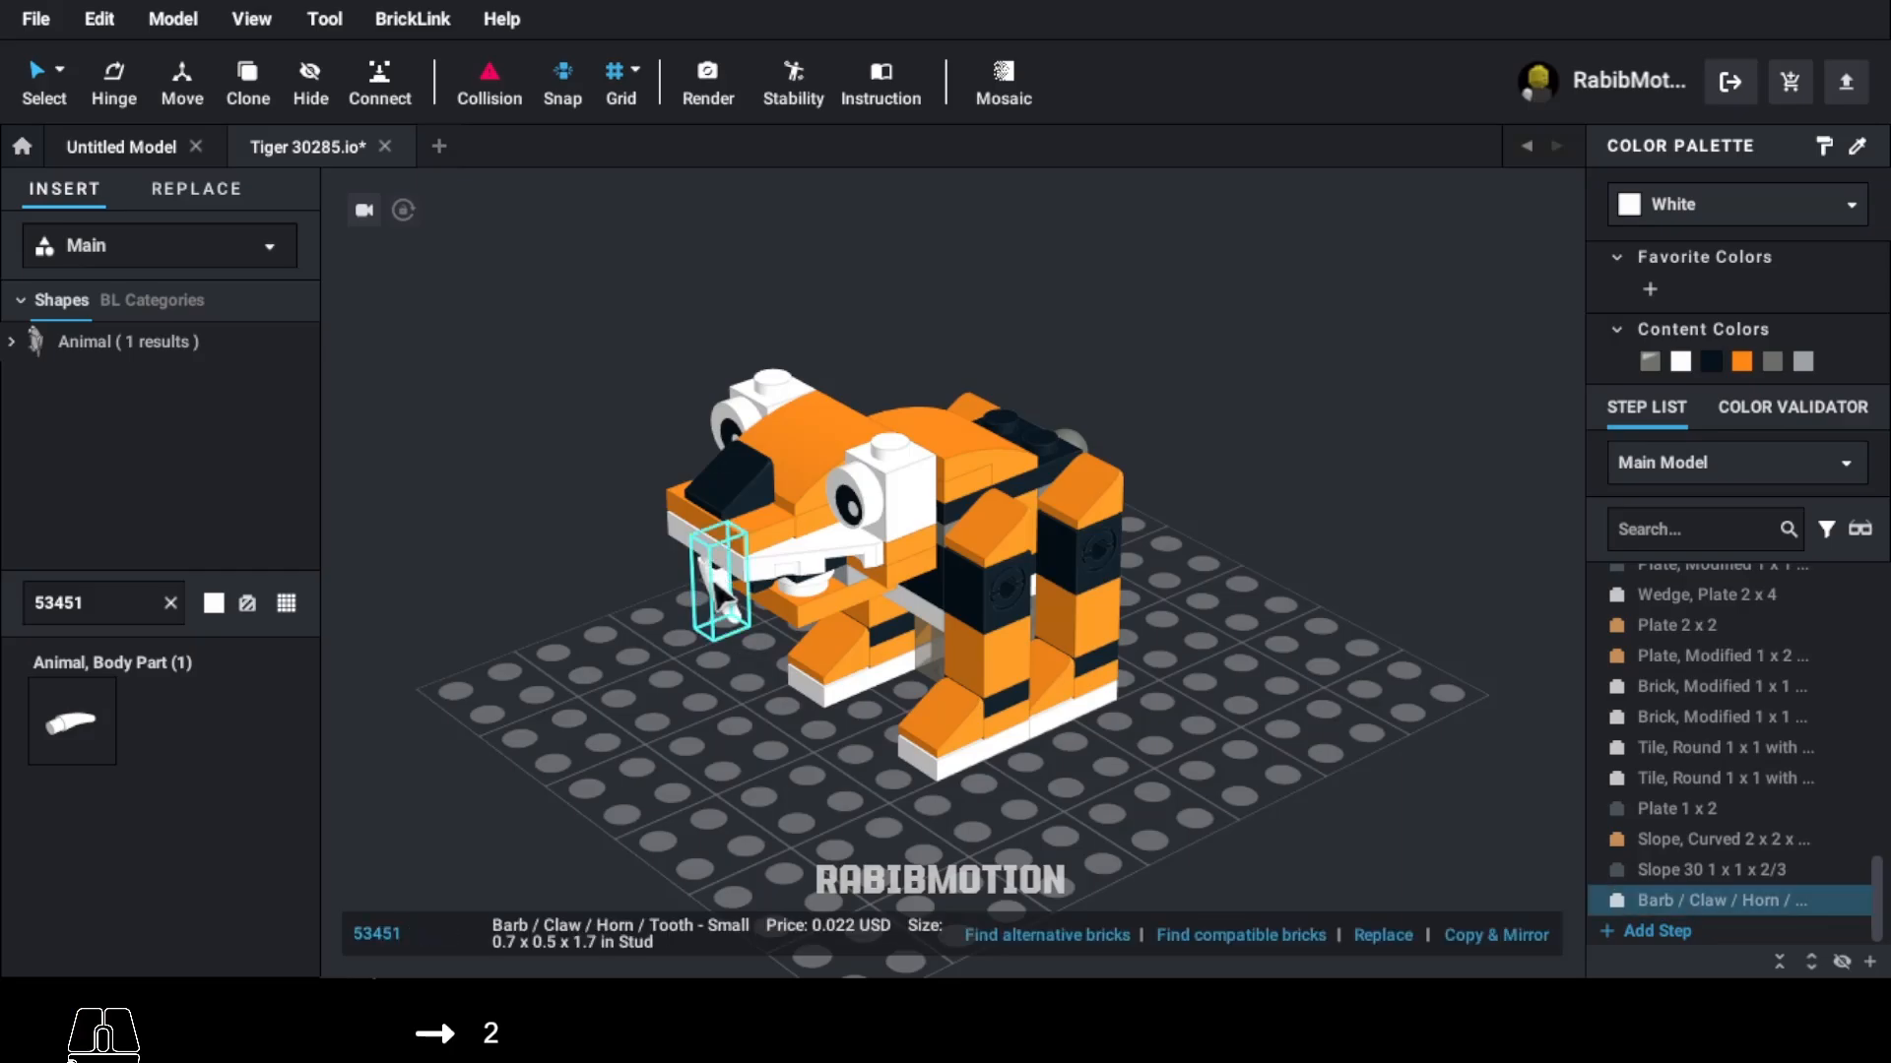
Step: Clone the white tooth onto the other side under the front of the snout
key("c")
left_click(758, 620)
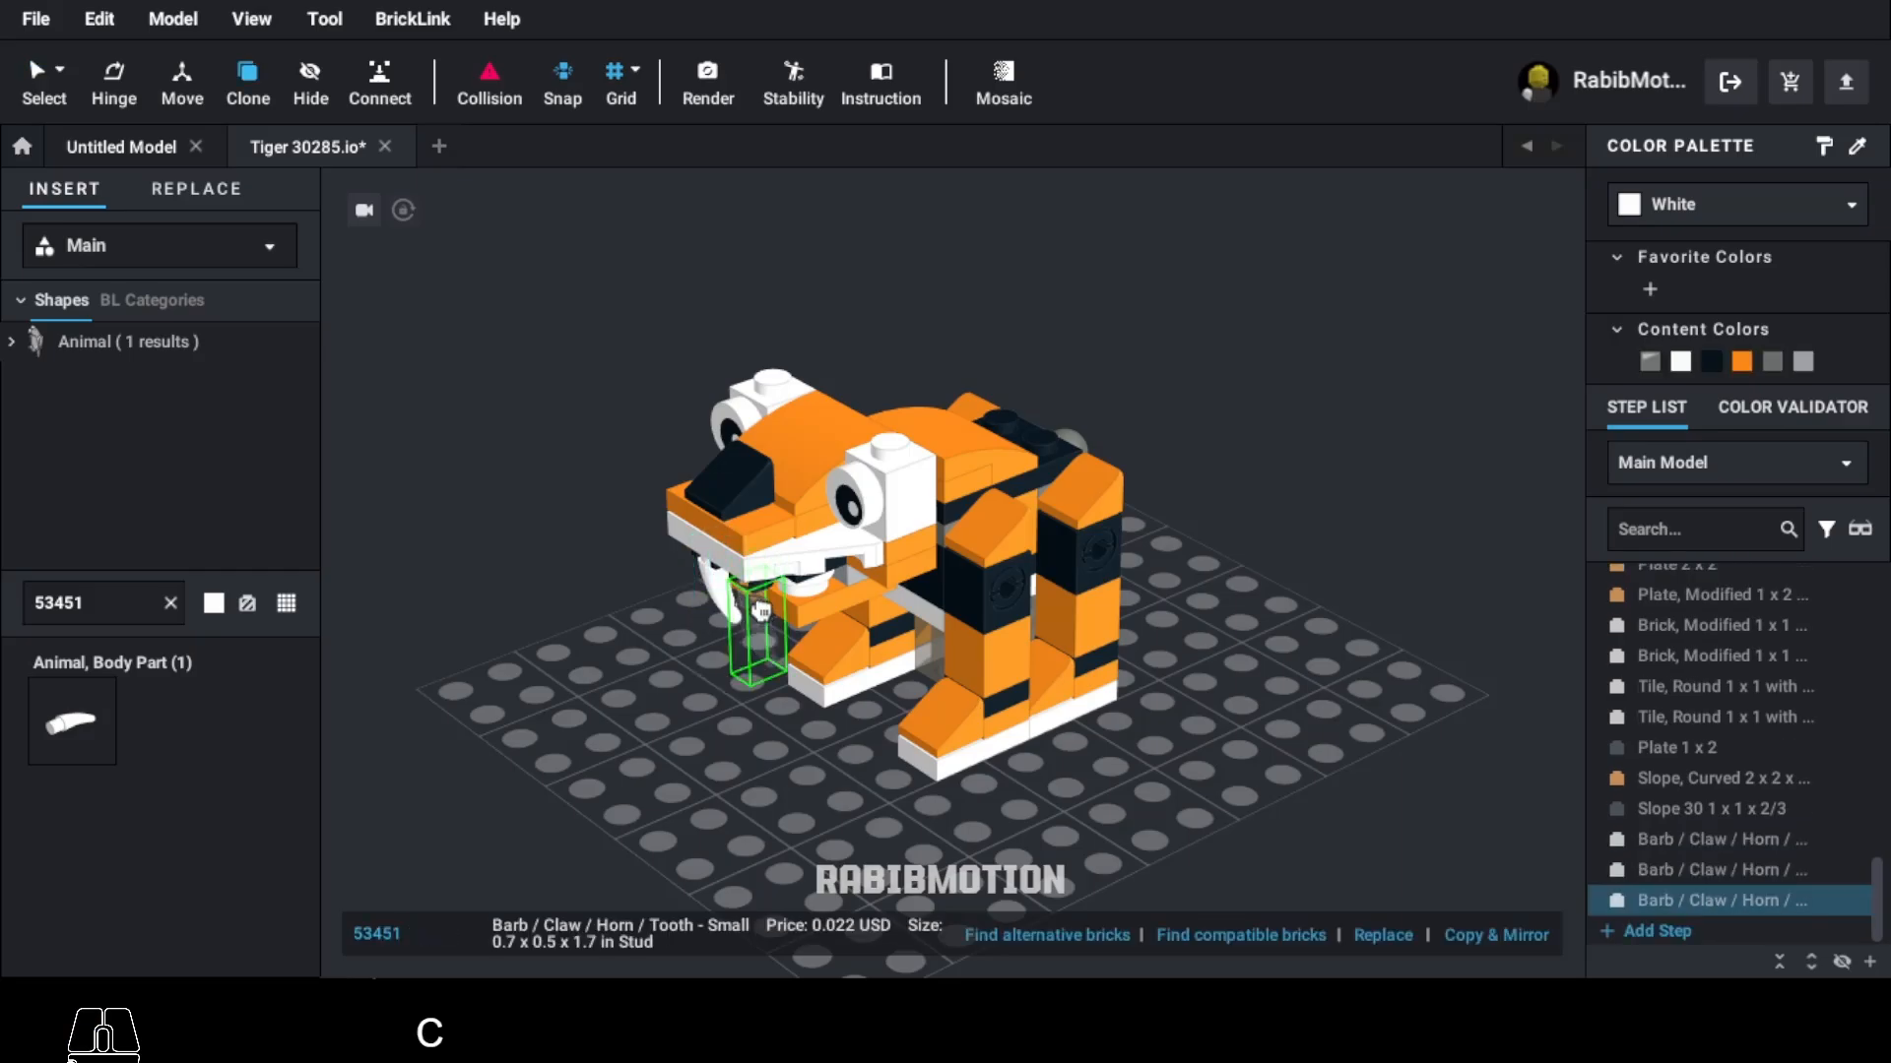
key("Escape")
Step: Clone the orange Slope 30 1 x 1 x 2/3 onto both white eye bricks as ears, rotating each one to slope outward
mouse_move(849, 802)
right_mouse_down()
mouse_move(895, 789)
mouse_move(853, 781)
mouse_move(966, 785)
mouse_move(867, 793)
right_mouse_up()
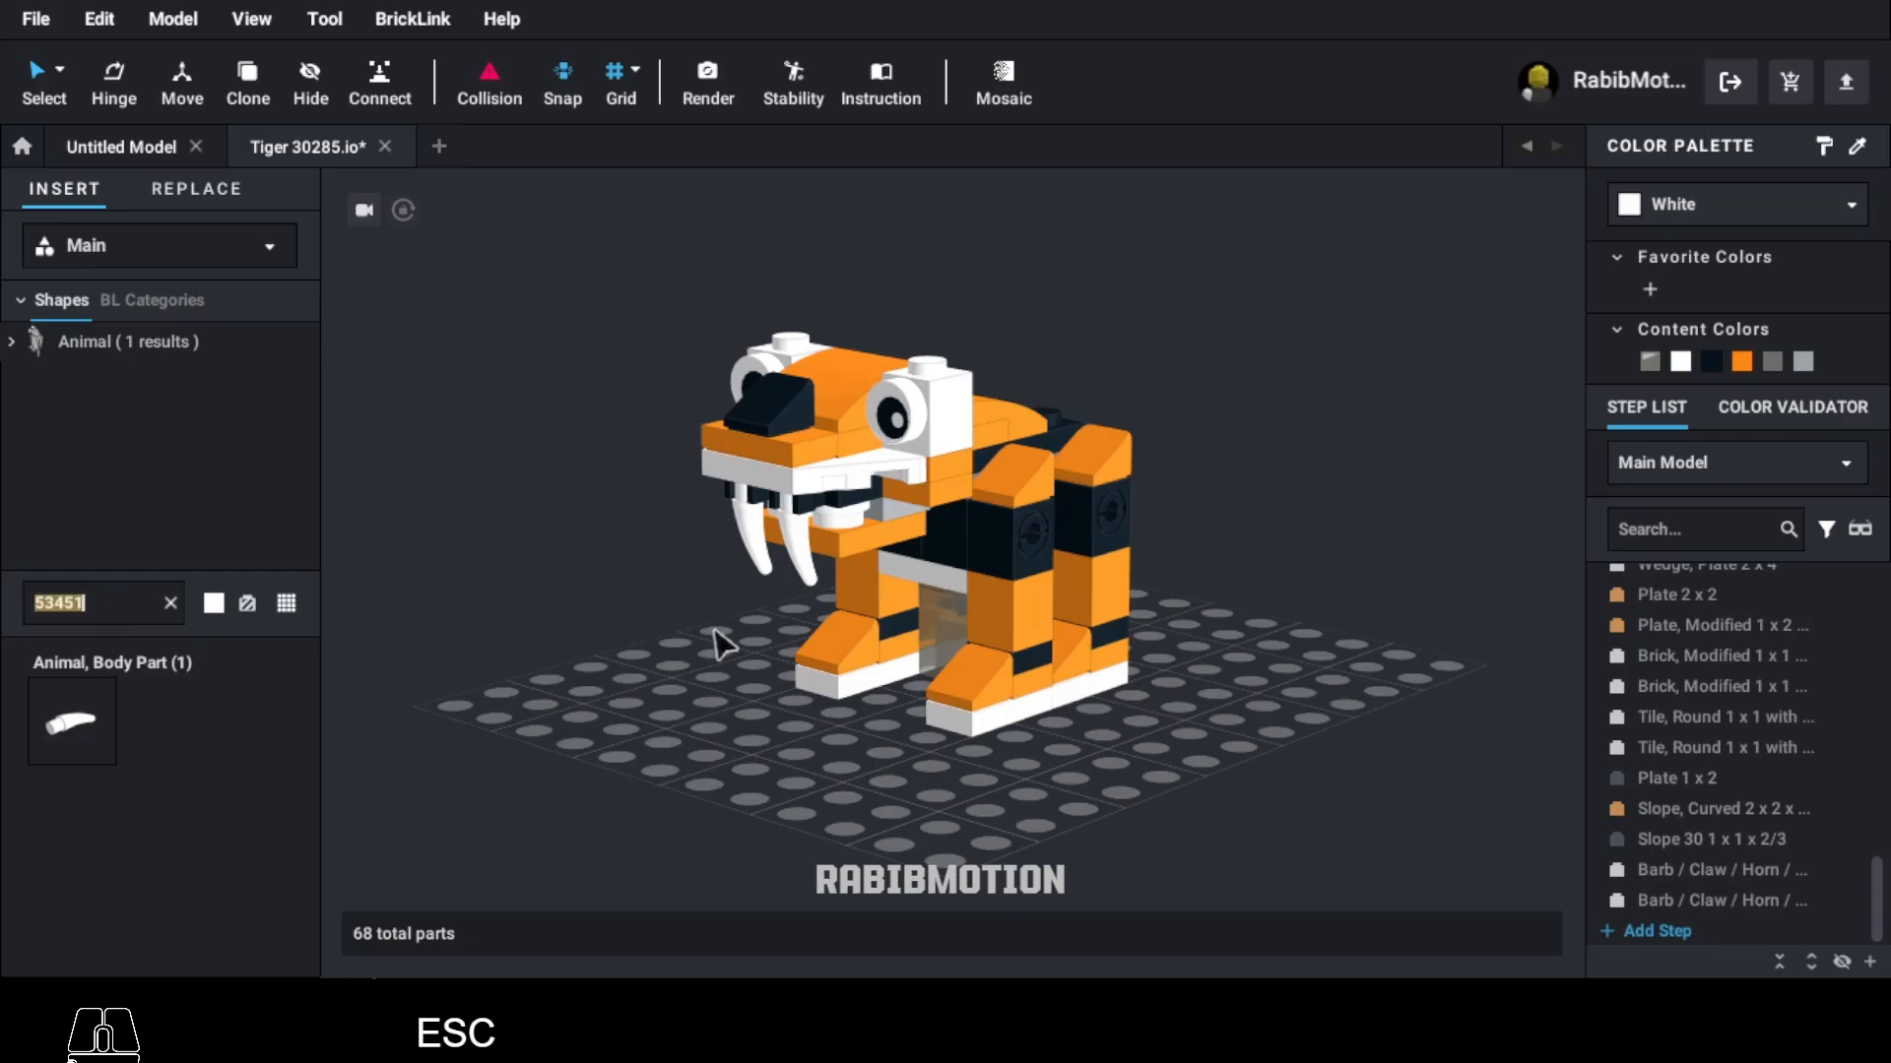
left_click(794, 624)
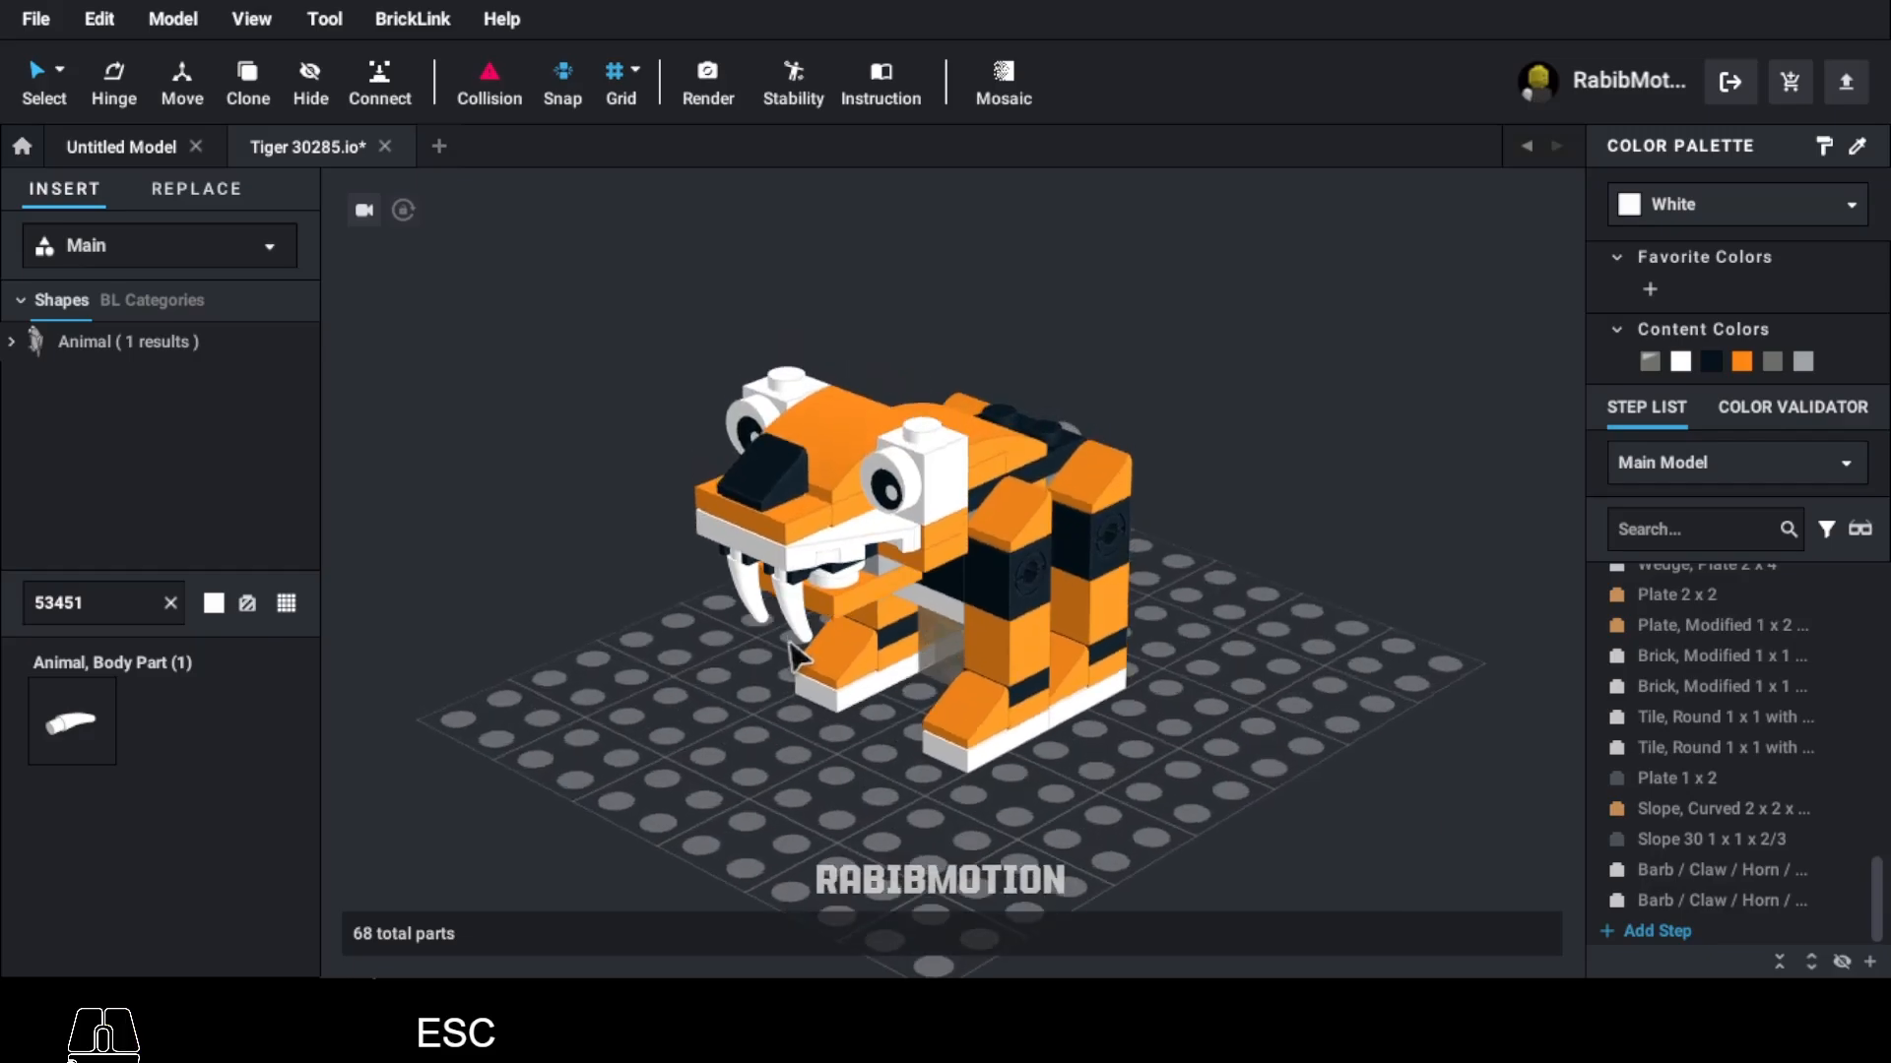
left_click(1036, 512)
key("c")
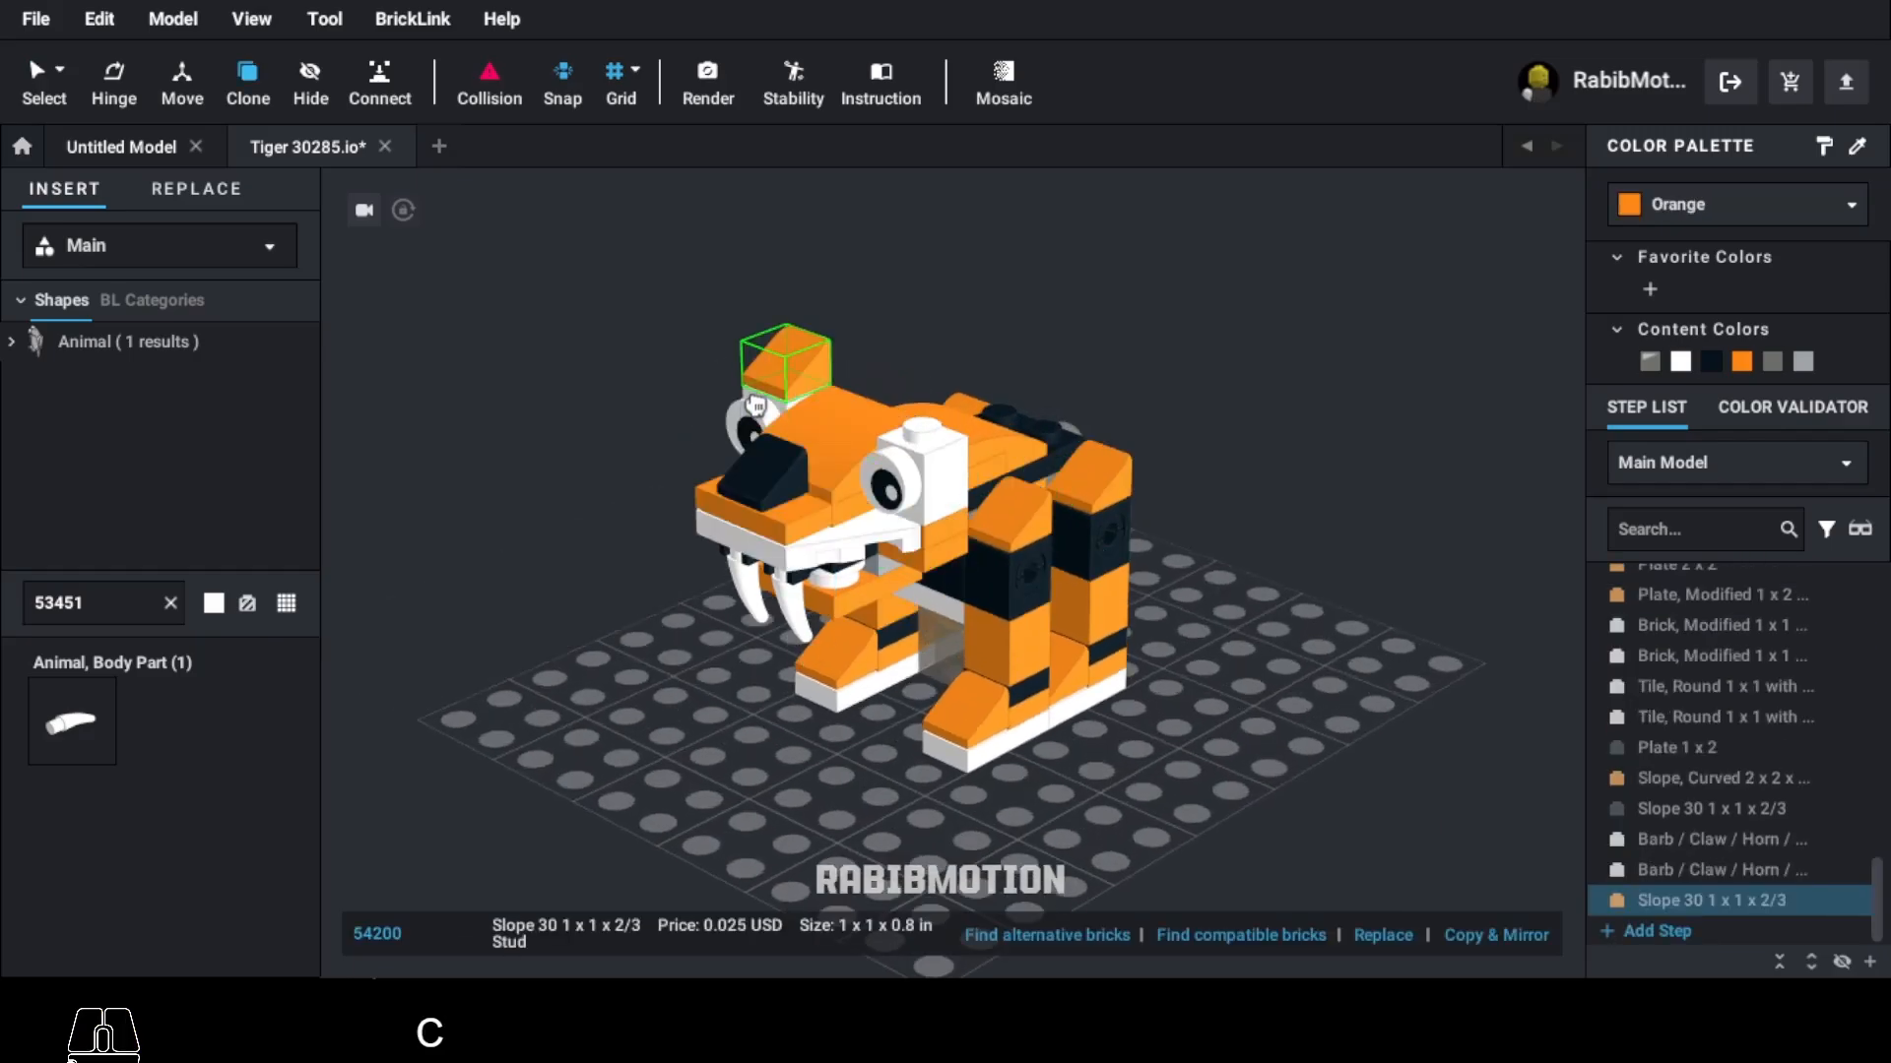
key("Right")
left_click(756, 404)
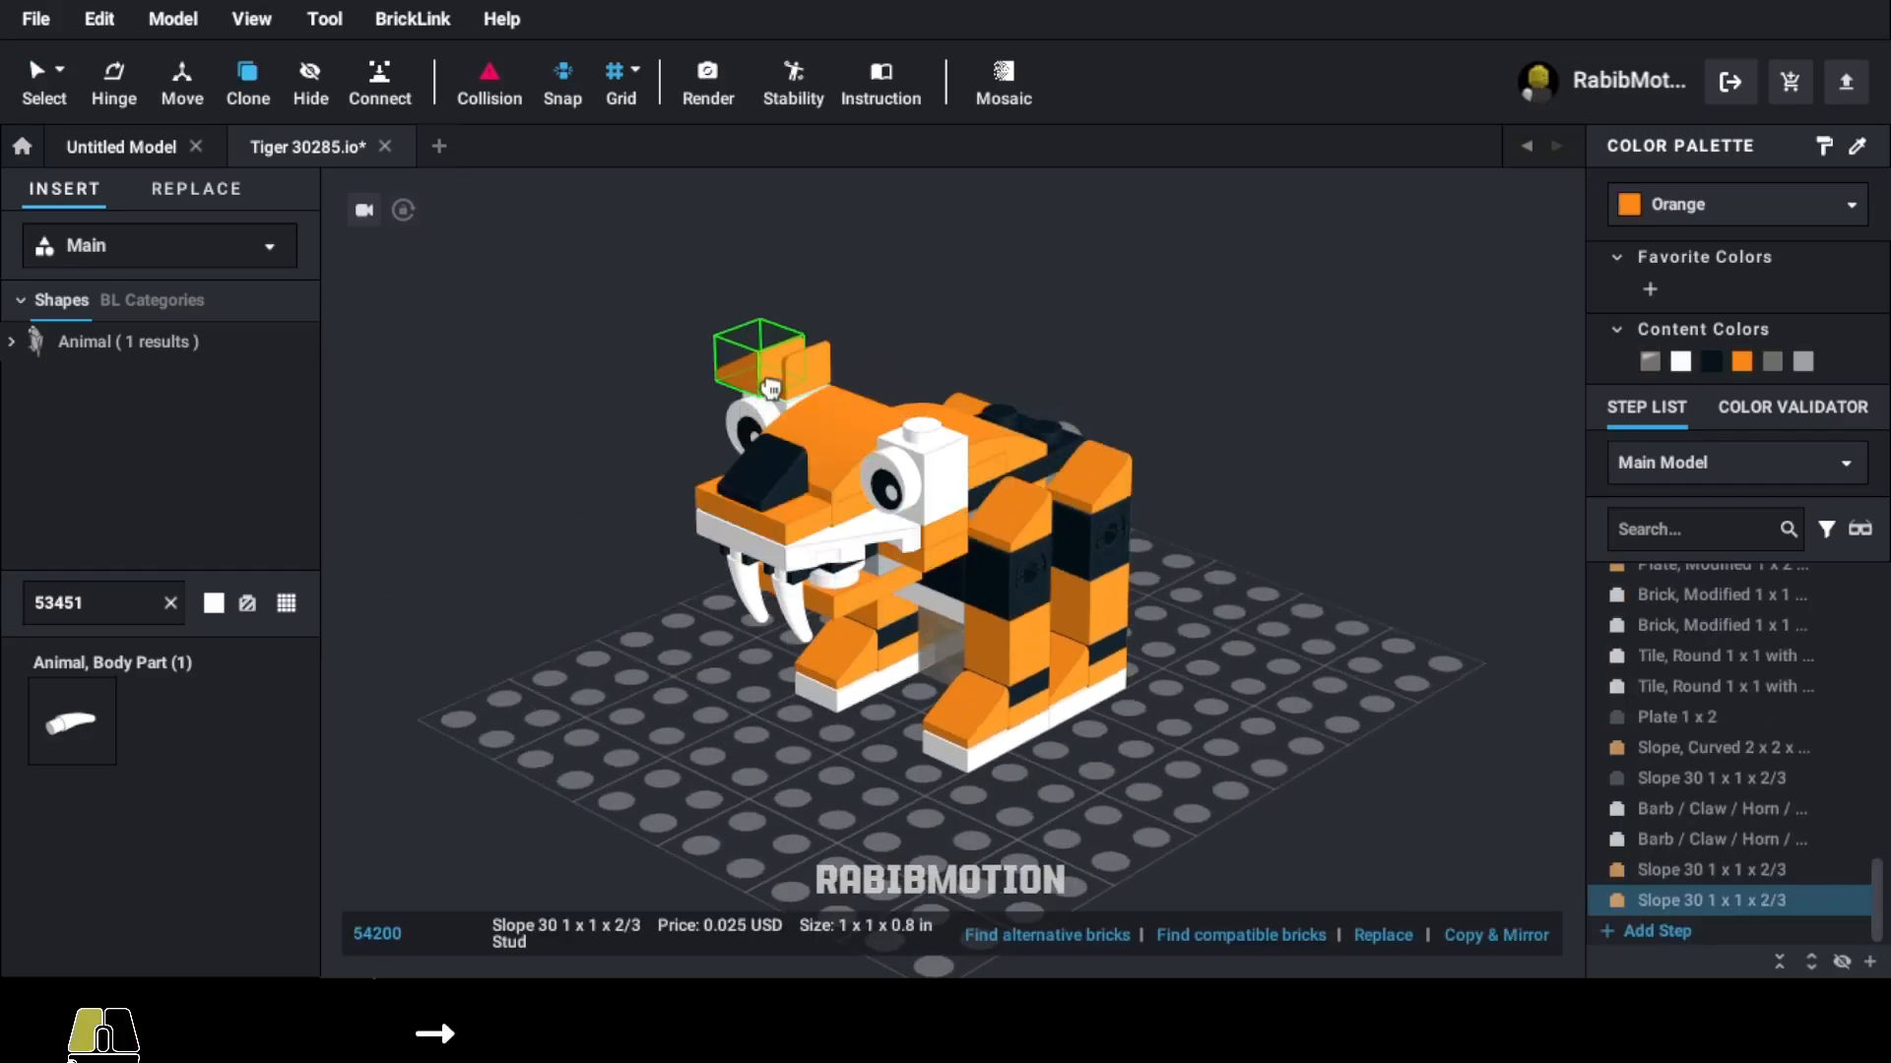
key("Right")
left_click(926, 437)
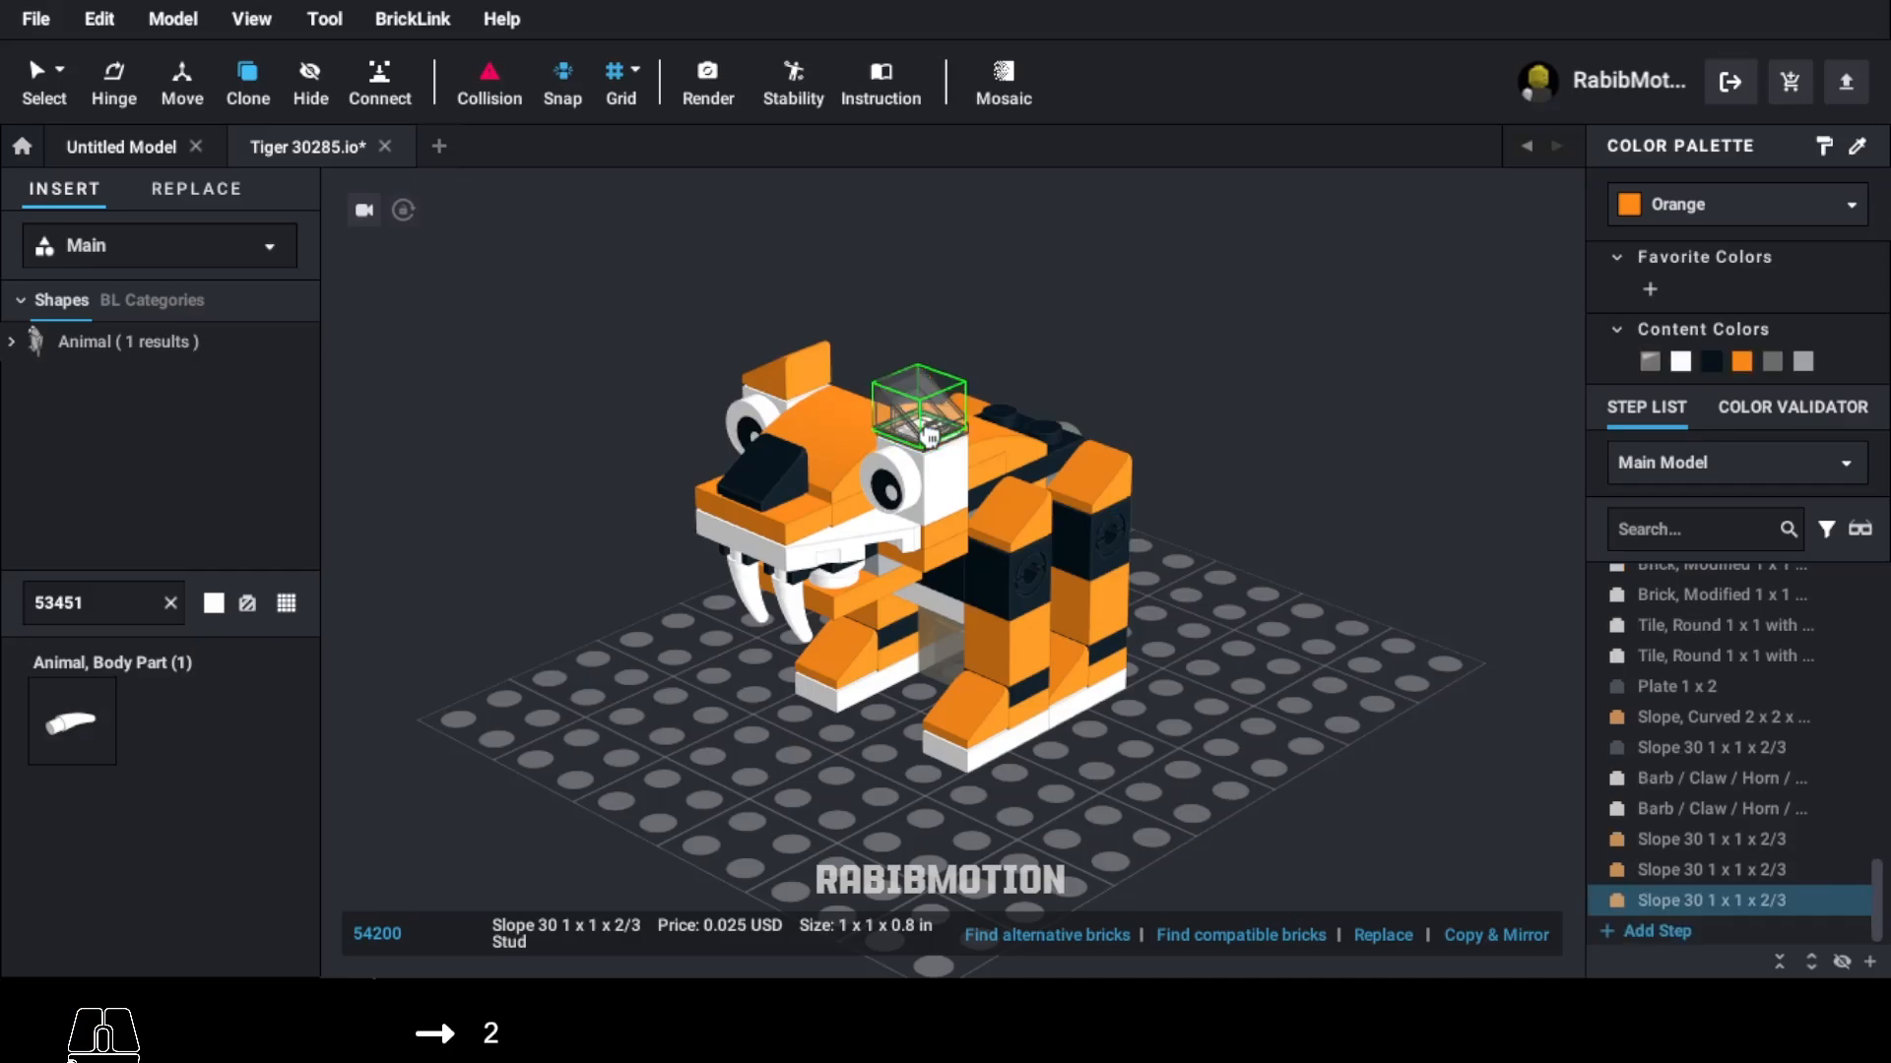
key("Escape")
Step: Insert a 1 x 2 plate with tow ball socket (14418), rotate it onto the rear ball joint, and color it Light Bluish Gray
mouse_move(831, 764)
right_mouse_down()
mouse_move(957, 739)
mouse_move(884, 748)
right_mouse_up()
type("14418")
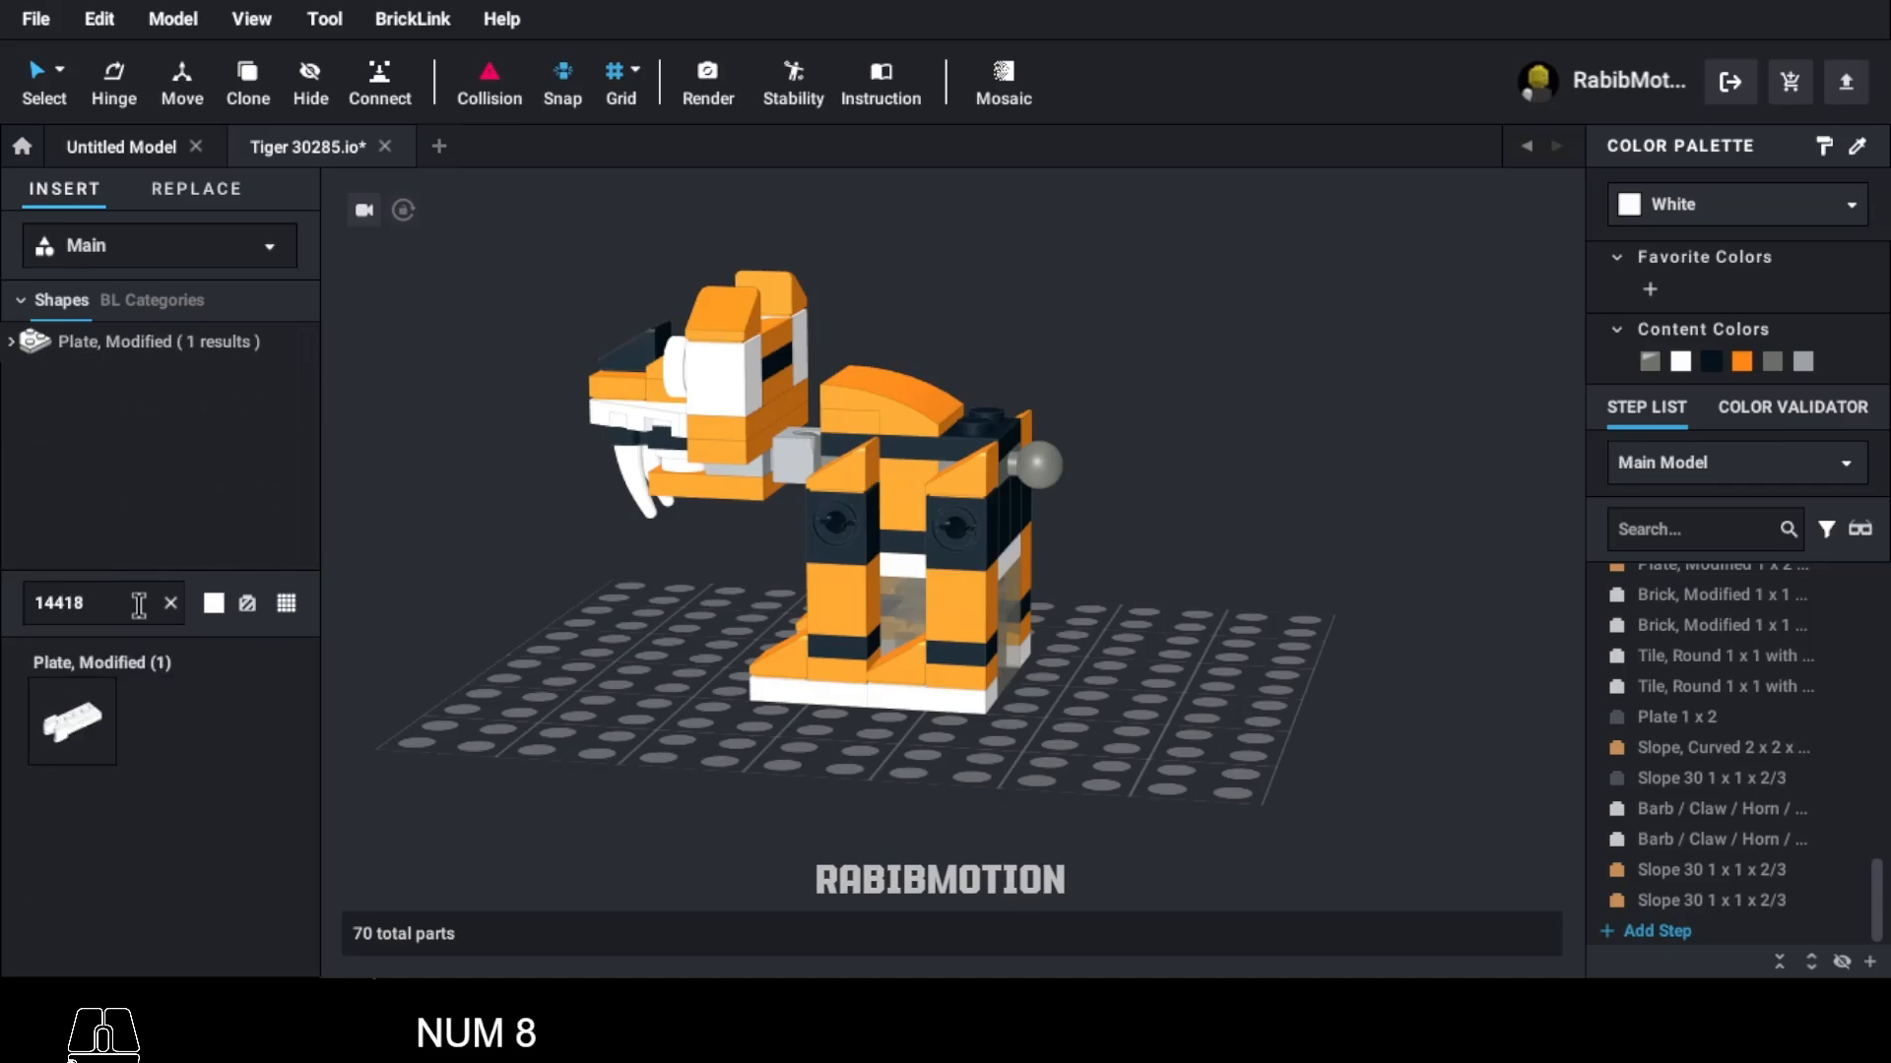
left_click_drag(89, 737, 1112, 470)
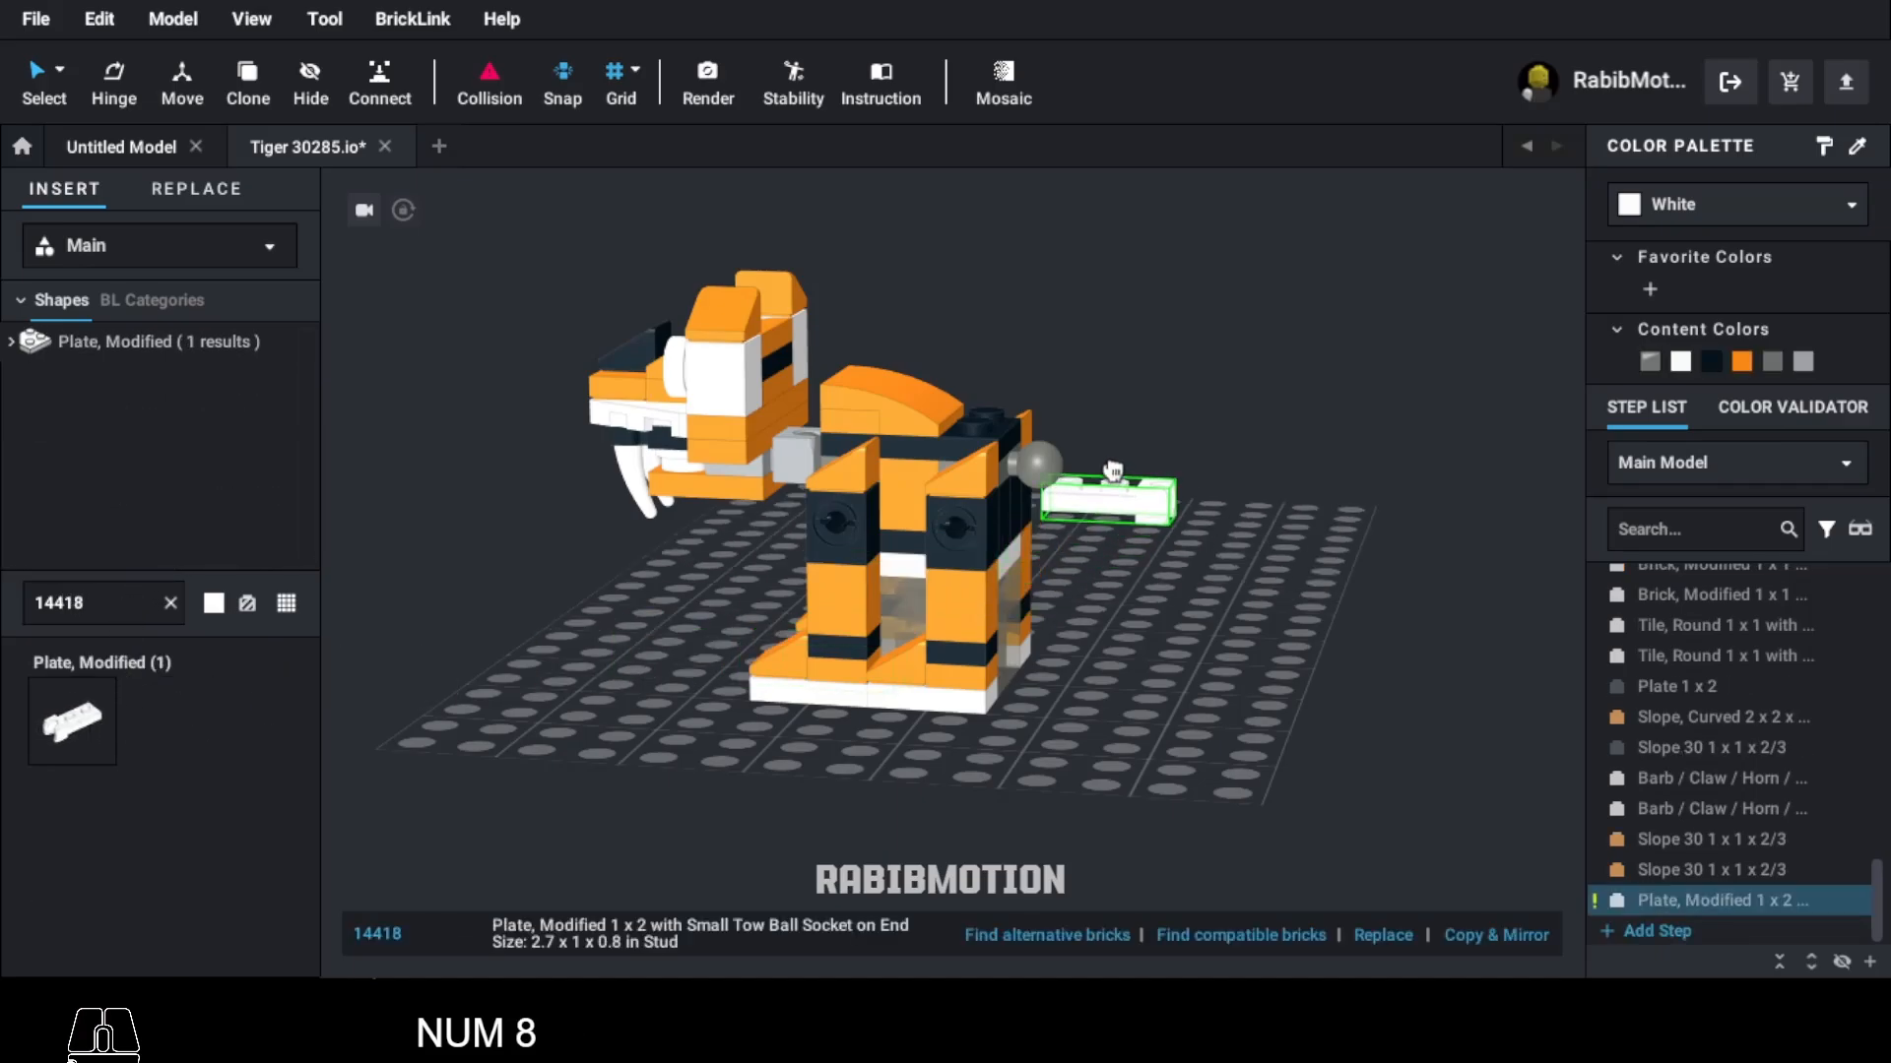
key("Right")
key("Right")
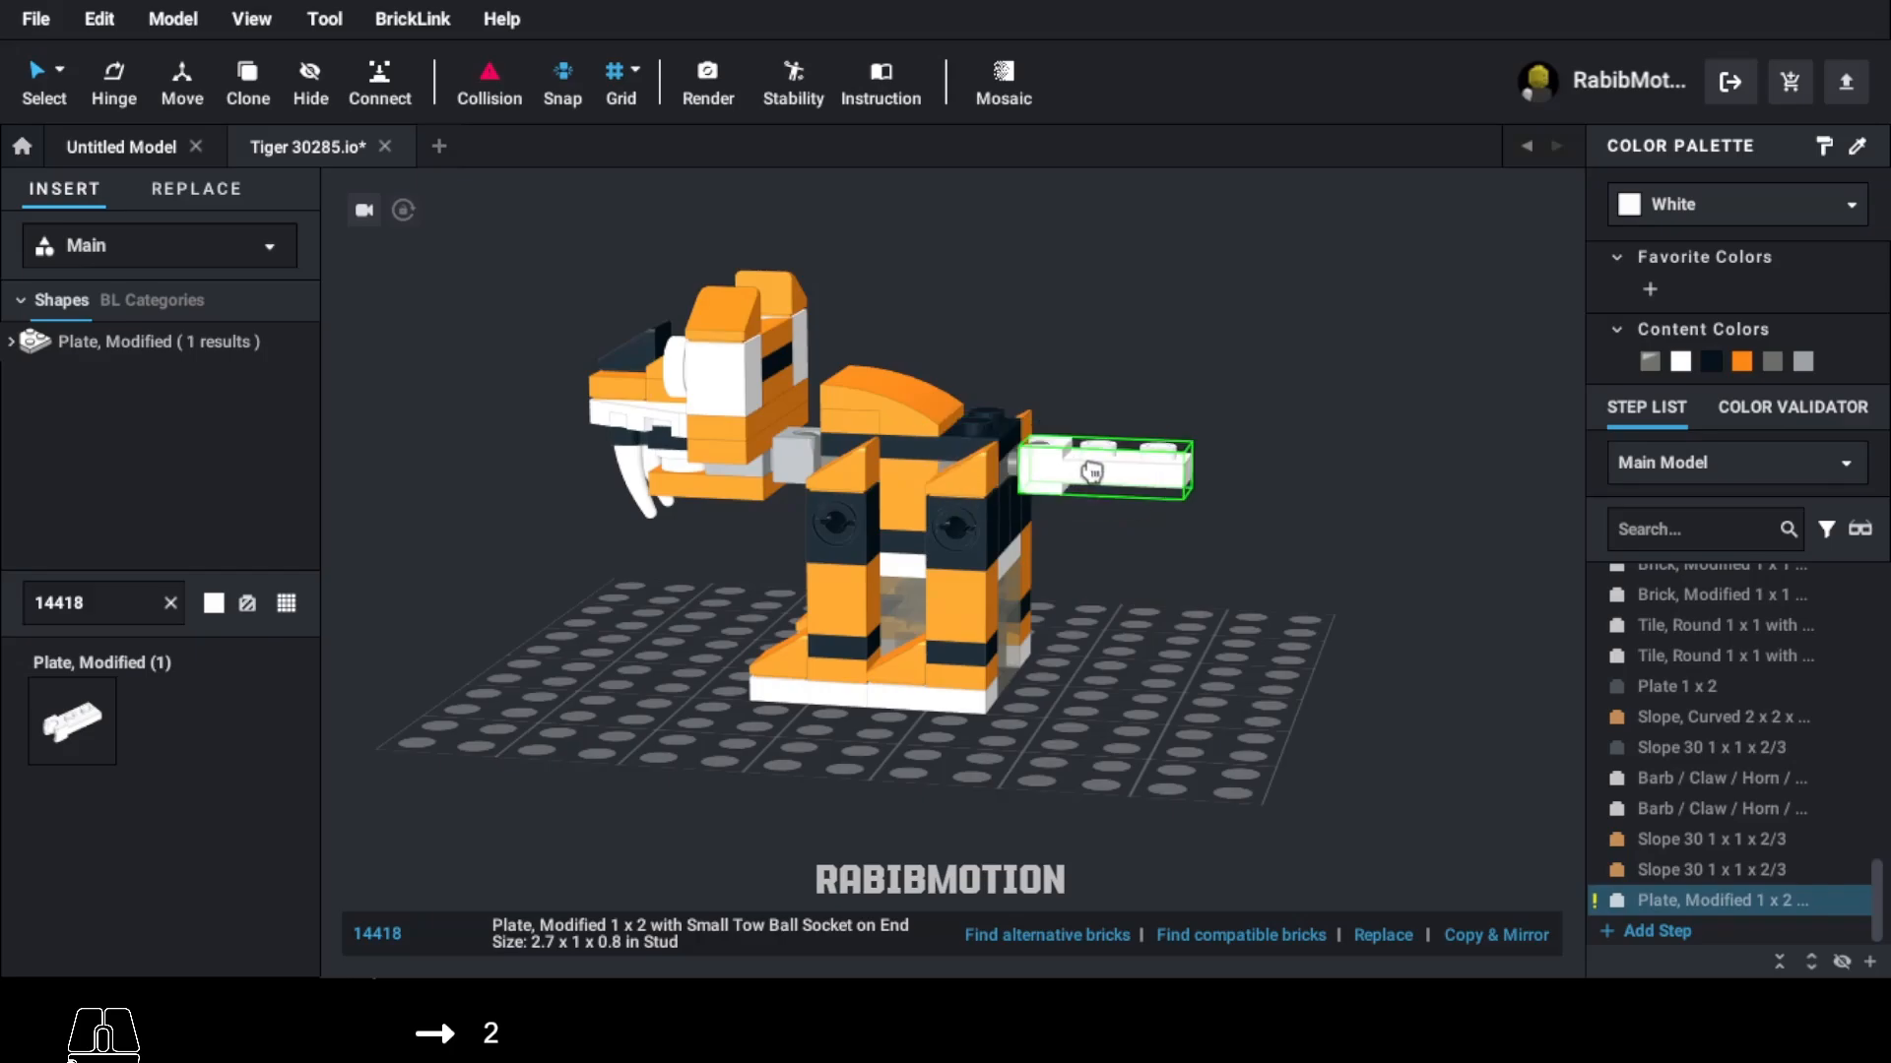
left_click(1101, 473)
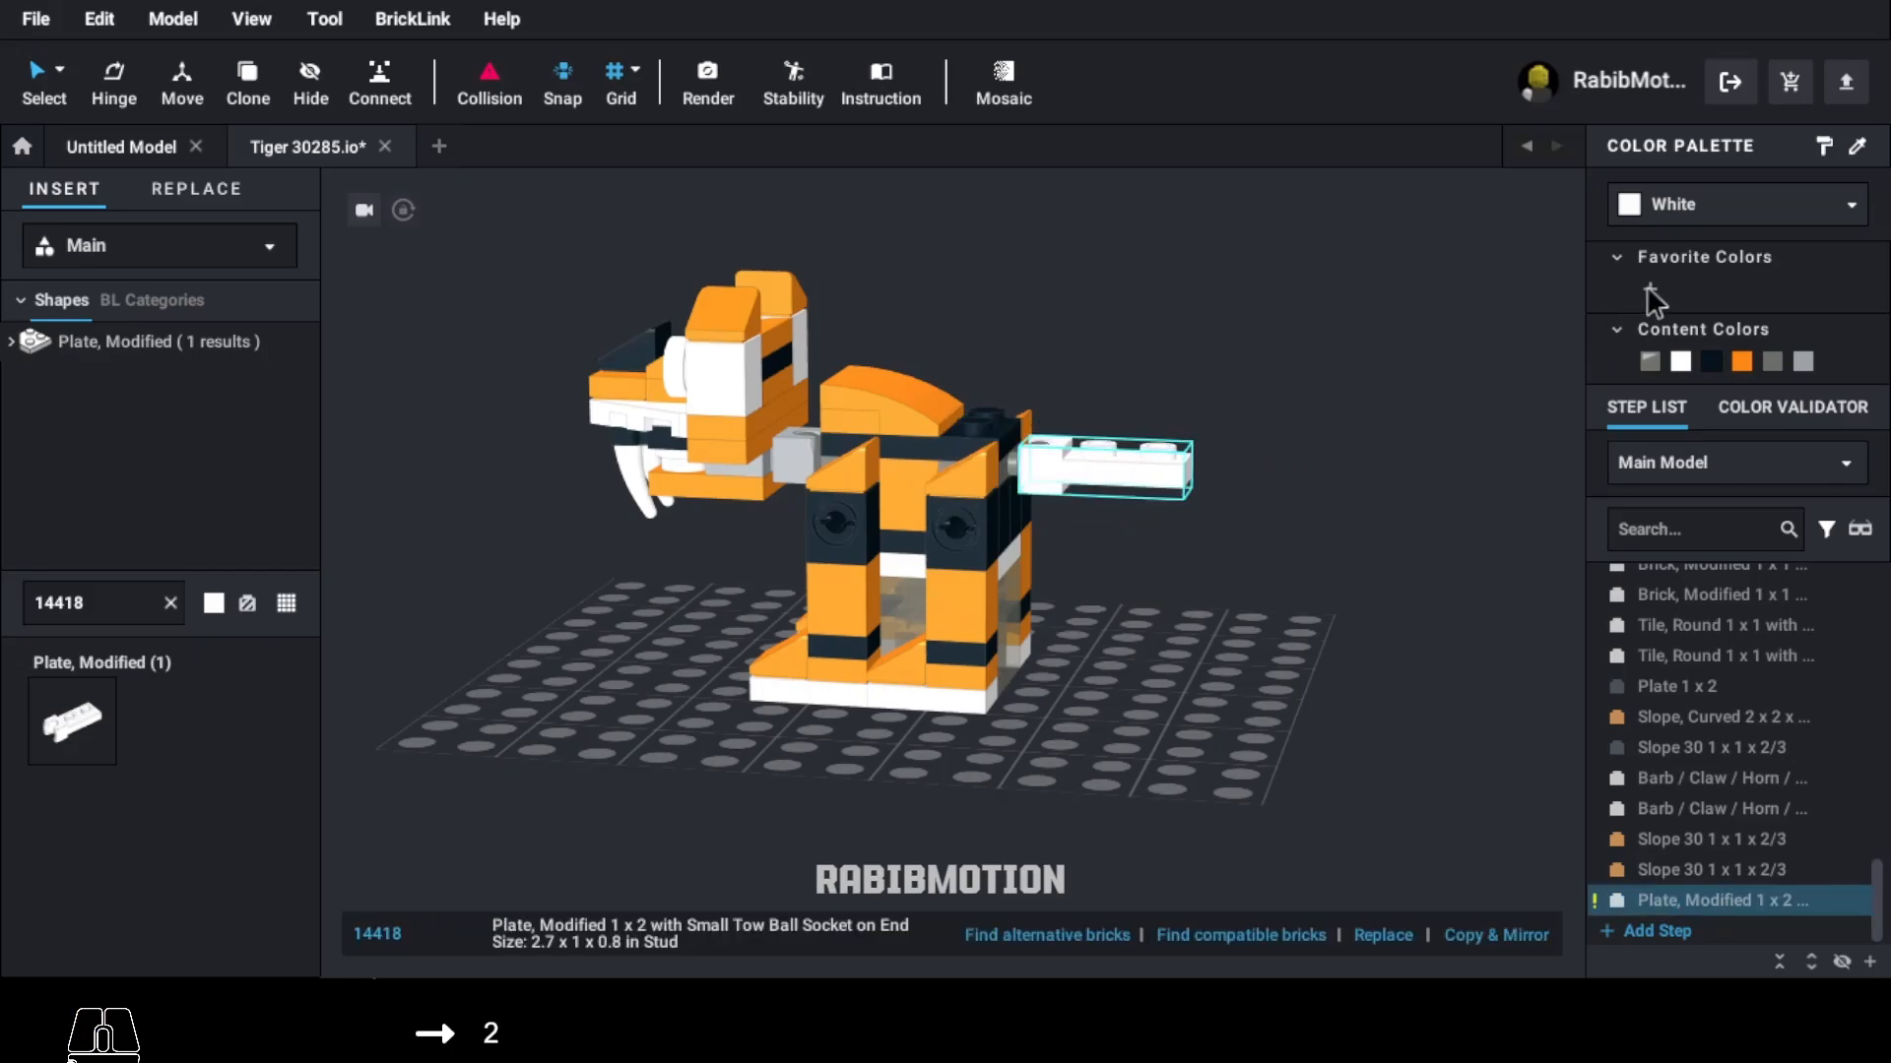
left_click(1803, 361)
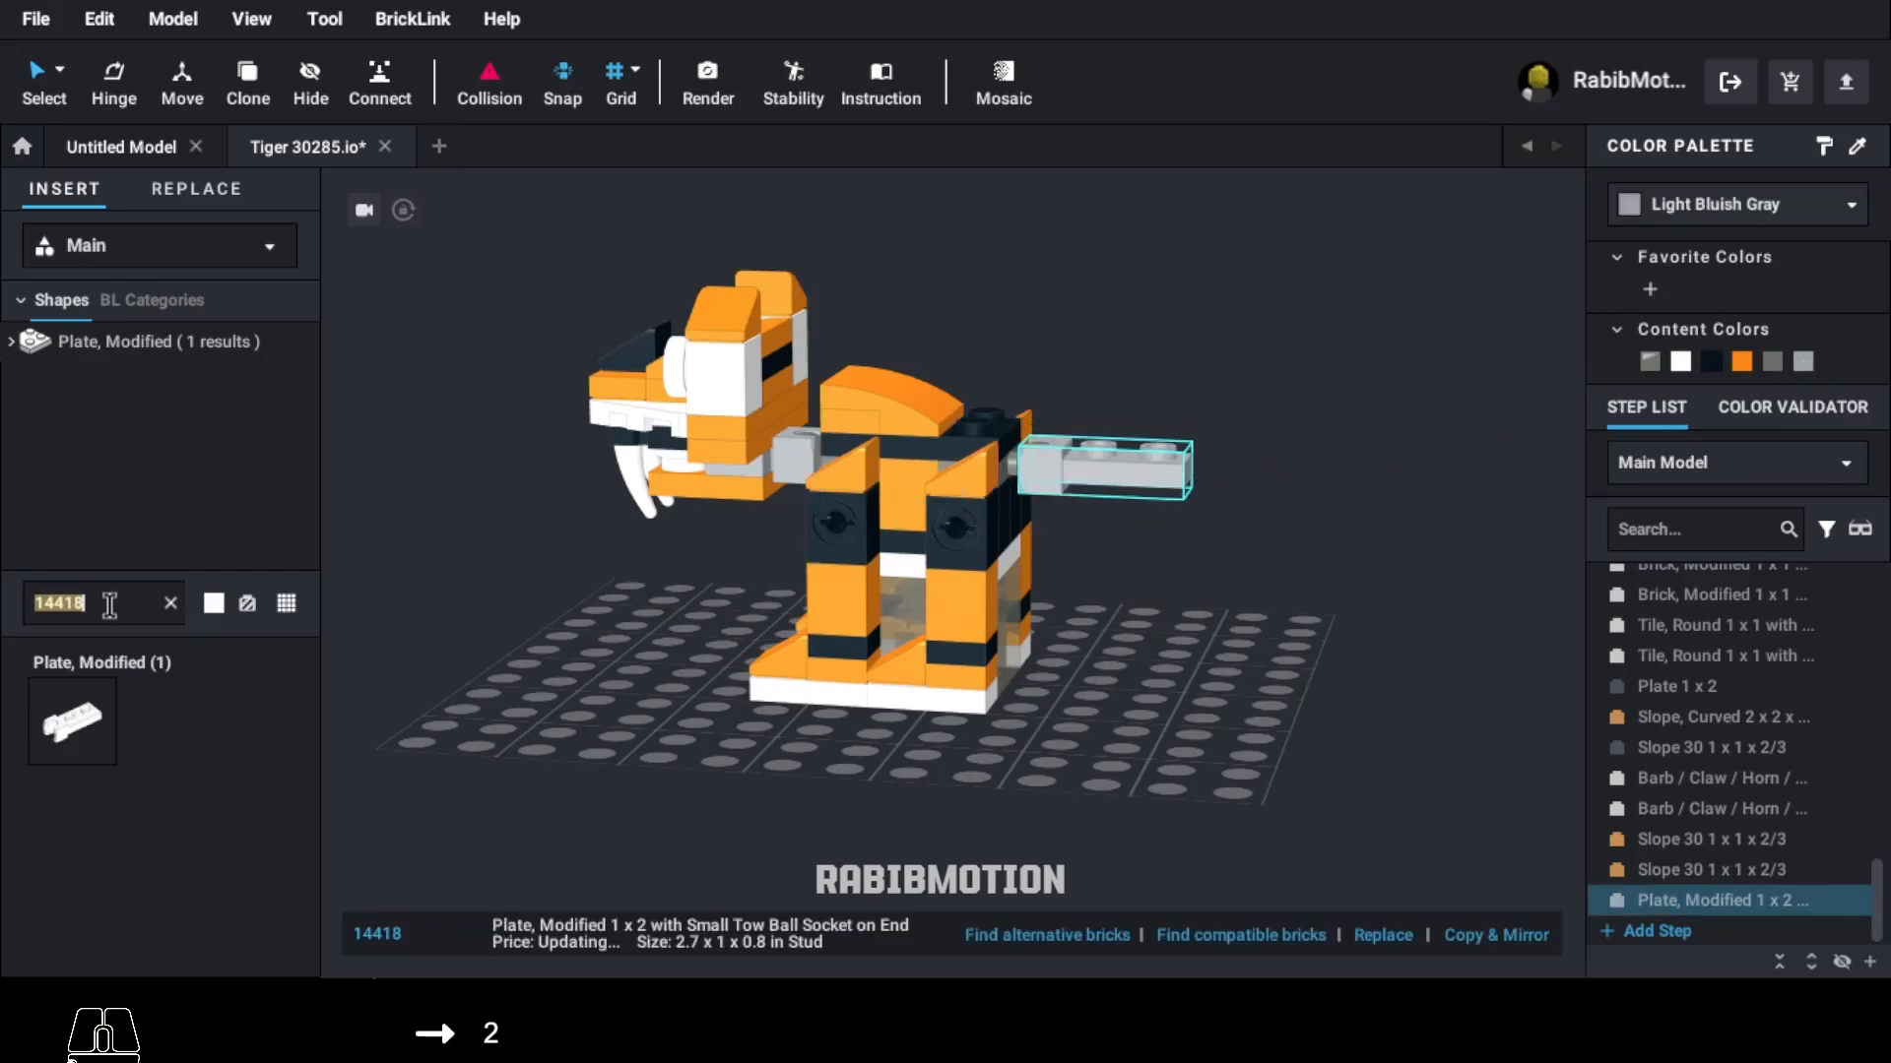
Step: Insert a white Plate 1 x 2 (3023) under the end of the tail's socket plate and clone it onto that plate's exposed rear stud
type("3023")
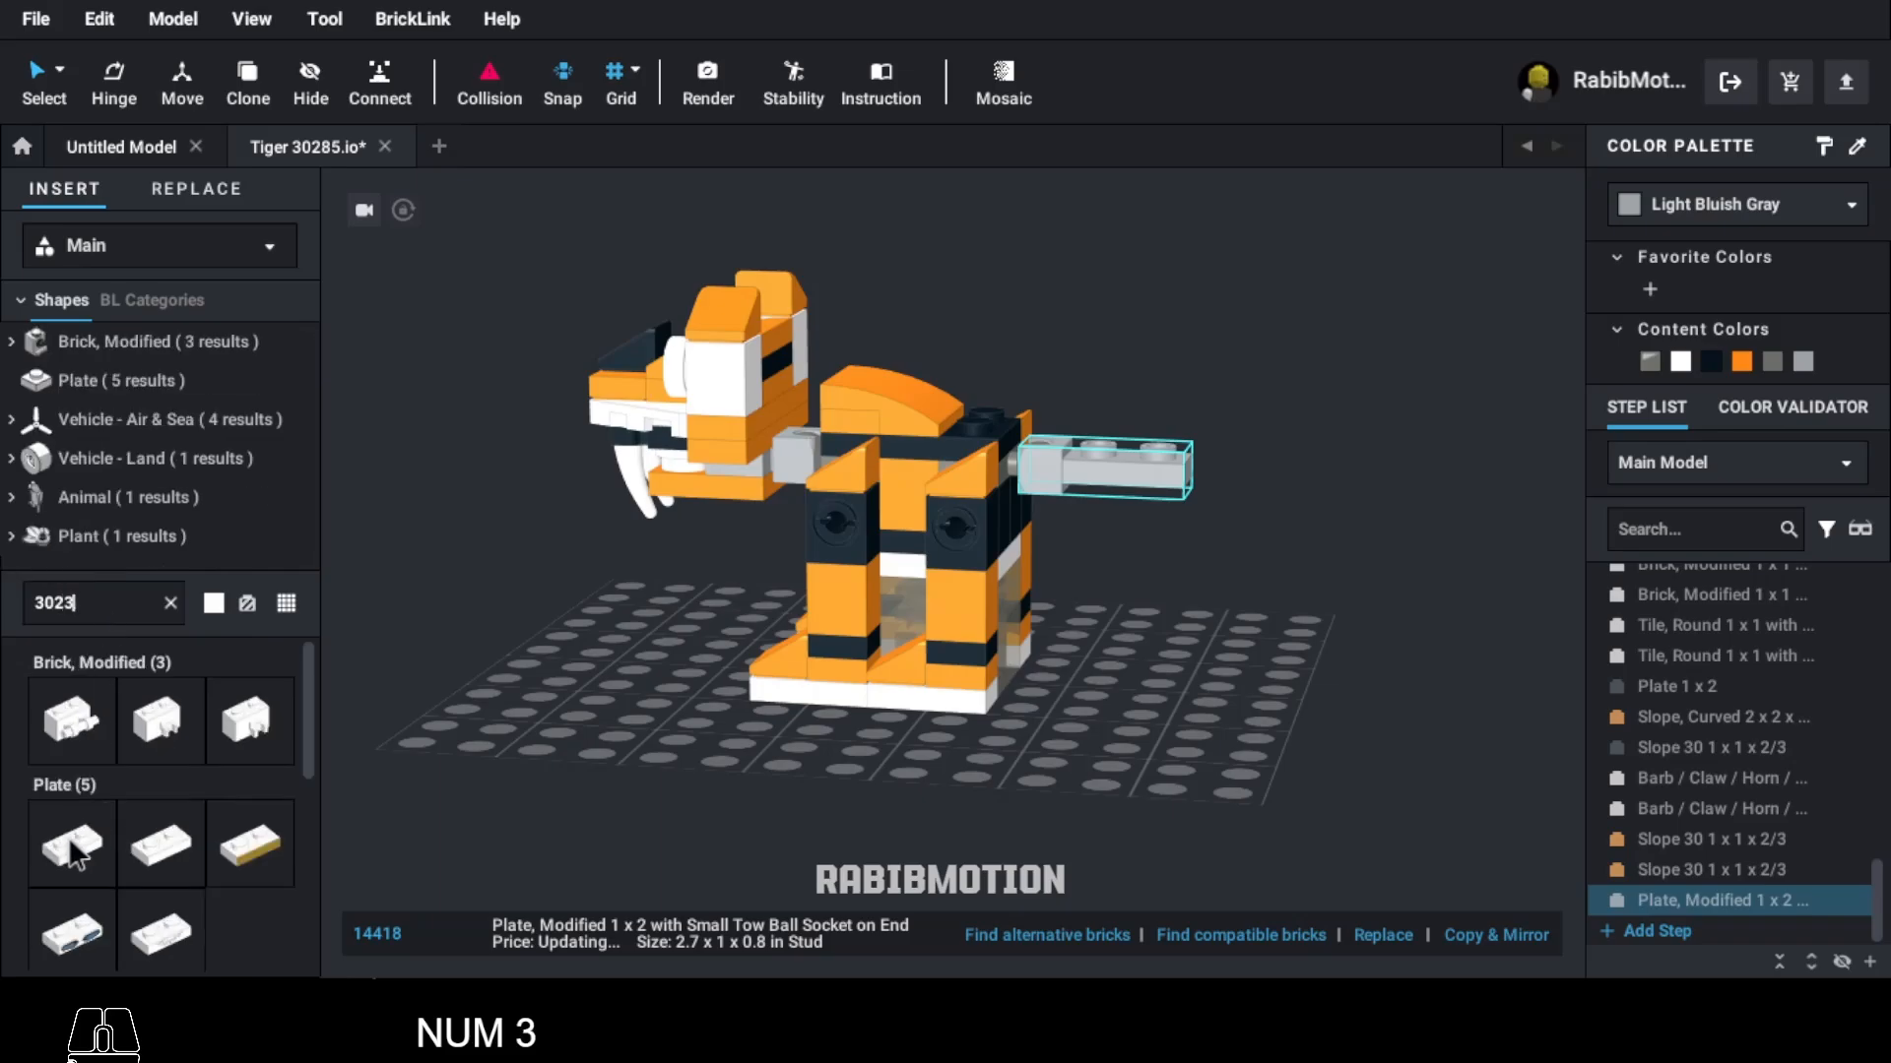
left_click(72, 845)
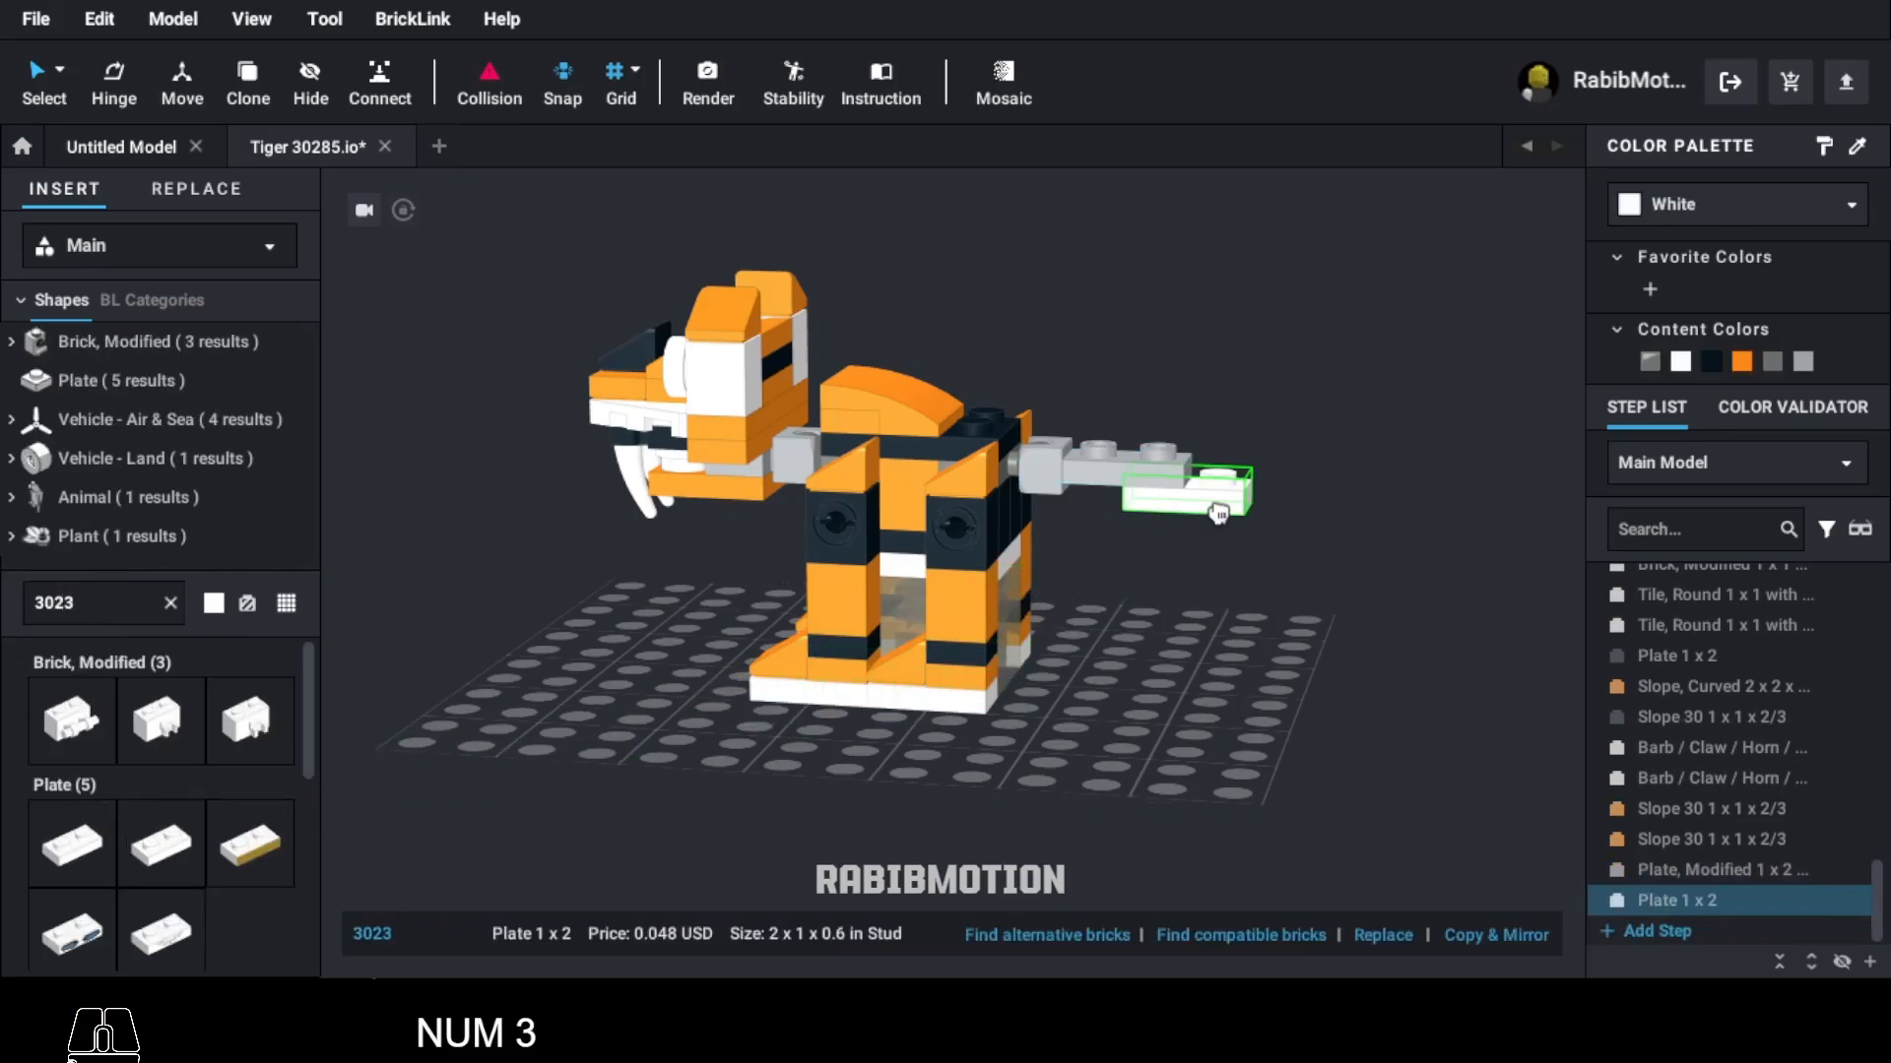
left_click(1218, 512)
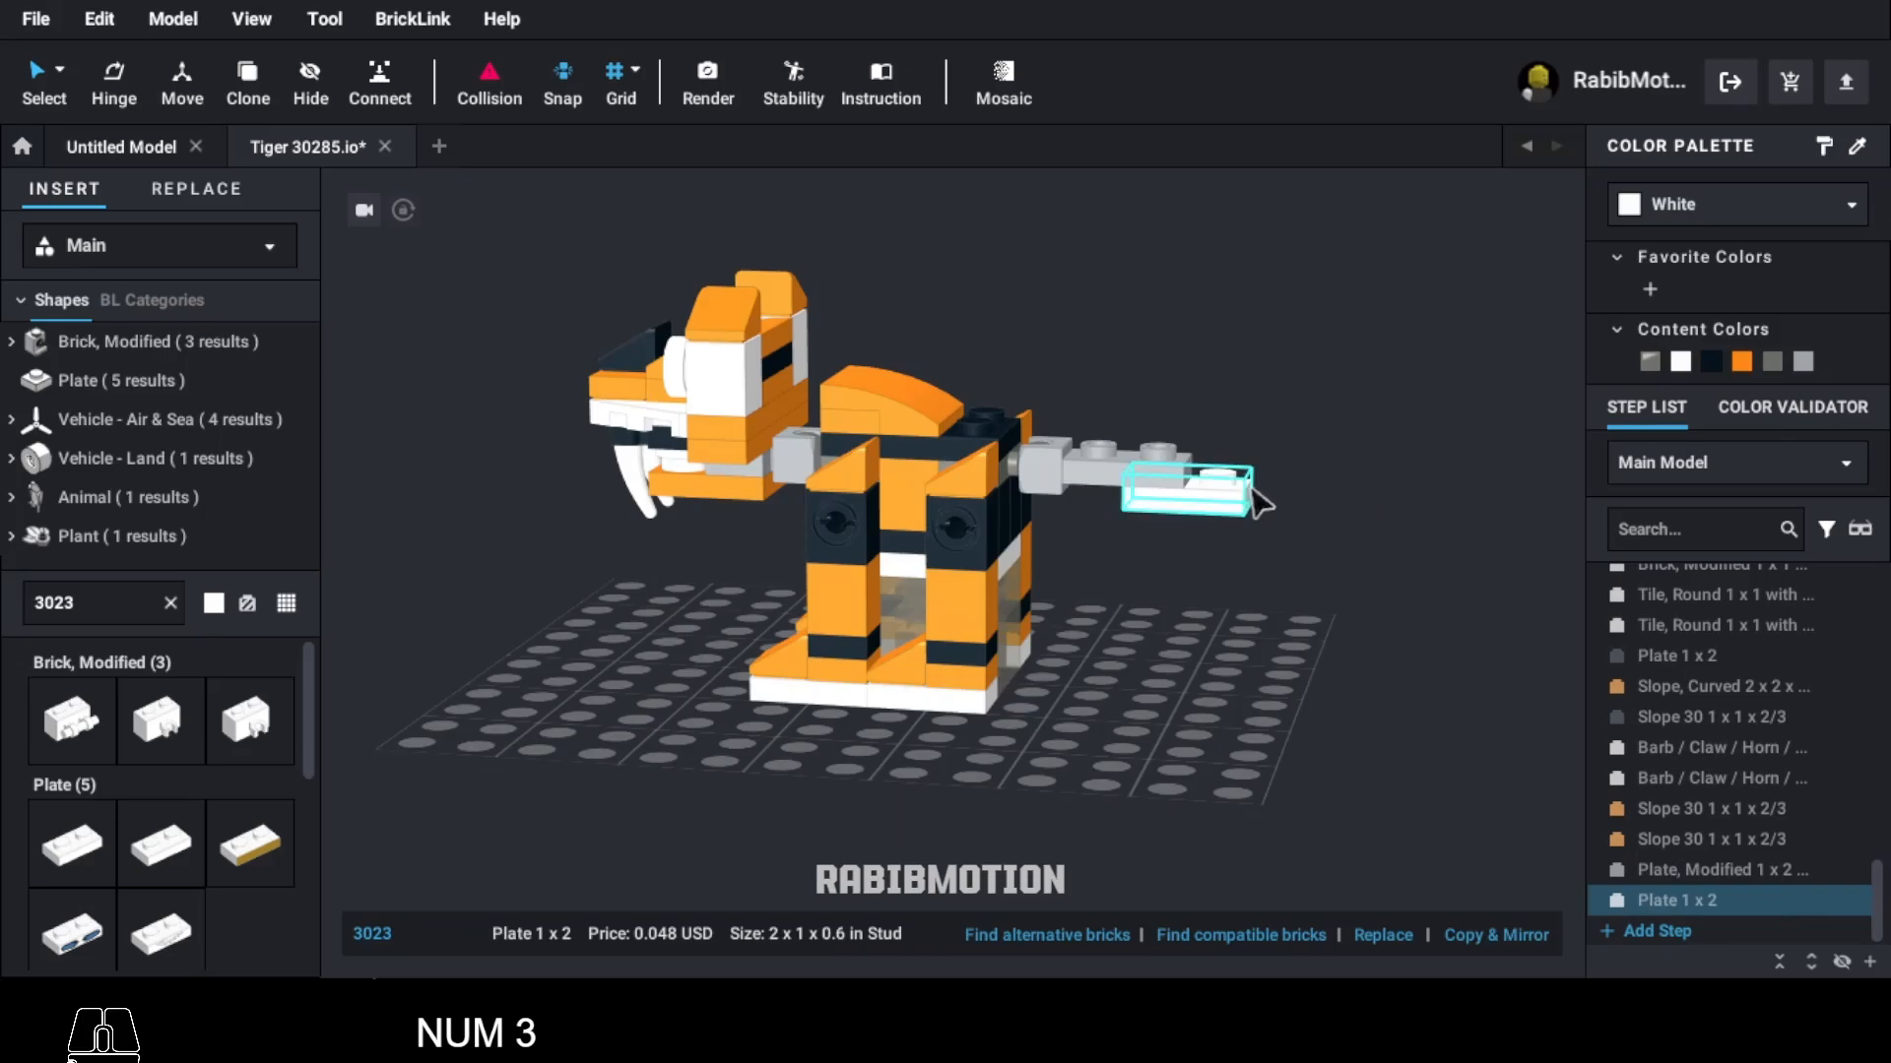
key("c")
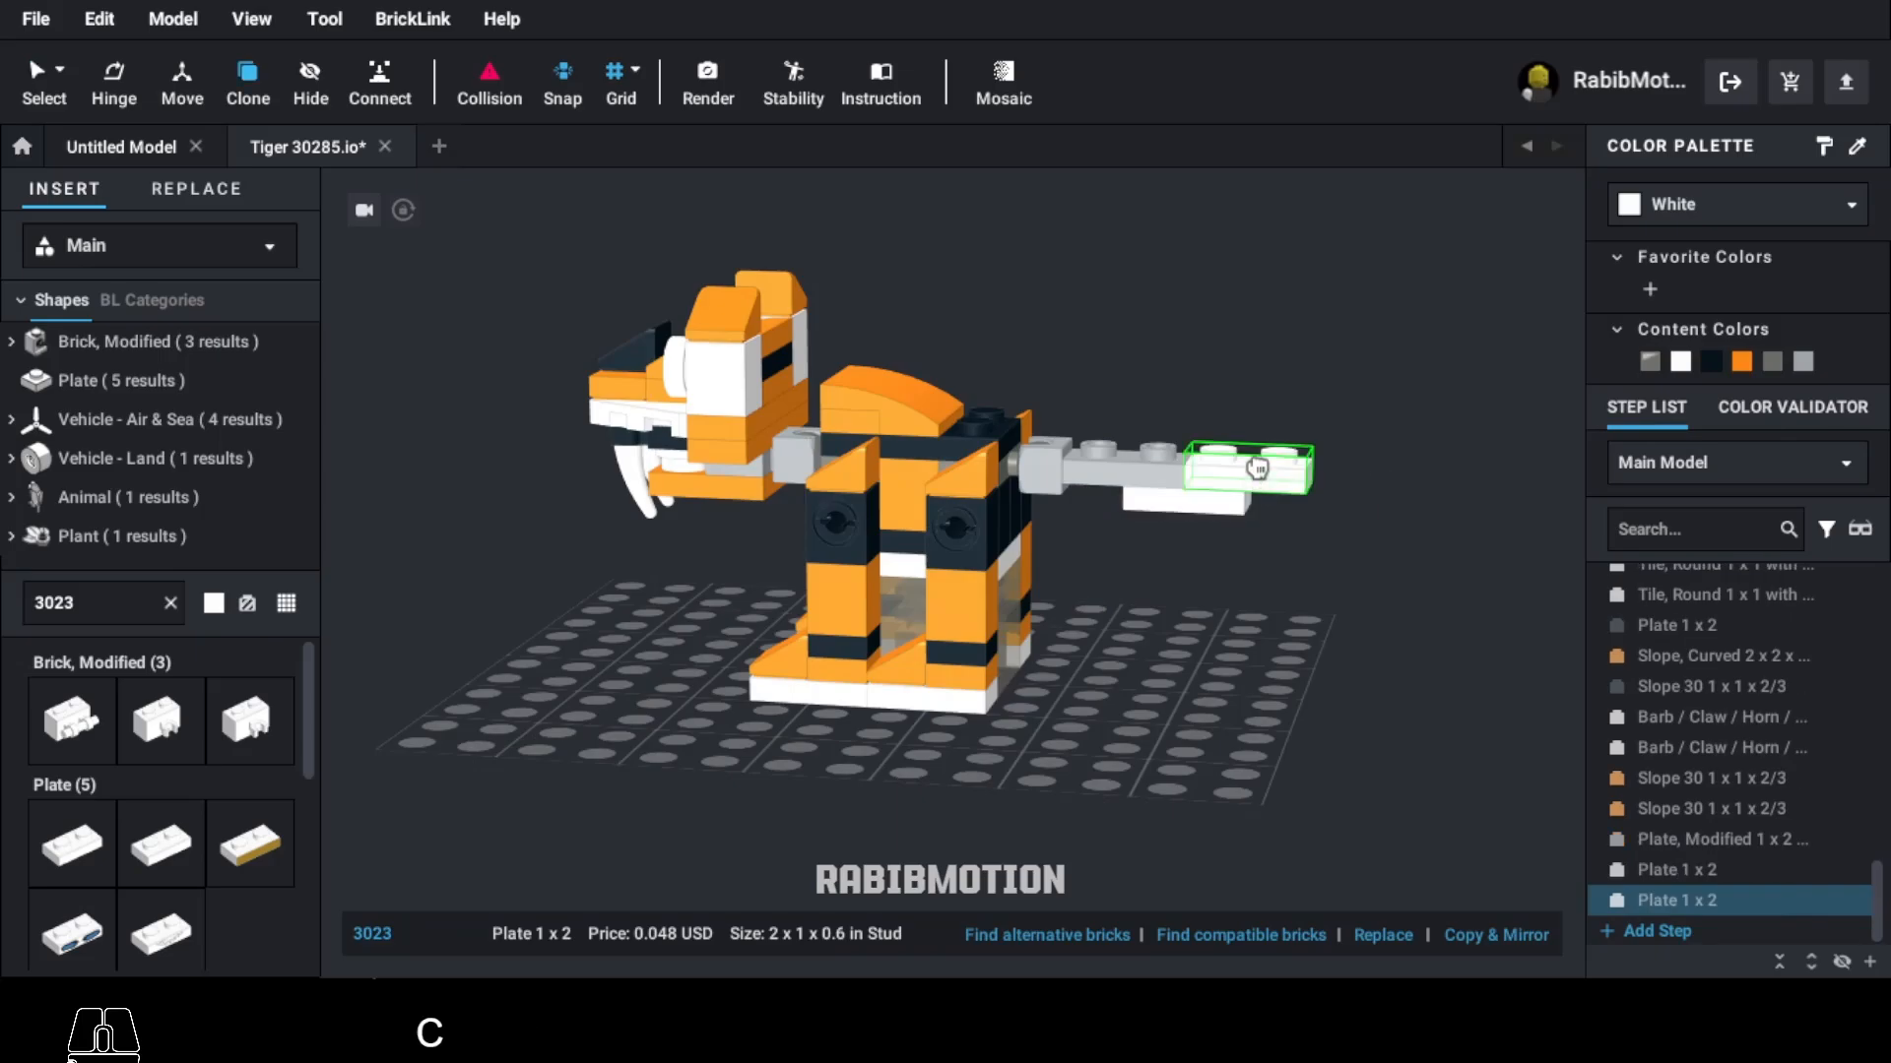
key("Escape")
Step: Clone the white Plate 1 x 2 on top across the joint between the socket plate and the rear tail plate, and color it Black
left_click(1257, 477)
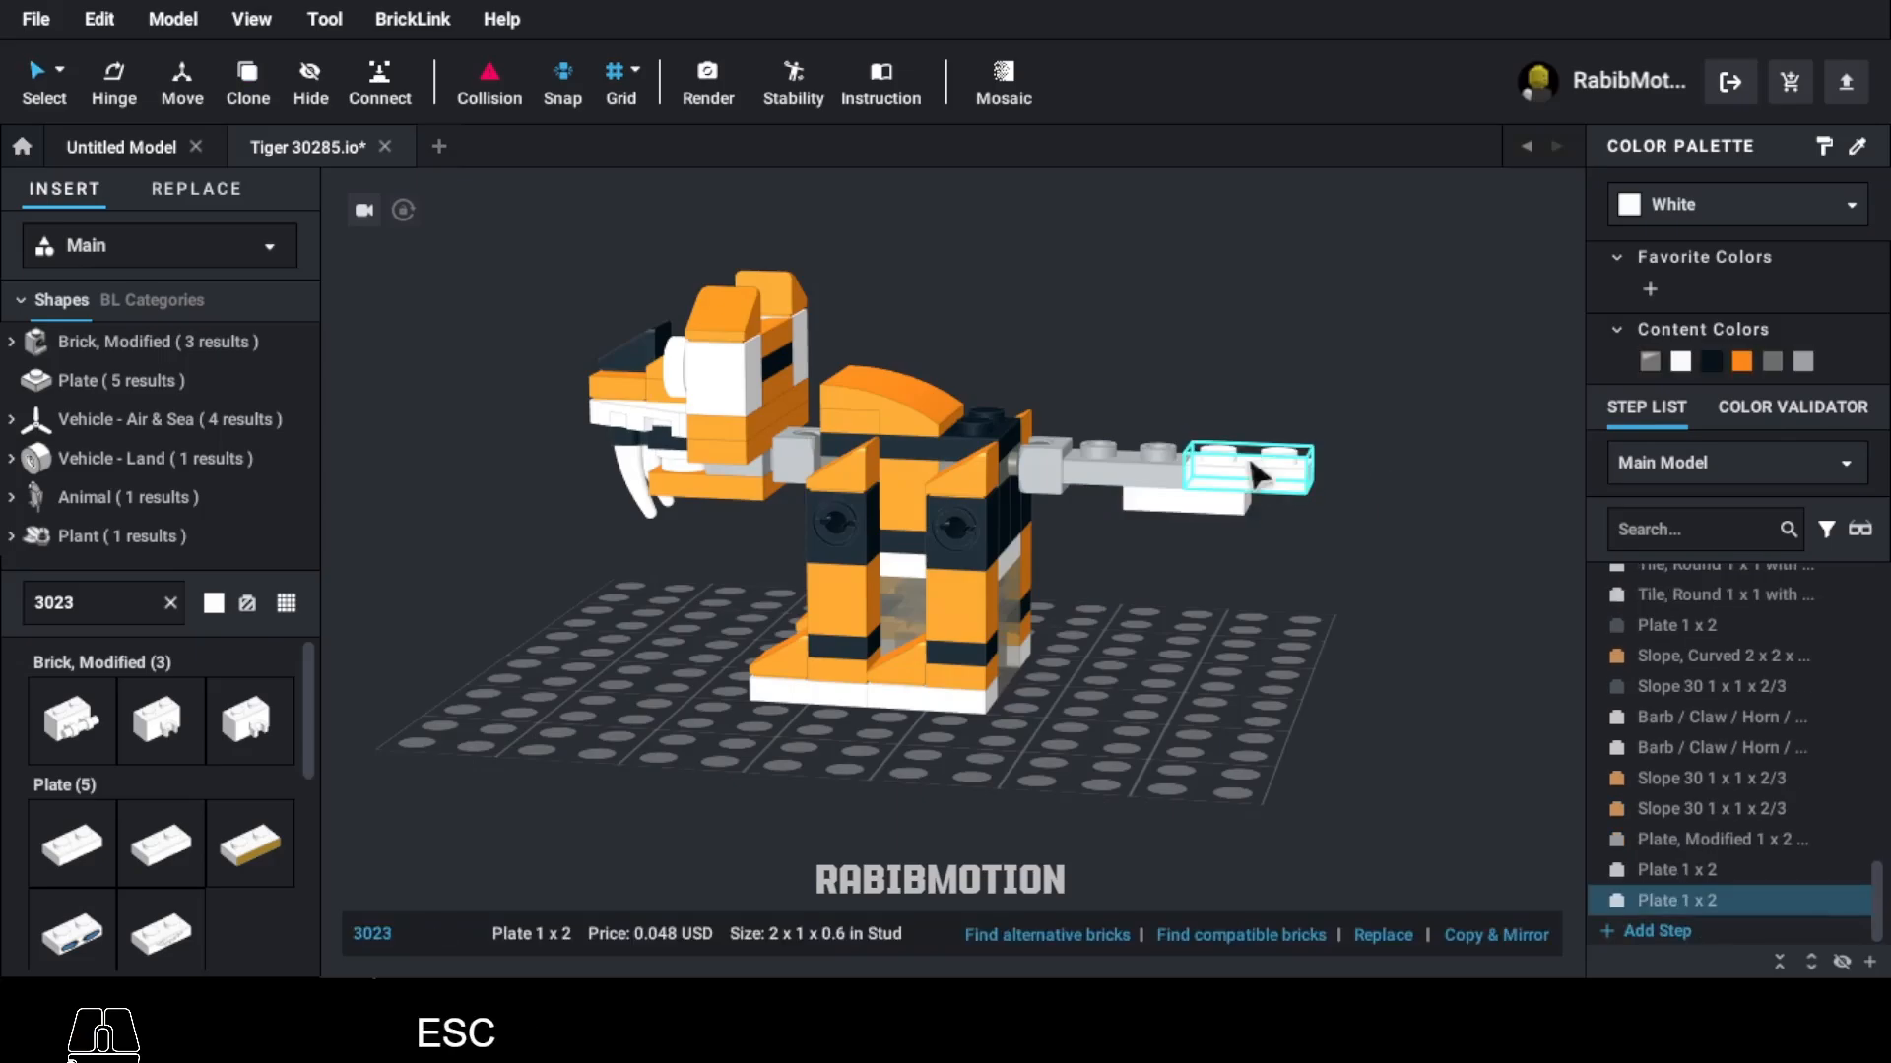
key("c")
left_click(1191, 448)
key("Escape")
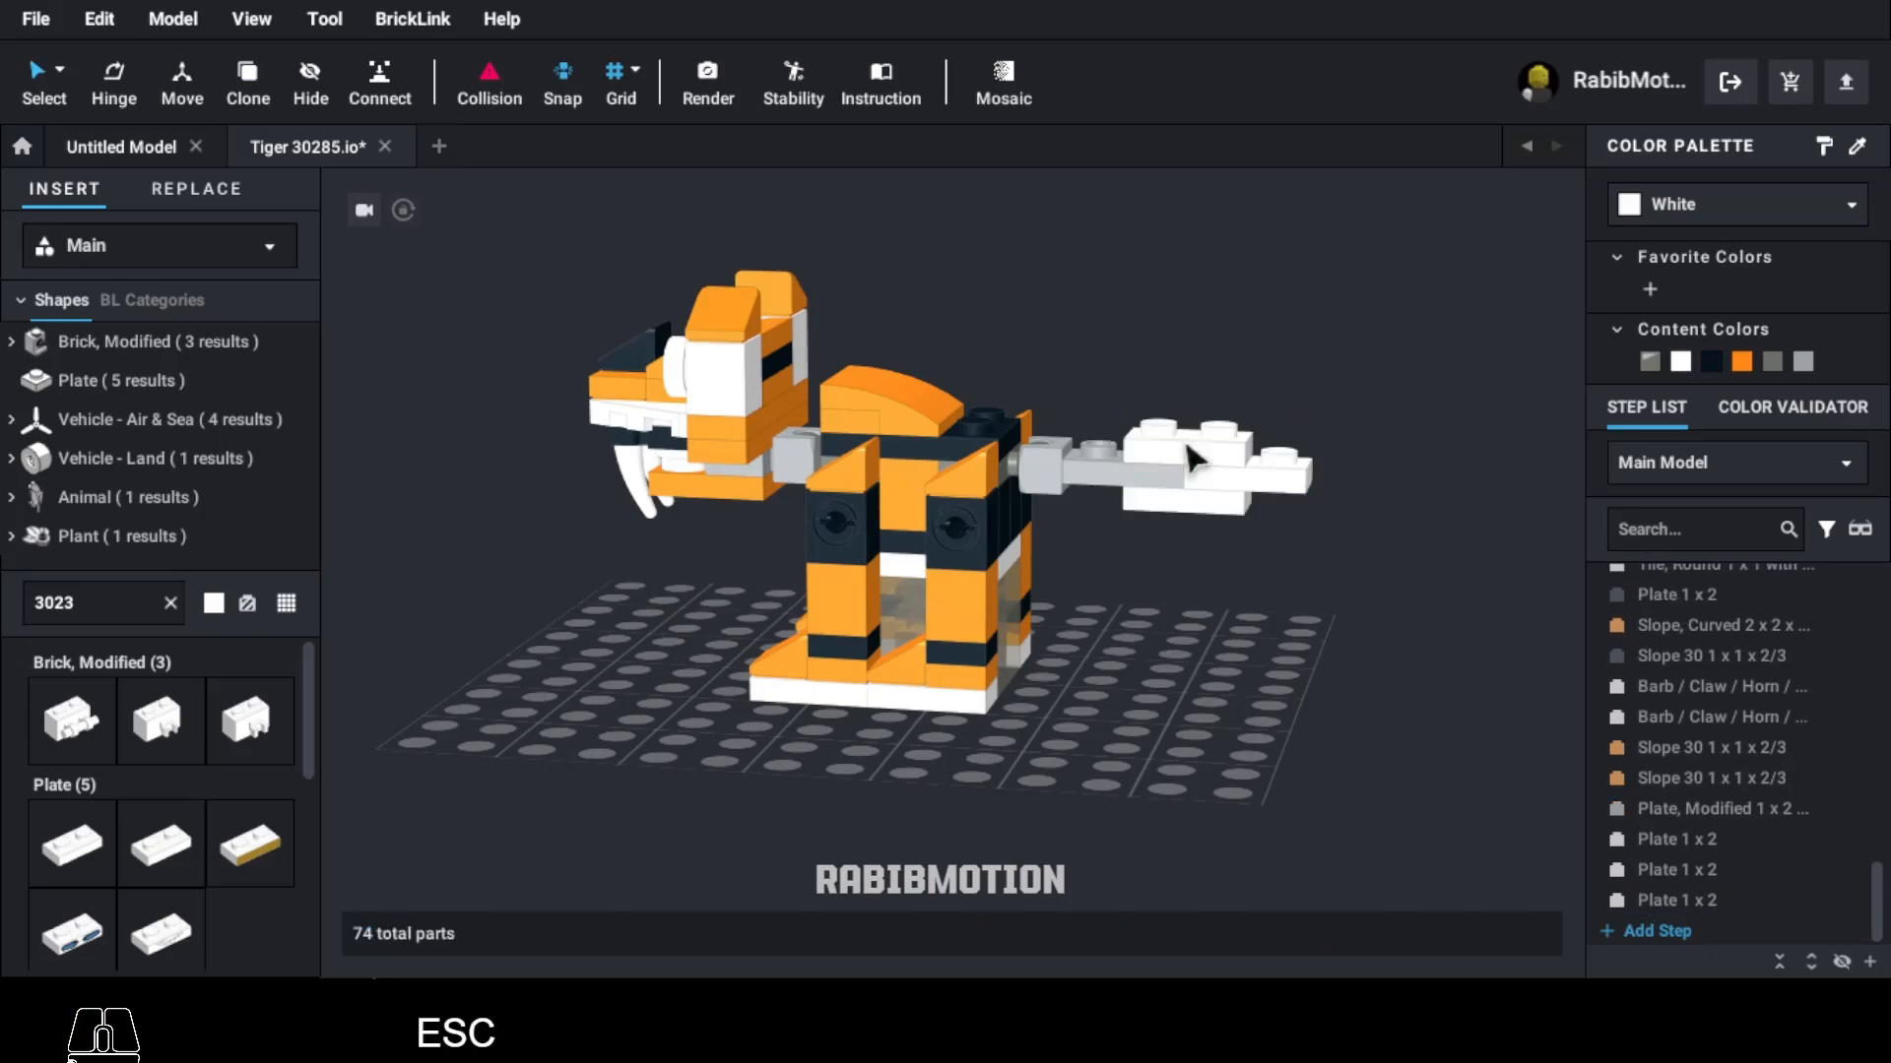
left_click(1711, 363)
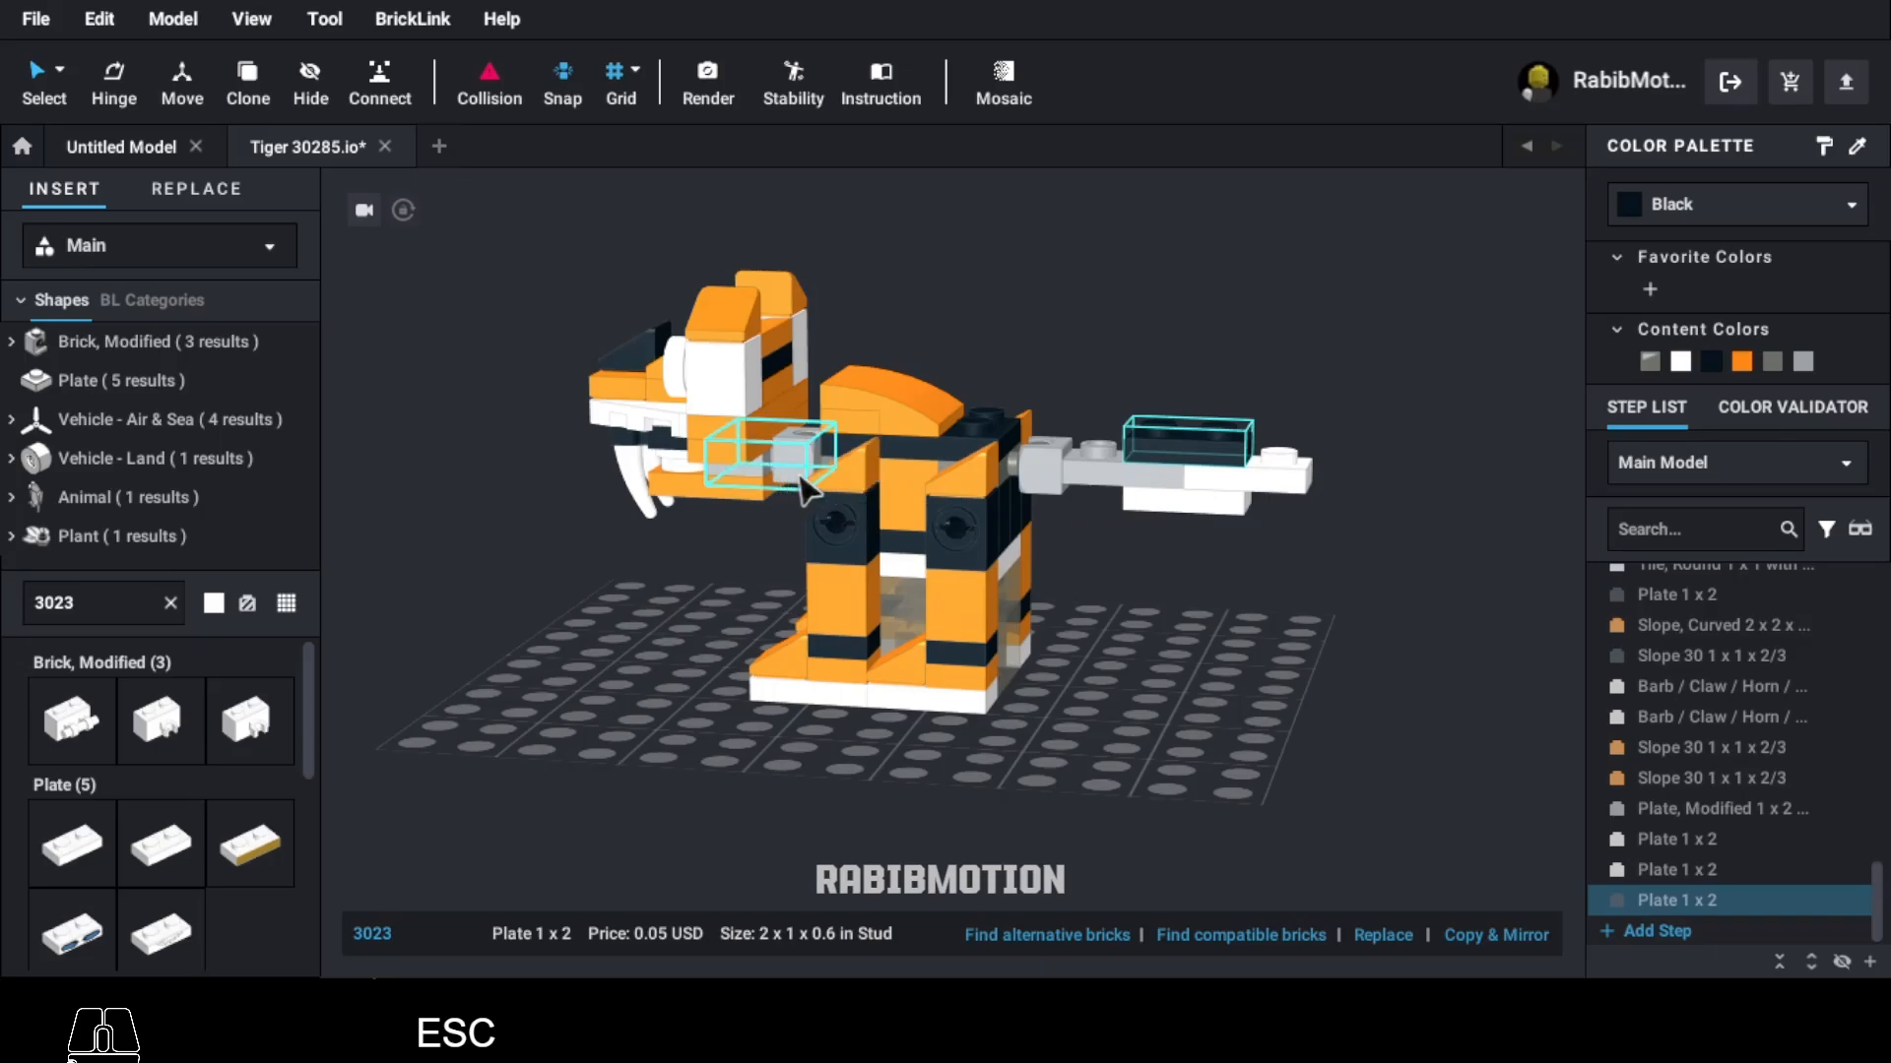
Step: Clone the orange Plate 1 x 1 onto the free tail studs in front of and behind the black plate
left_click(837, 472)
key("c")
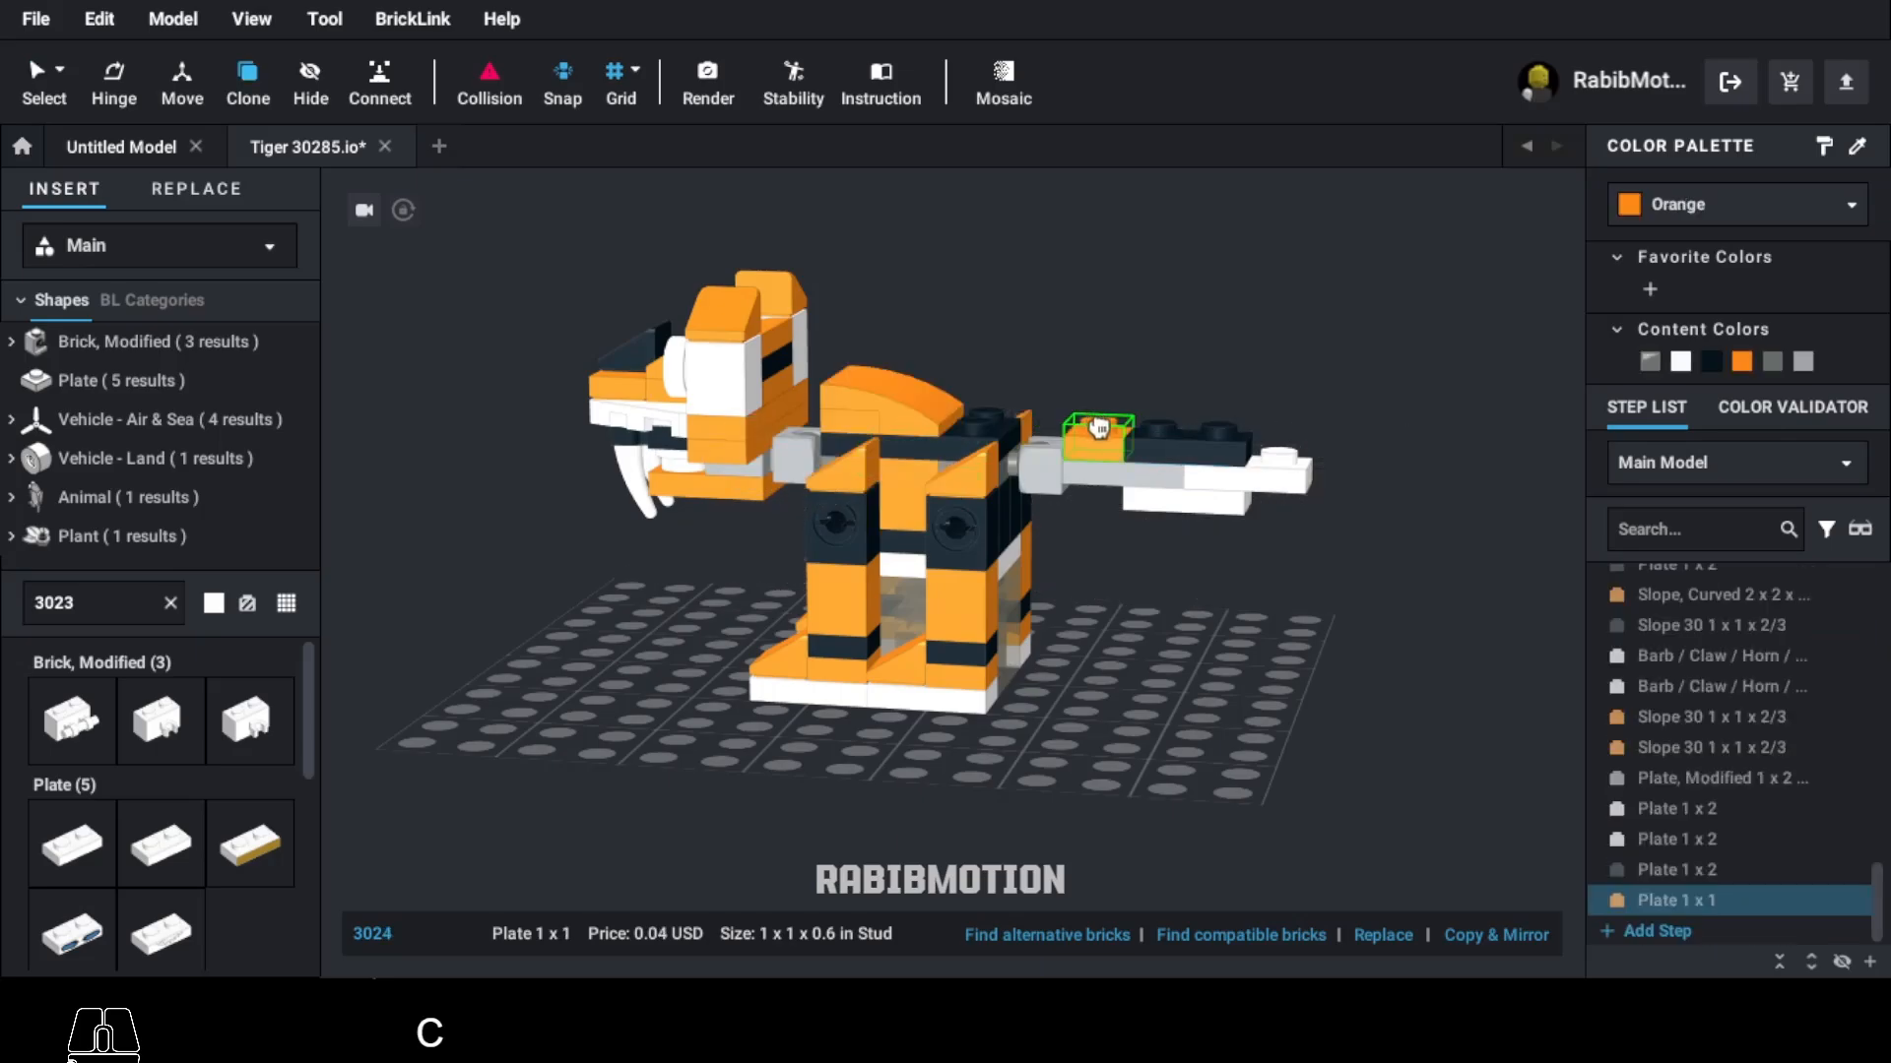
left_click(1098, 428)
left_click(1294, 434)
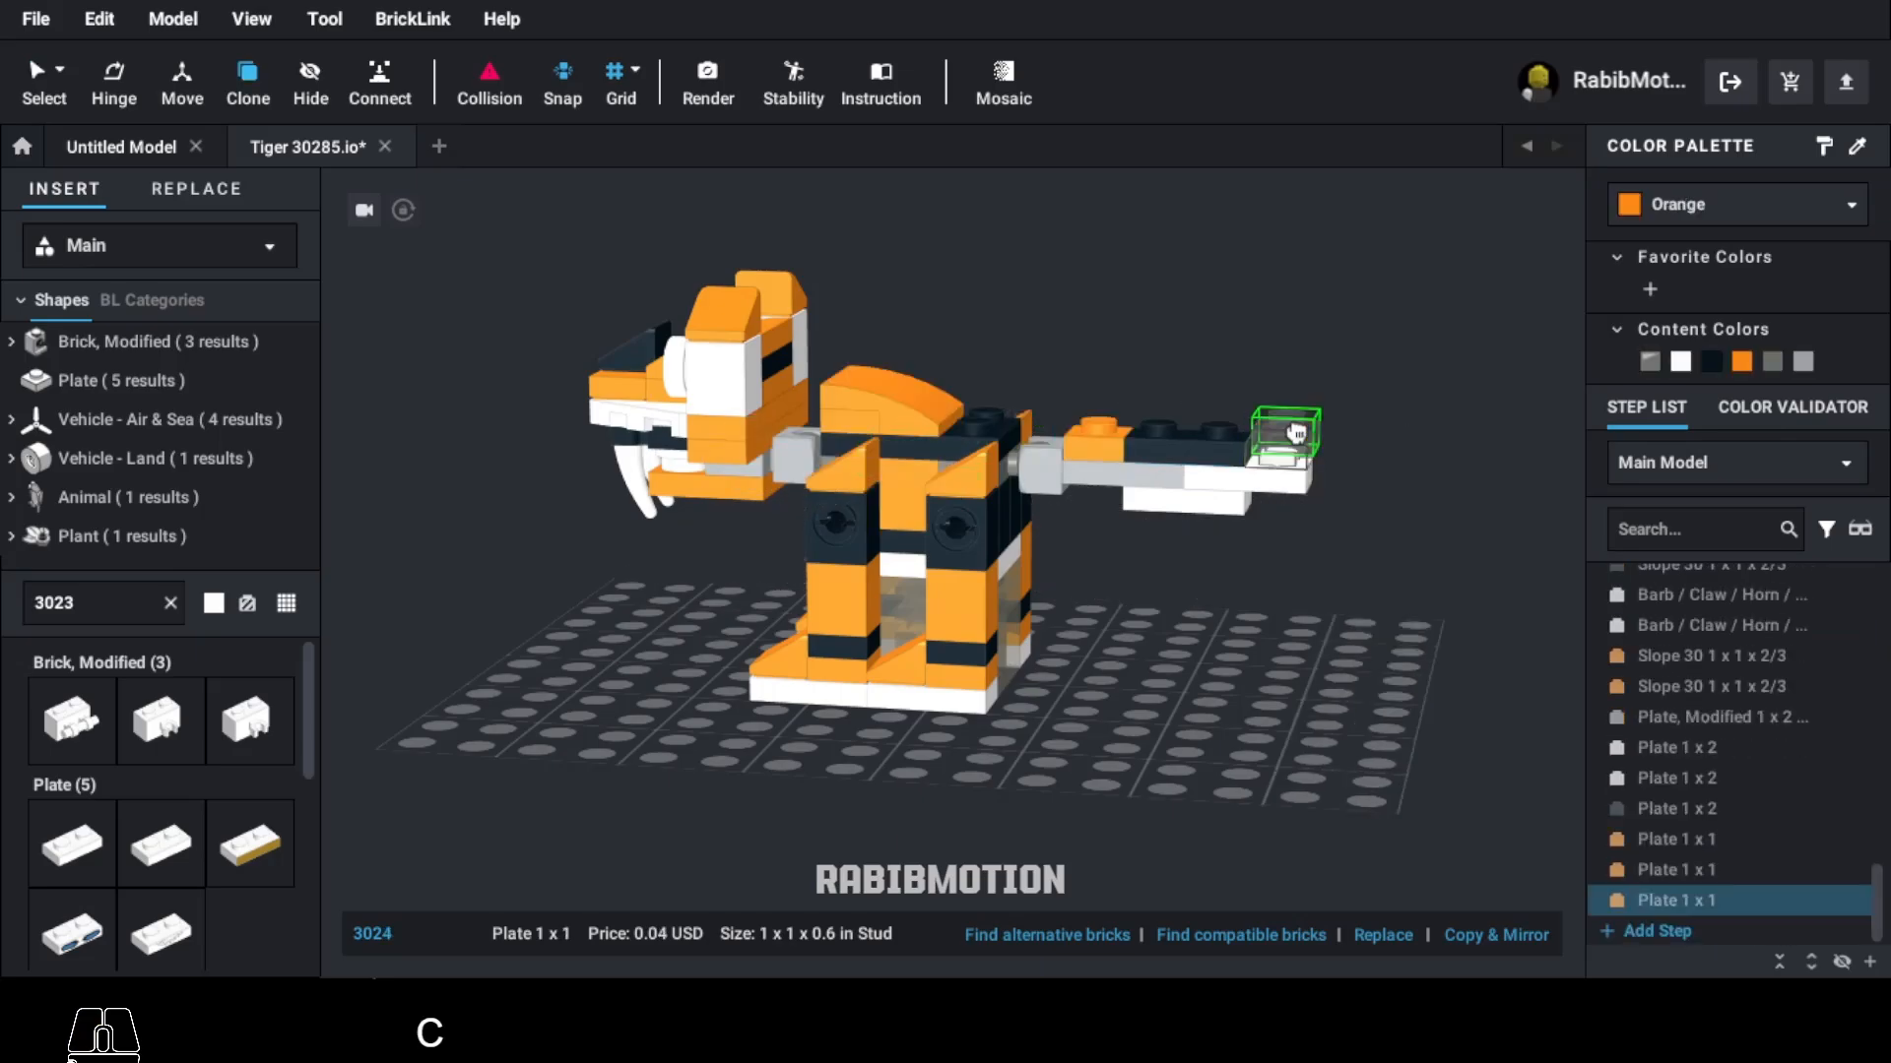
key("Escape")
left_click(148, 602)
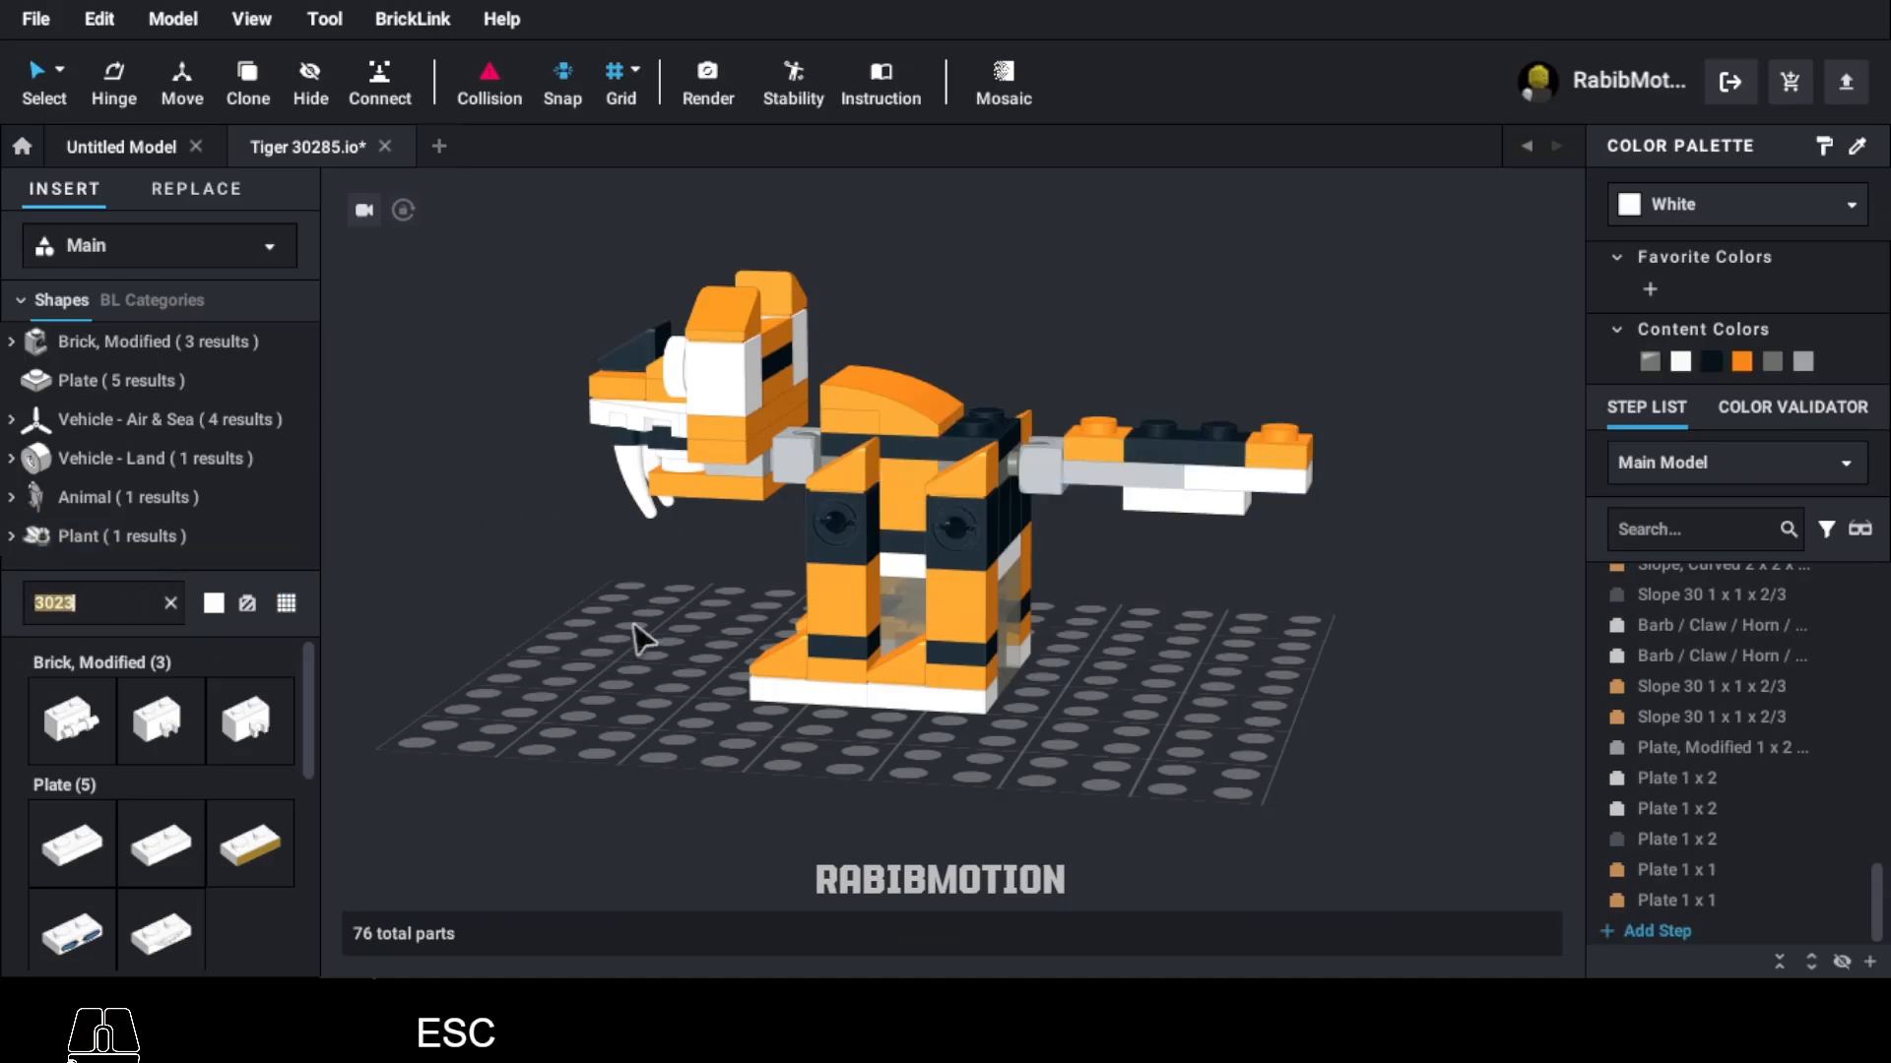
Step: Select the socket plate with all its connected tail plates and rotate the whole tail upward about the rear ball joint
right_click_drag(593, 653, 650, 663)
right_click_drag(1233, 583, 1139, 541)
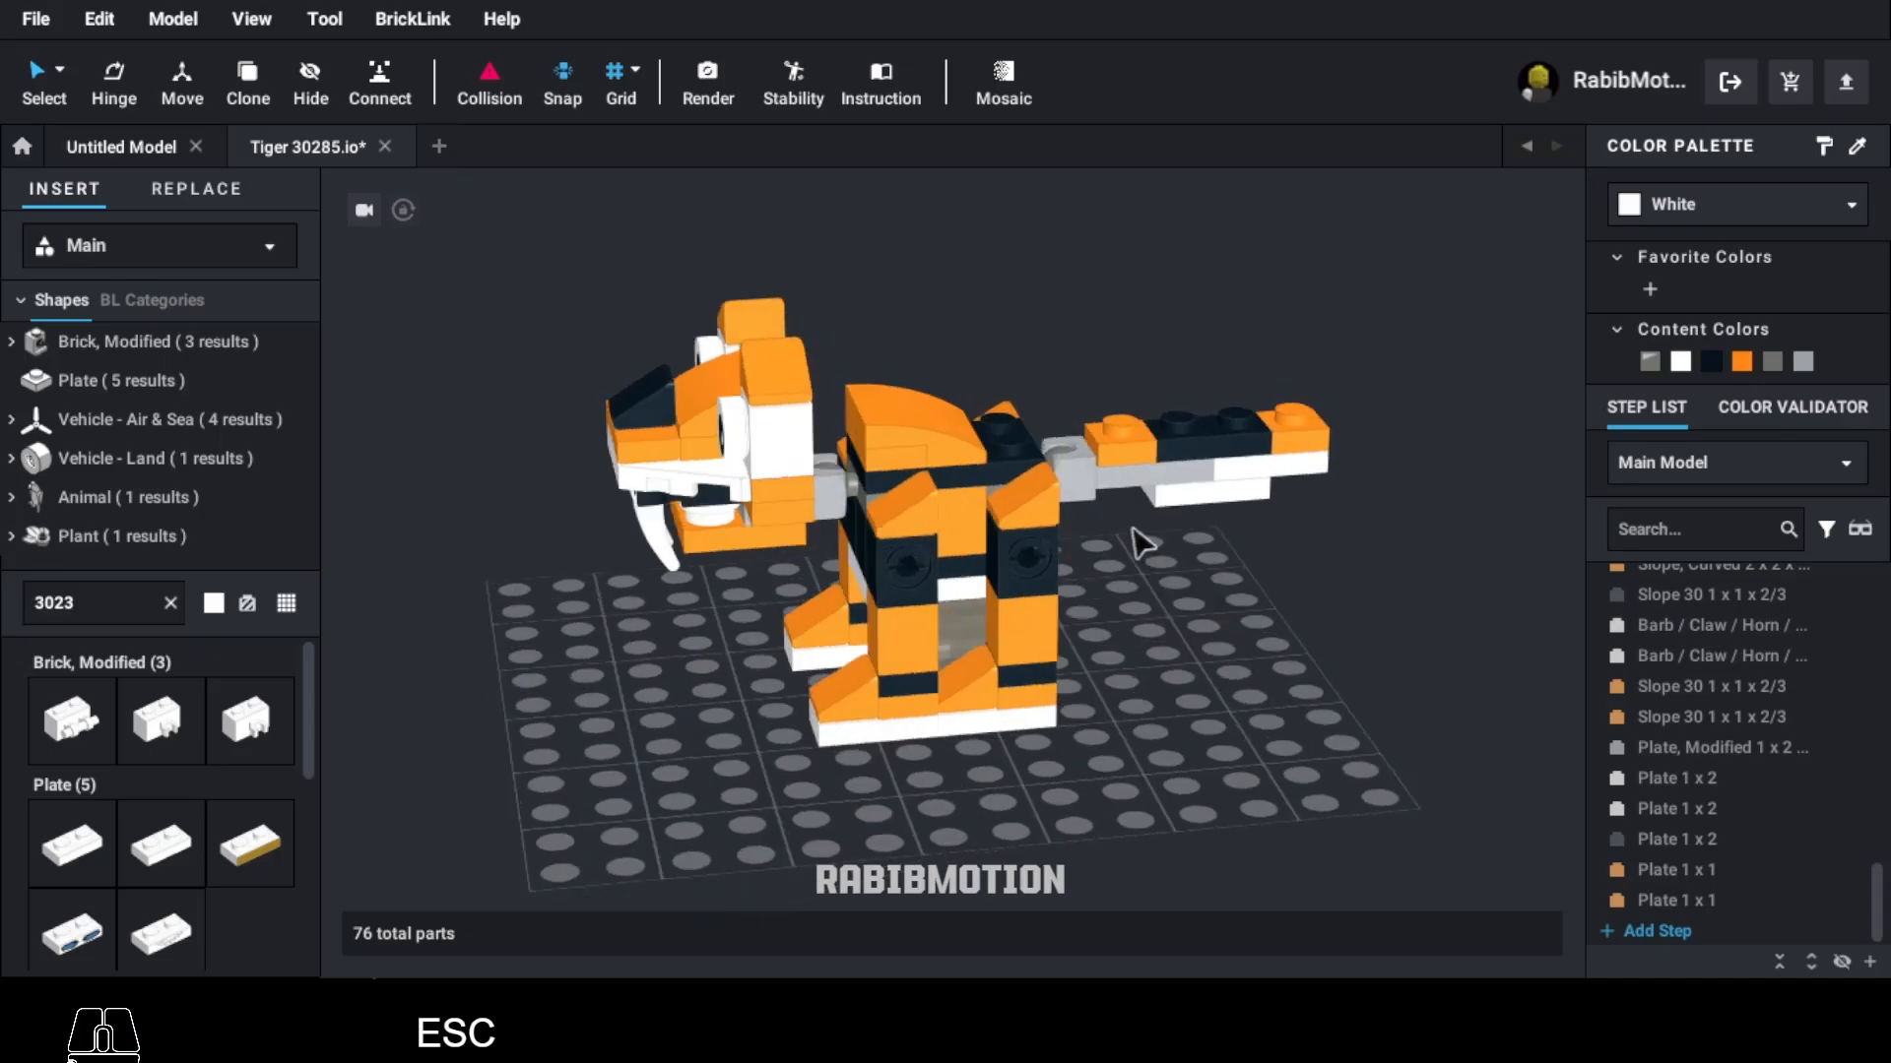
left_click(1103, 493)
key("r")
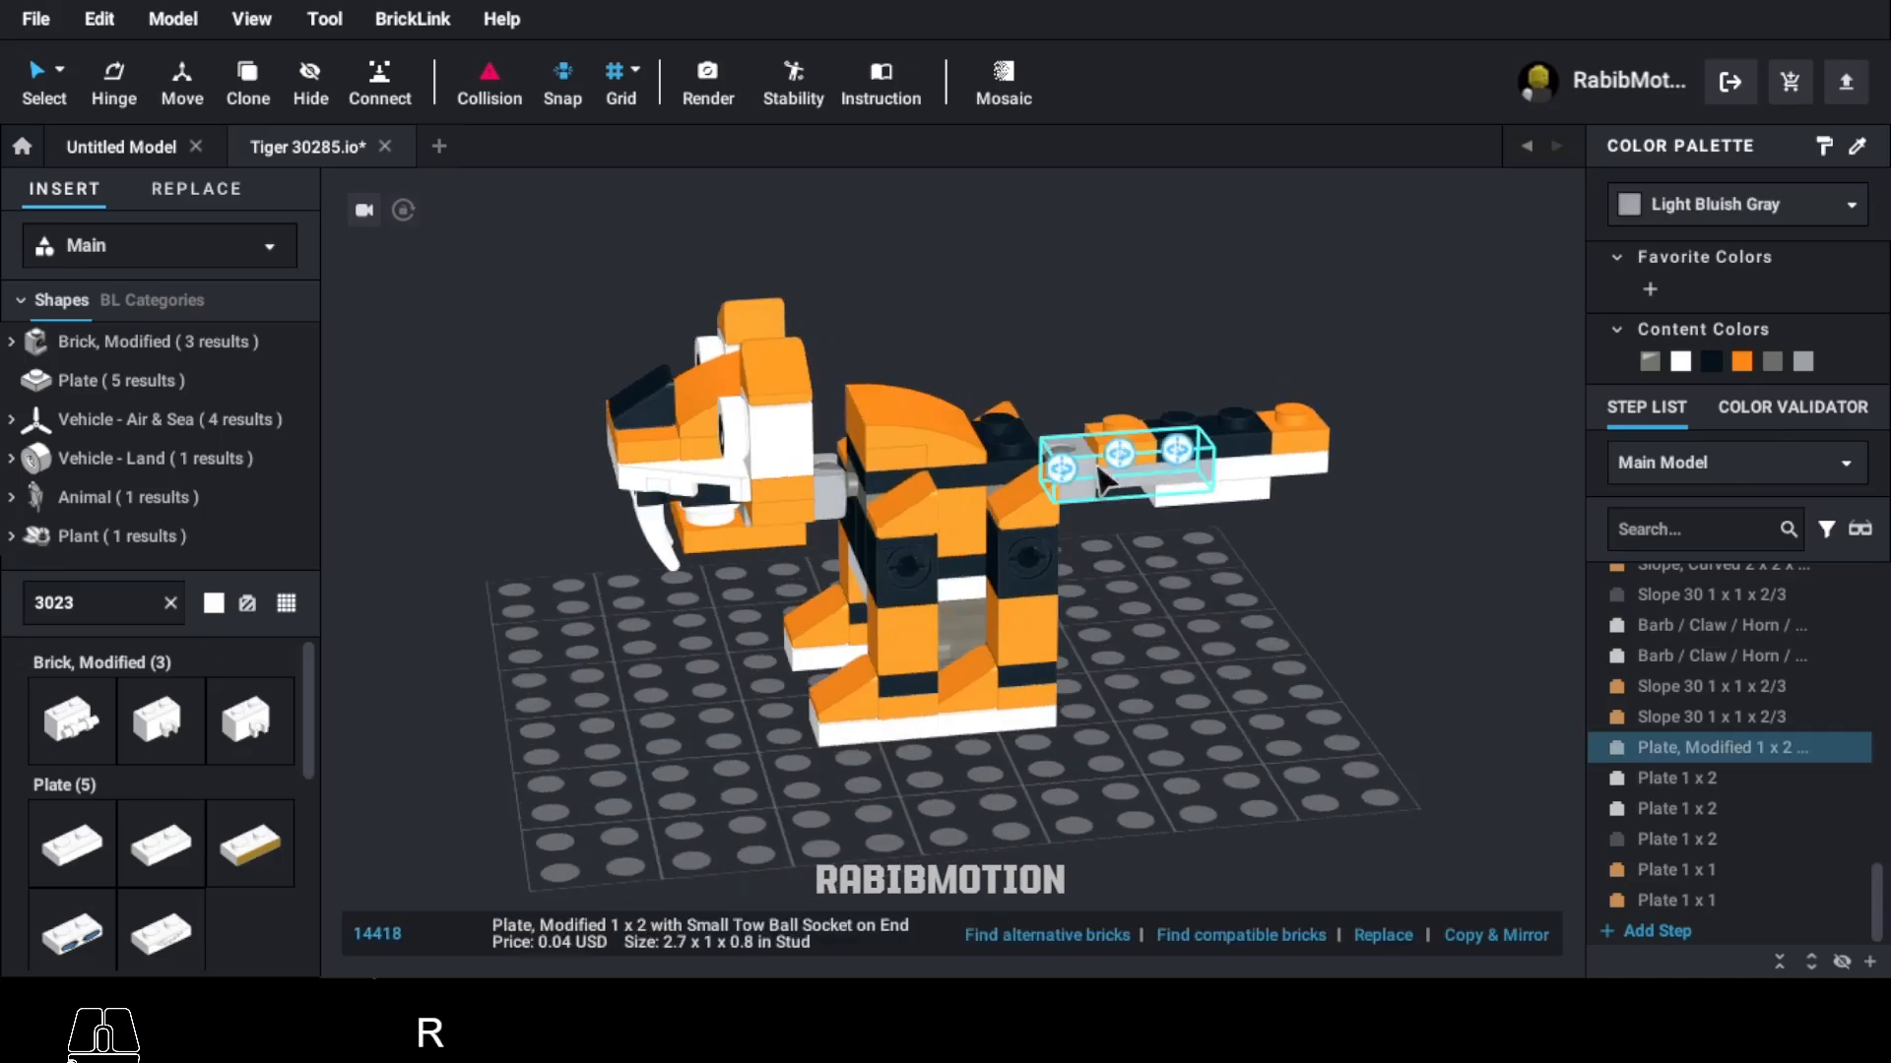
double_click(1156, 496)
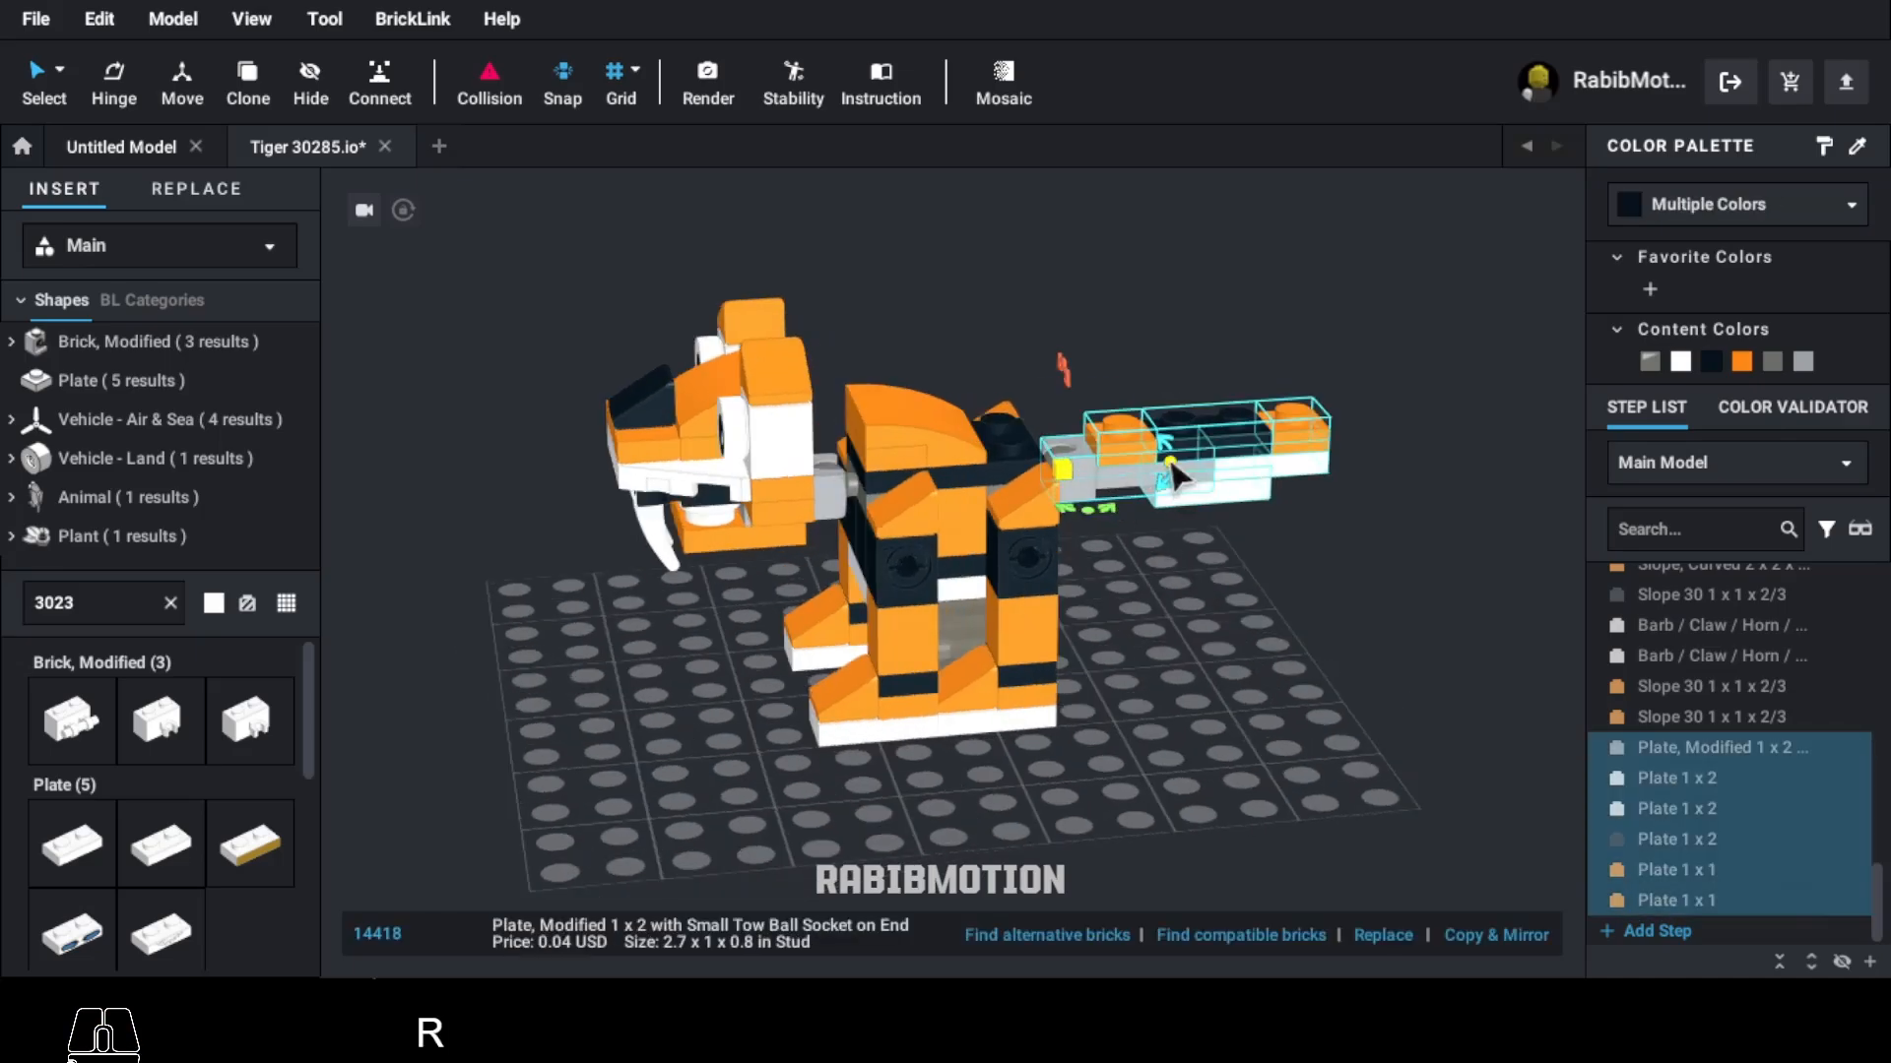
left_click_drag(1150, 498, 1157, 474)
left_click(1162, 514)
right_click_drag(1139, 662, 1694, 634)
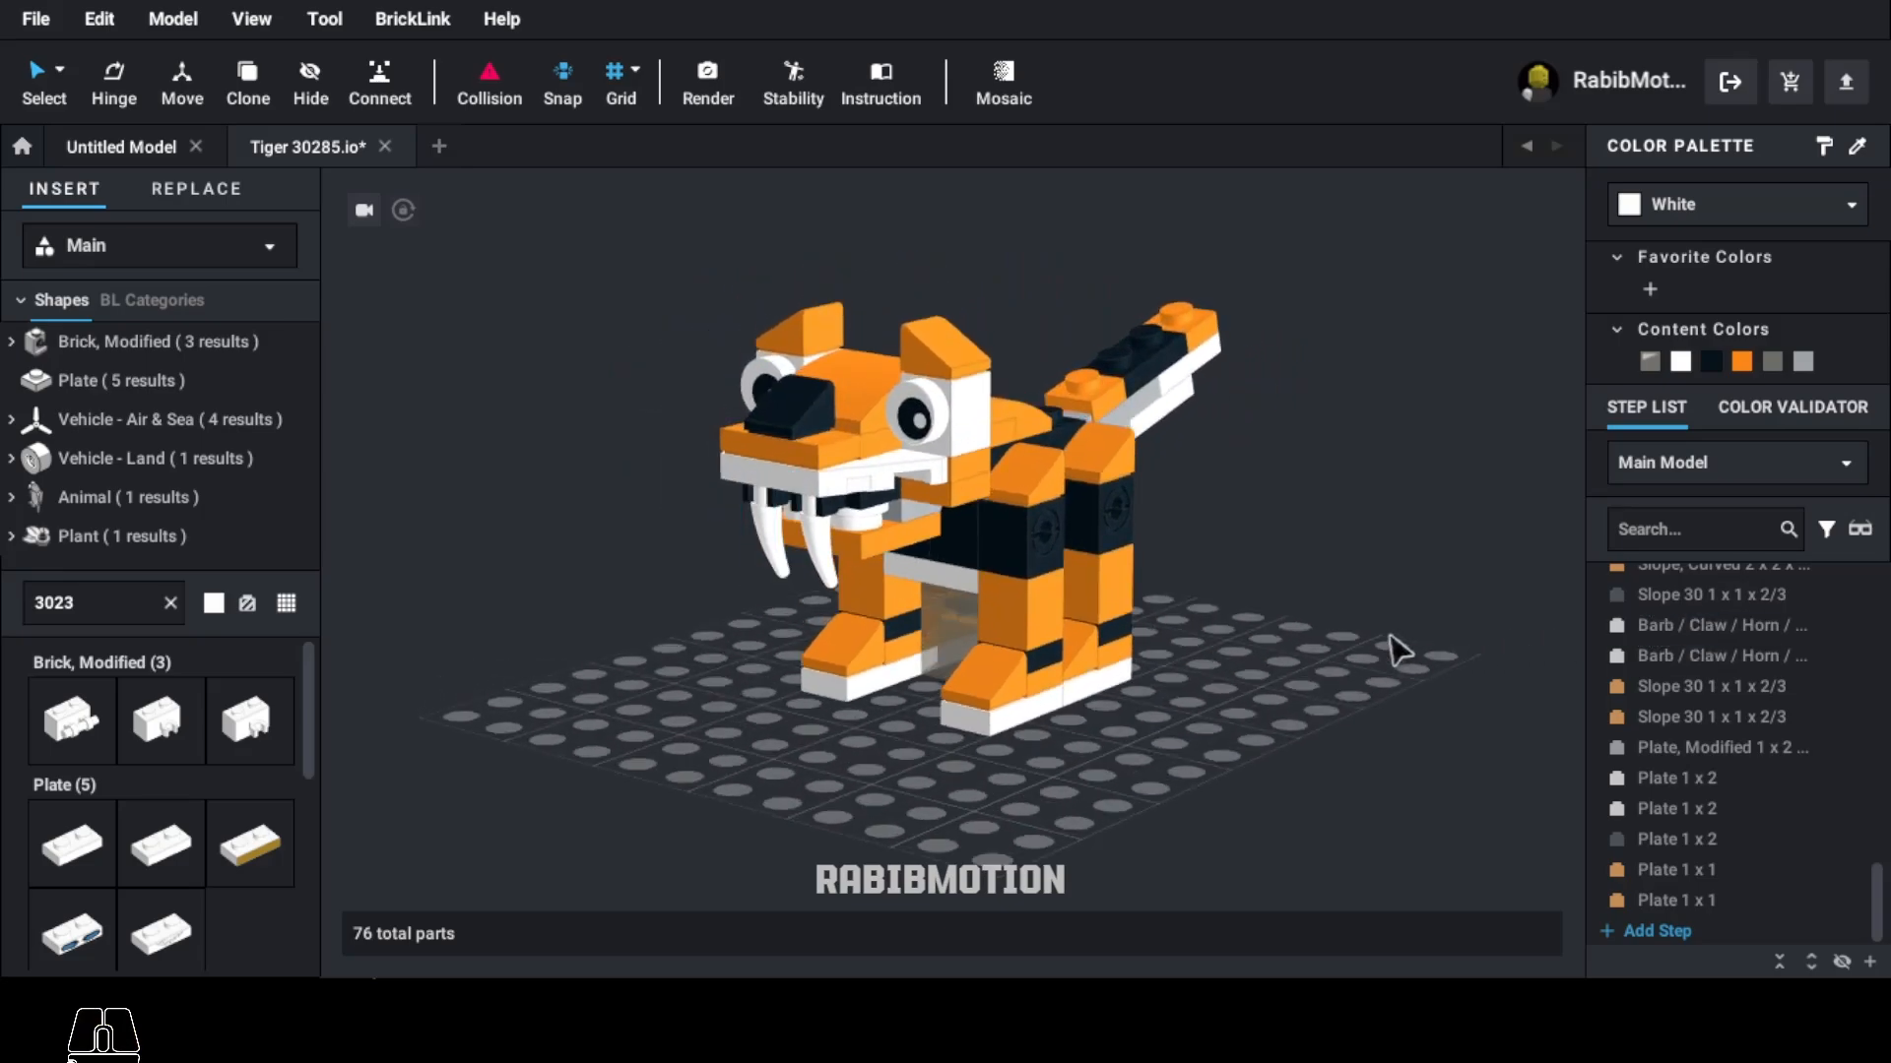